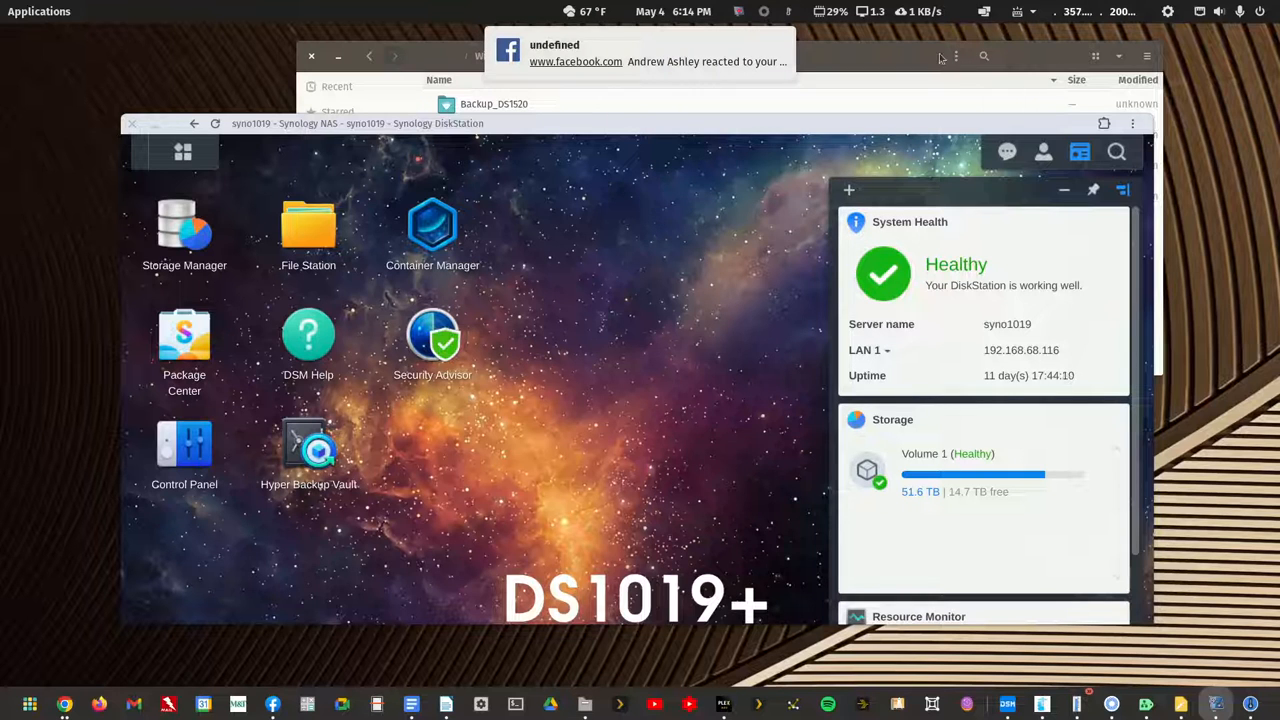
left_click_drag(453, 0, 453, 223)
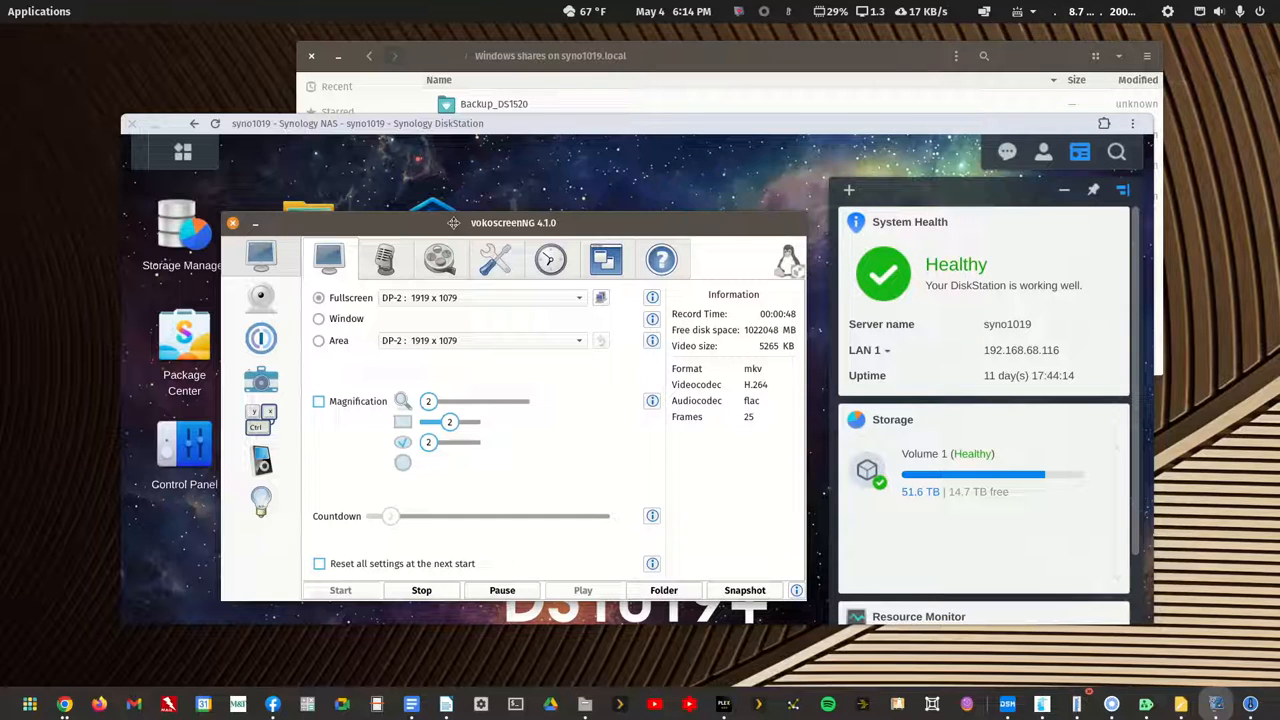
left_click_drag(453, 223, 1279, 225)
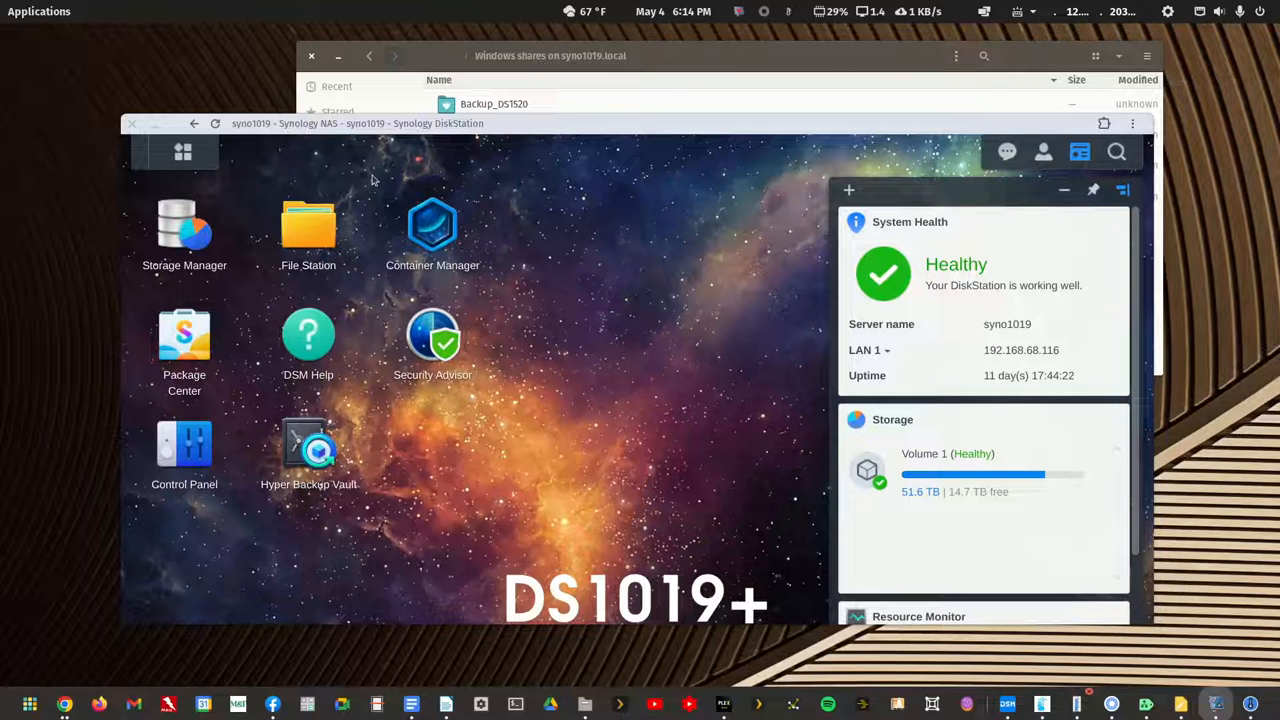
Maximize the DiskStation window, examine the plex container's image details in Container Manager, and close it.
double_click(545, 126)
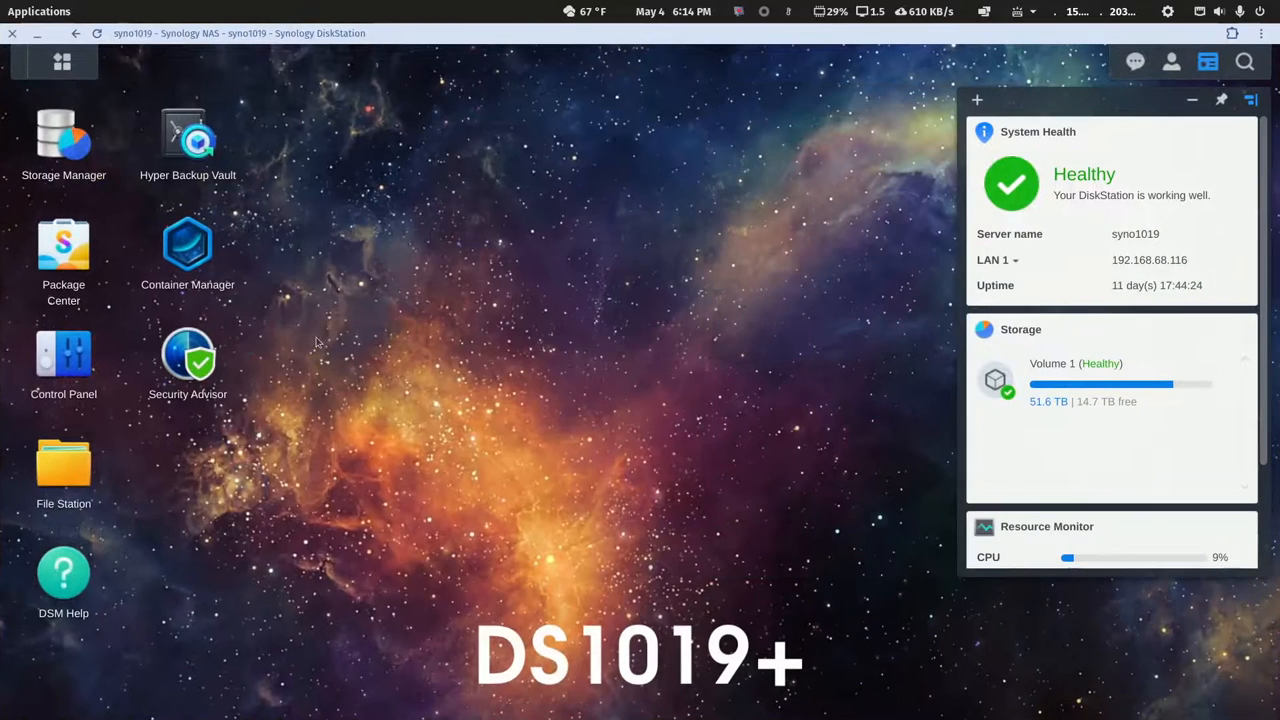
left_click(186, 245)
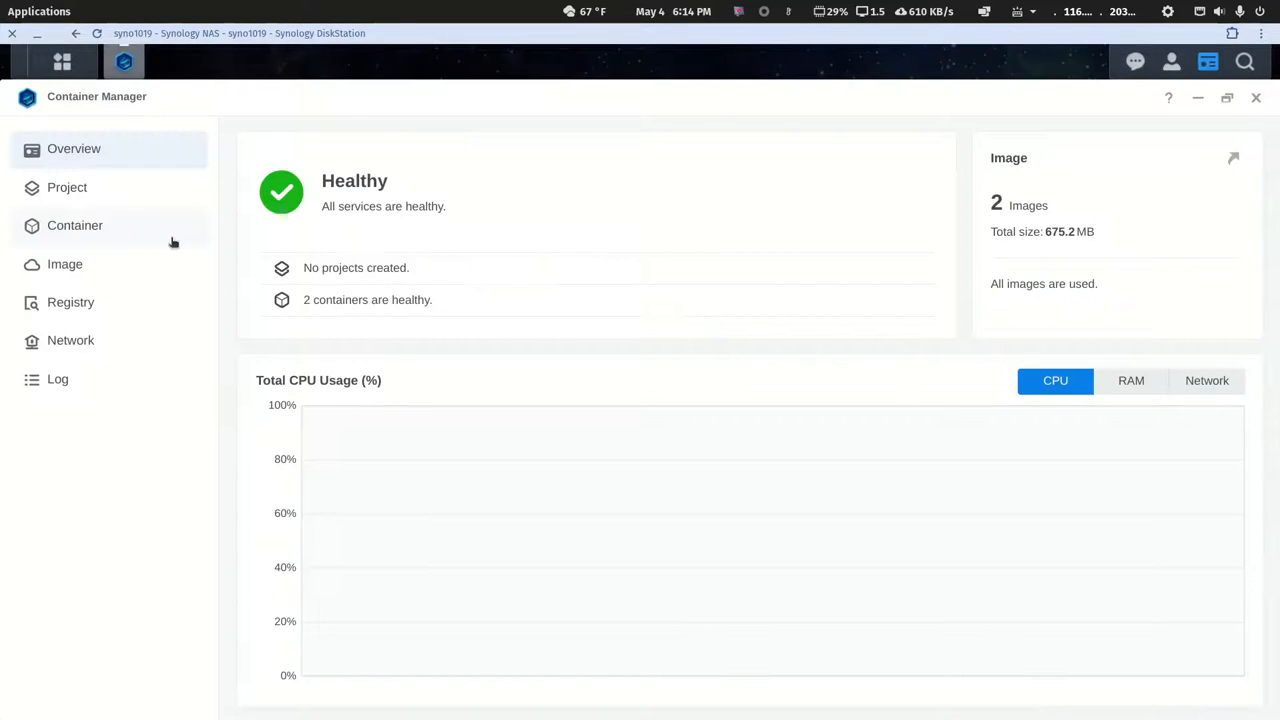
left_click(75, 229)
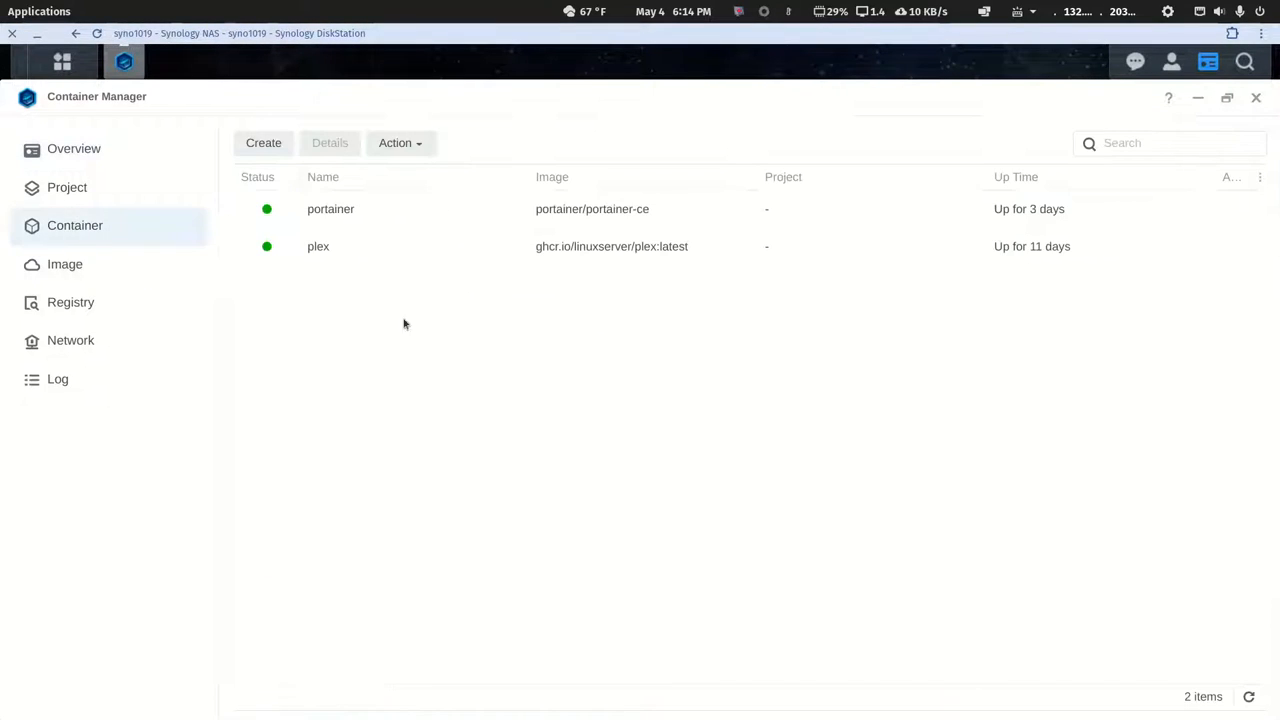
left_click(606, 250)
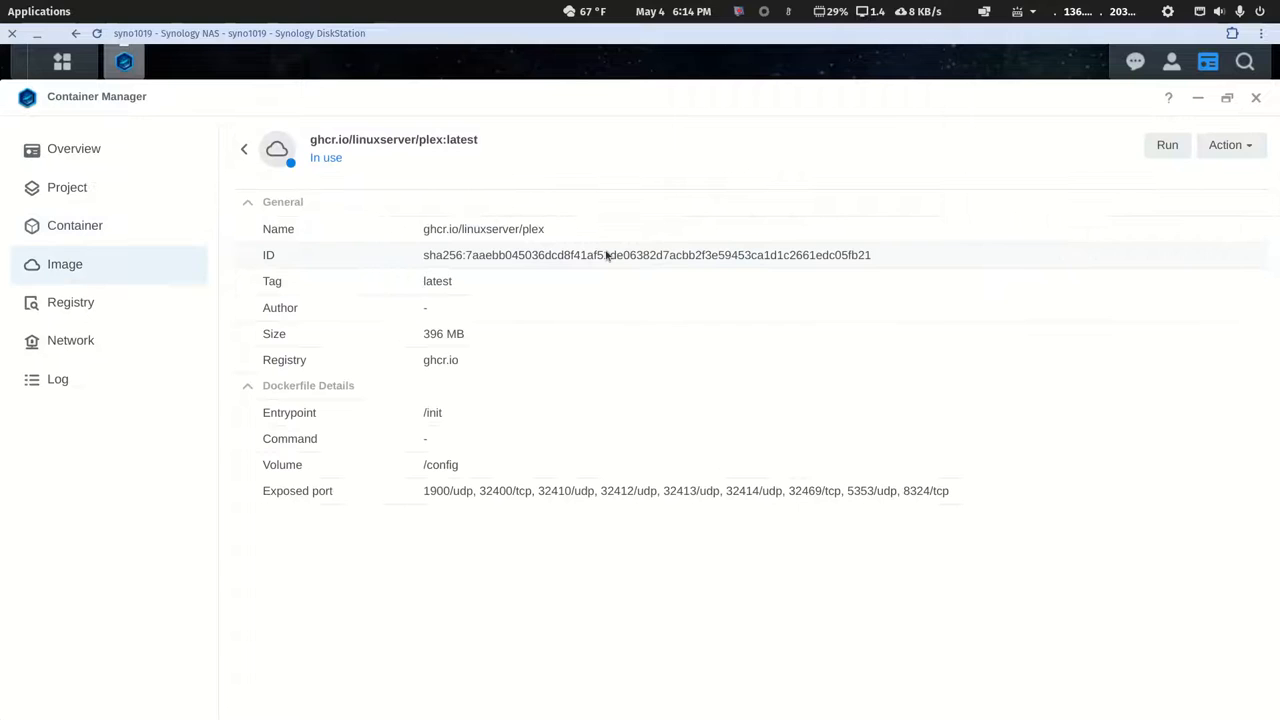
left_click(1228, 146)
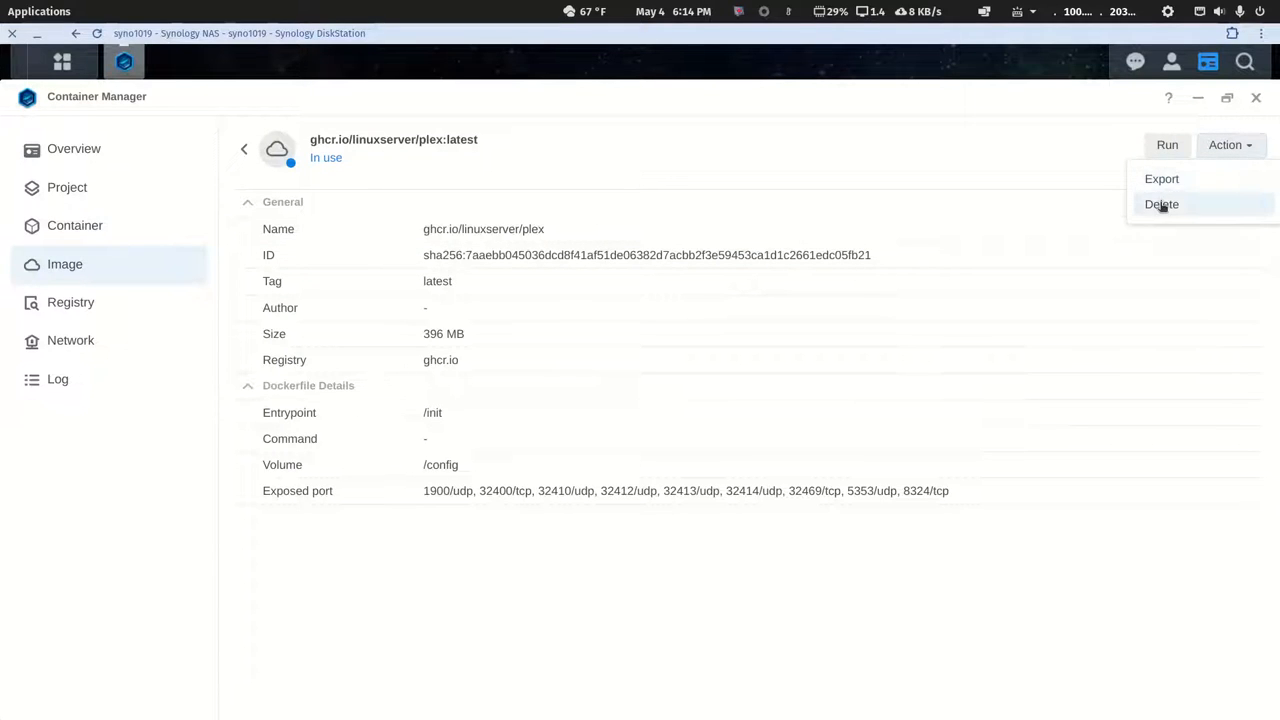
left_click(1045, 172)
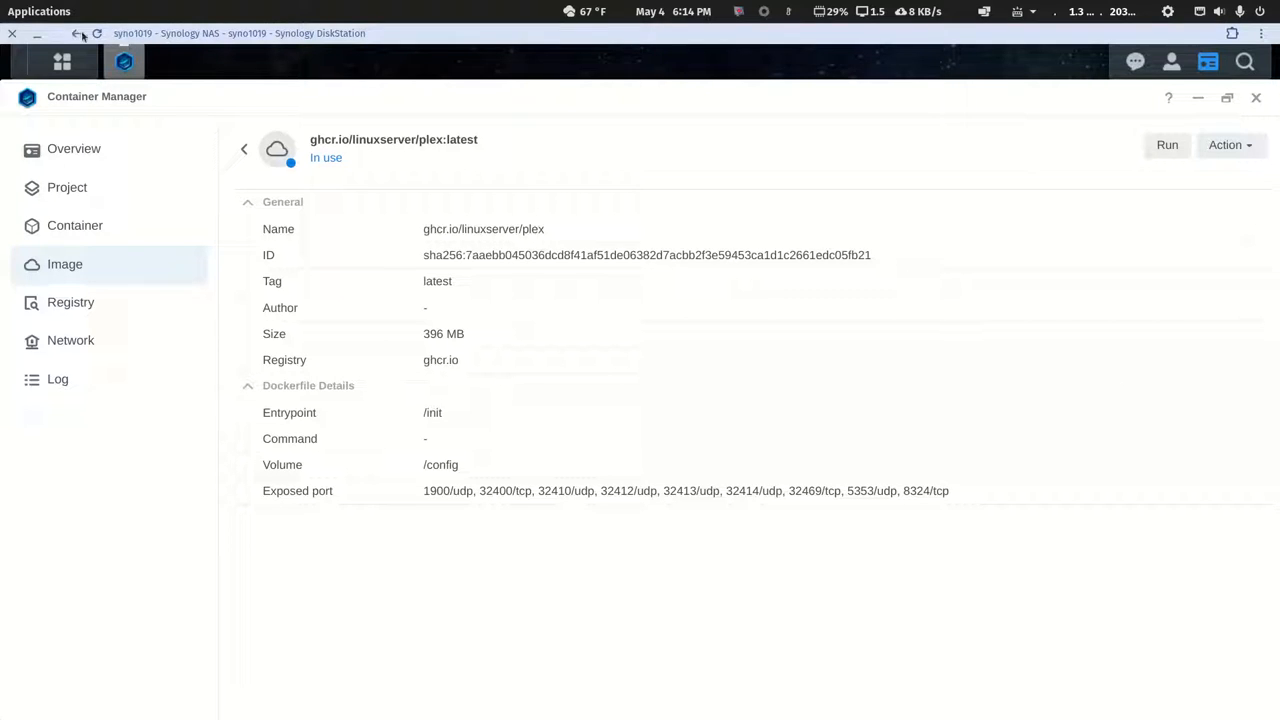
left_click(1254, 99)
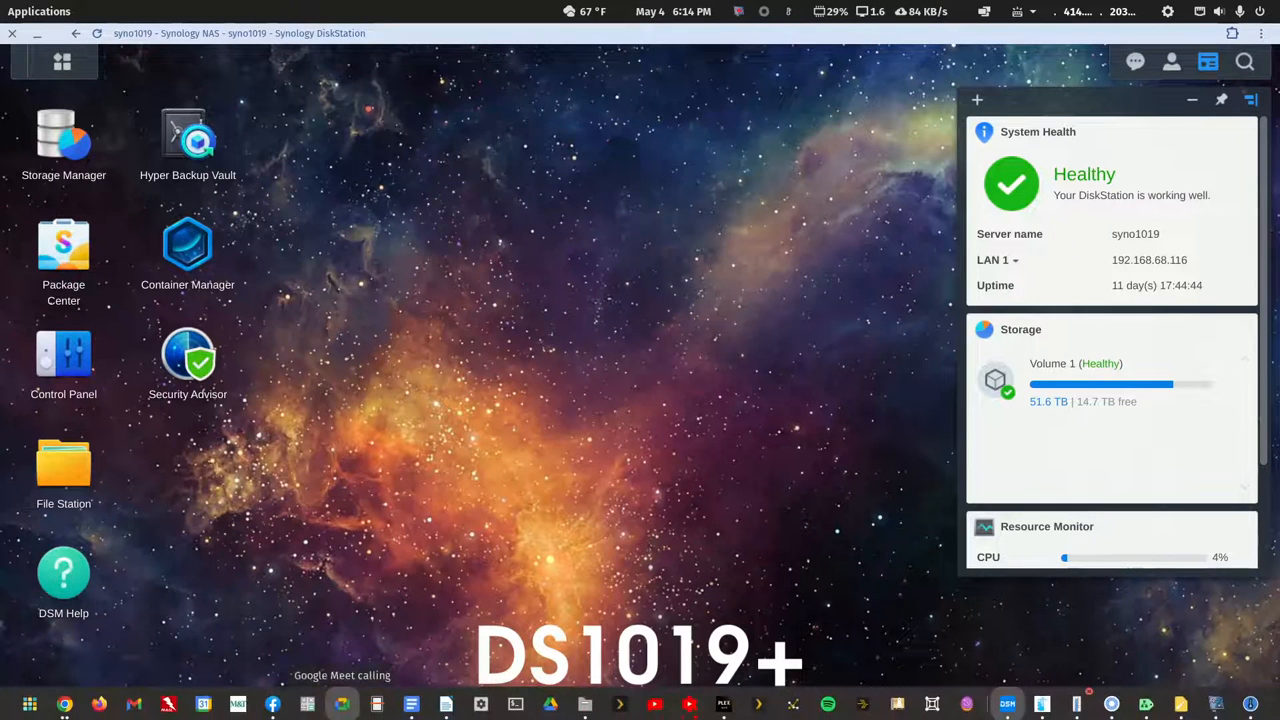
Find and launch the Portainer app for the DS1019+, and maximize its window.
left_click(30, 14)
type("plor")
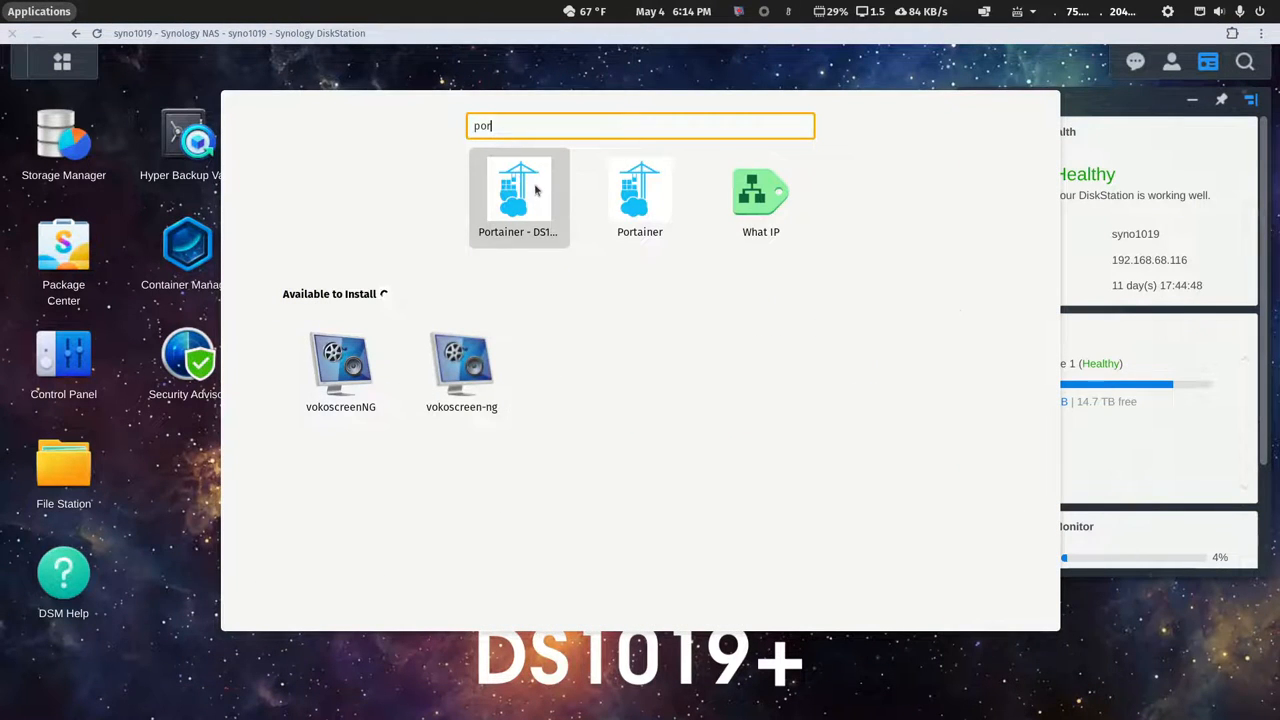
left_click(535, 190)
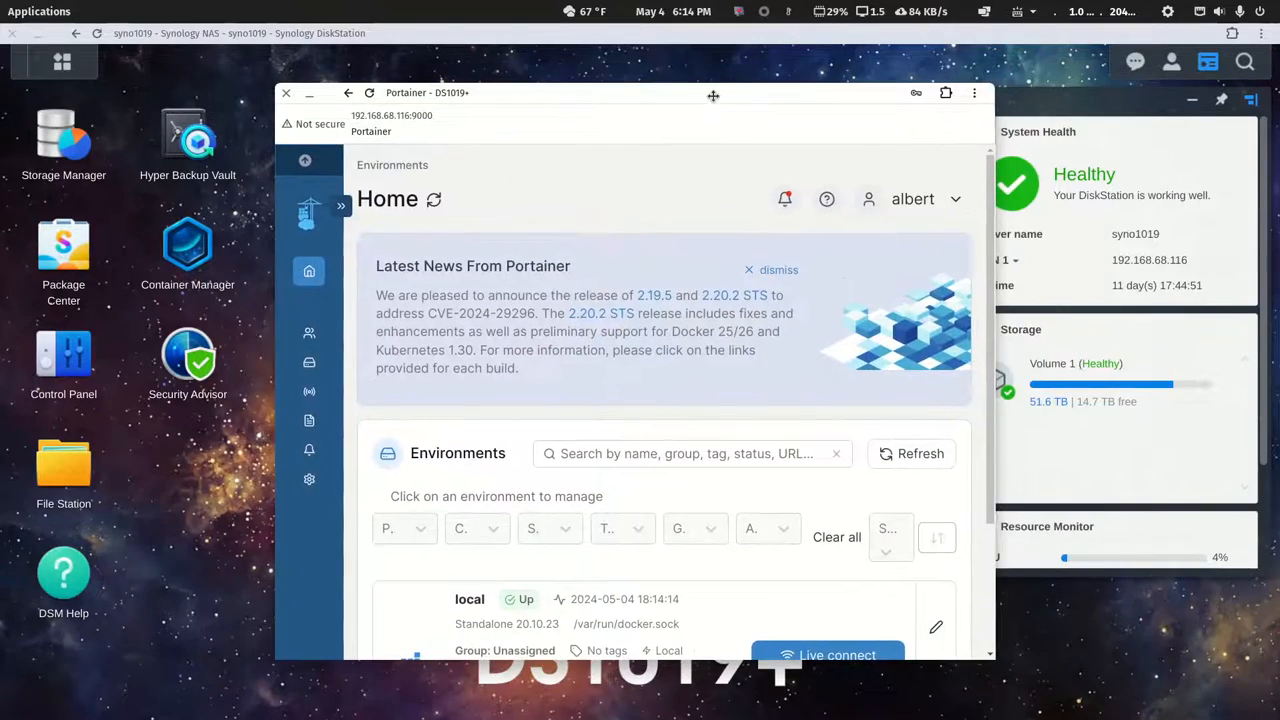
double_click(713, 95)
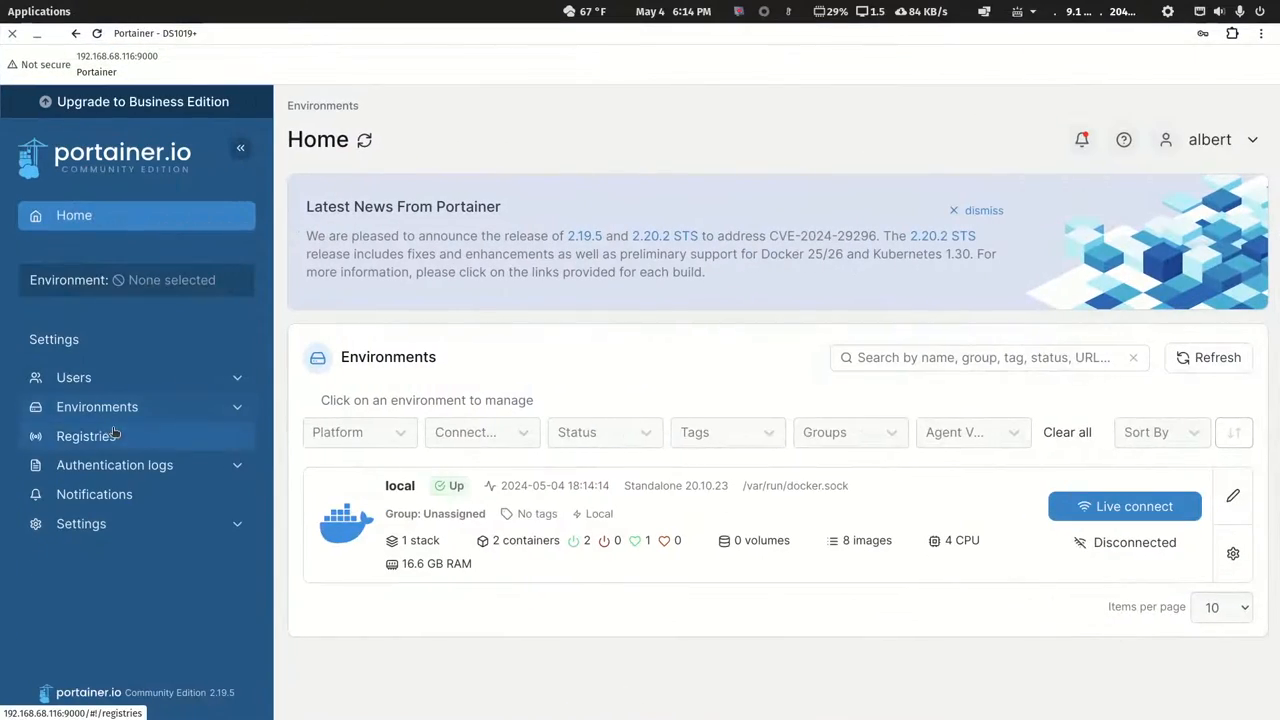
Stop the plex container in Portainer's local environment and move the Portainer window out of the way.
left_click(350, 525)
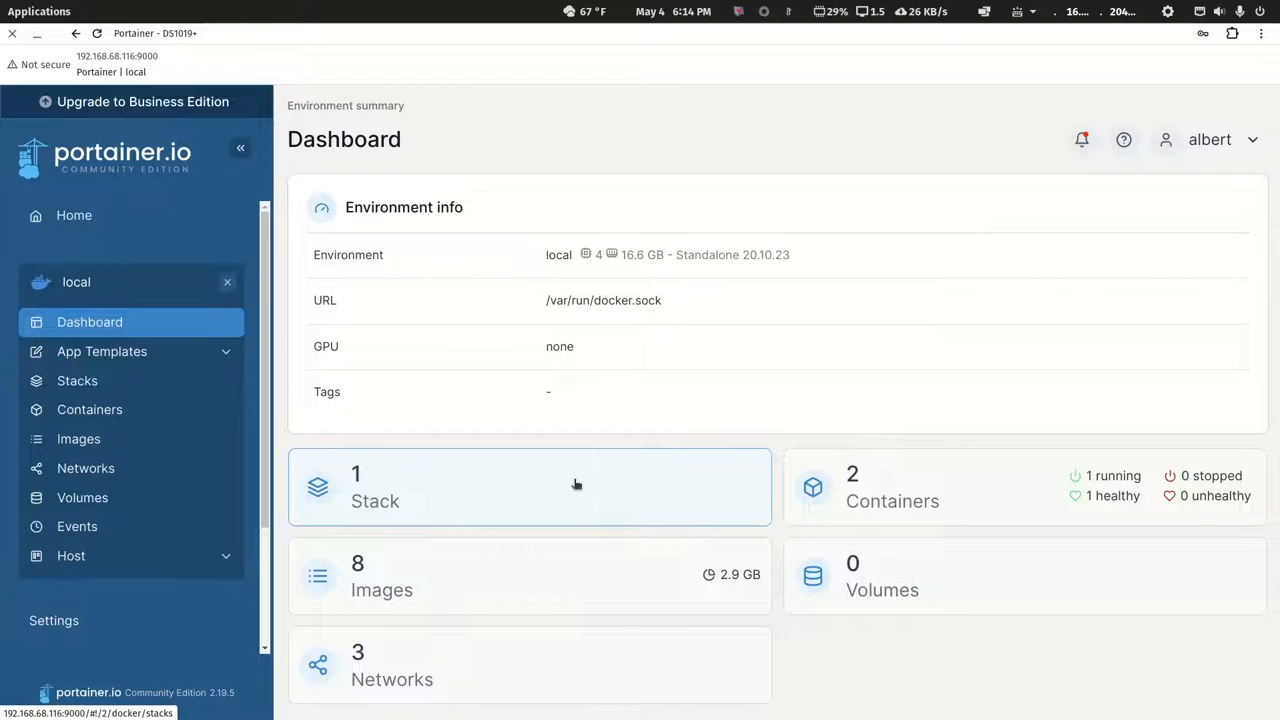
left_click(912, 497)
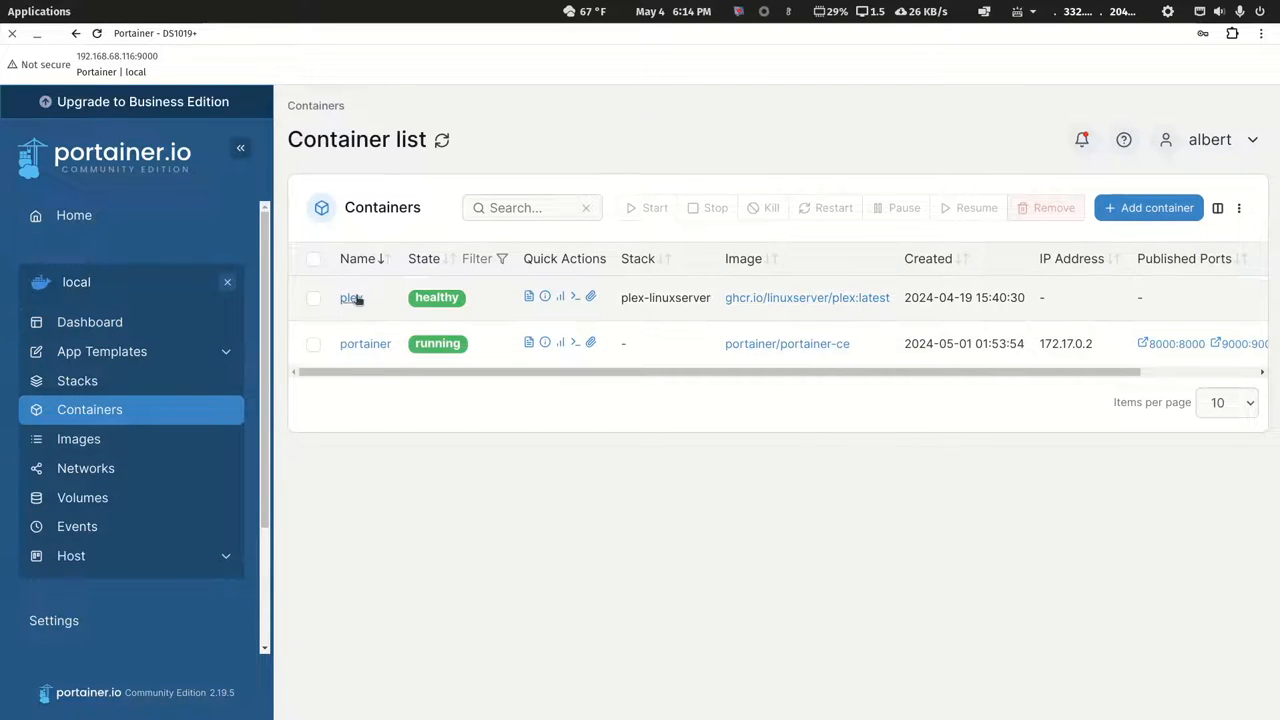
left_click(352, 298)
left_click(405, 266)
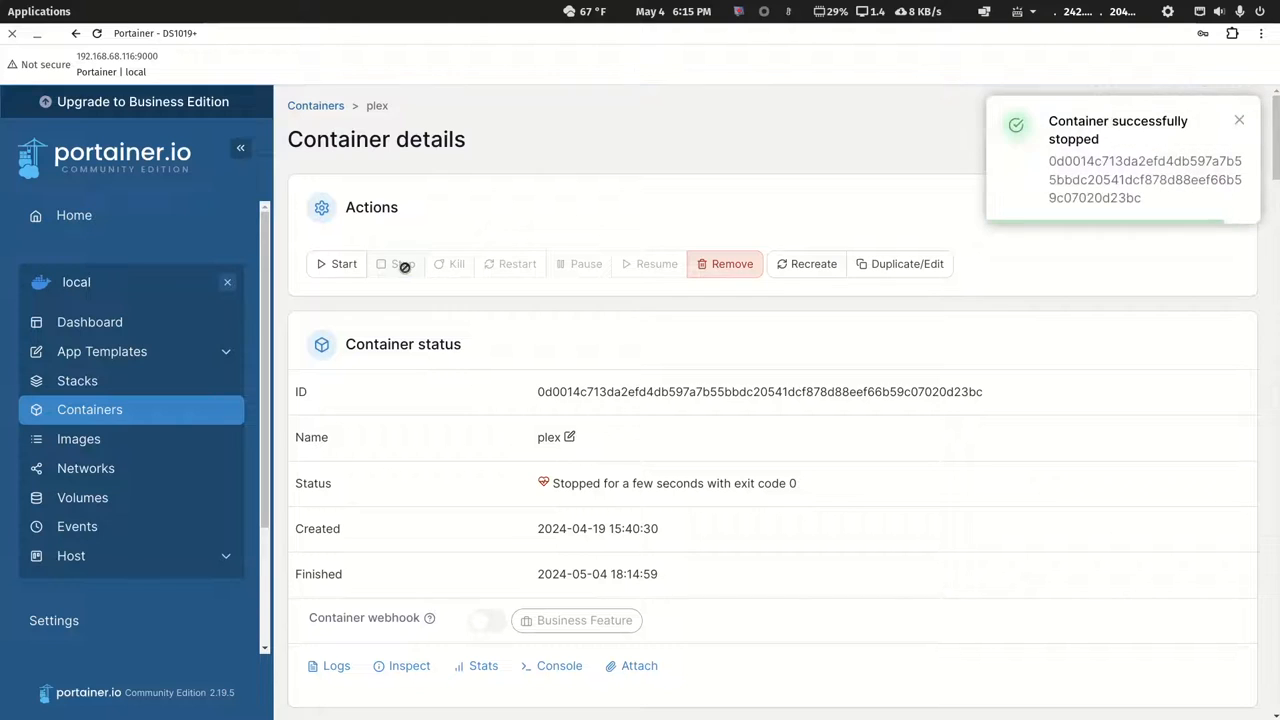
double_click(586, 34)
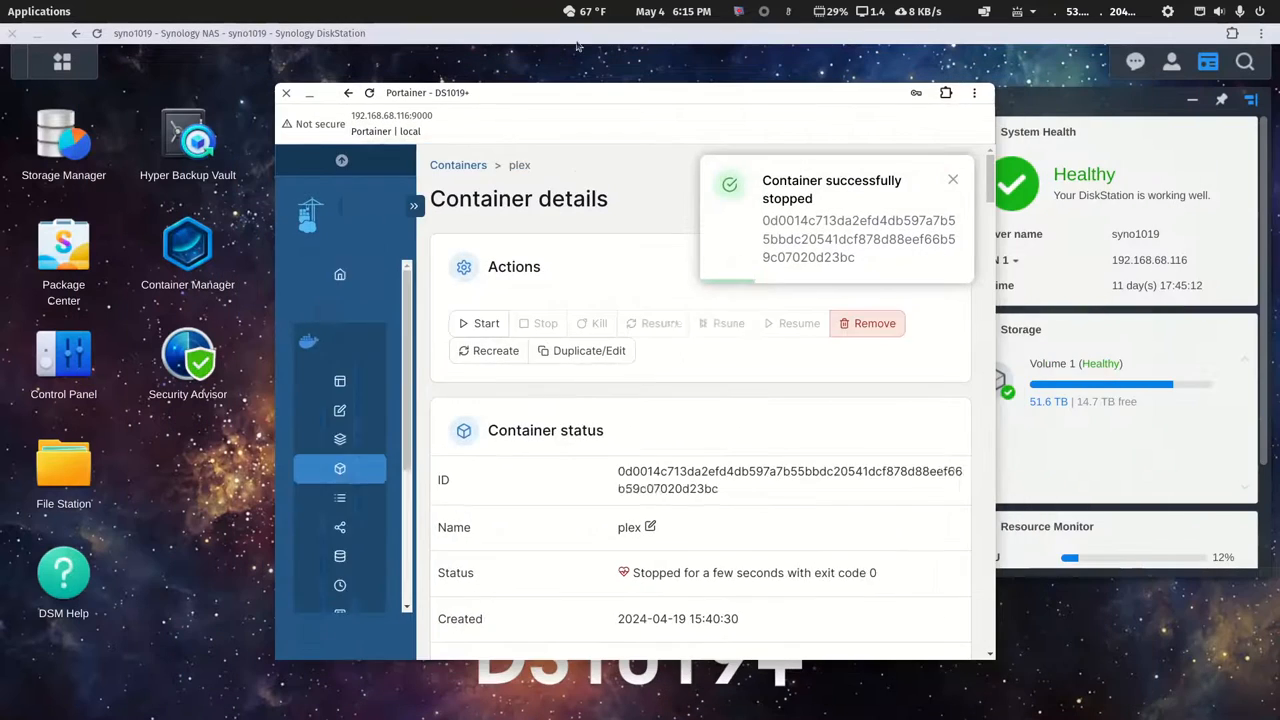
left_click_drag(550, 92, 1279, 150)
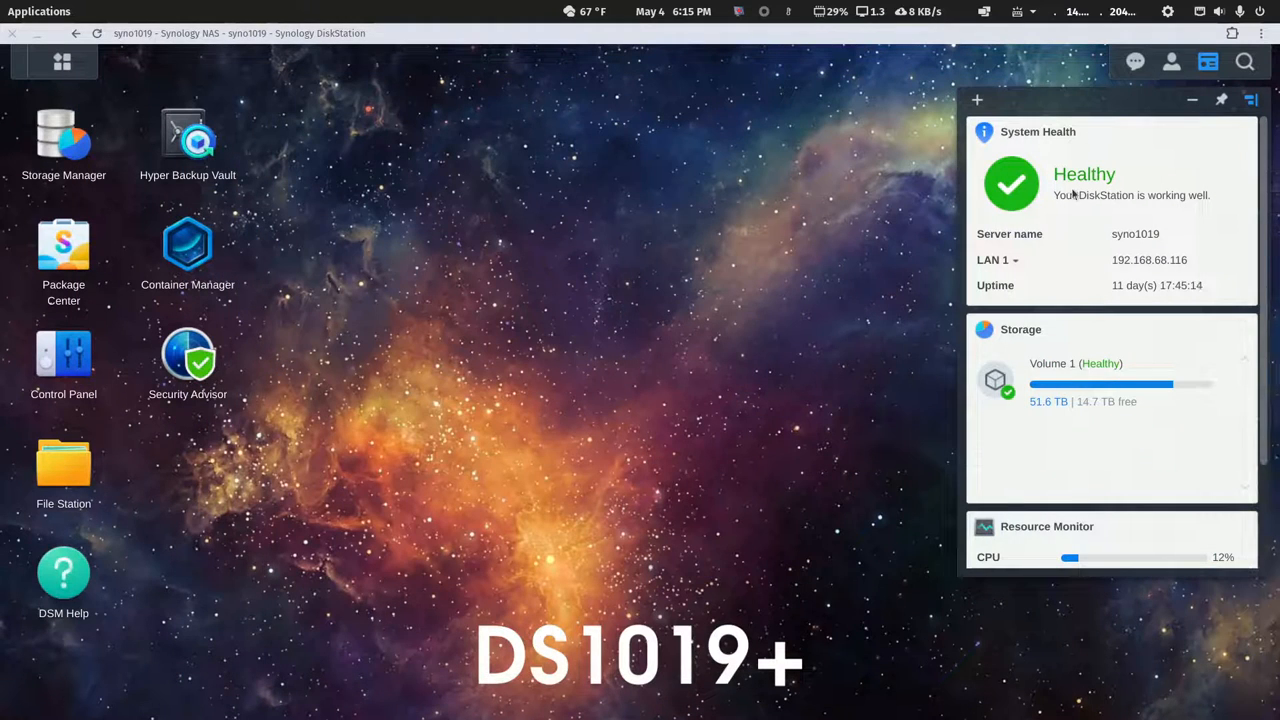
Search Package Center for plex and start installing the Plex Media Server package.
left_click(57, 265)
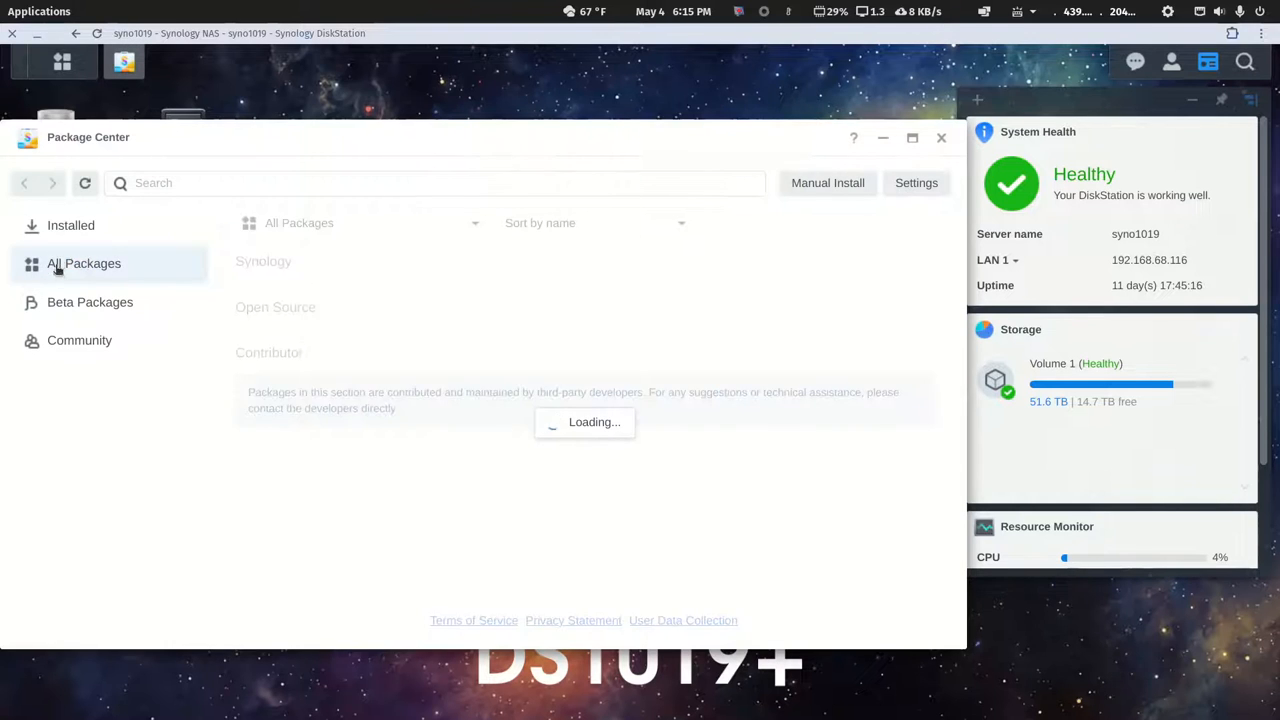
left_click(63, 225)
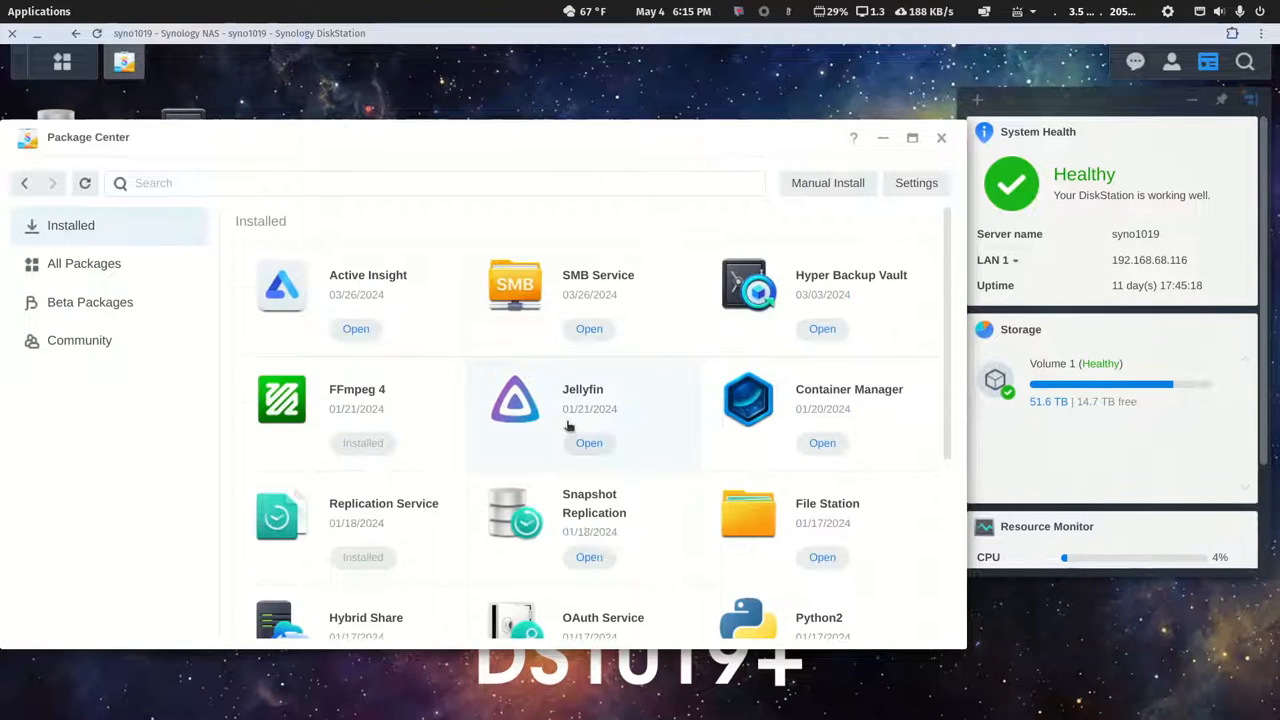
scroll(567, 427, "down", 2)
left_click(153, 183)
type("plex")
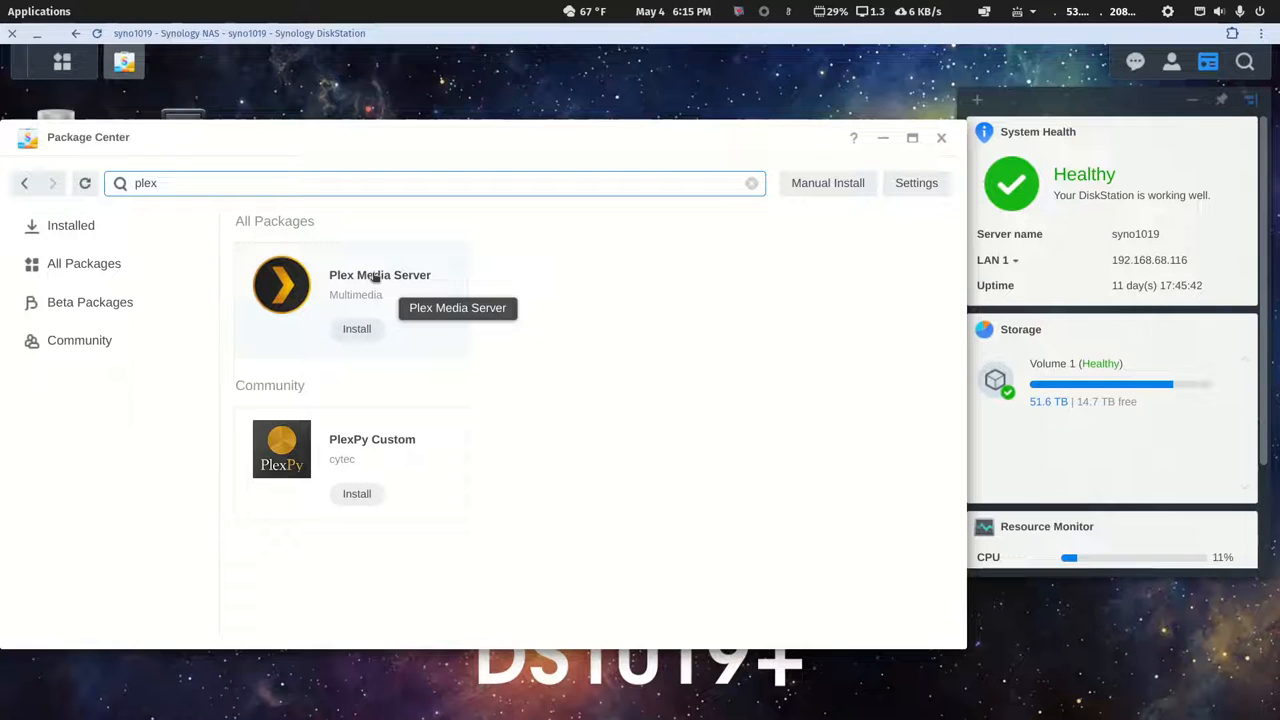
left_click(374, 277)
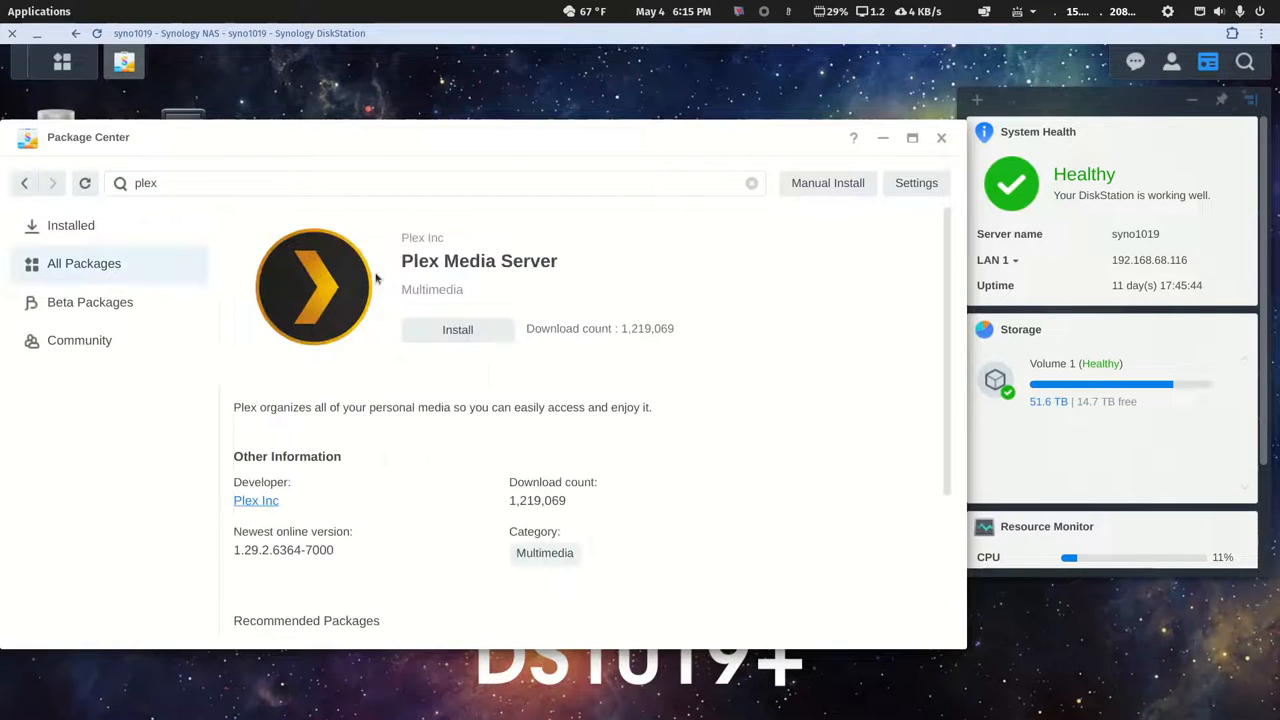
left_click(480, 332)
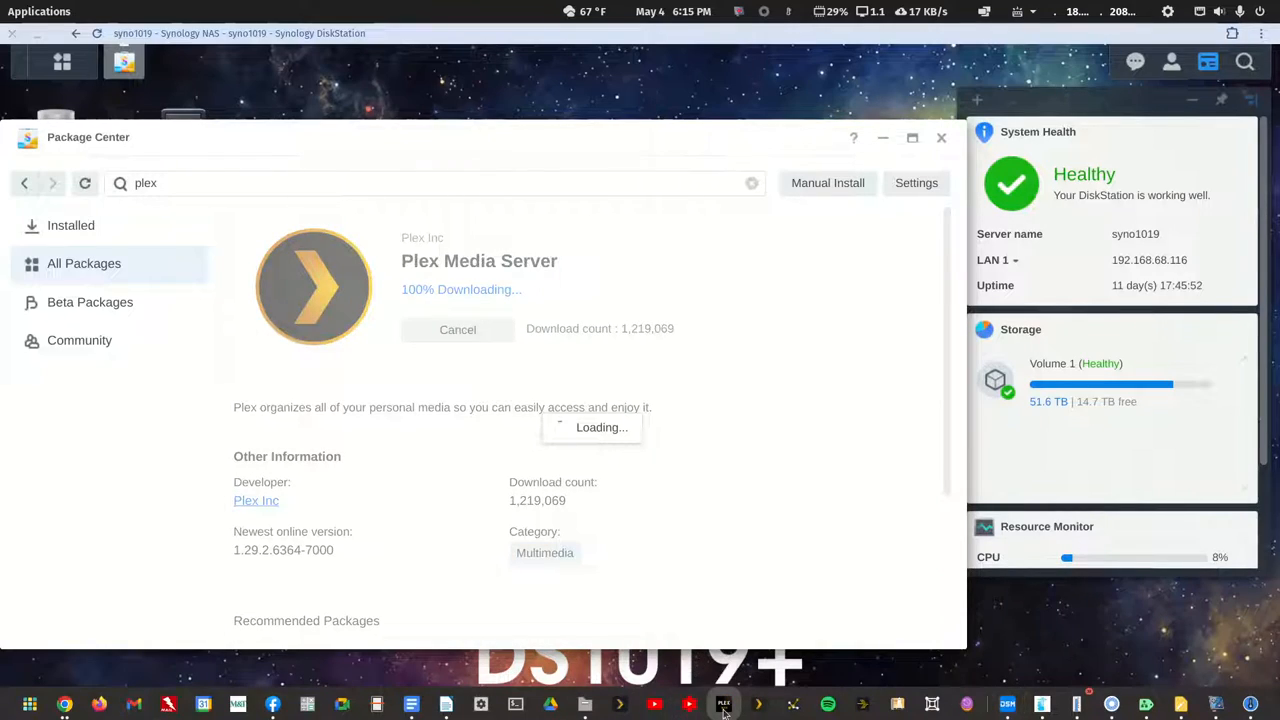
Switch to Plex Web and show the account's authorized devices filtered to Server.
left_click_drag(1279, 161, 988, 150)
double_click(988, 150)
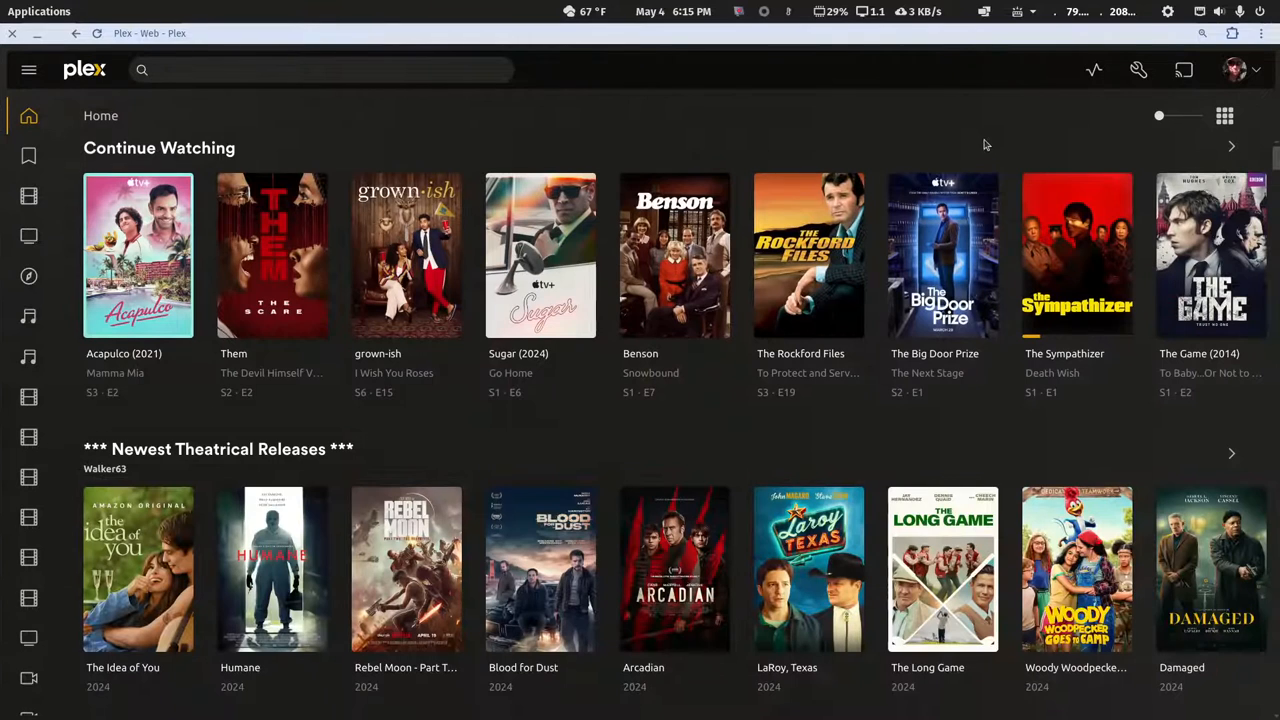
left_click(1138, 70)
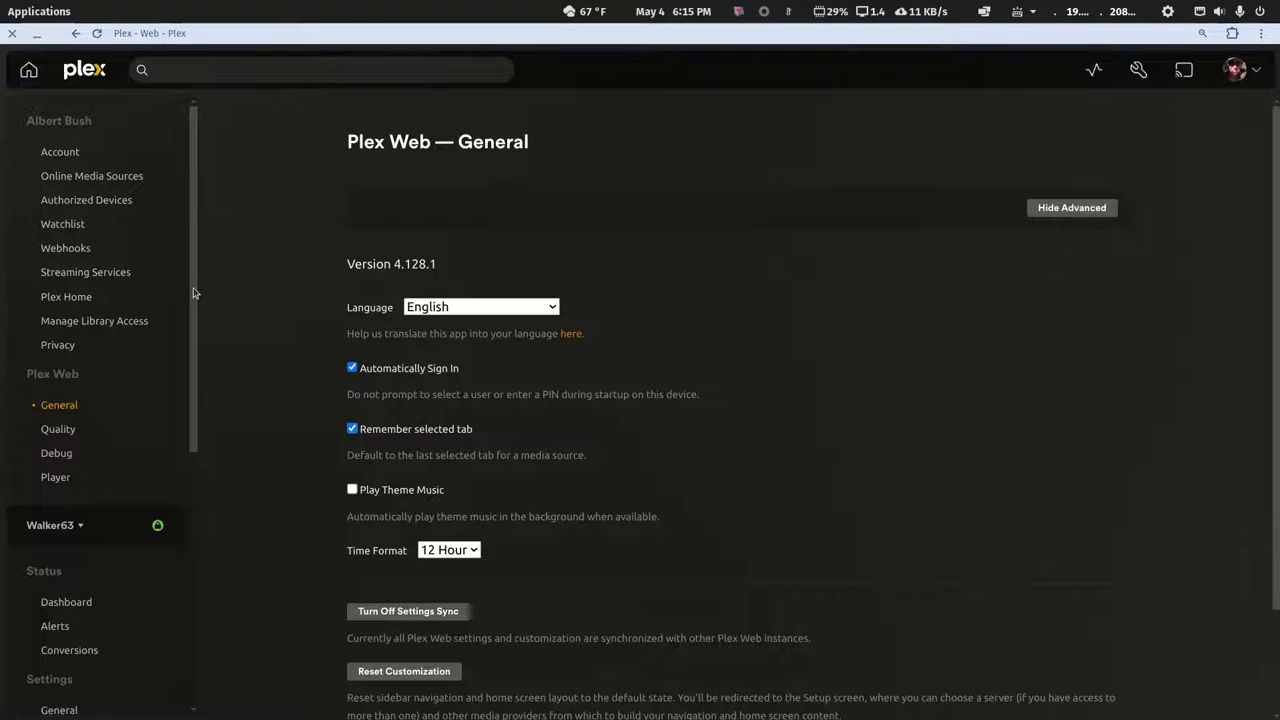
scroll(196, 296, "down", 2)
scroll(195, 255, "up", 2)
left_click(99, 203)
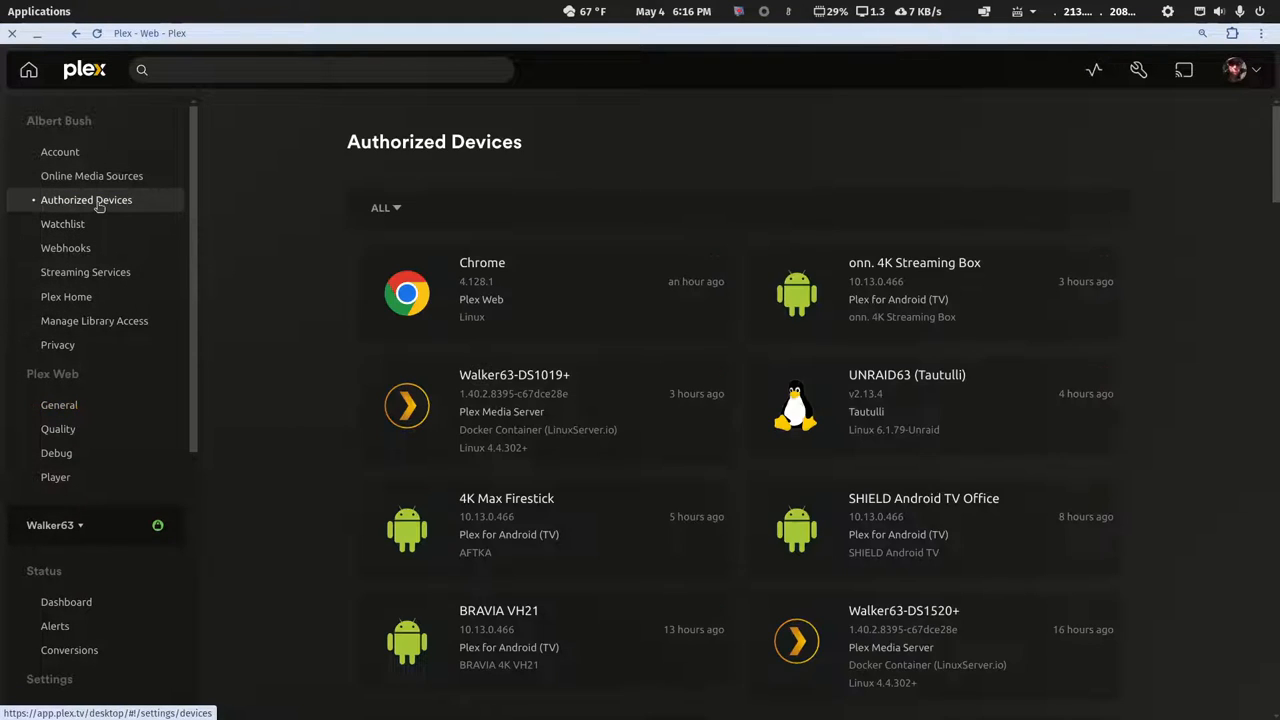
left_click(390, 208)
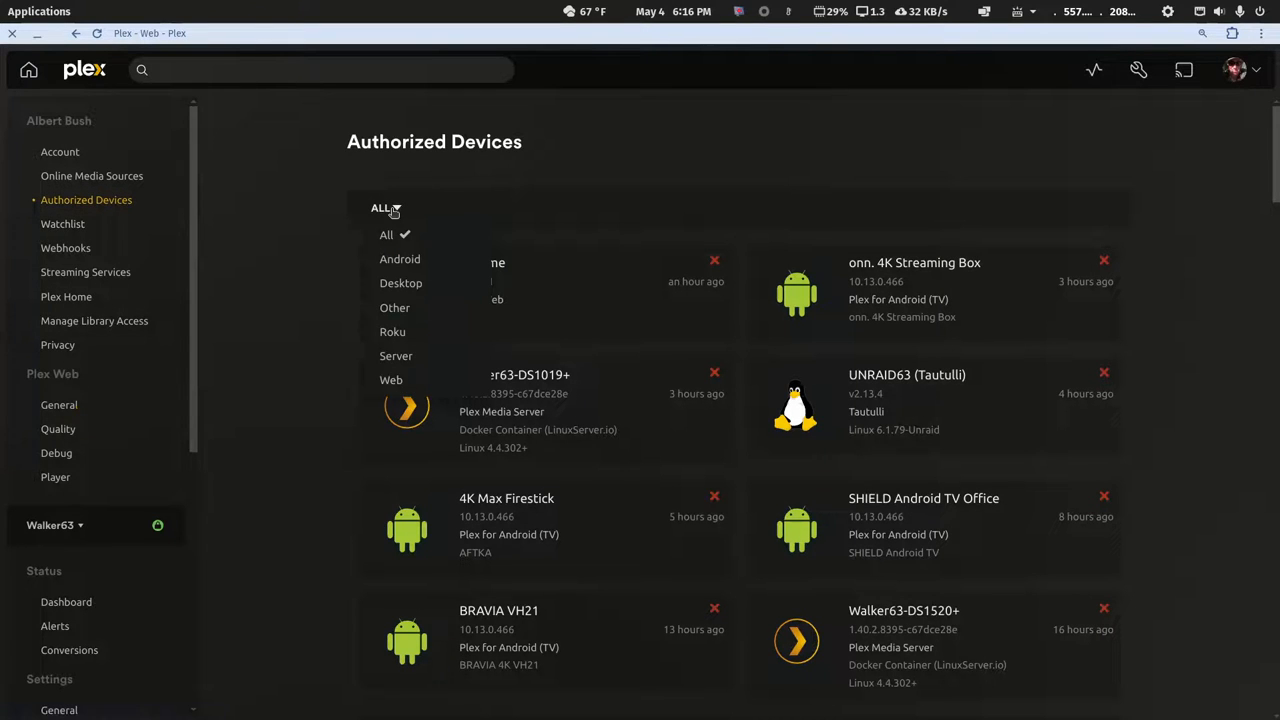
left_click(397, 356)
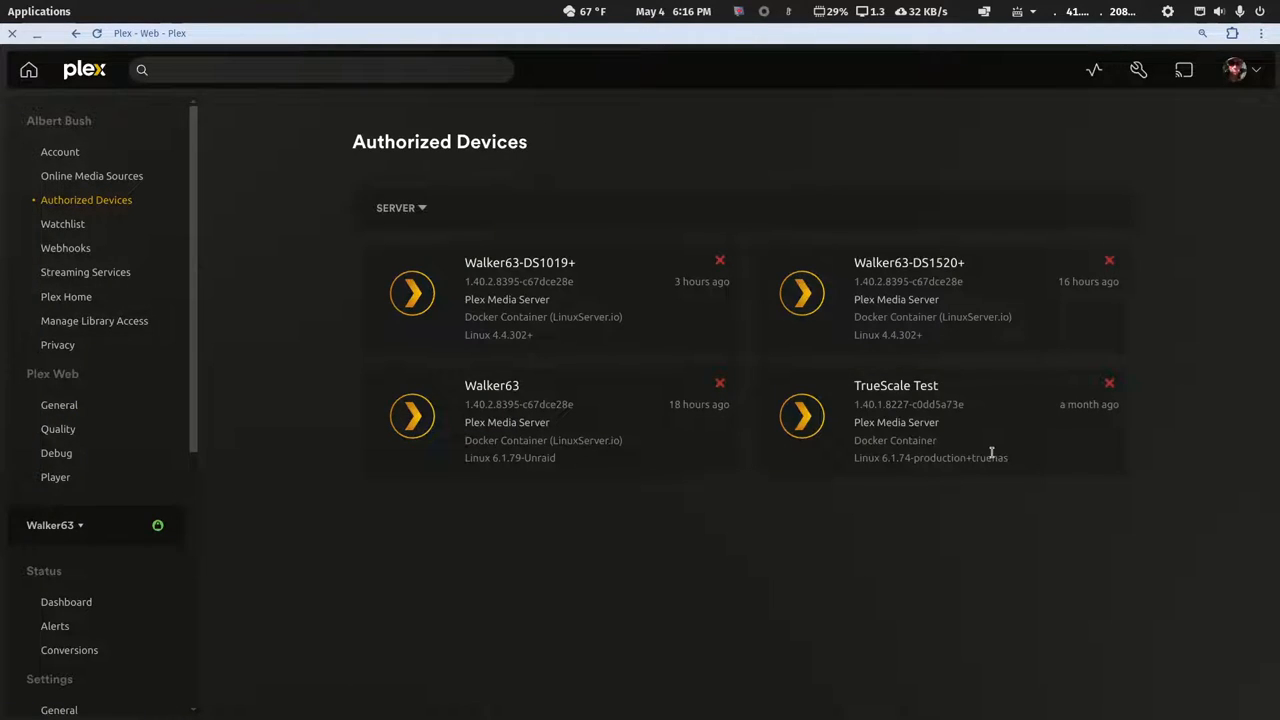
Remove the TrueScale Test server from the authorized devices and confirm the removal.
left_click(1110, 386)
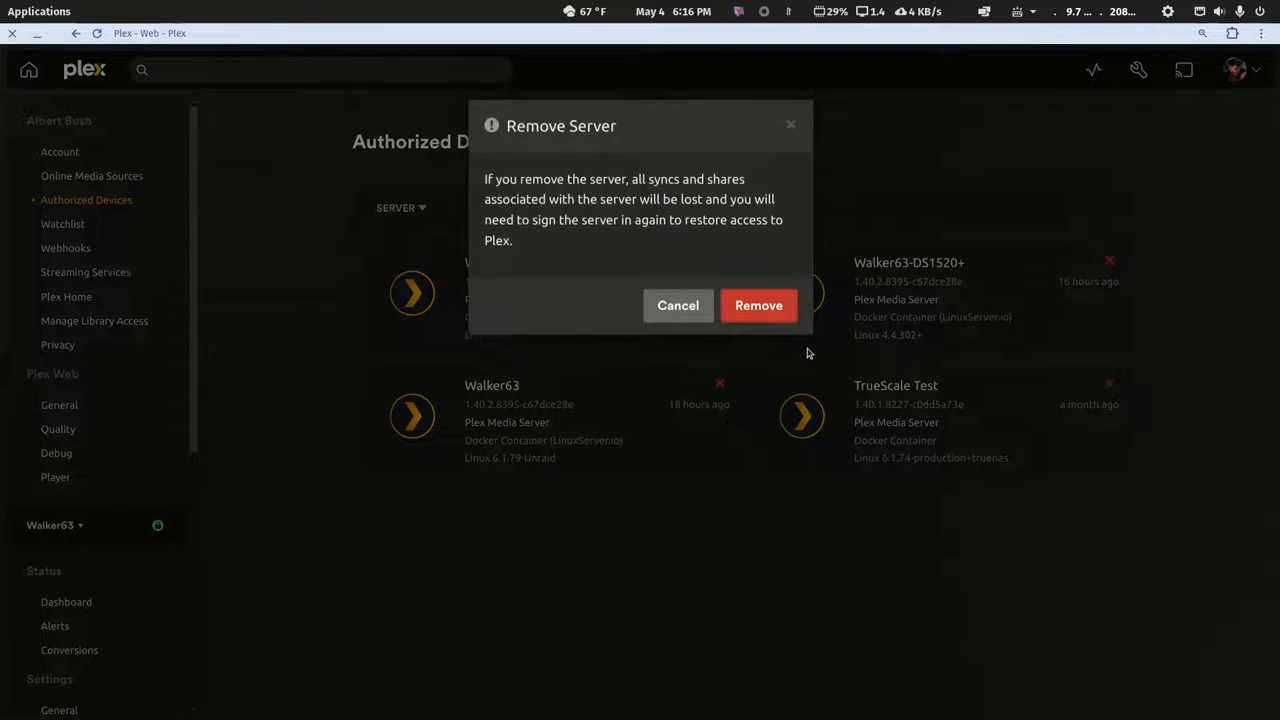
left_click(790, 316)
left_click(765, 336)
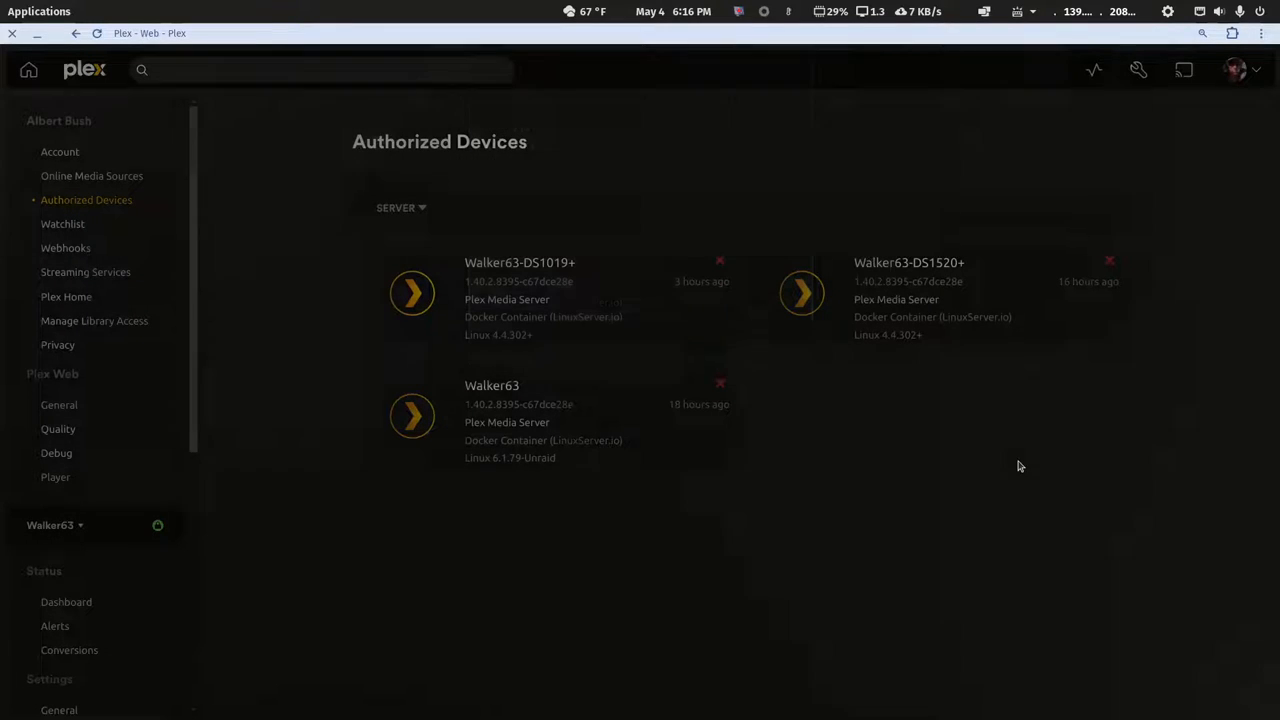
left_click(403, 214)
left_click(403, 214)
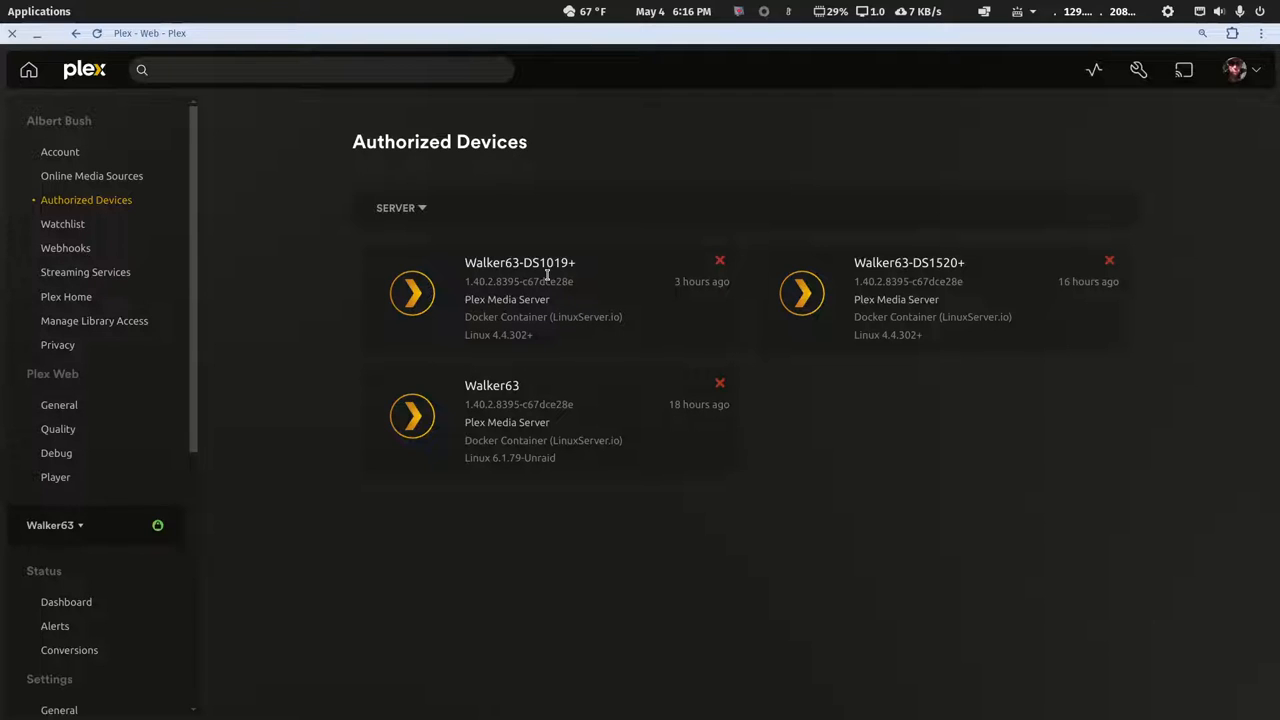
Expand the server list in the Plex settings to check the servers' availability, and restore the window's smaller size.
left_click(57, 532)
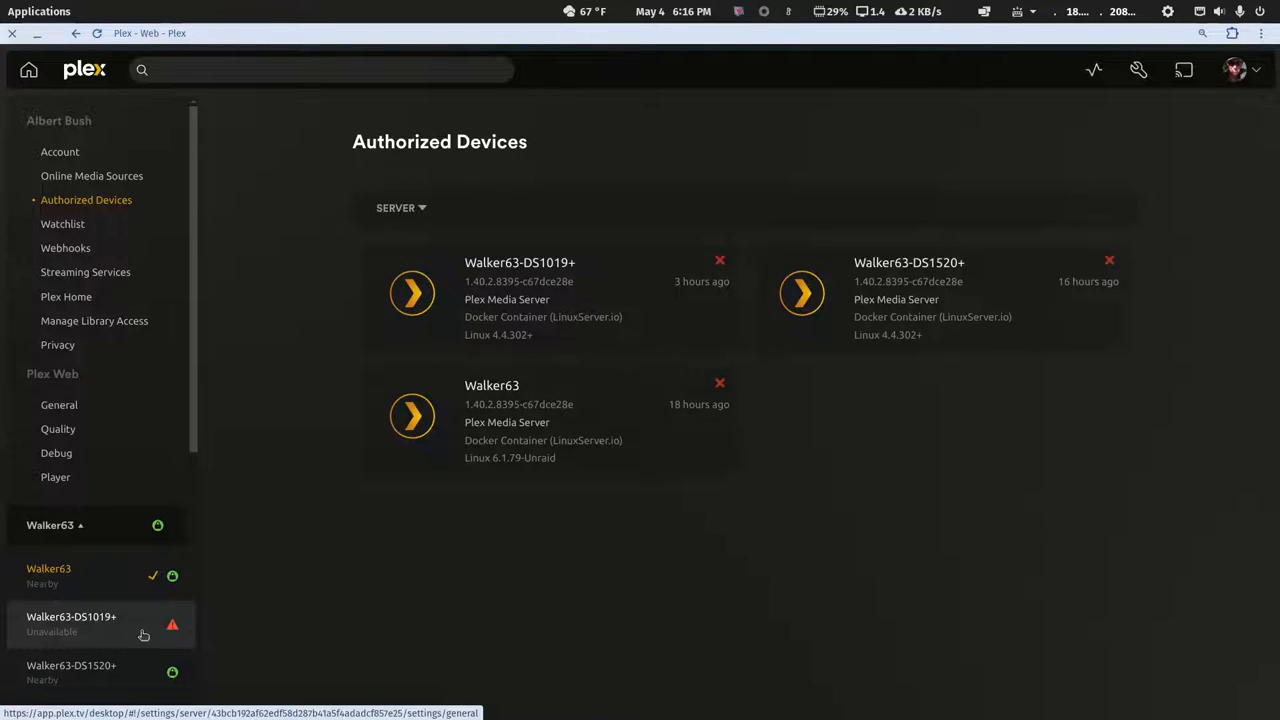
double_click(188, 36)
Switch to the LibreOffice Writer notes to read the Plex web addresses and desktop platforms, and move the window away.
mouse_move(1008, 717)
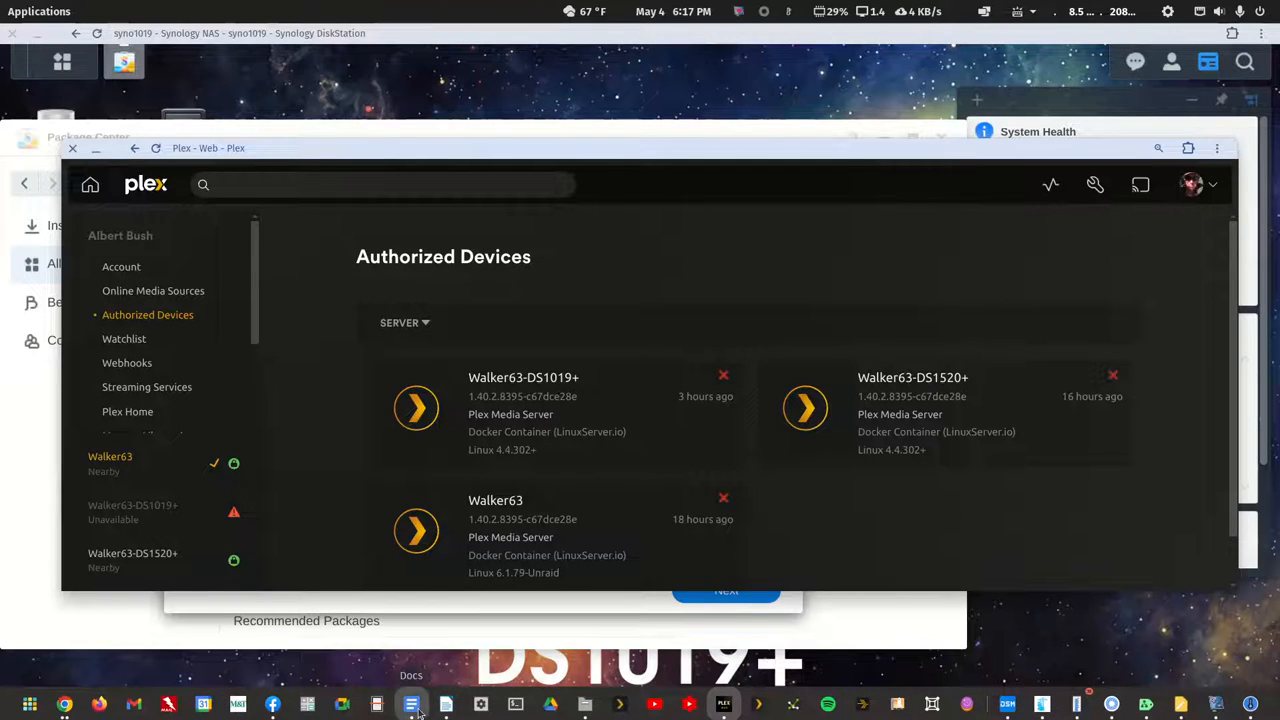
left_click(447, 705)
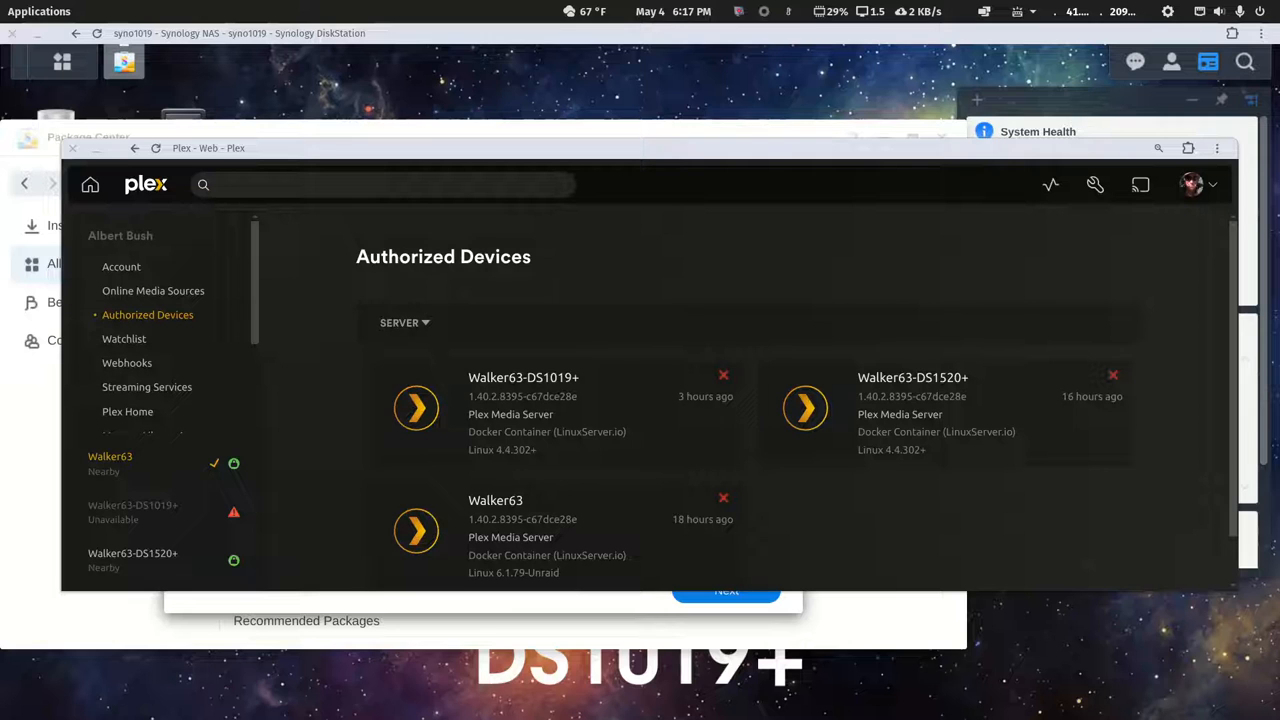
left_click_drag(1279, 66, 785, 83)
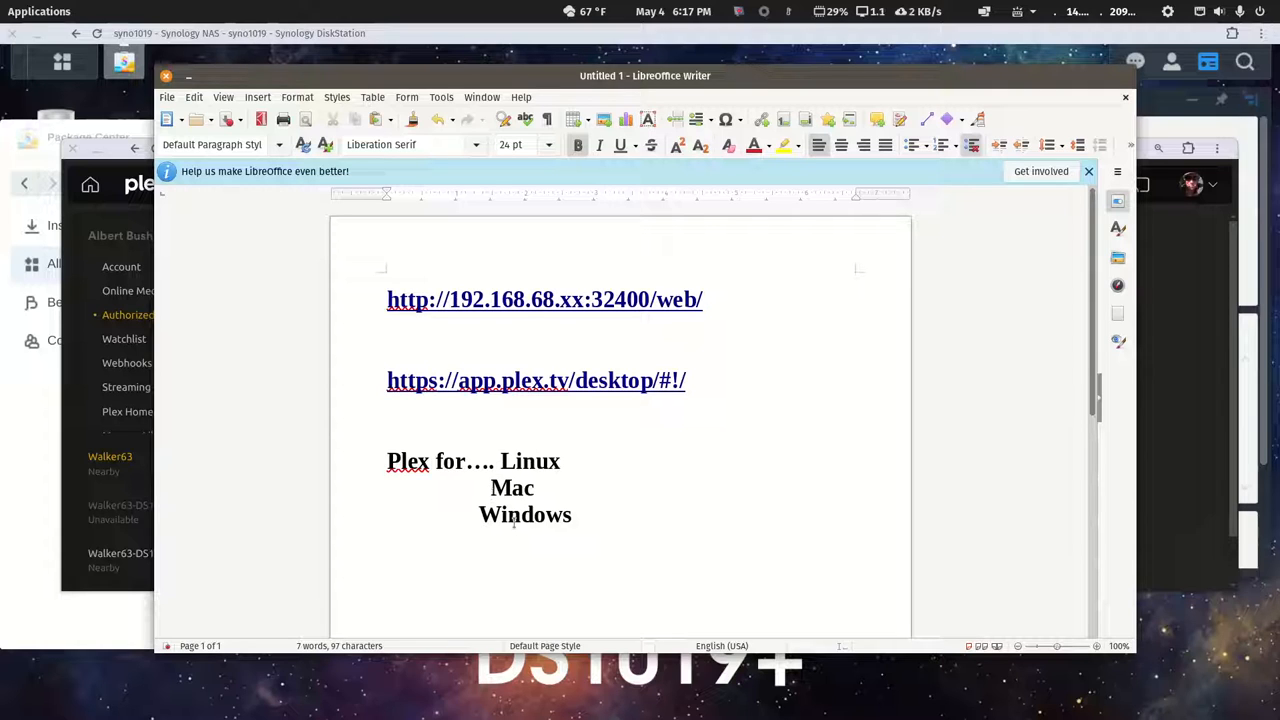
left_click_drag(527, 76, 1279, 120)
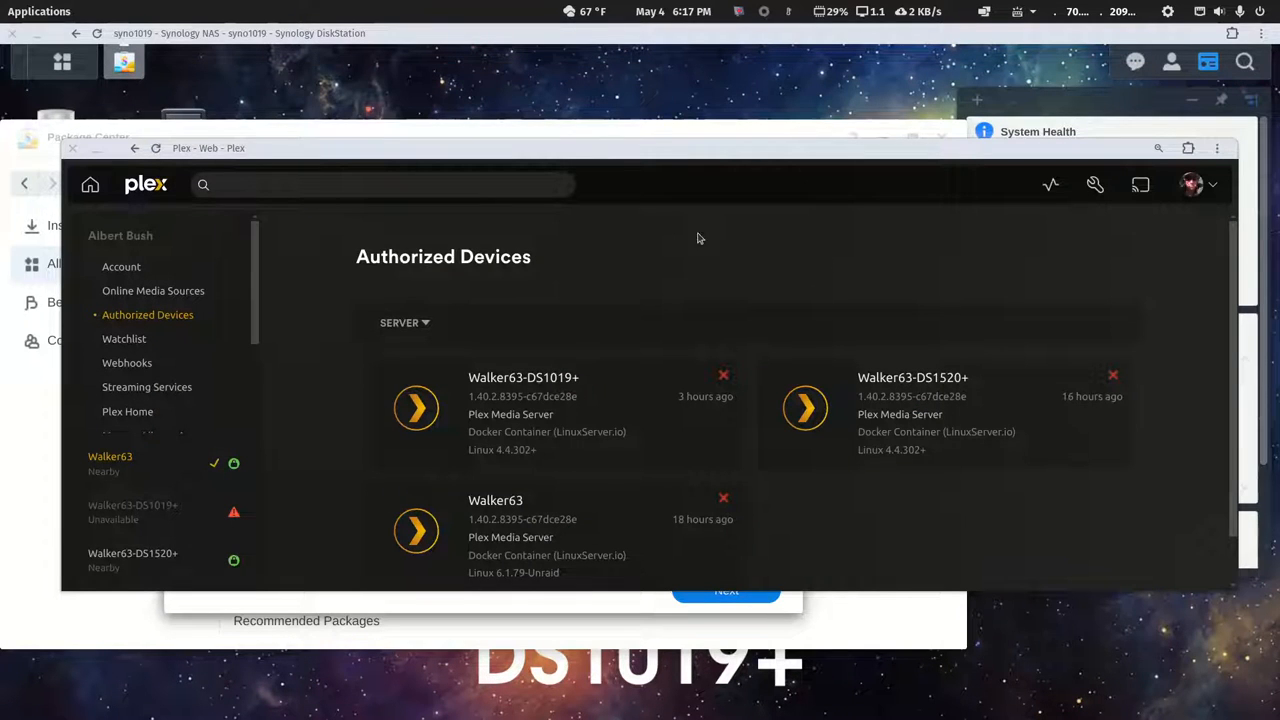
Minimize the DSM and file manager windows and move the Plex Web window up on the empty desktop.
left_click_drag(750, 153, 737, 226)
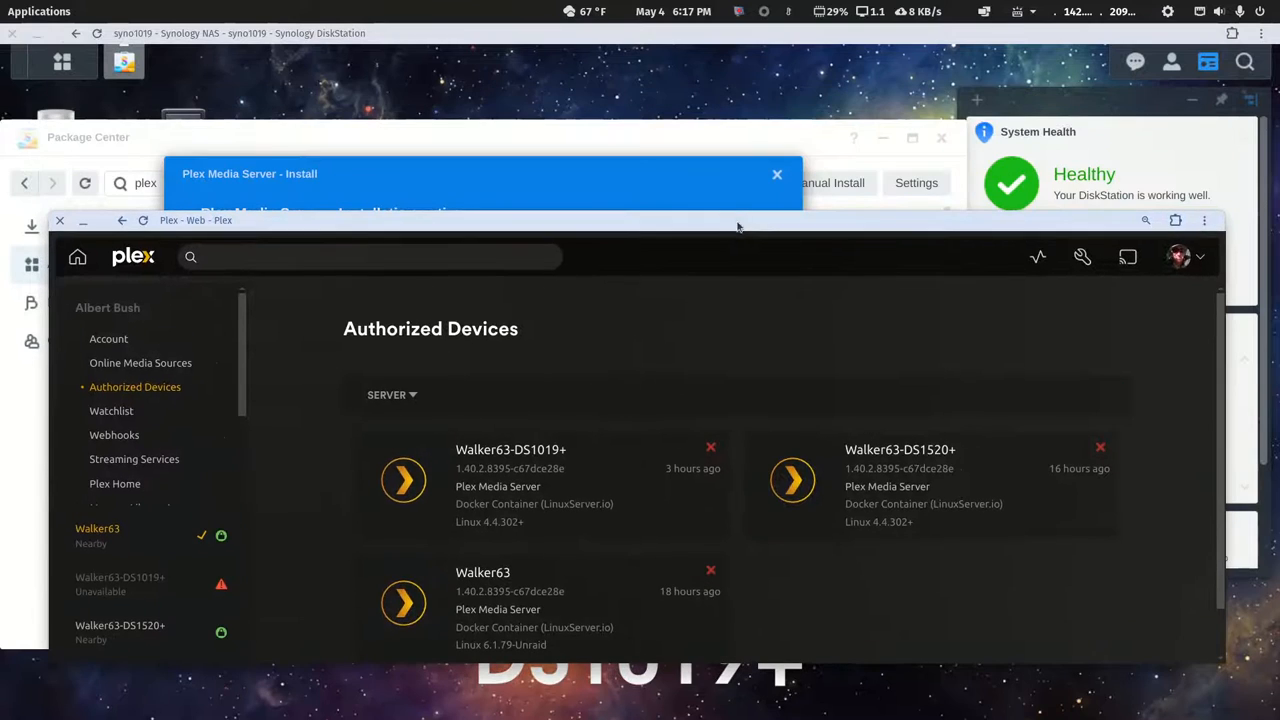
left_click(38, 35)
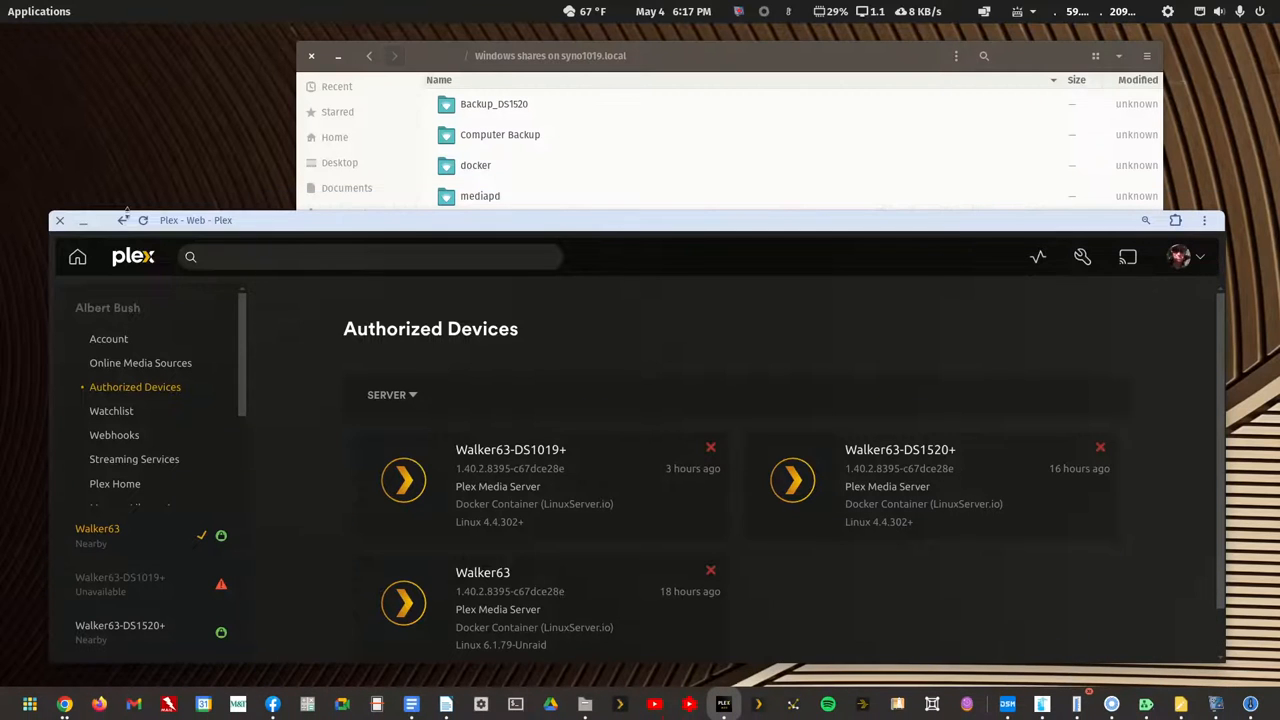
left_click(338, 57)
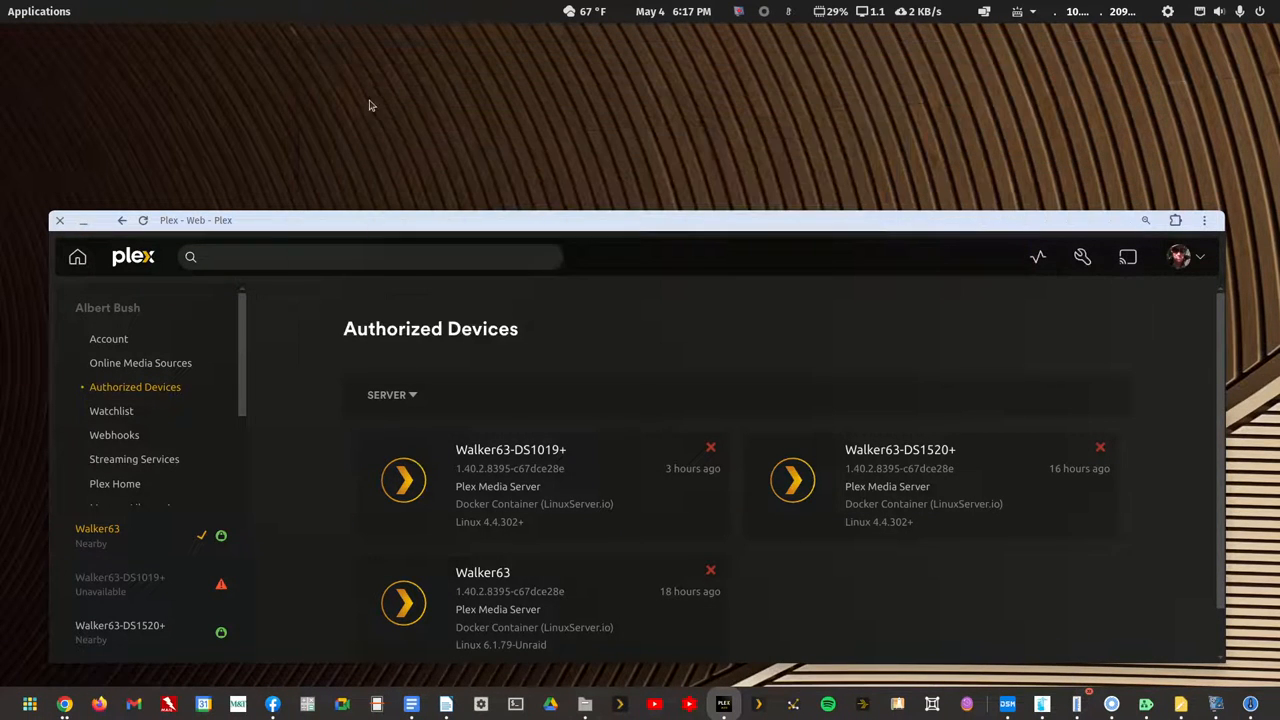
left_click_drag(368, 228, 353, 59)
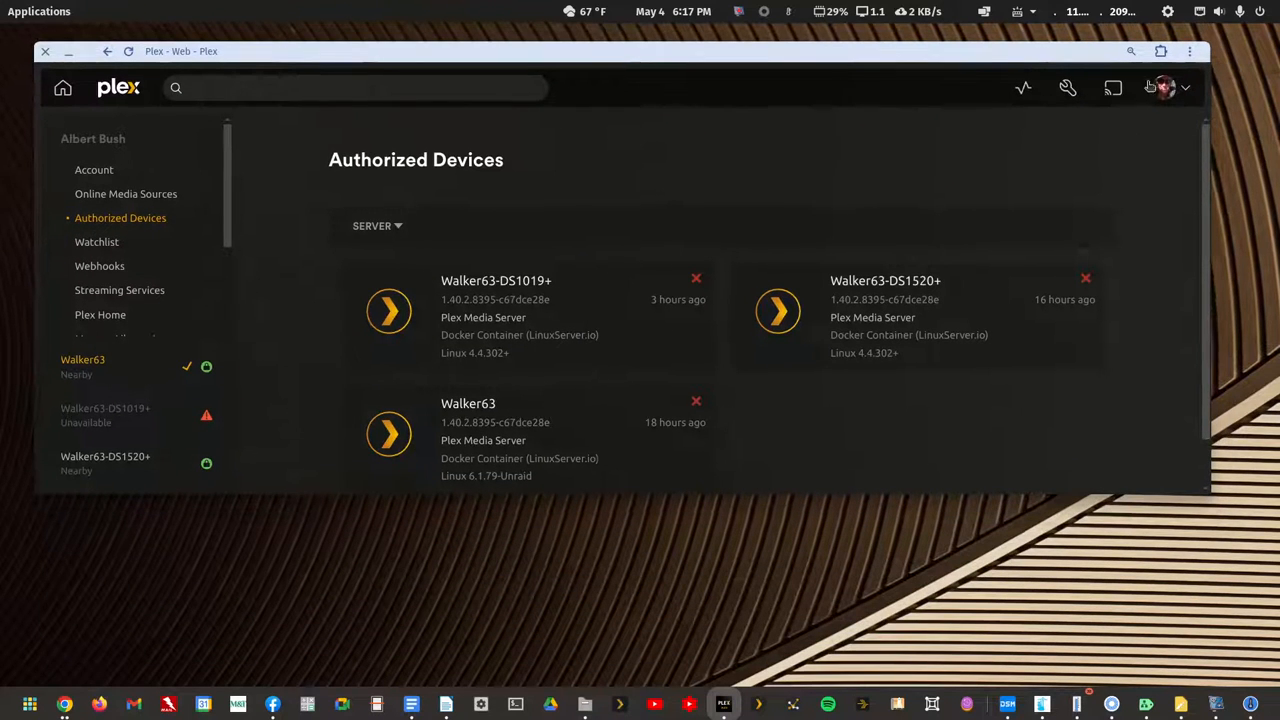
Copy the Plex Web authorized devices page address and paste it below the platform list in the LibreOffice Writer notes.
left_click(1190, 53)
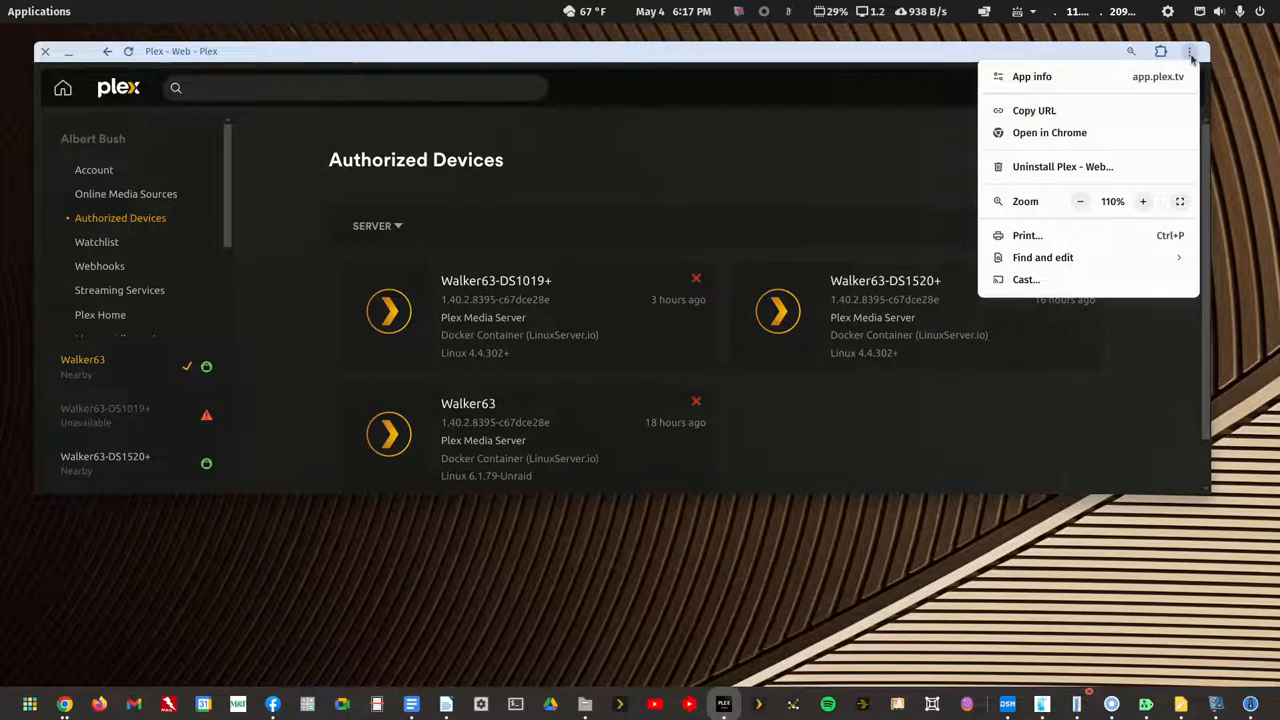
left_click(1034, 111)
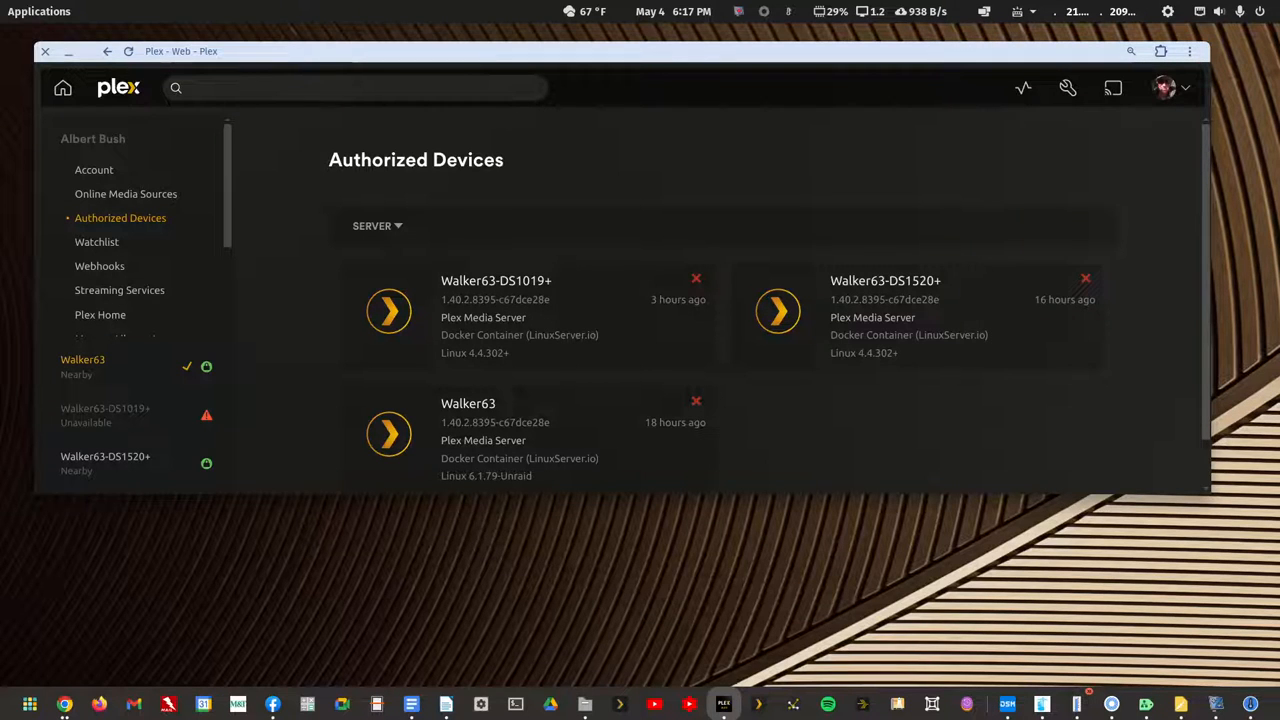
key("alt+Tab")
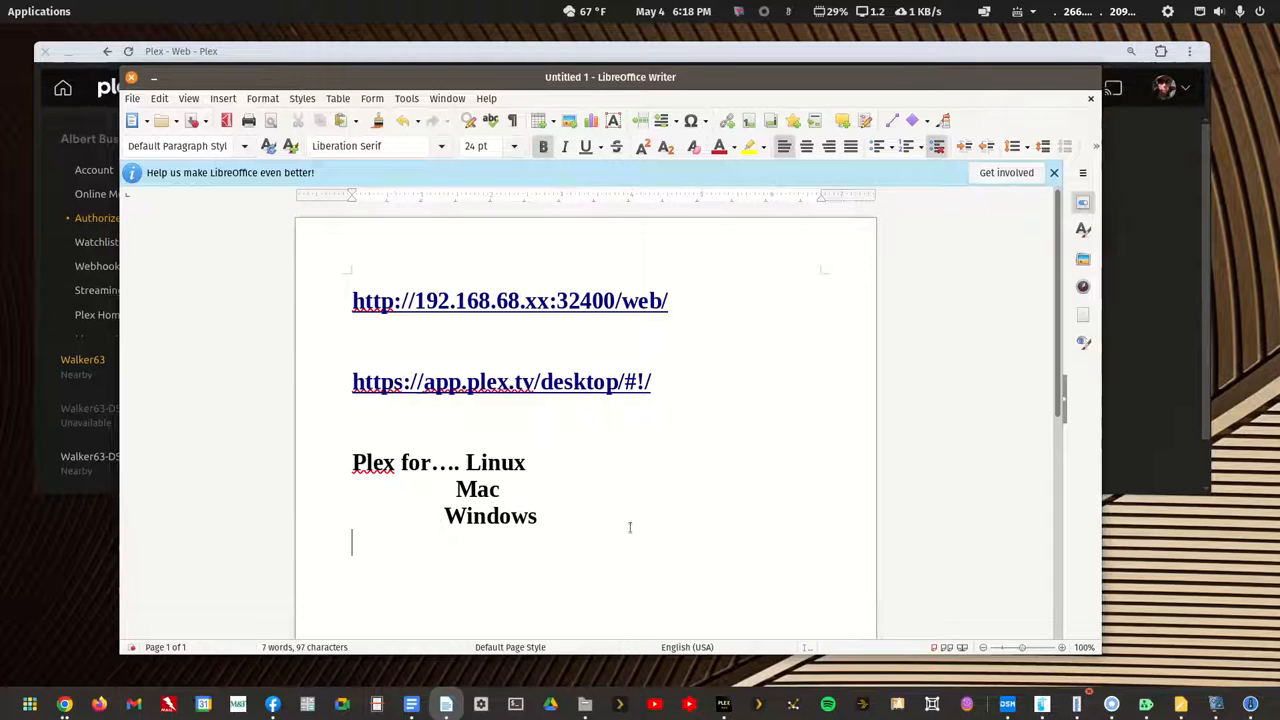
type("https://app.plex.tv/desktop/#!/settings/devices/pms")
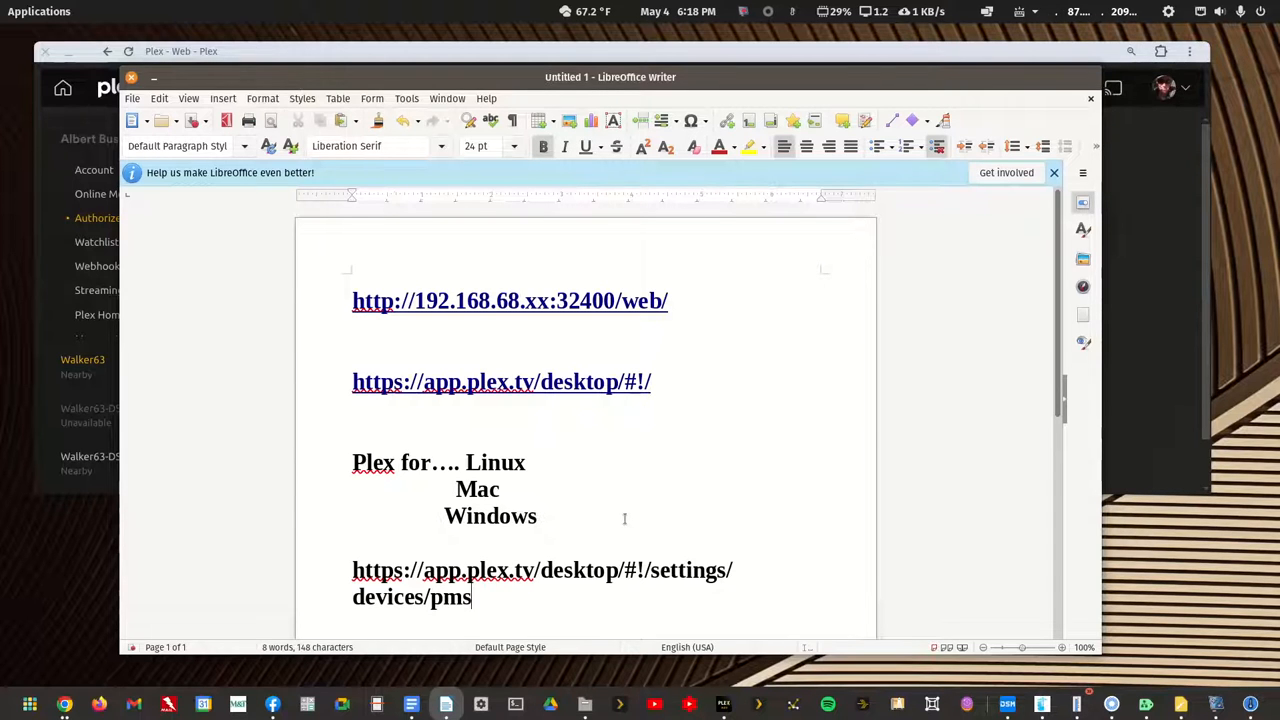
Delete the pasted authorized devices address from the notes and hide the Writer window.
left_click_drag(479, 600, 345, 572)
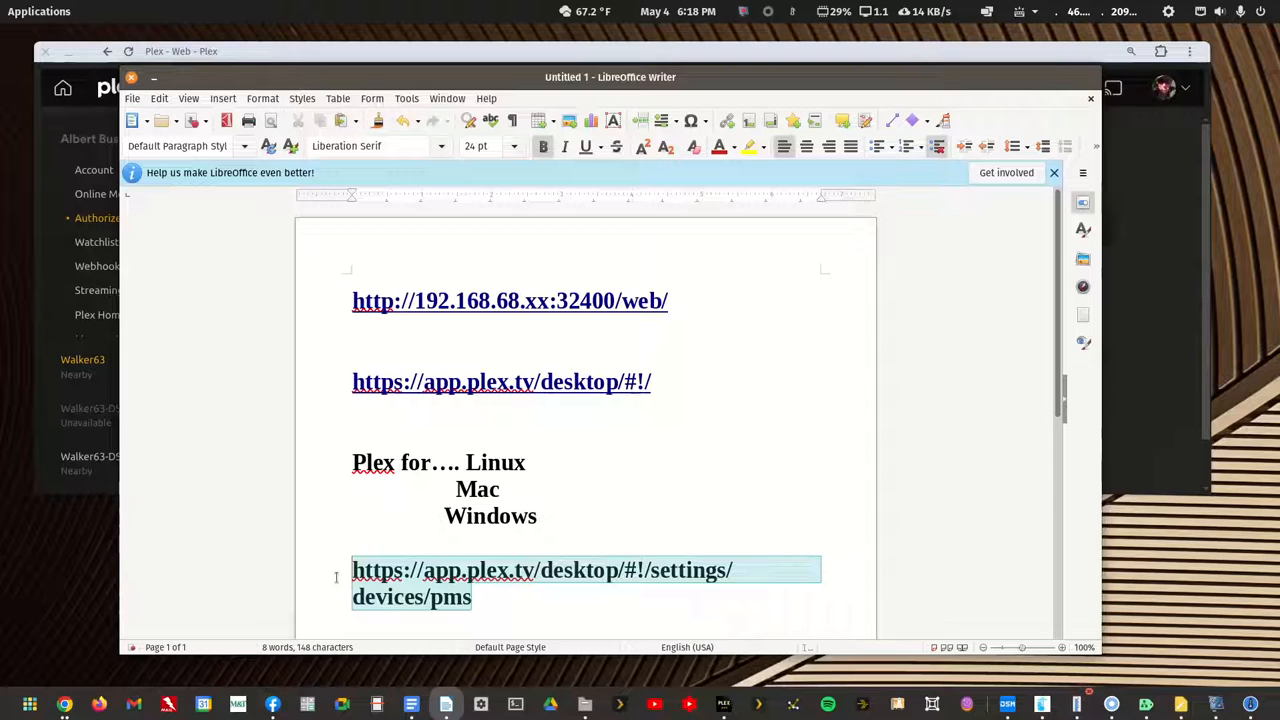
key("Delete")
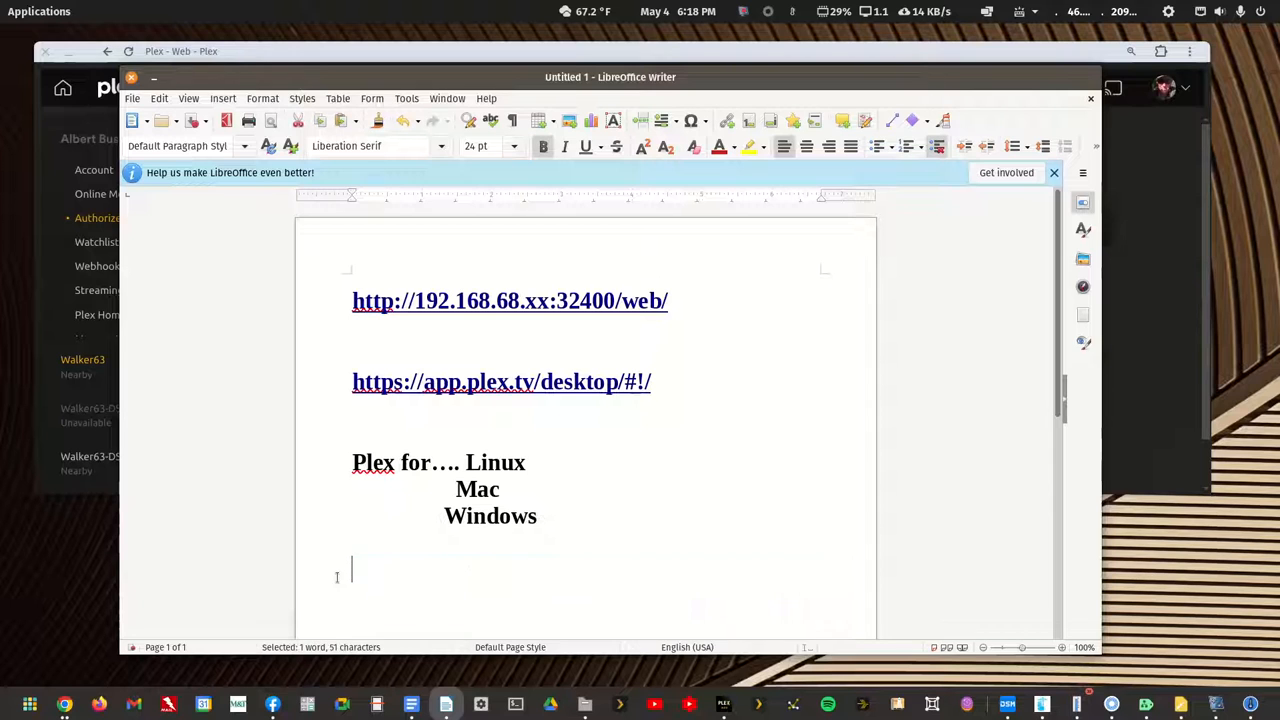
double_click(525, 78)
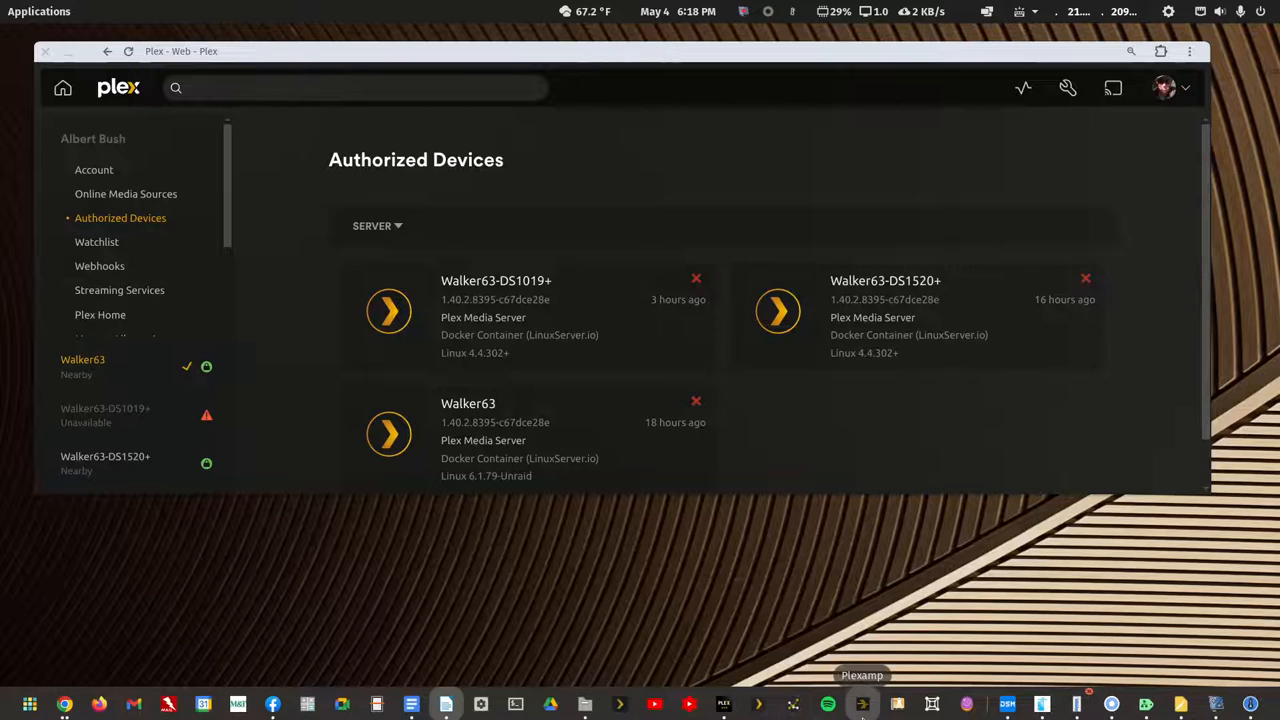
Launch the Plex desktop app, shrink its window beside Plex Web, and open its settings to compare the two.
left_click(760, 706)
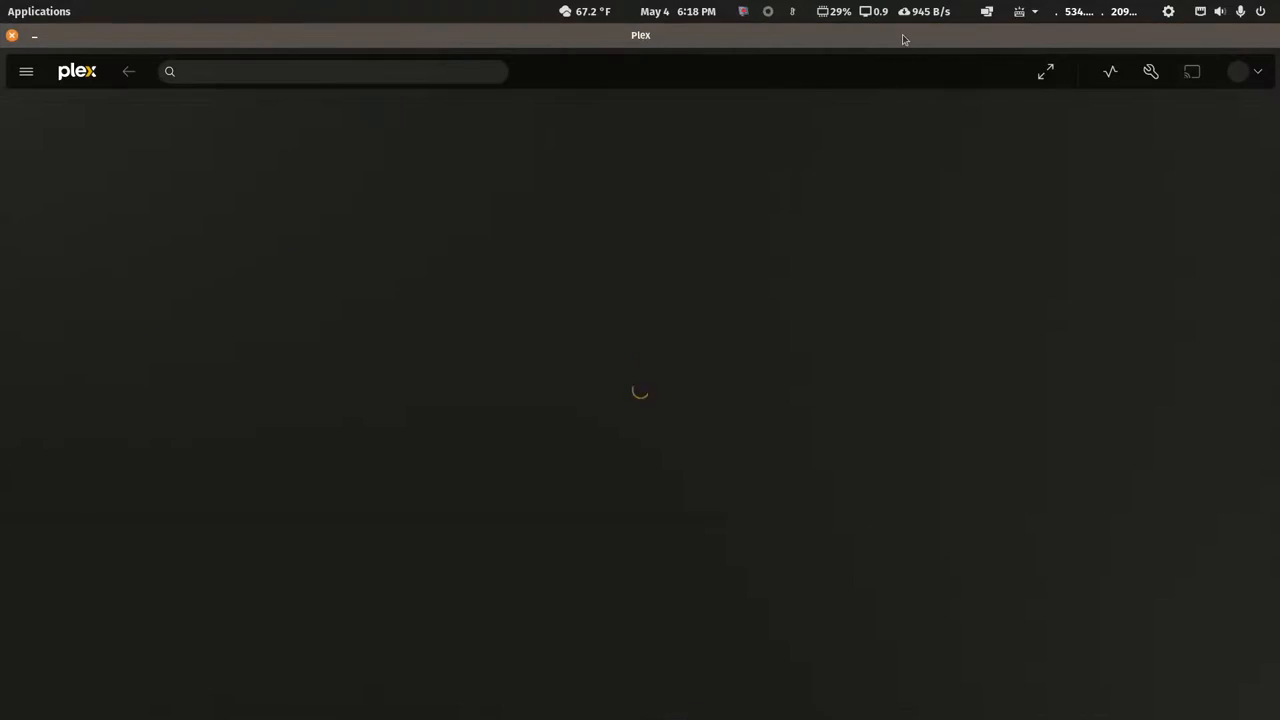
double_click(902, 39)
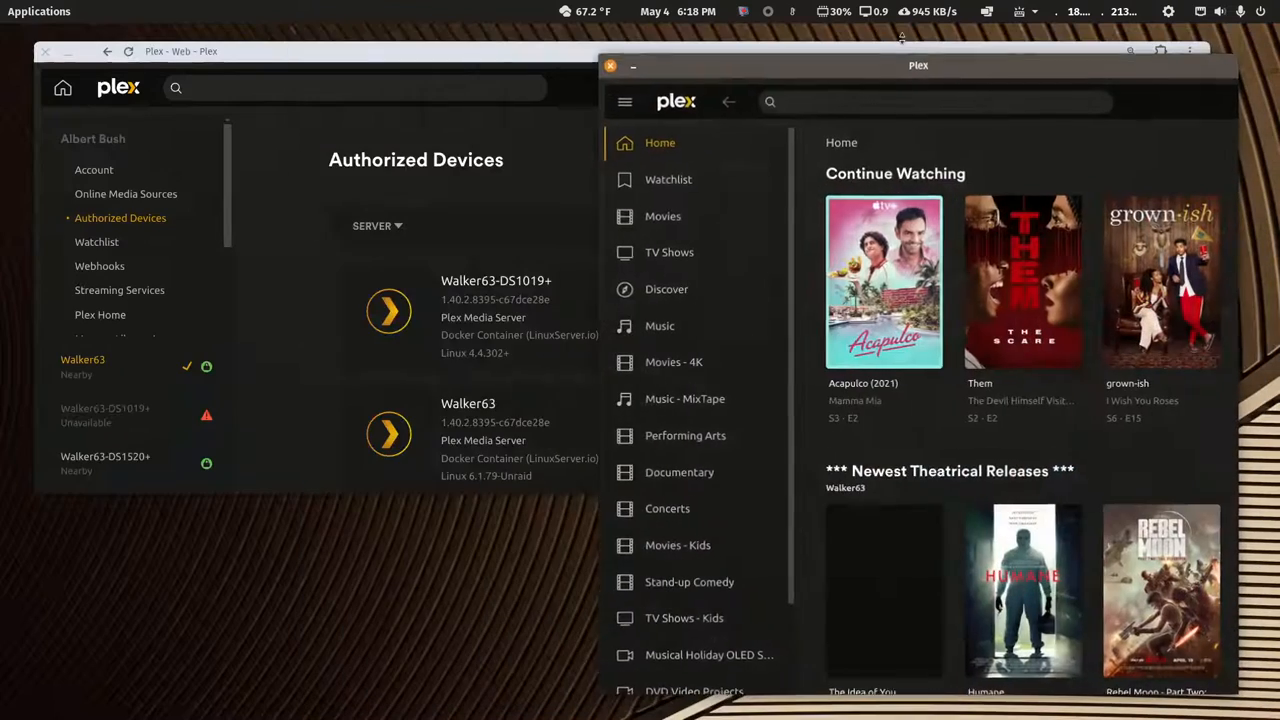
left_click(1113, 102)
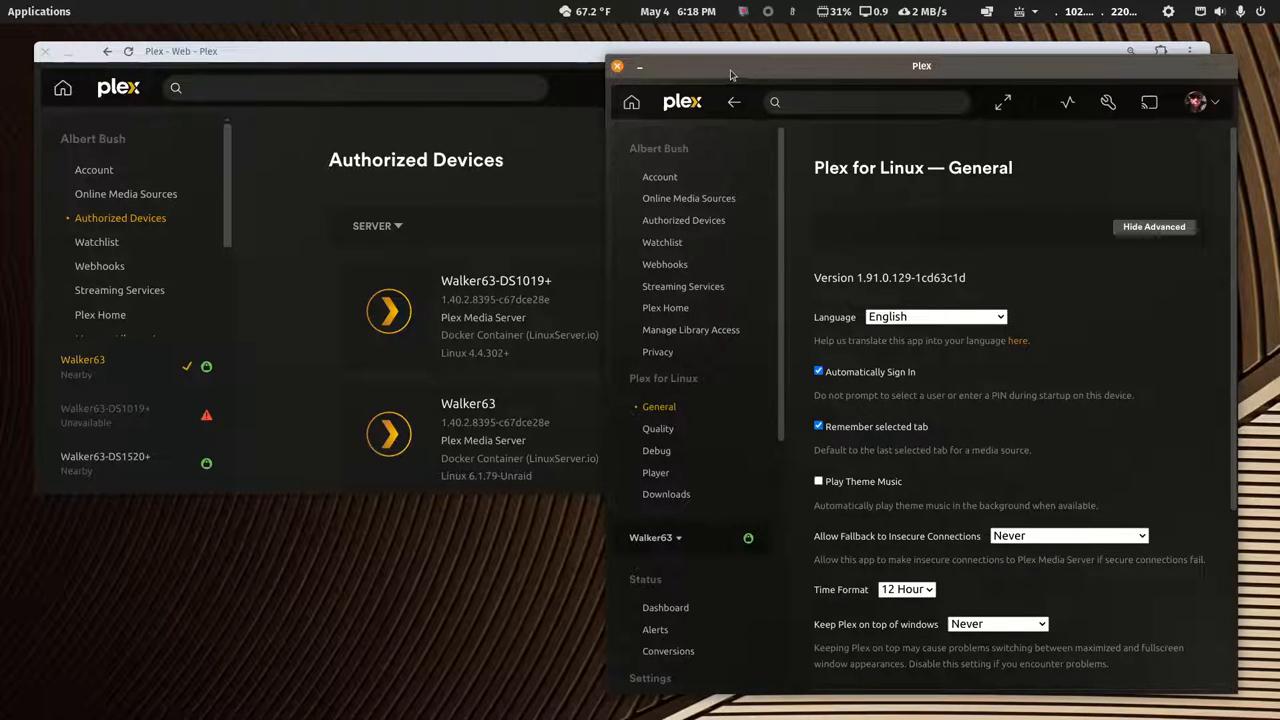
left_click(465, 61)
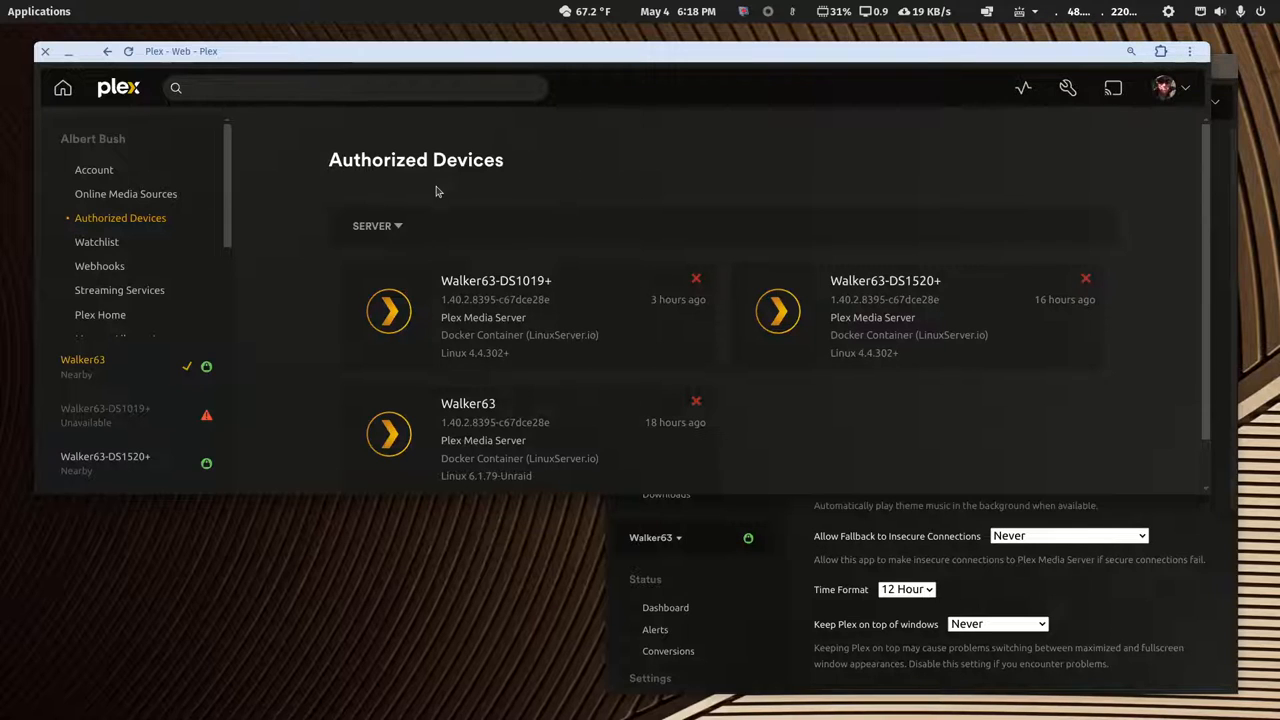
left_click(800, 628)
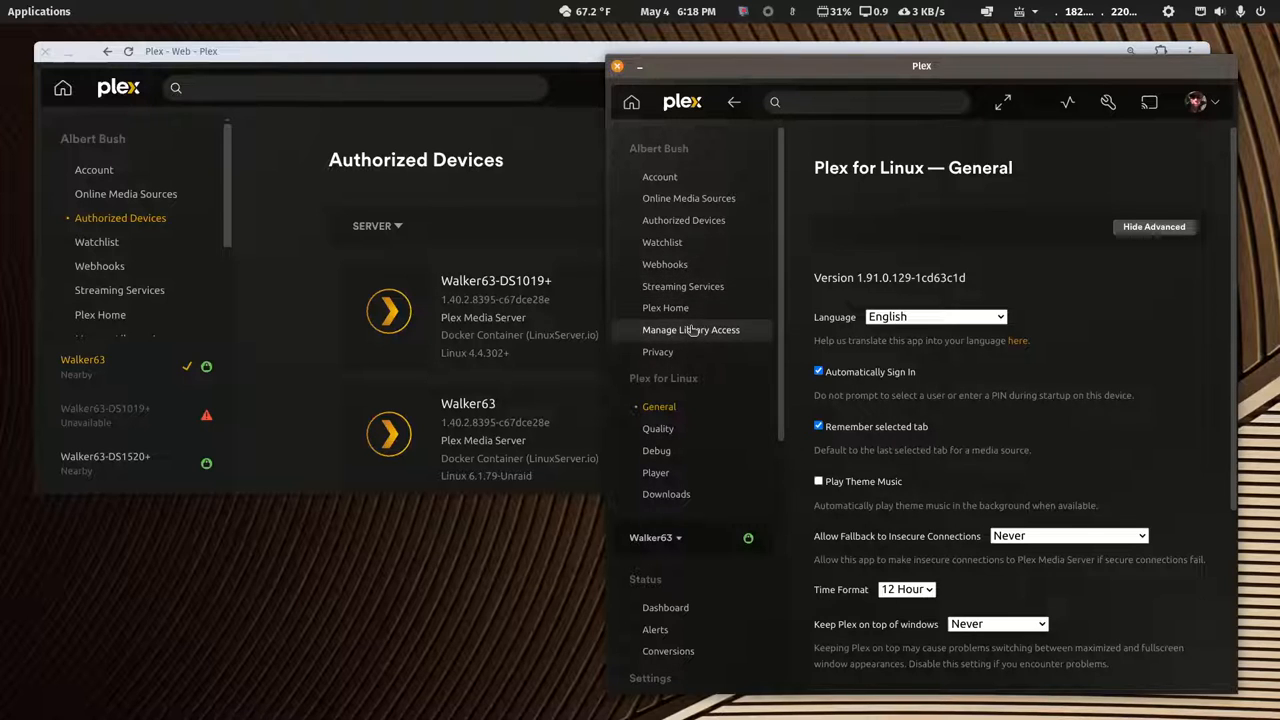
Show the authorized devices filtered to Server in the Plex desktop app, and clear both Plex windows from the desktop.
left_click(678, 222)
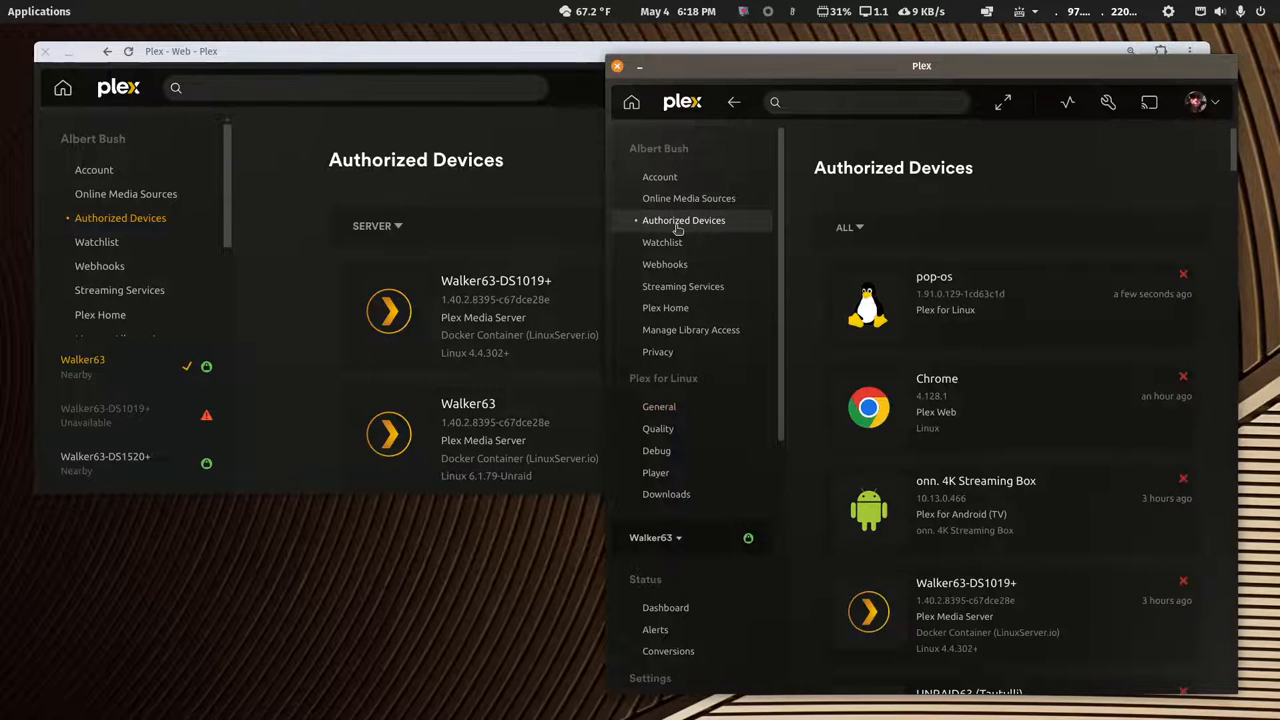
left_click(848, 228)
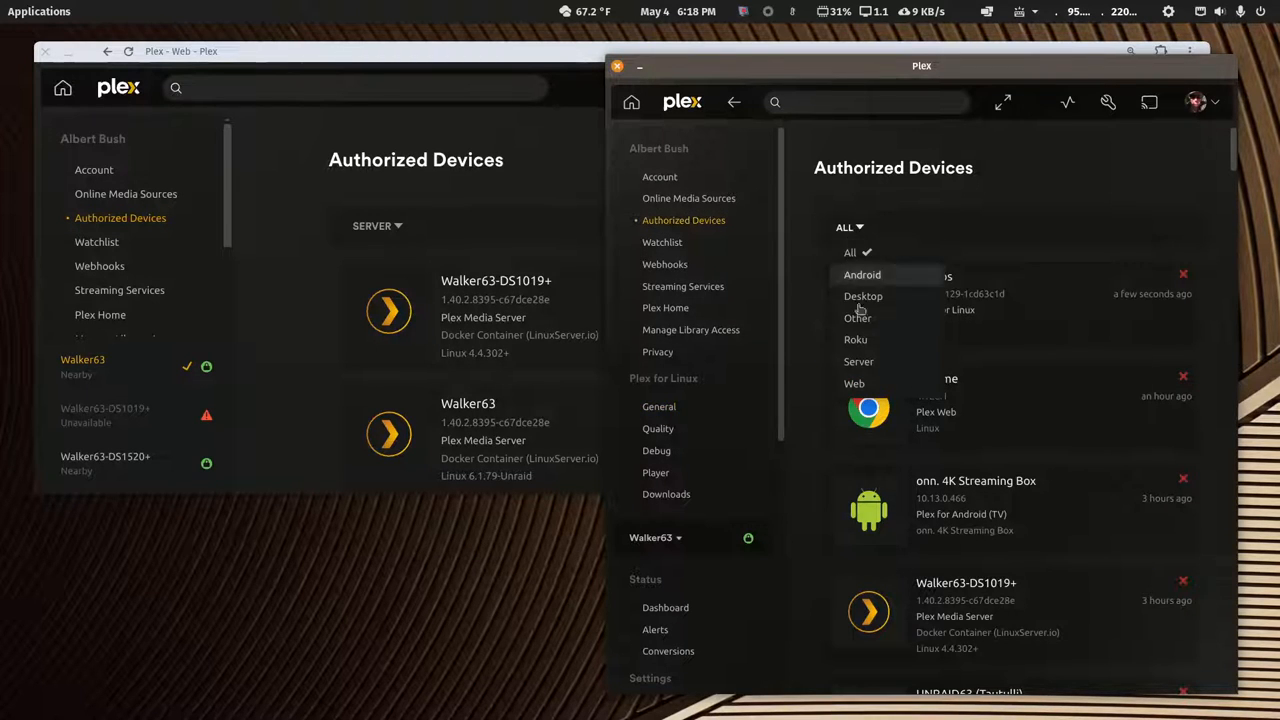
left_click(855, 361)
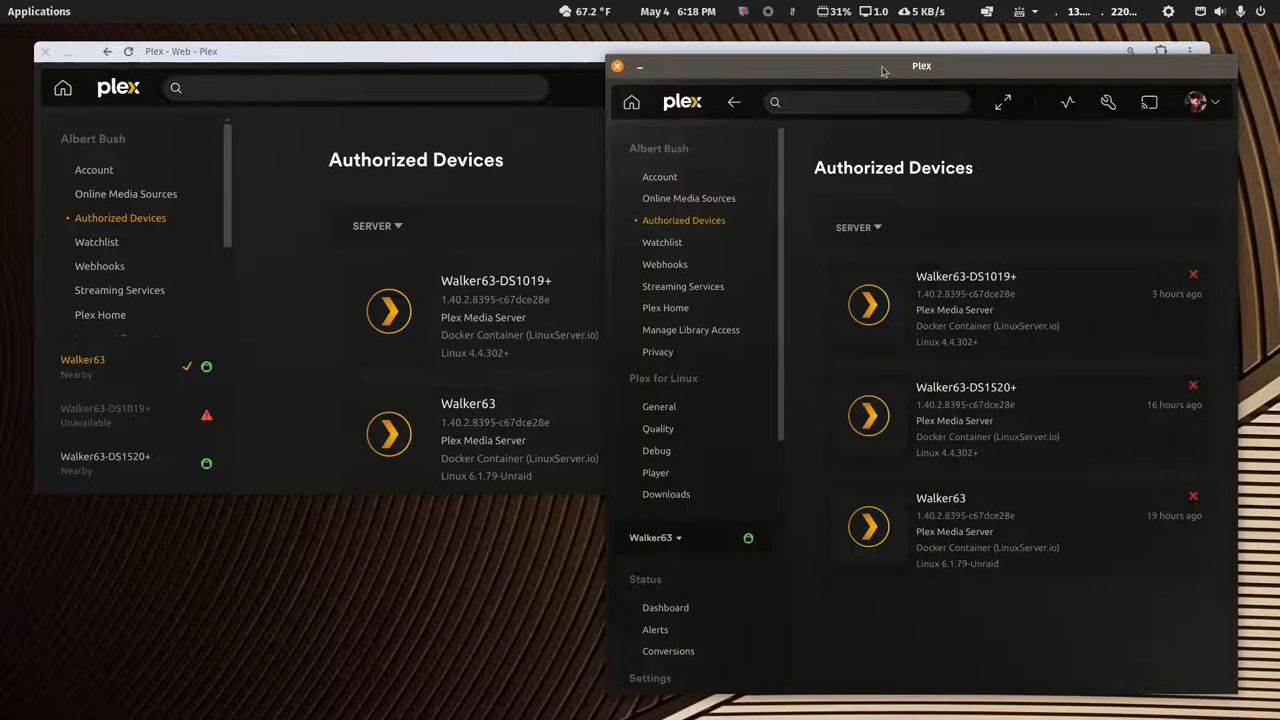
left_click(617, 66)
left_click_drag(626, 58, 1279, 180)
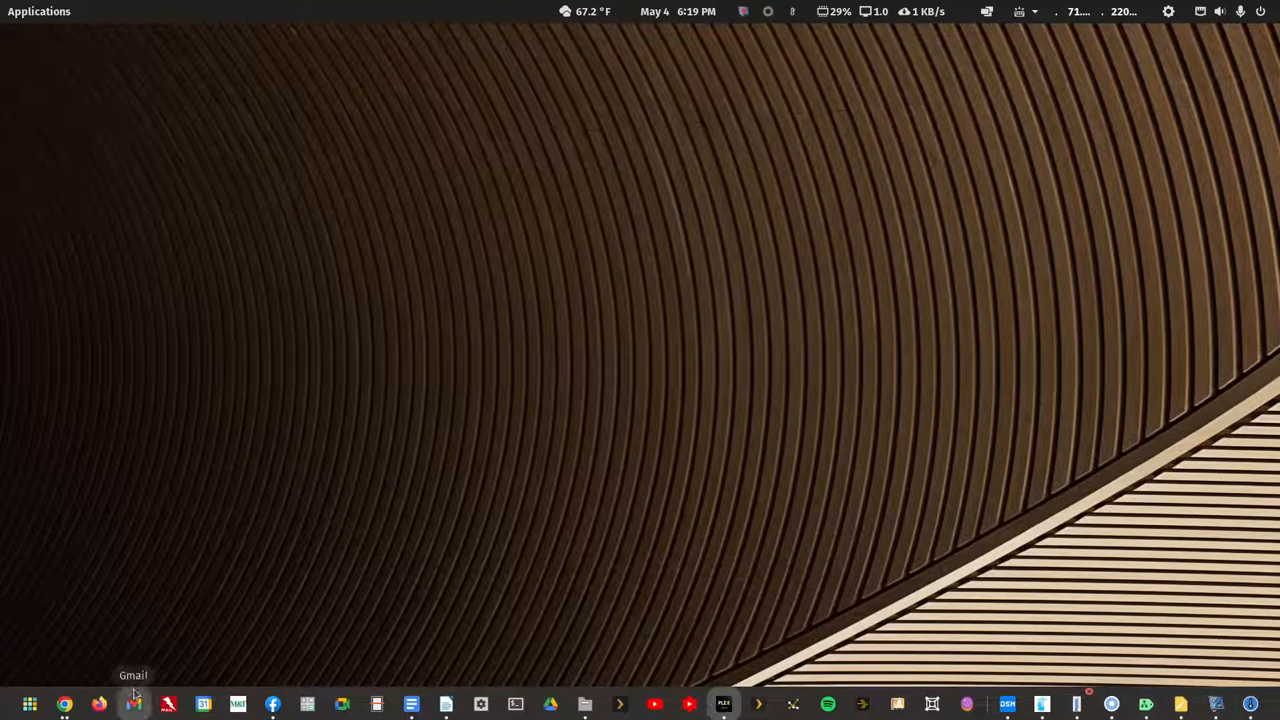
Switch to DSM and install Plex Media Server as a normal installation that runs after installation, acknowledging the shared-folder permission instructions.
left_click(1001, 706)
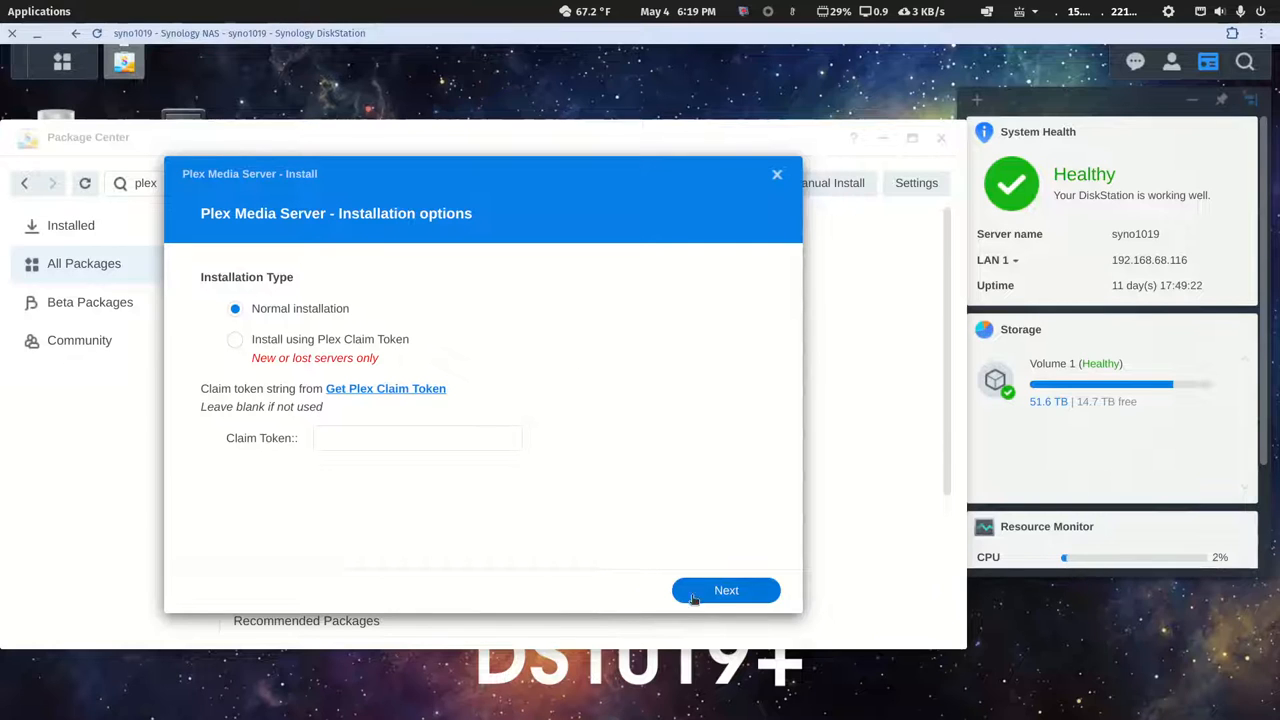
left_click(725, 591)
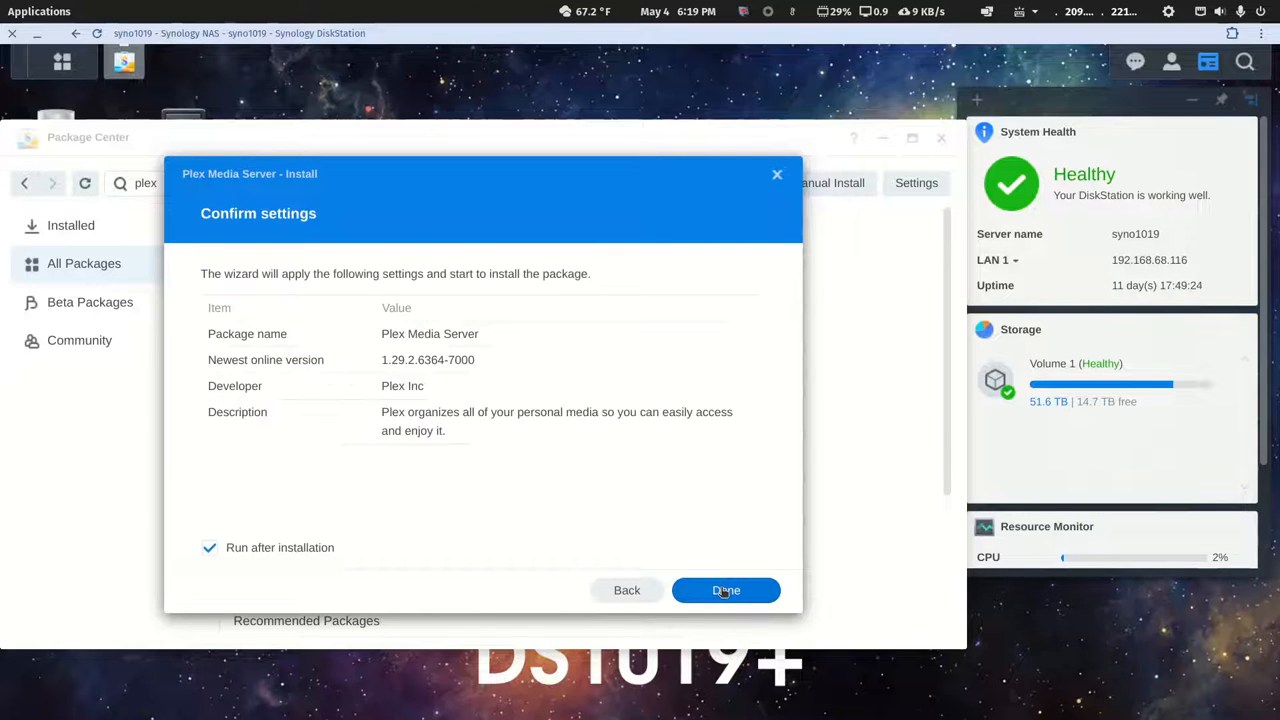
left_click(726, 591)
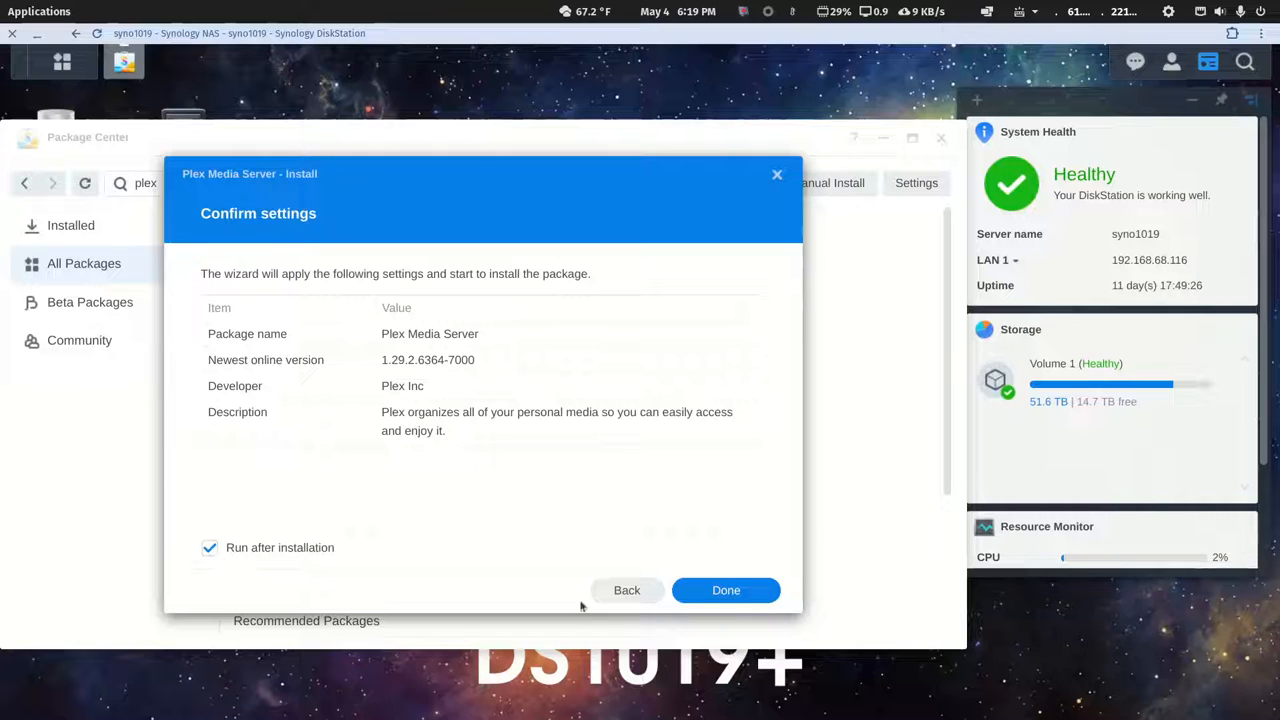
left_click(691, 590)
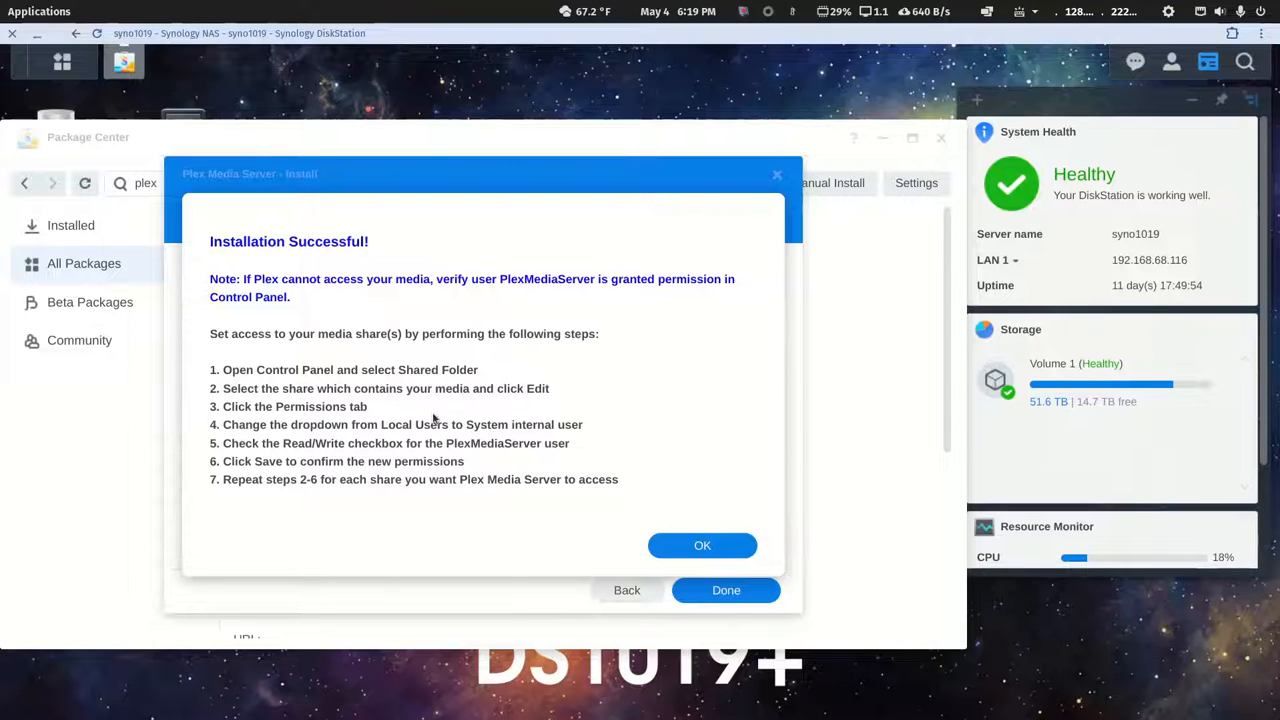
left_click(699, 548)
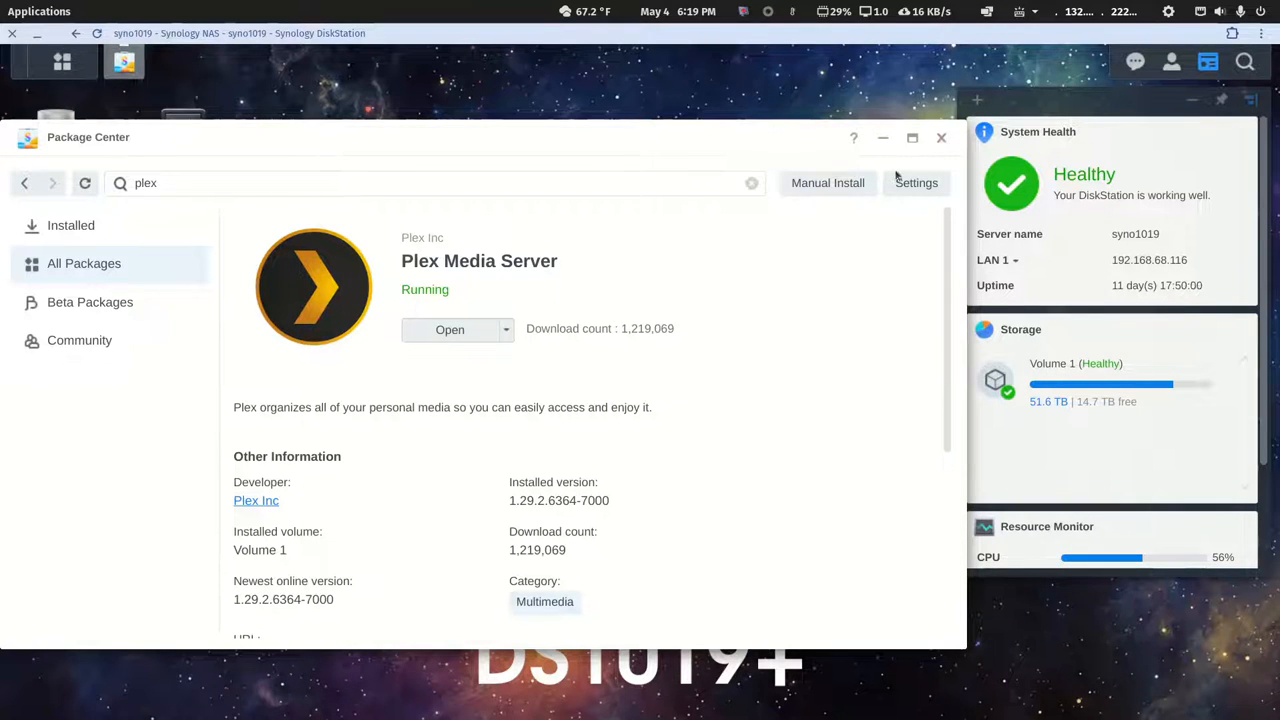
Stop the Plex Media Server package, confirm the stop, and minimize Package Center.
left_click(507, 331)
left_click(494, 363)
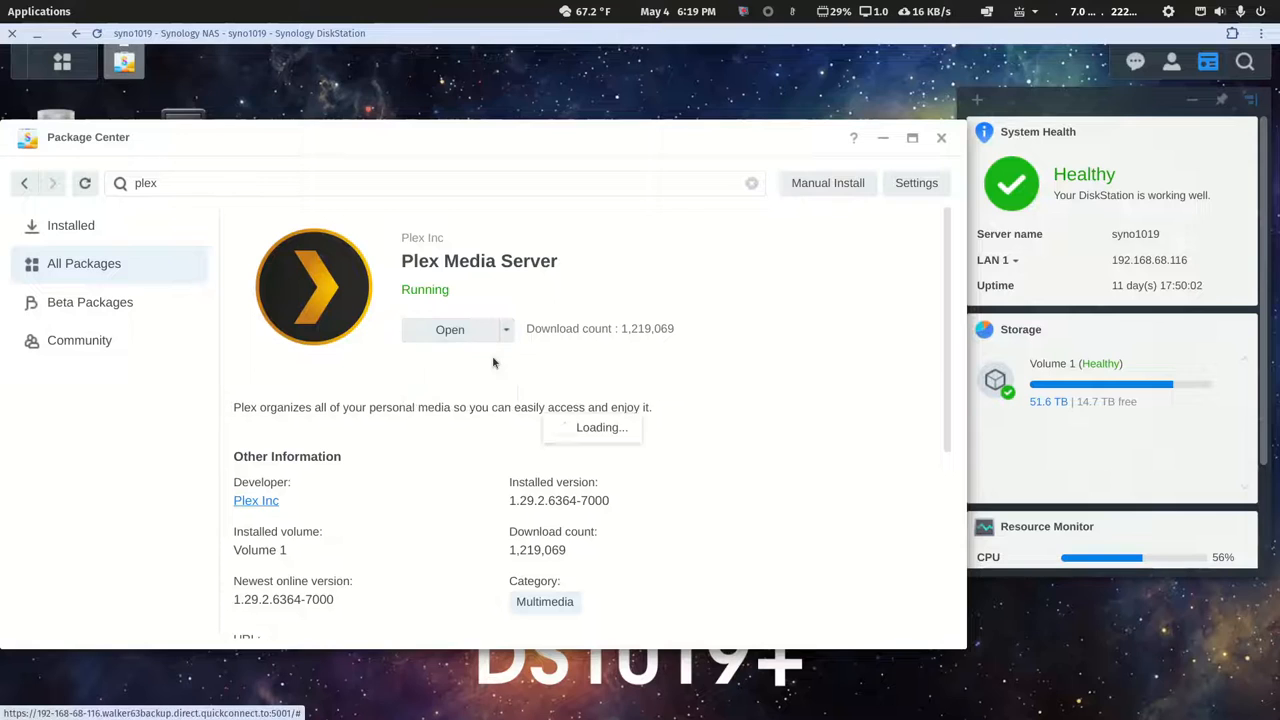
left_click(620, 408)
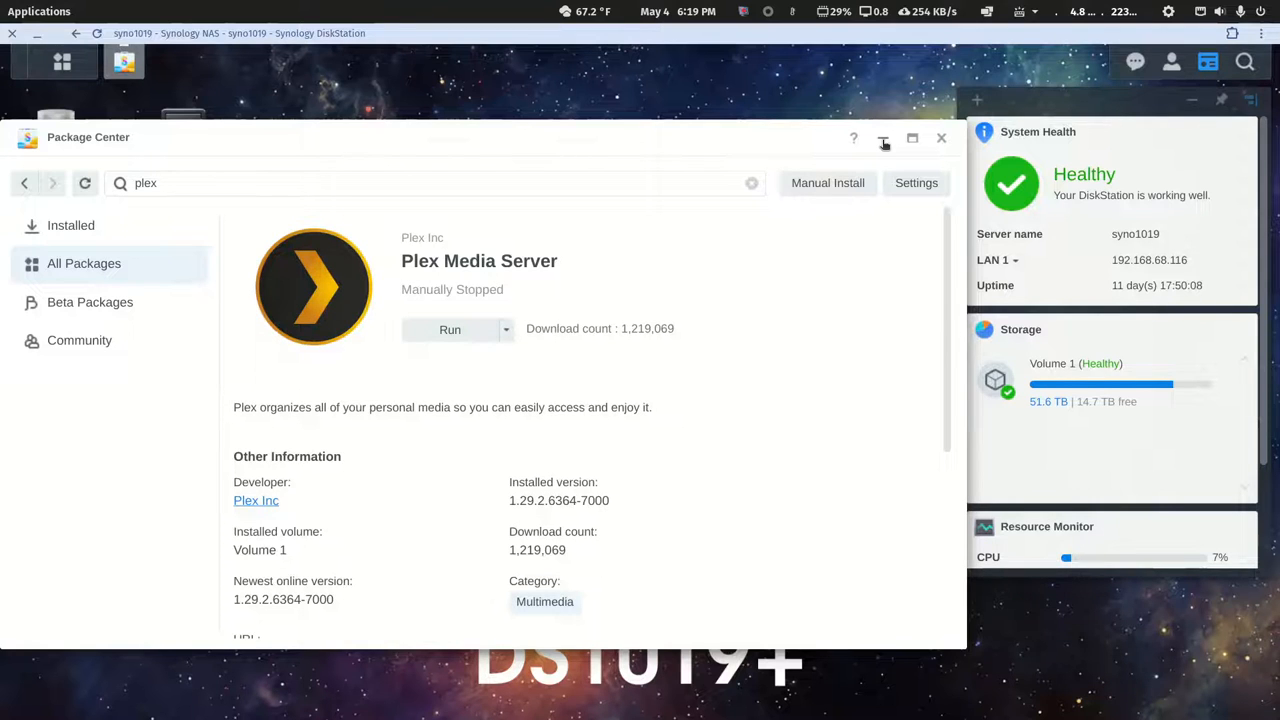
left_click(884, 141)
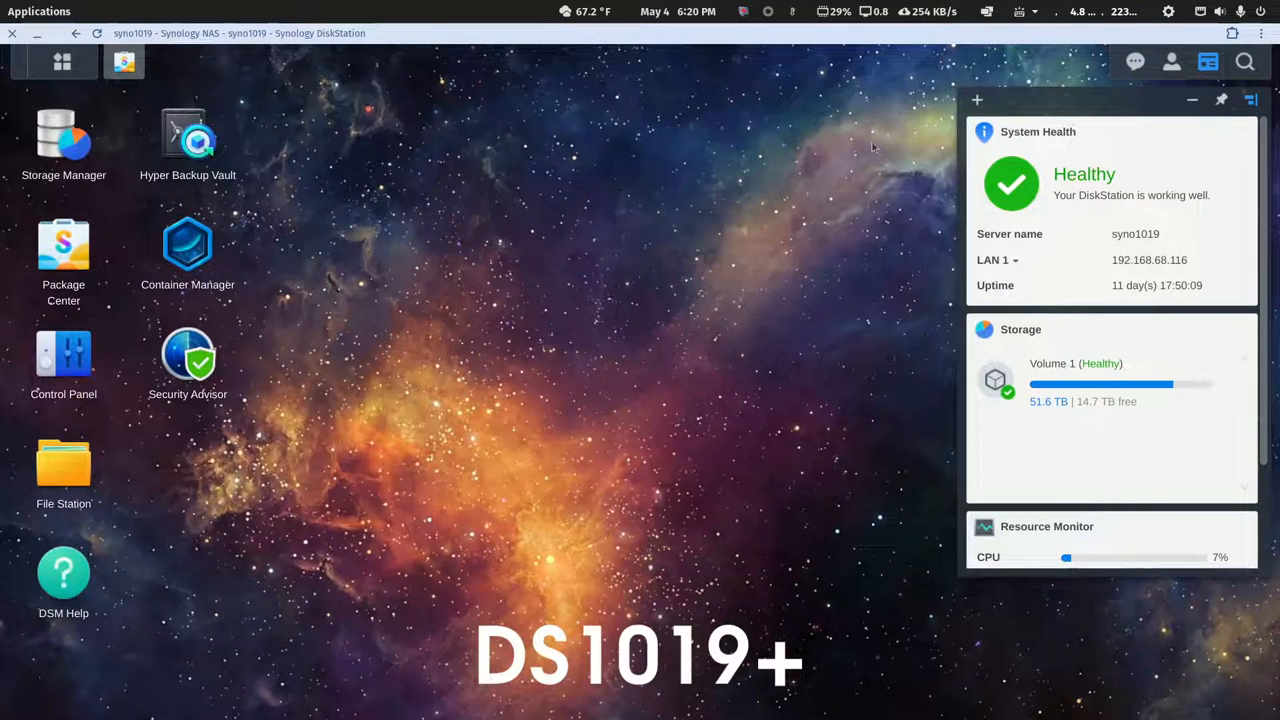
Examine the contents of the mediapd shared folder in File Station, and close the File Station windows.
left_click(88, 480)
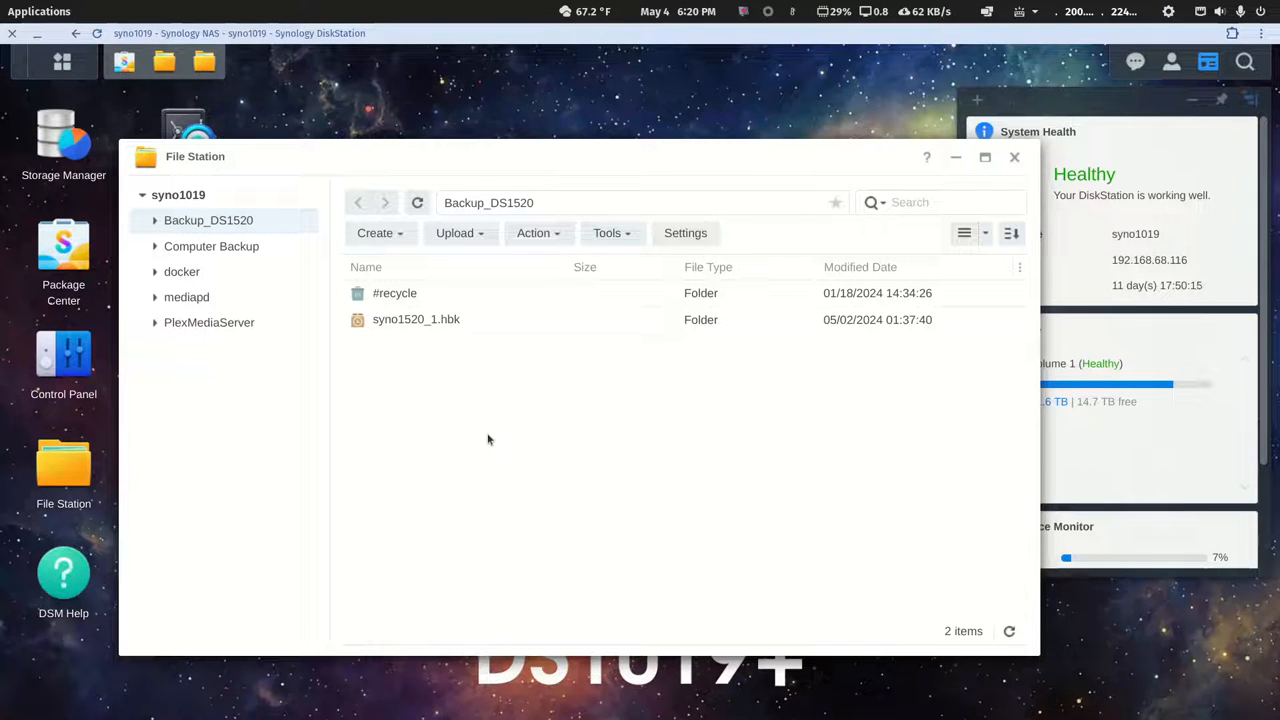
left_click(182, 299)
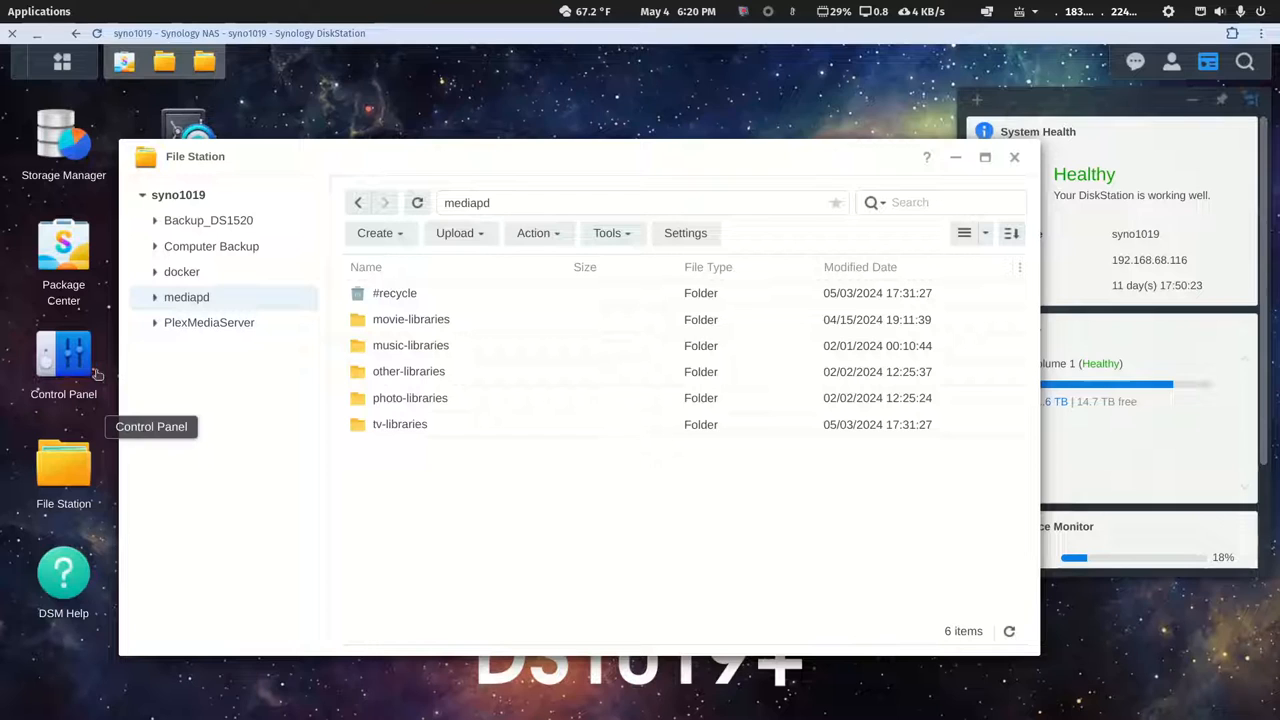
left_click(1015, 159)
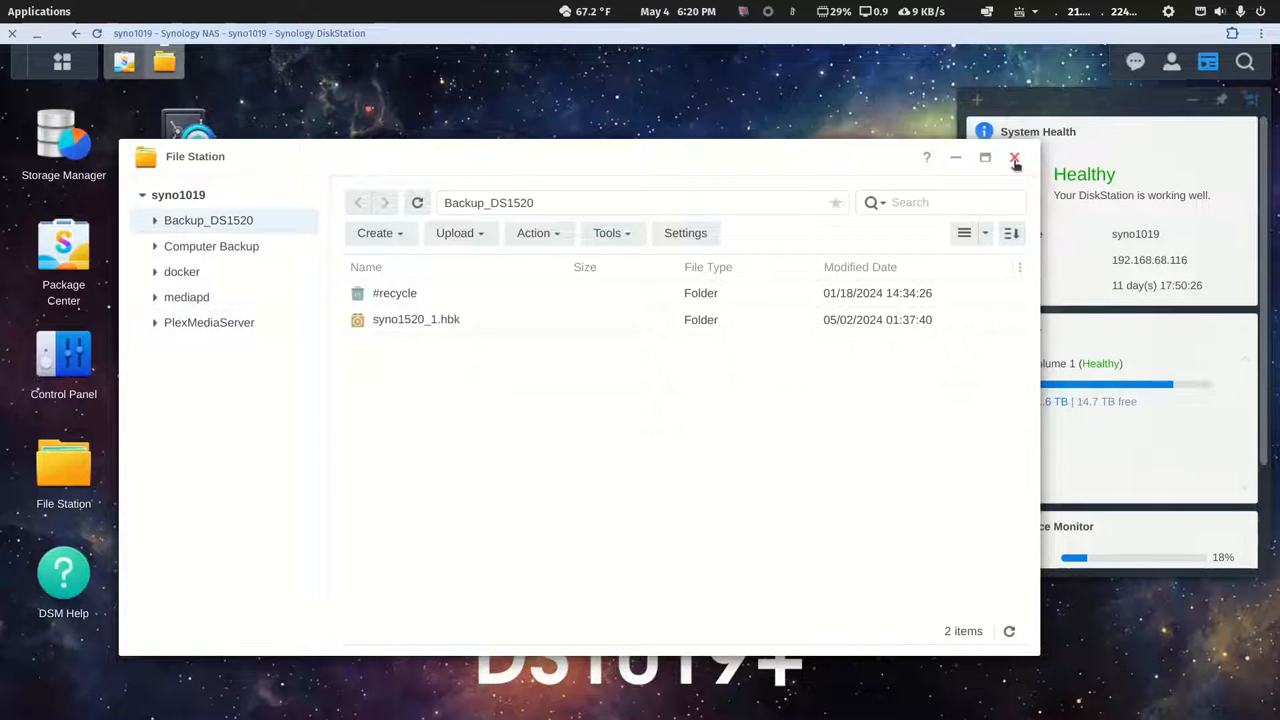
left_click(1015, 160)
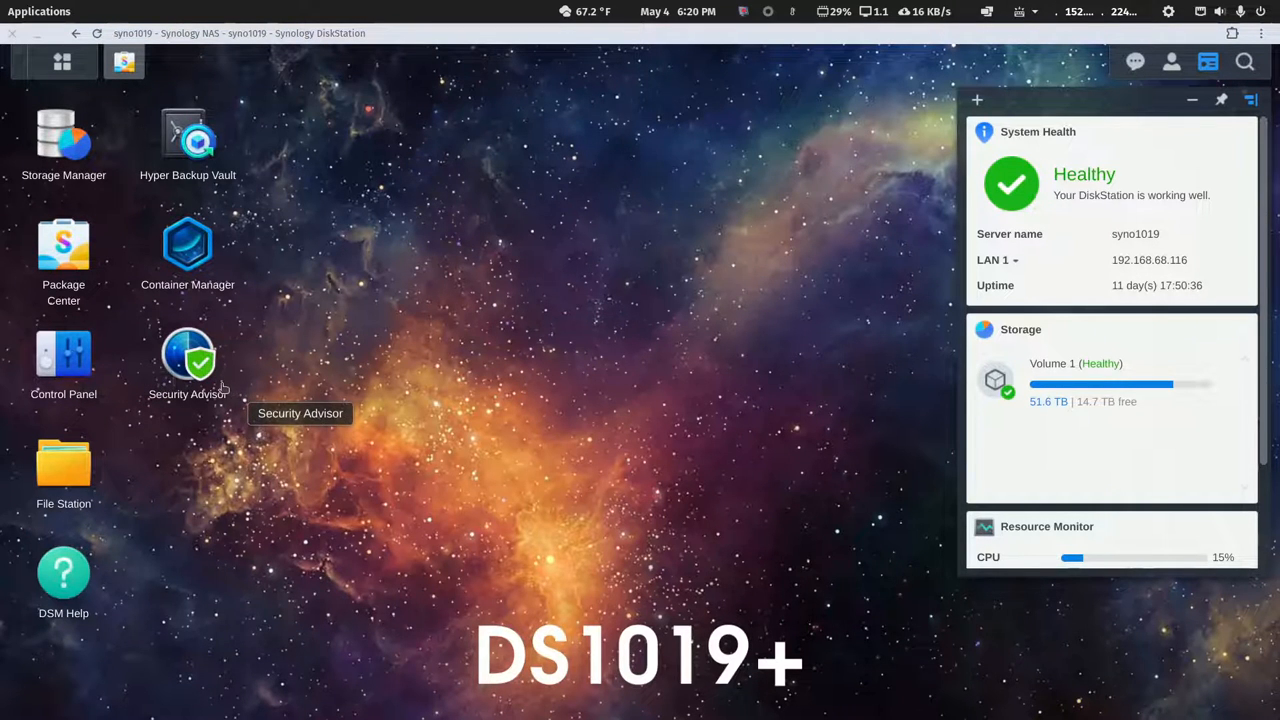
Open the Shared Folder settings in Control Panel.
left_click(75, 370)
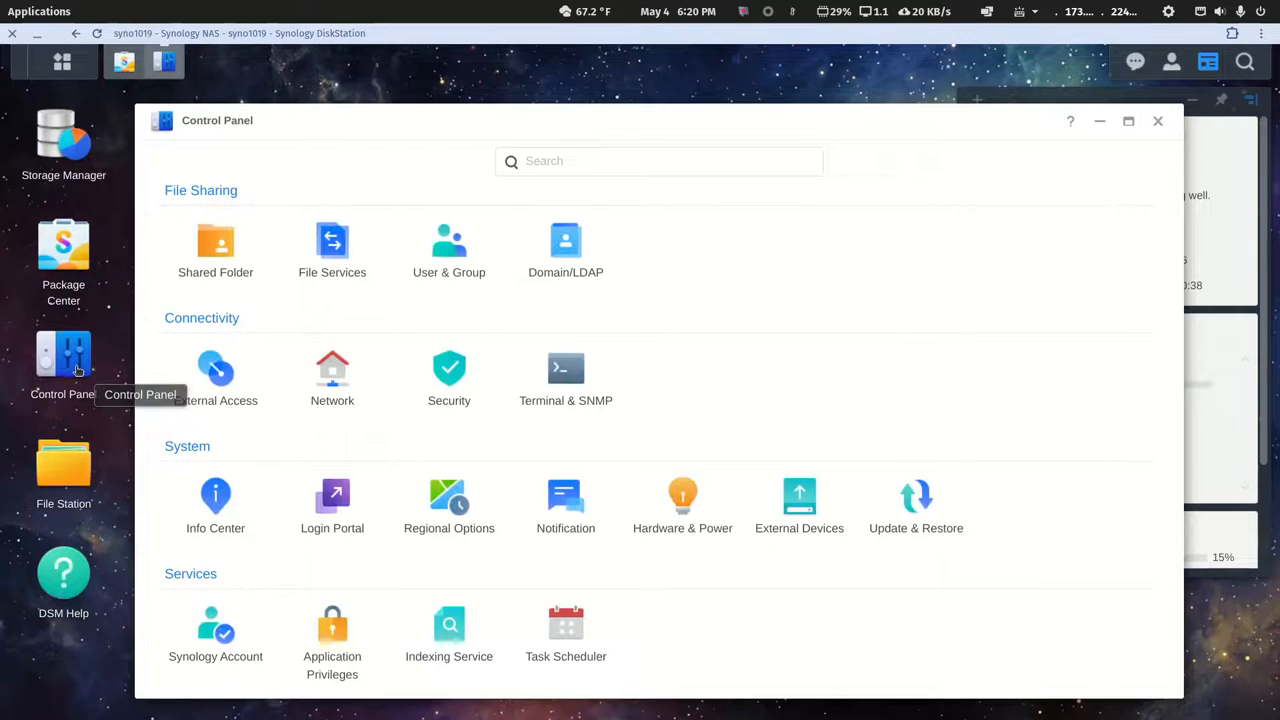
left_click(214, 258)
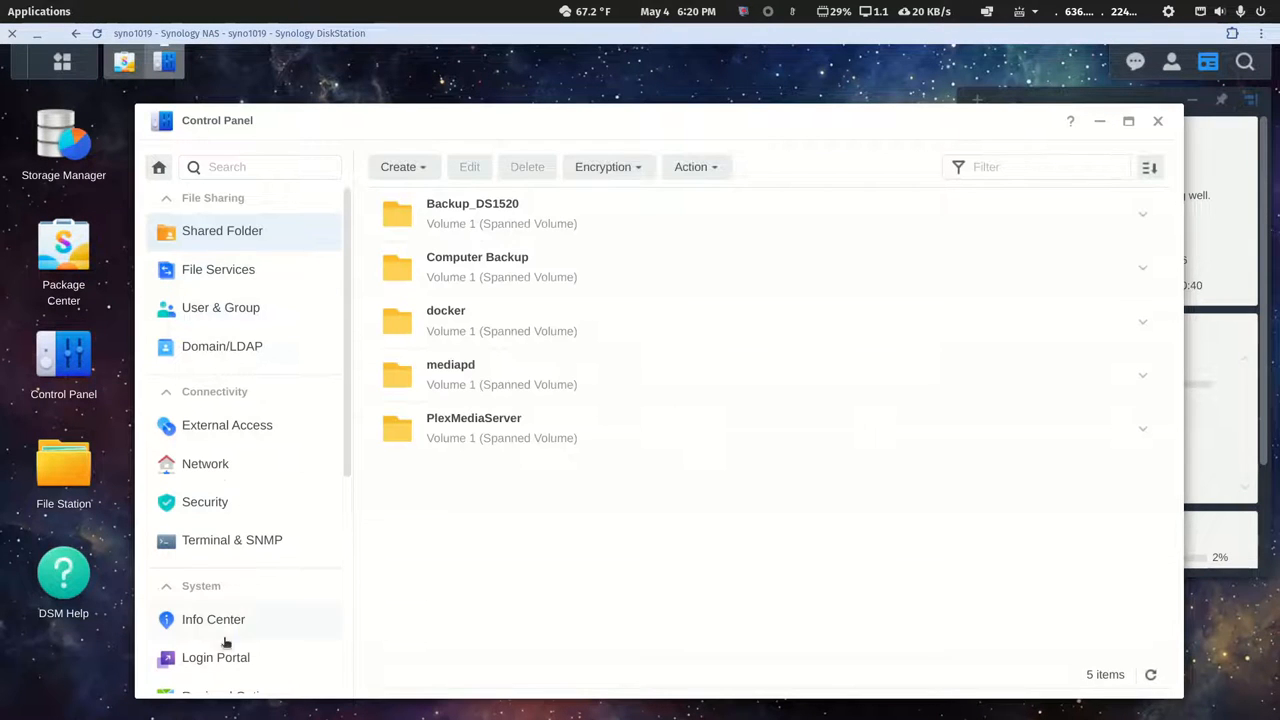
scroll(230, 552, "down", 3)
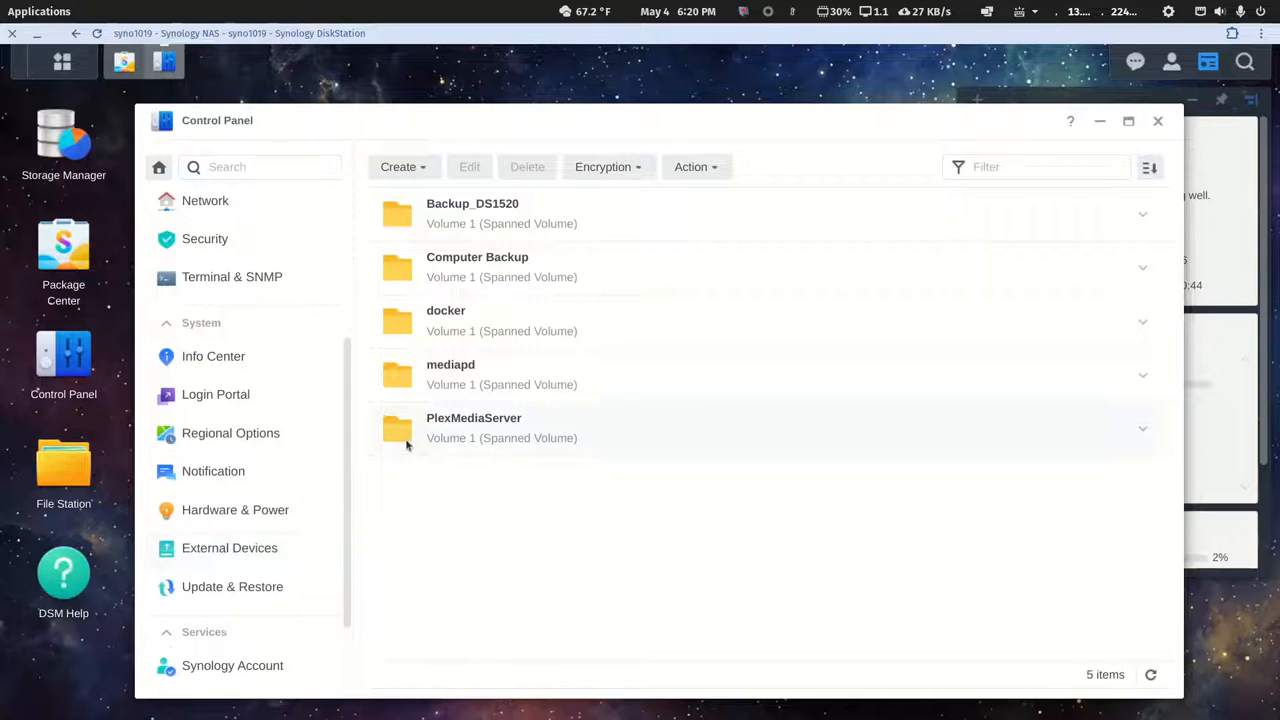
Give the PlexMediaServer system internal user Read/Write permission on the mediapd shared folder, save the change, and close Control Panel.
left_click(461, 372)
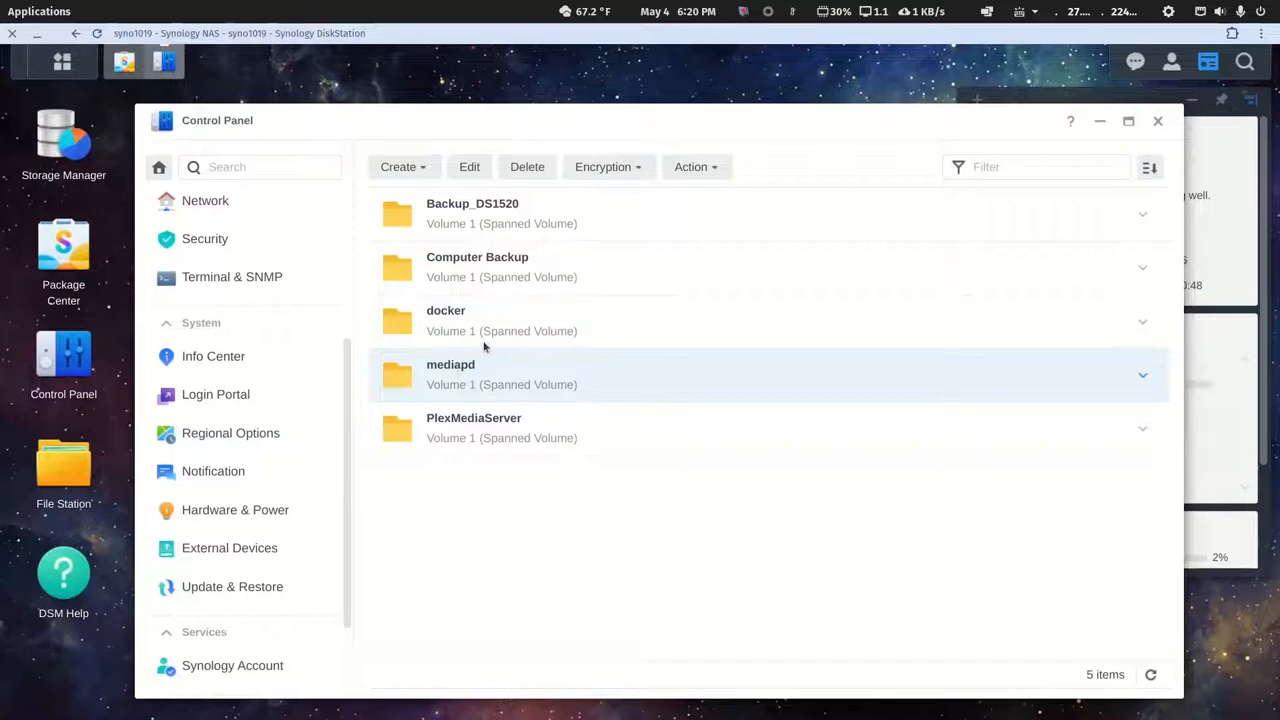
double_click(441, 41)
left_click_drag(481, 121, 1279, 130)
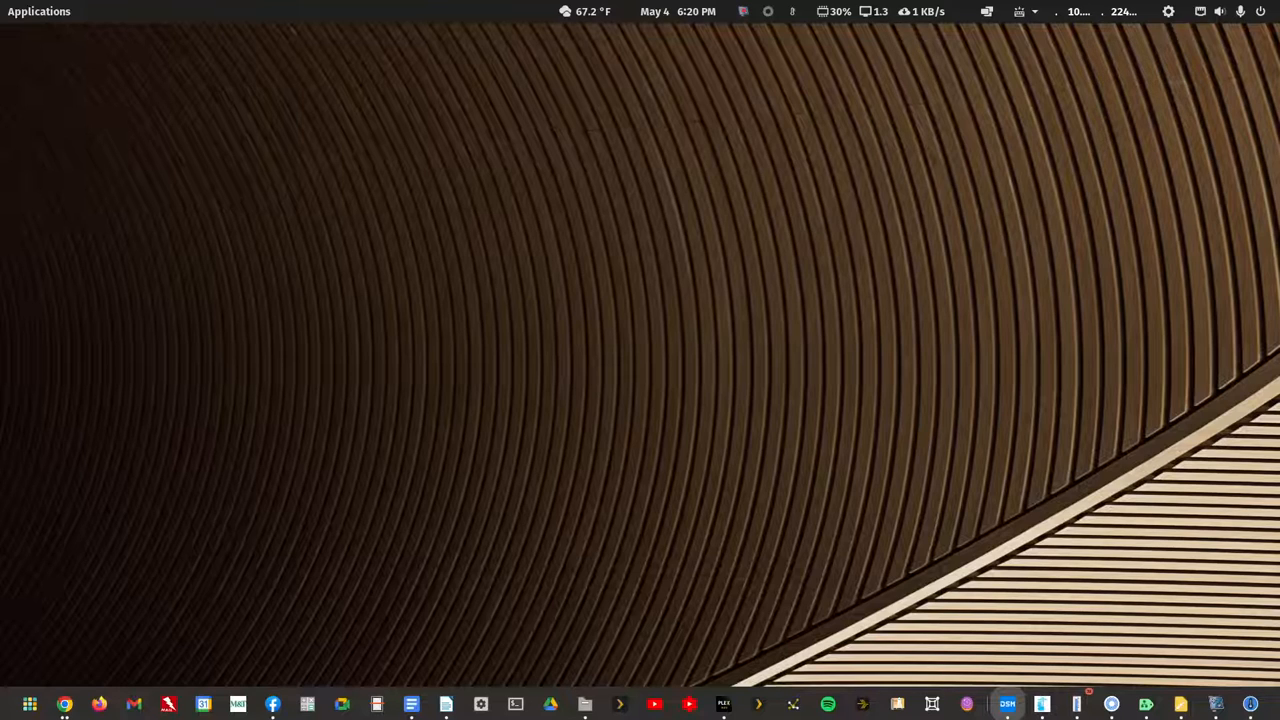
left_click_drag(1279, 96, 1001, 78)
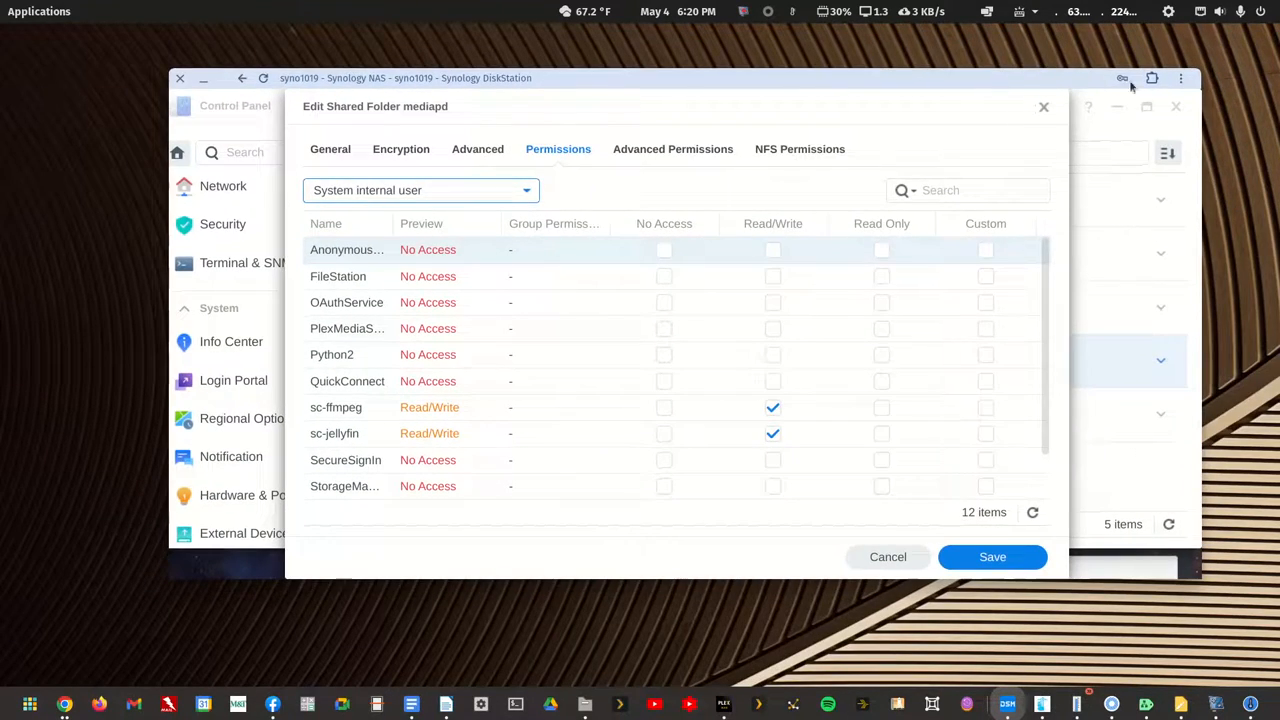
double_click(1096, 80)
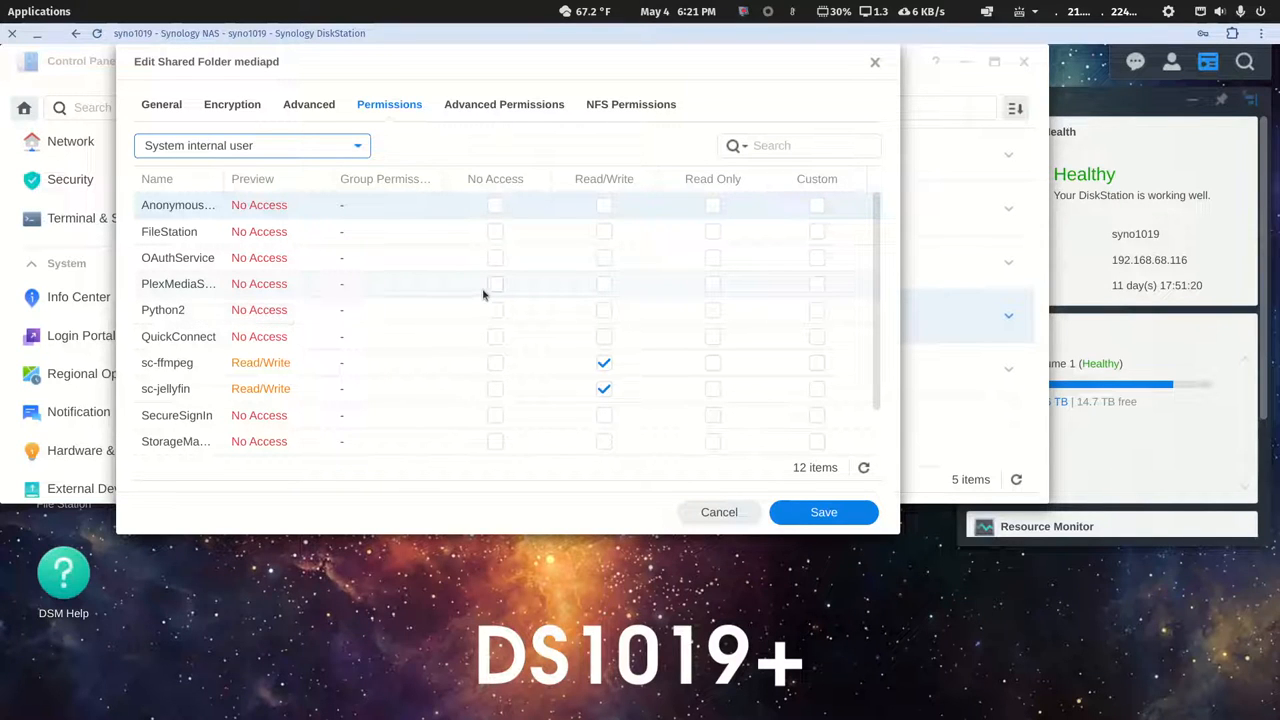
left_click(604, 287)
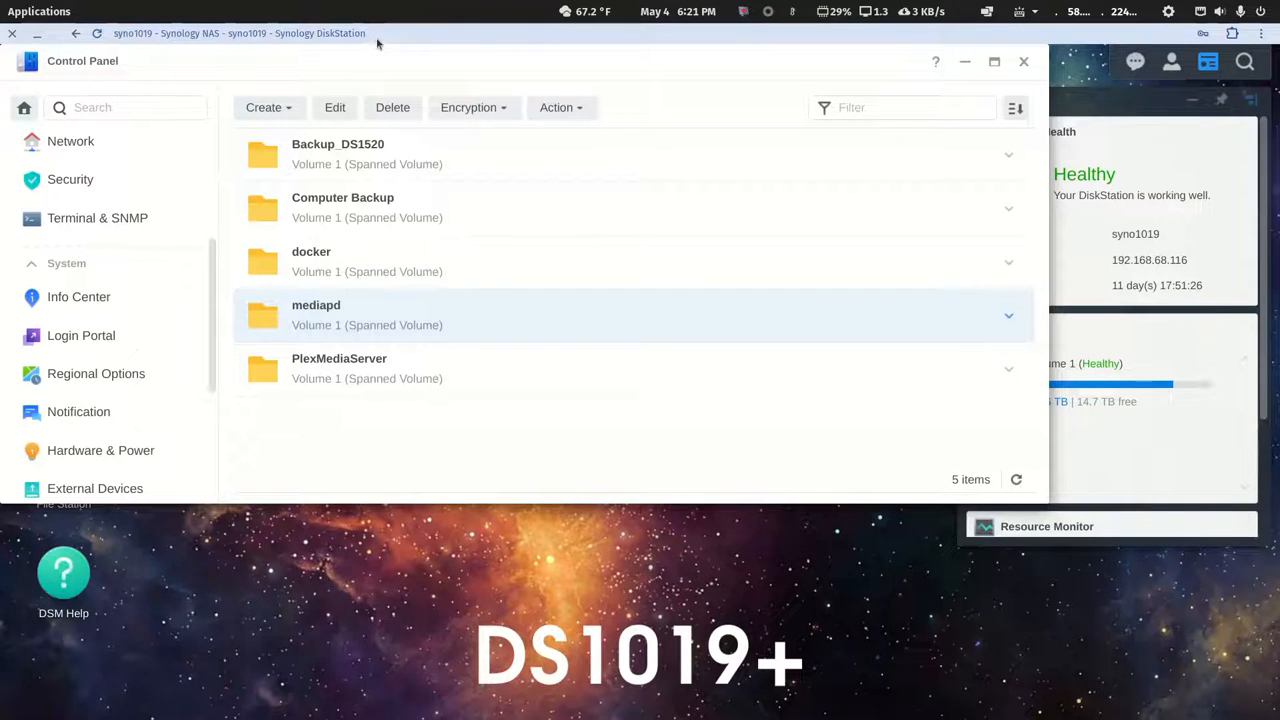
left_click(1024, 63)
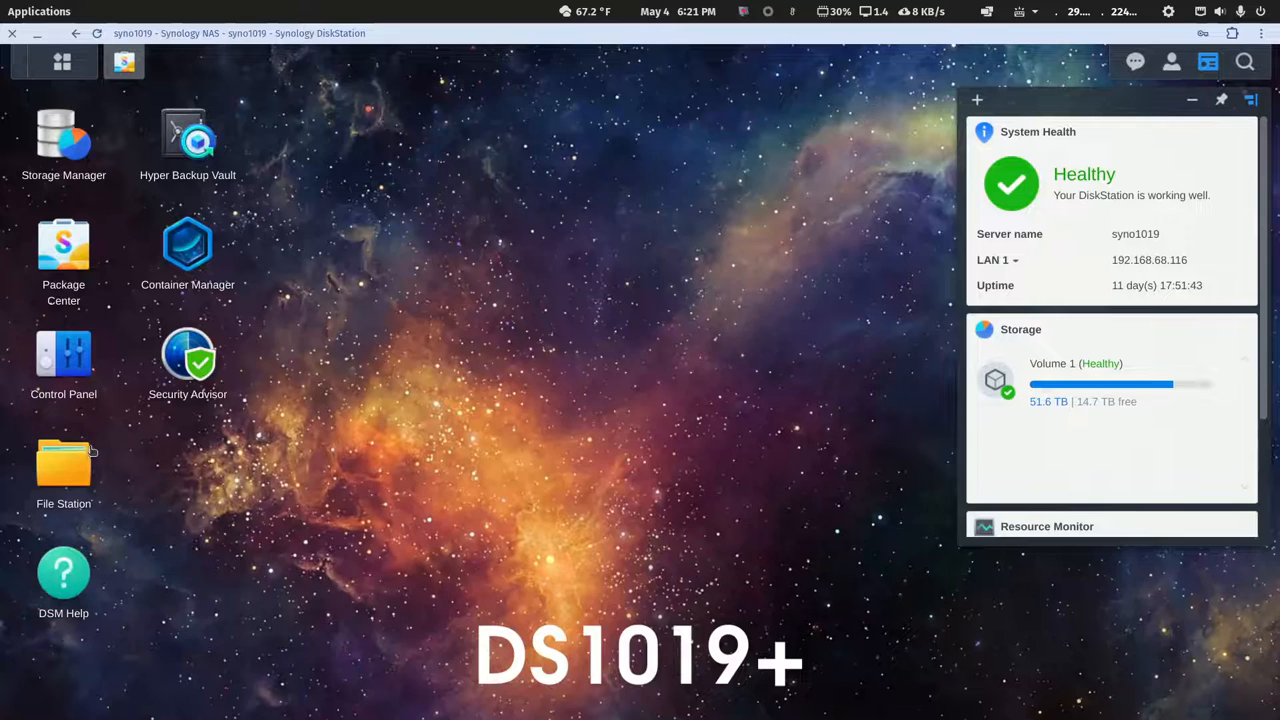
Start the Plex Media Server package from Package Center.
left_click(80, 253)
left_click(459, 333)
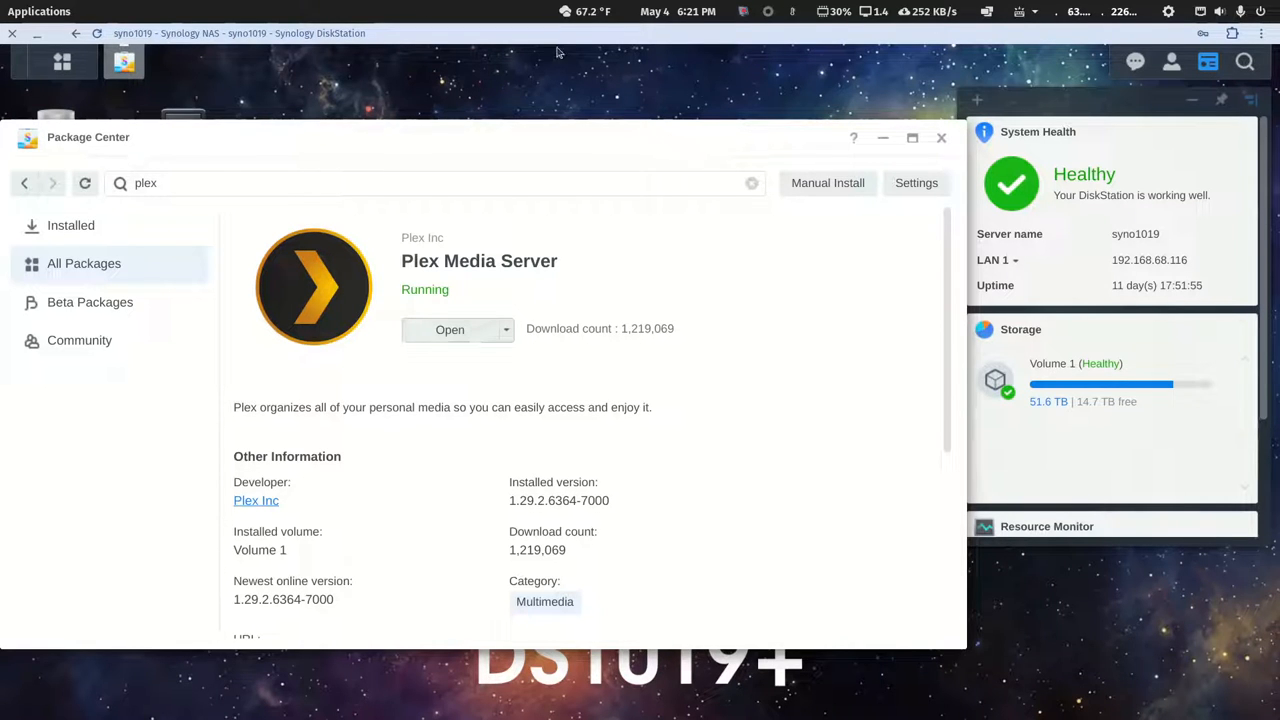
left_click(1260, 34)
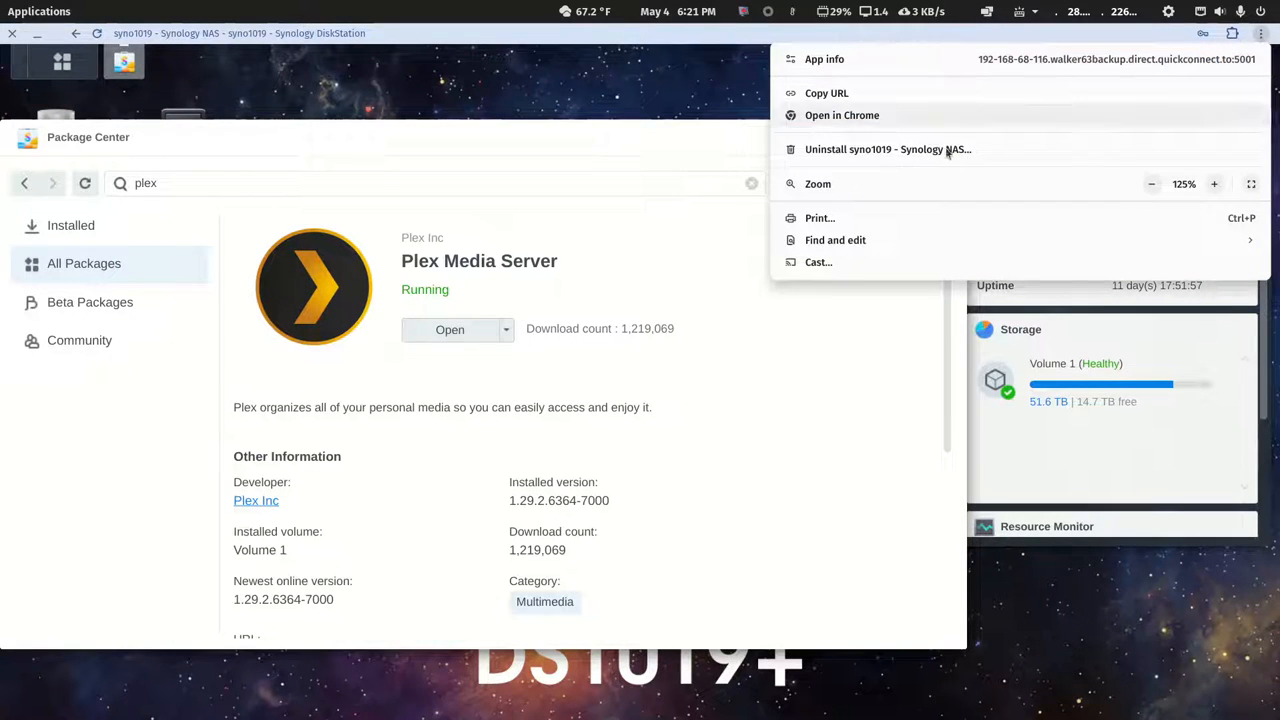
left_click(840, 94)
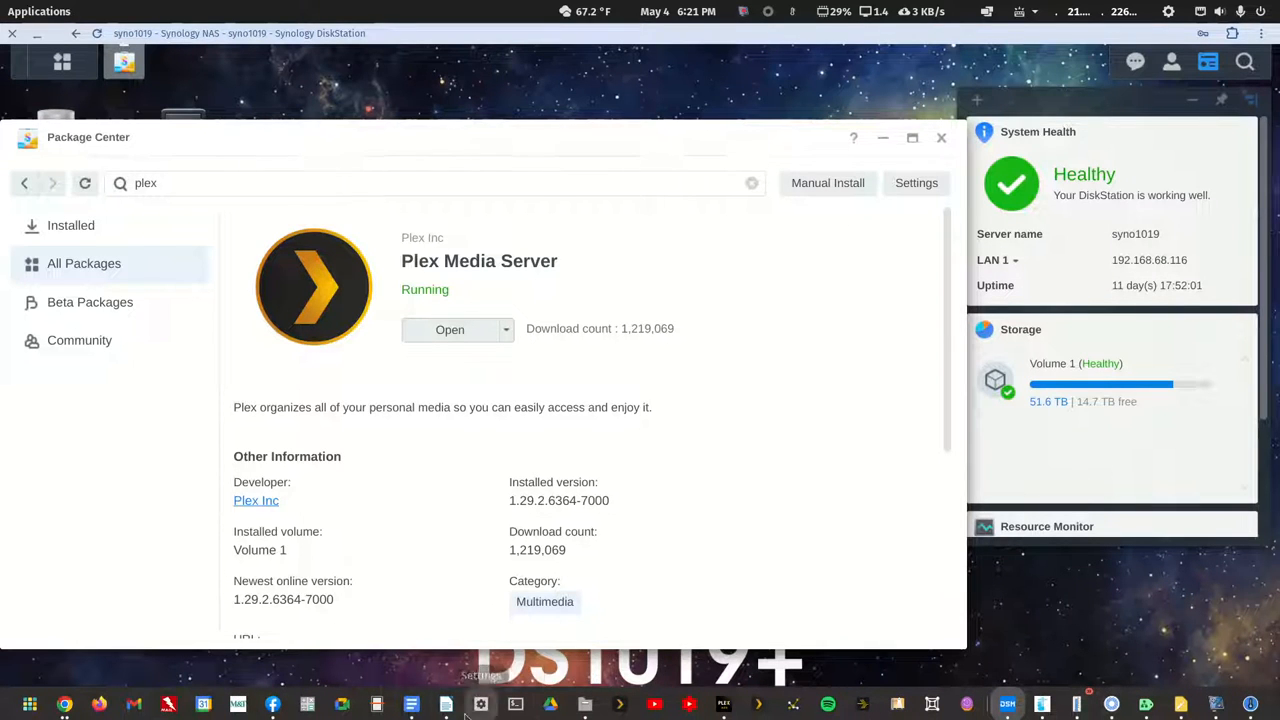
left_click(447, 707)
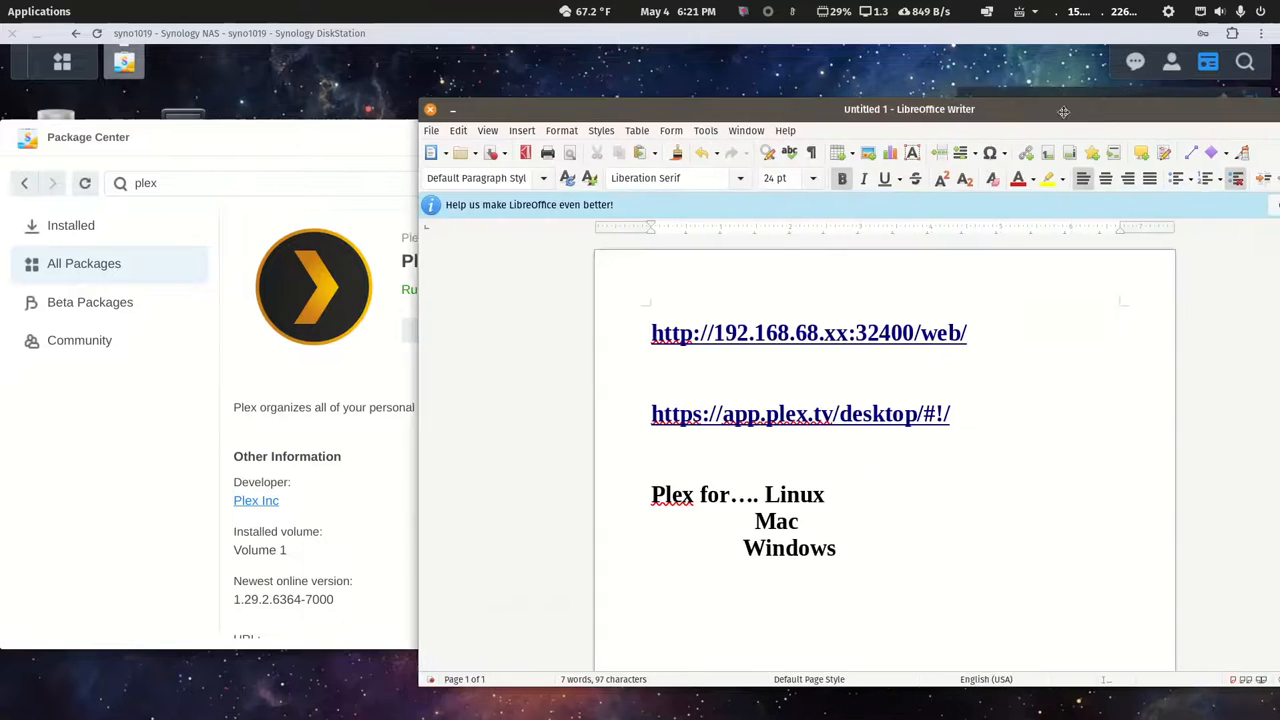
left_click_drag(1063, 111, 730, 71)
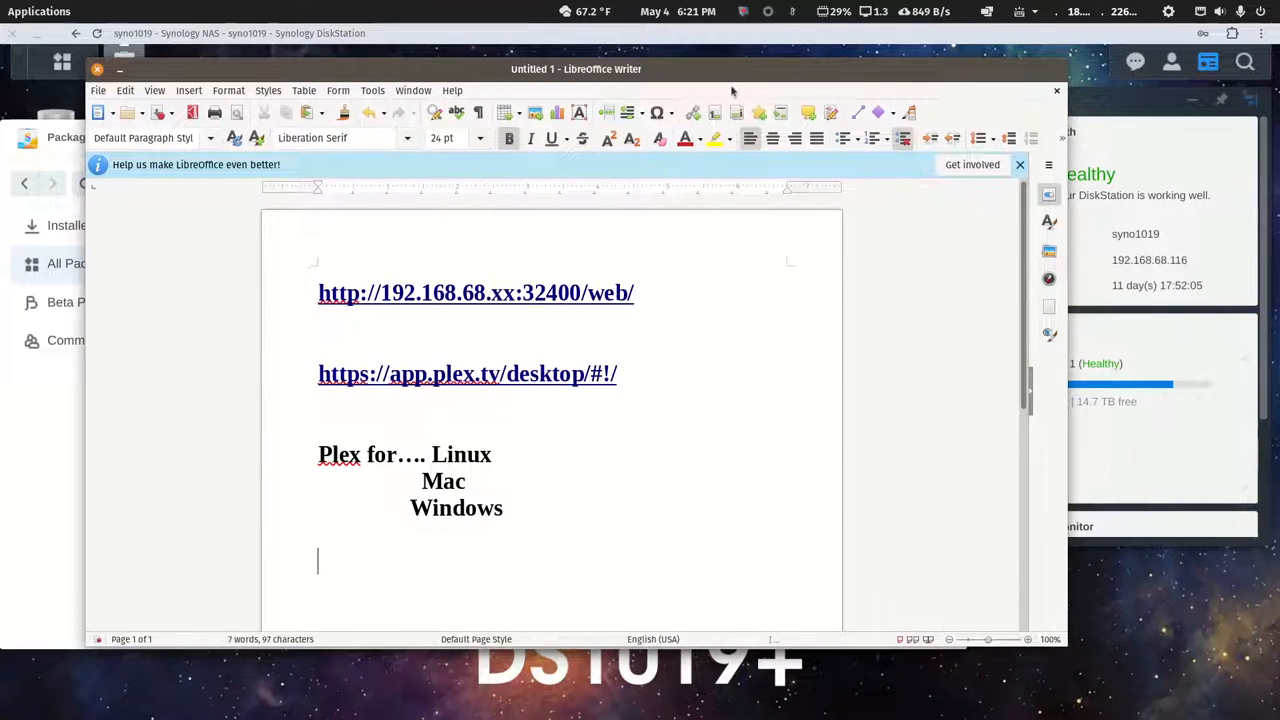
key("ctrl+v")
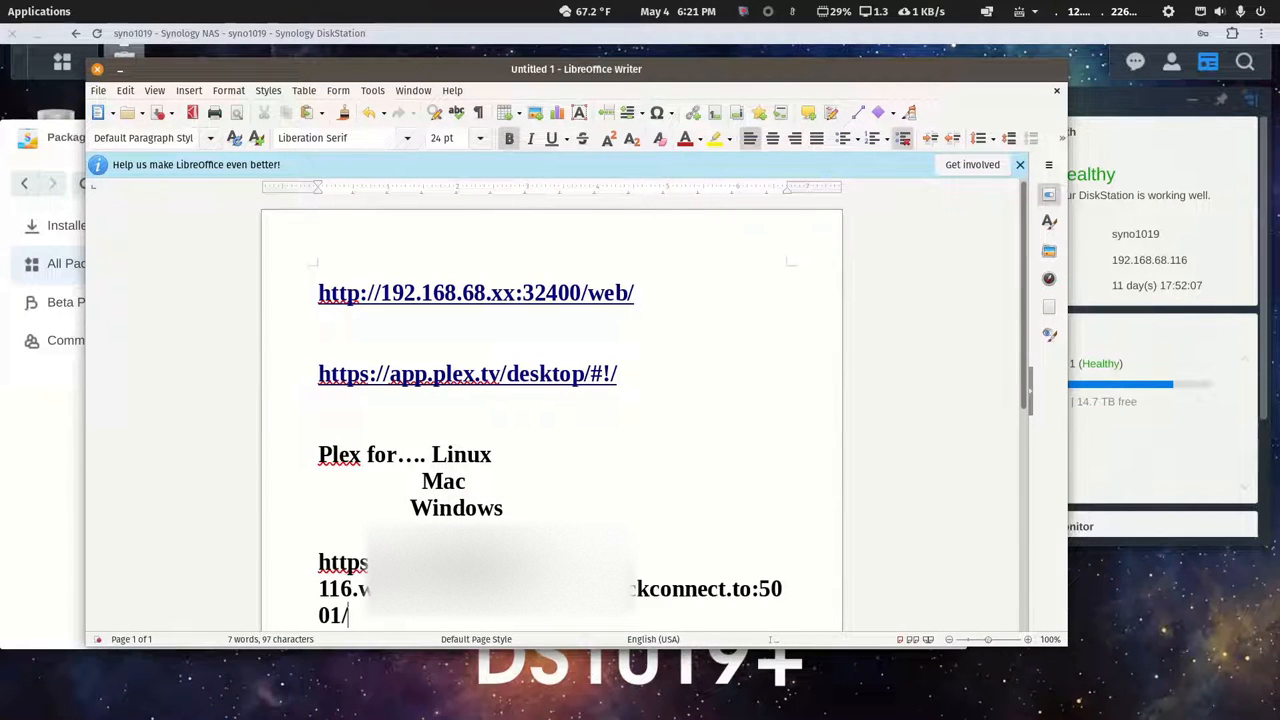
left_click_drag(359, 590, 863, 712)
key("BackSpace")
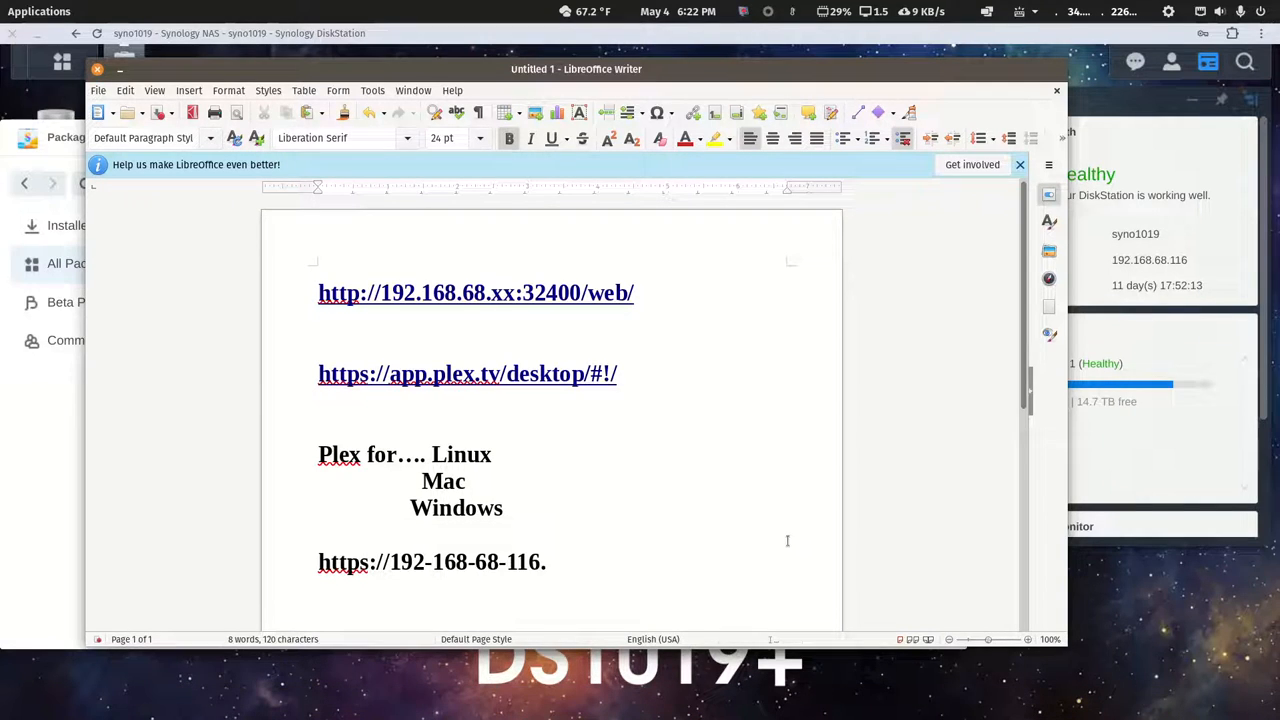
key("BackSpace")
left_click_drag(491, 292, 512, 293)
type("116")
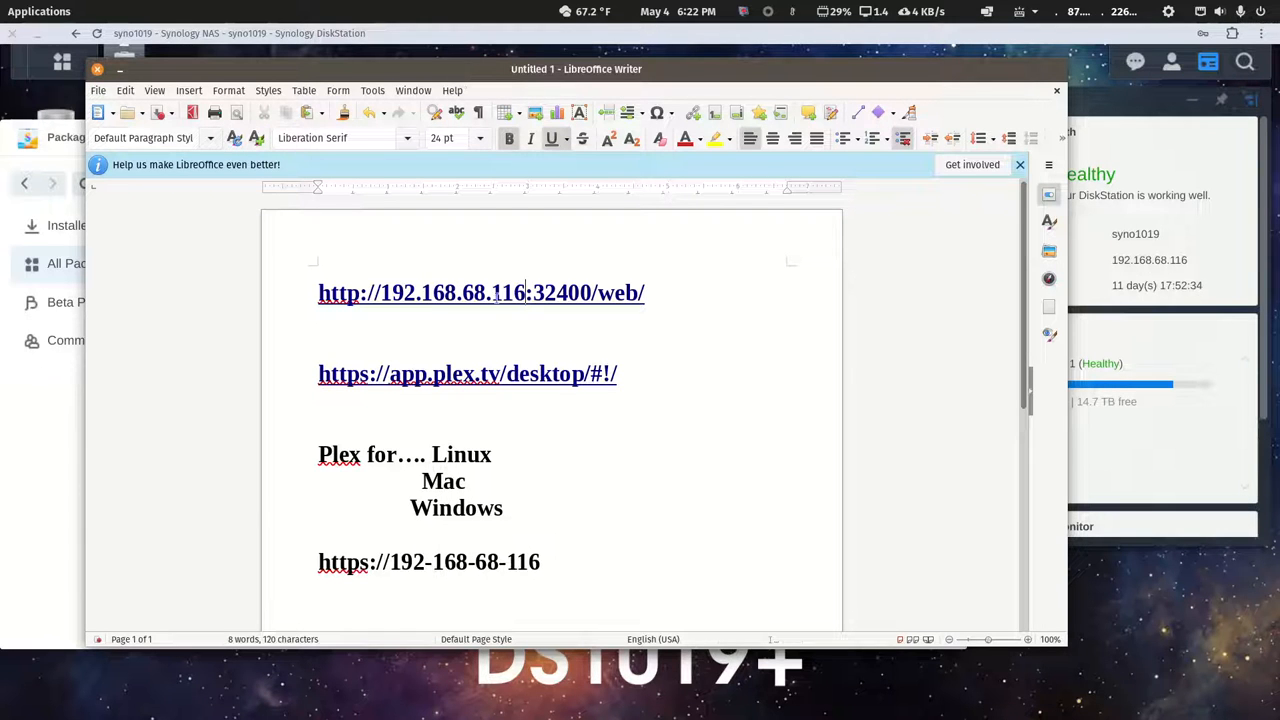
left_click_drag(319, 292, 645, 292)
key("ctrl+c")
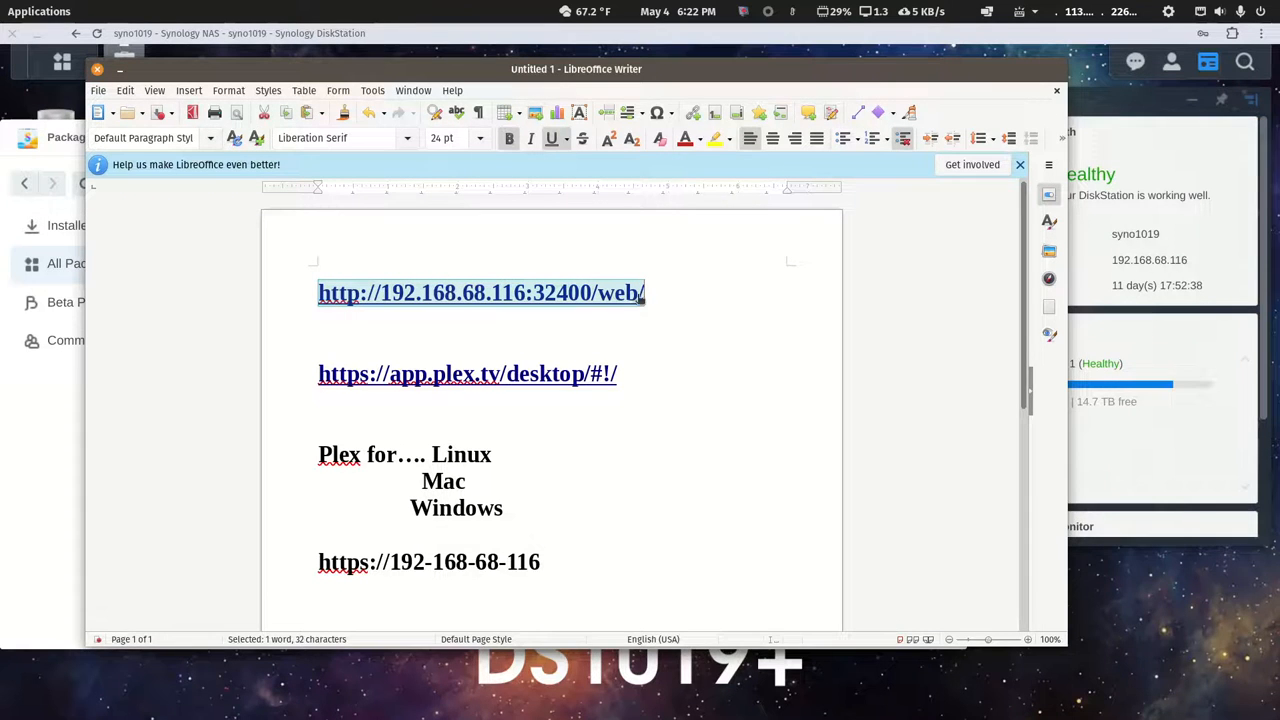
Move the Writer document out of the way, close Package Center, and minimize the DSM window.
left_click_drag(354, 75, 1279, 196)
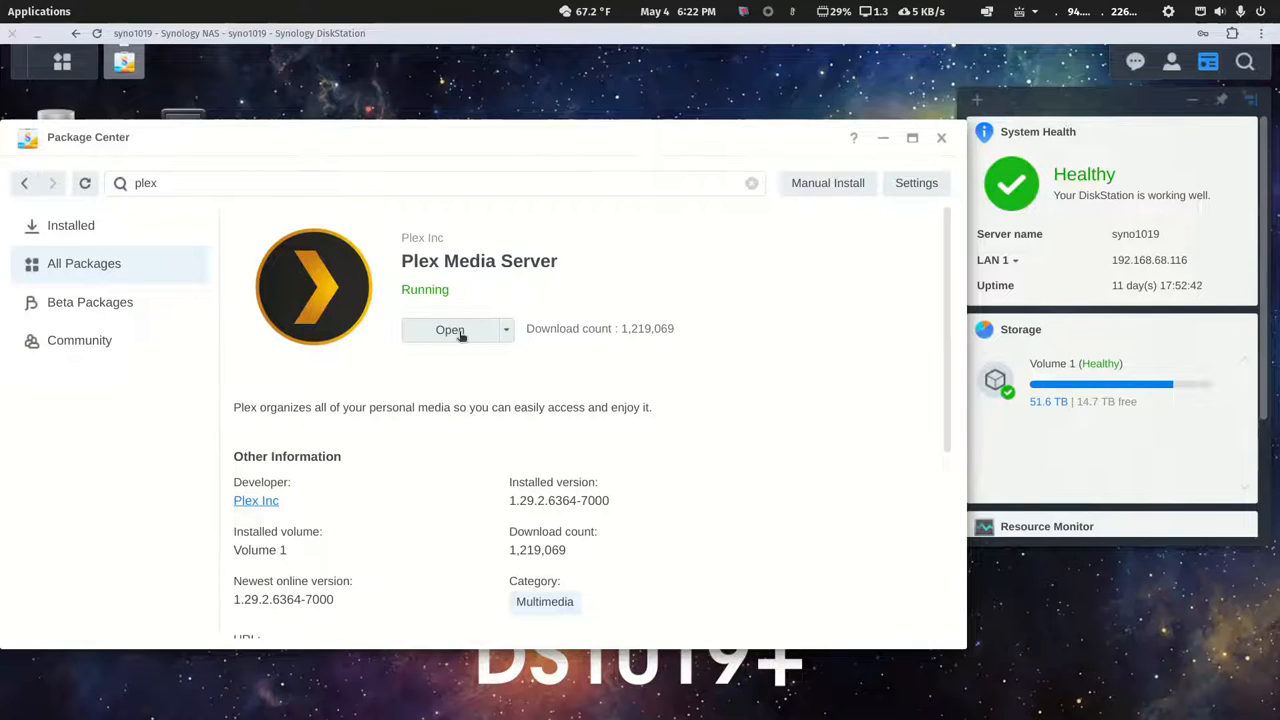
left_click(944, 139)
left_click(944, 139)
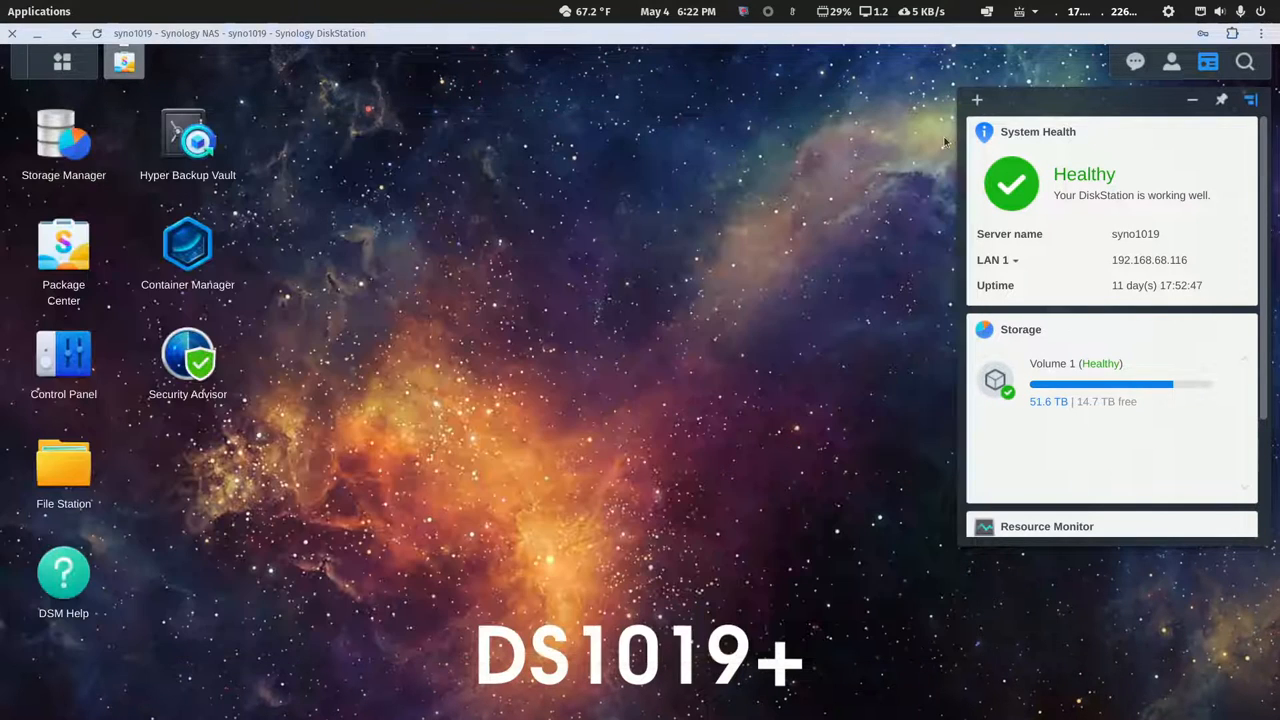
left_click(40, 40)
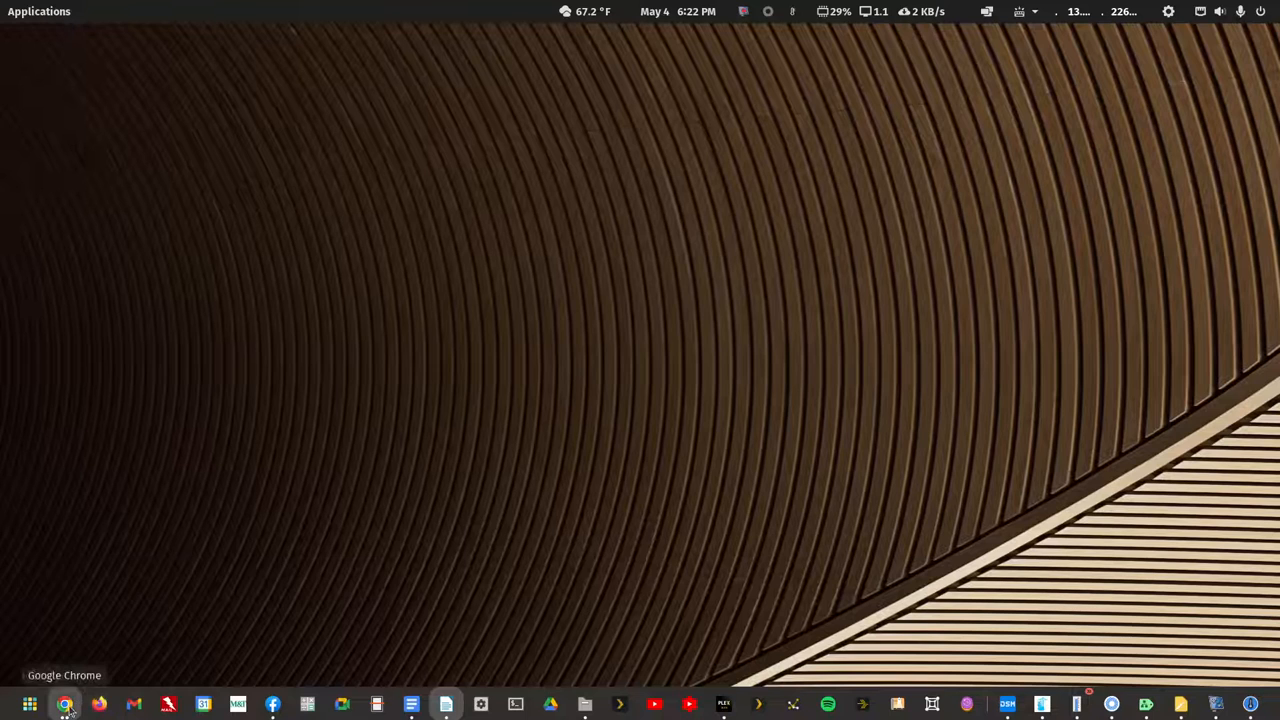
Switch to the Plex downloads page in Chrome and examine the platforms offered under Apps & Devices.
mouse_move(64, 703)
left_click(272, 644)
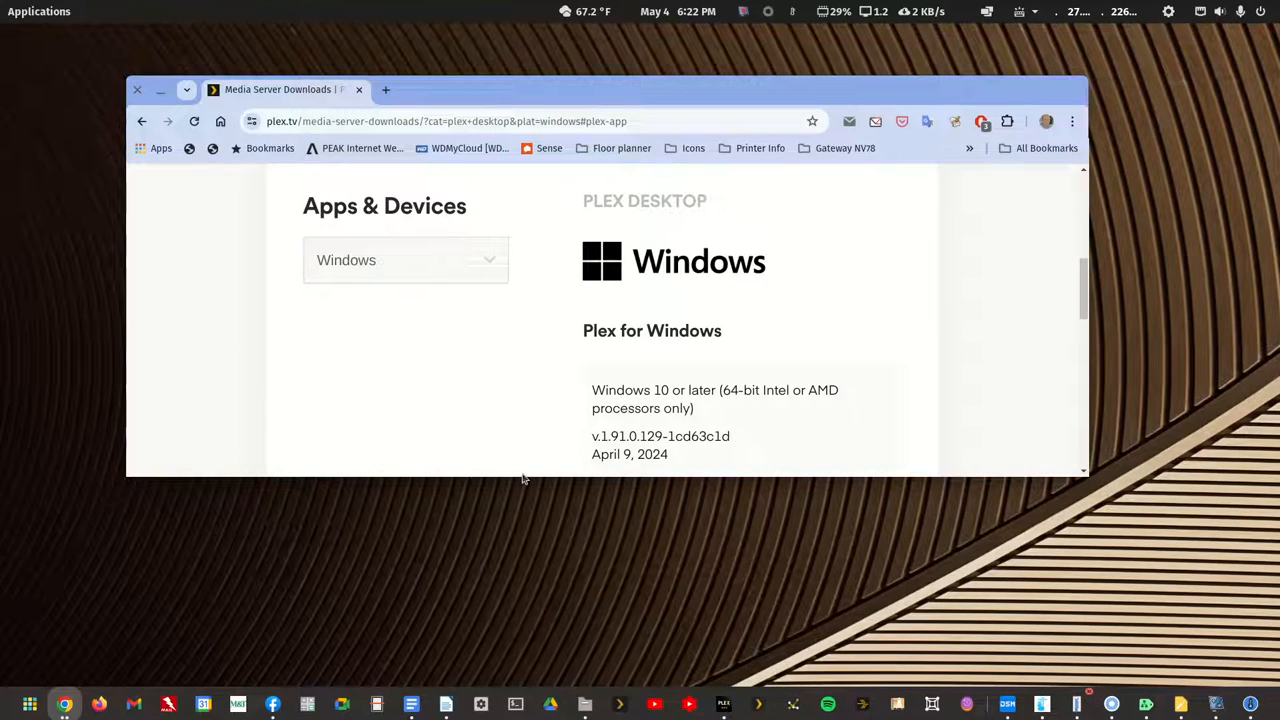
left_click_drag(520, 479, 518, 586)
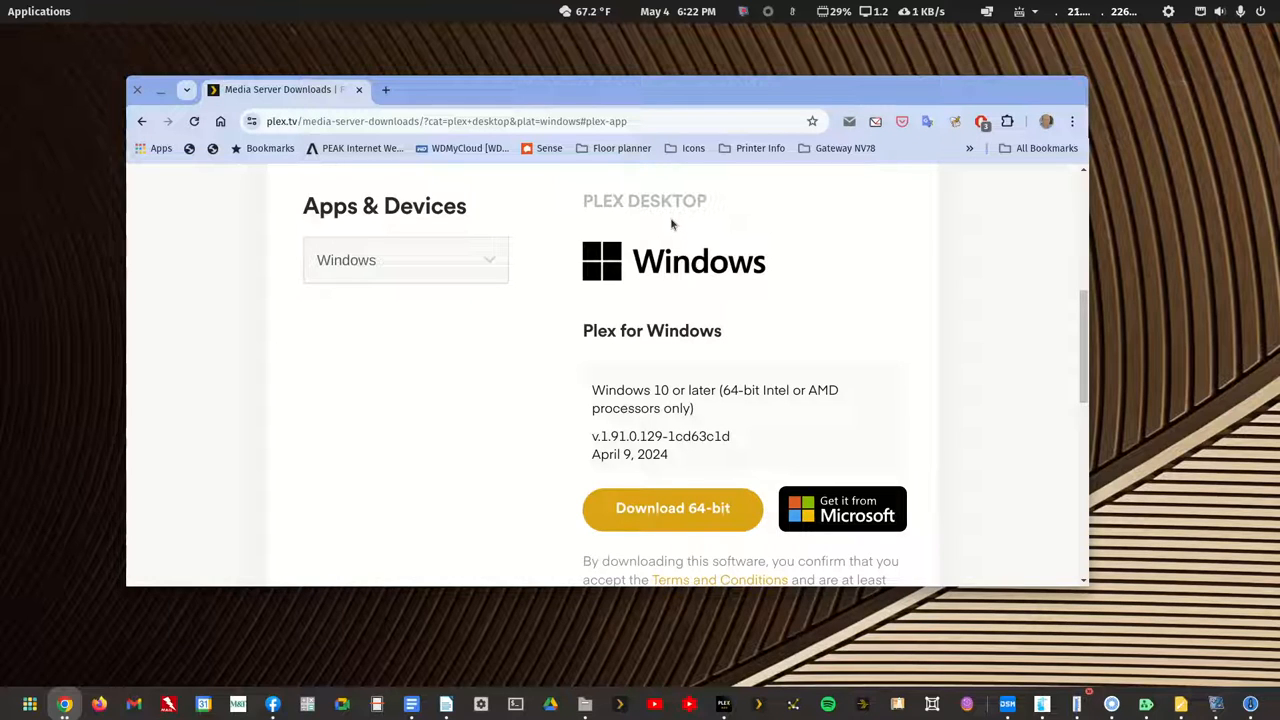
left_click(488, 272)
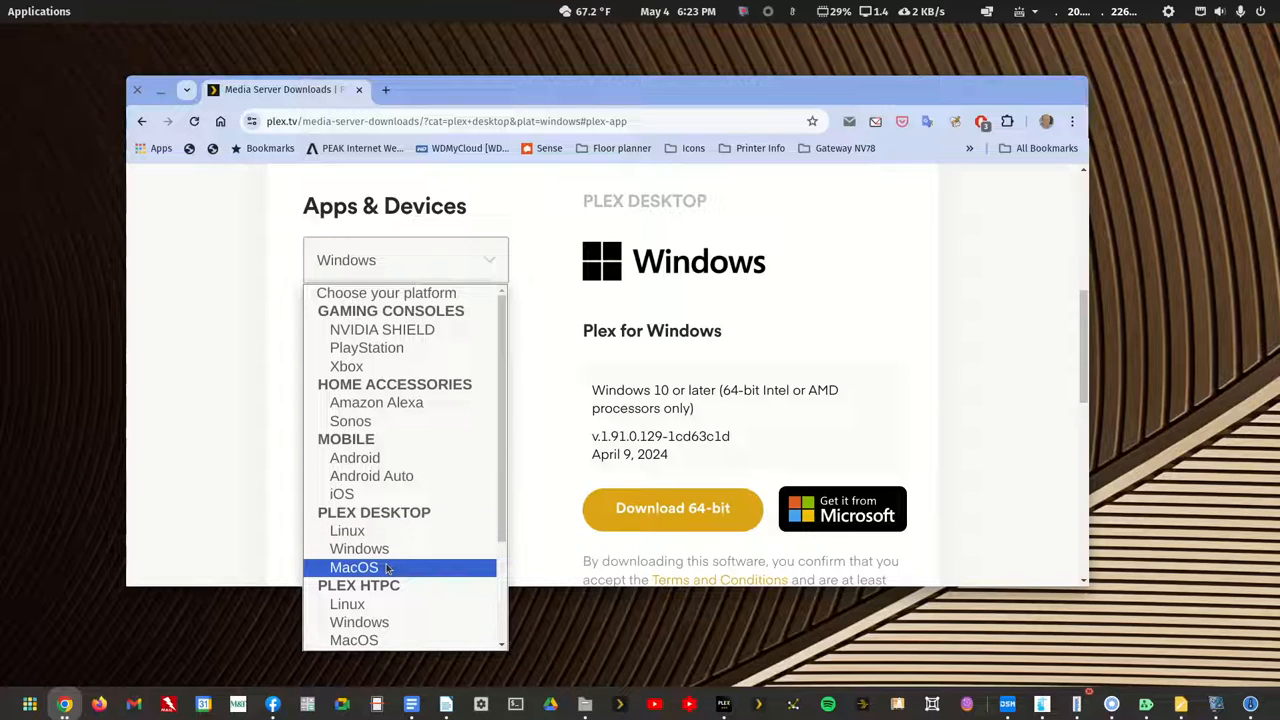
left_click(541, 538)
left_click(385, 90)
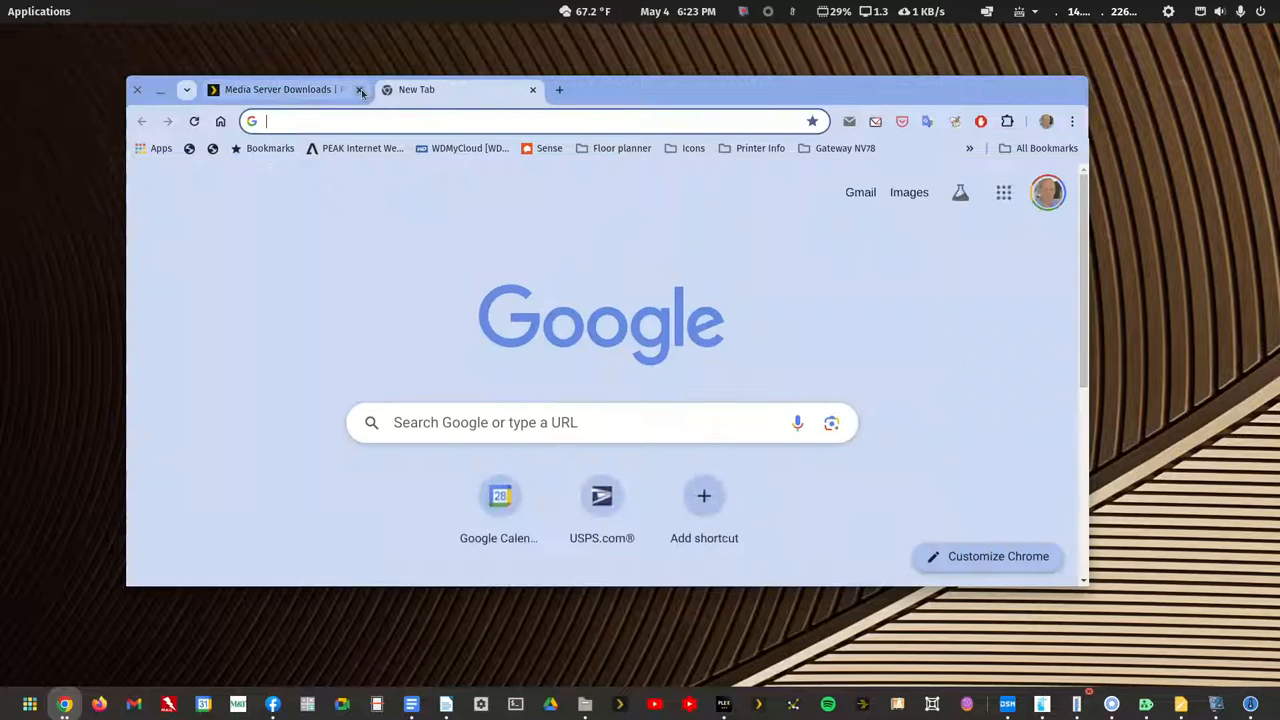
left_click(481, 121)
key("ctrl+v")
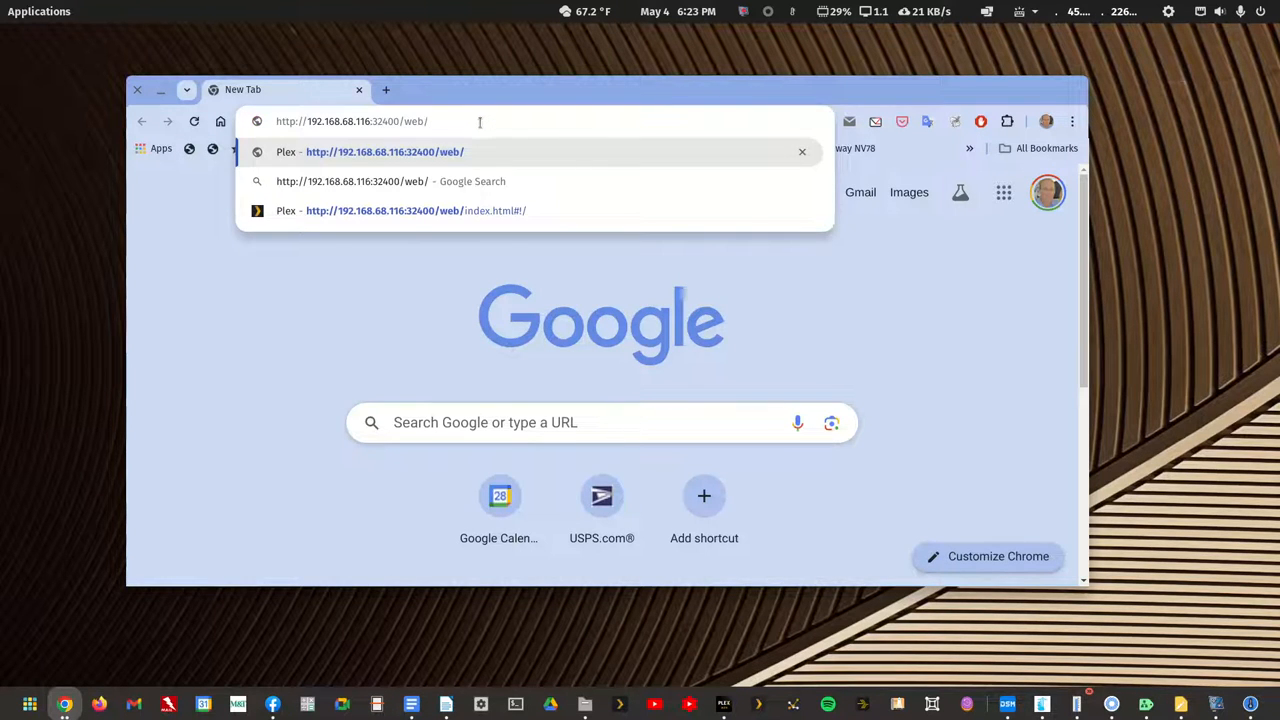
key("Return")
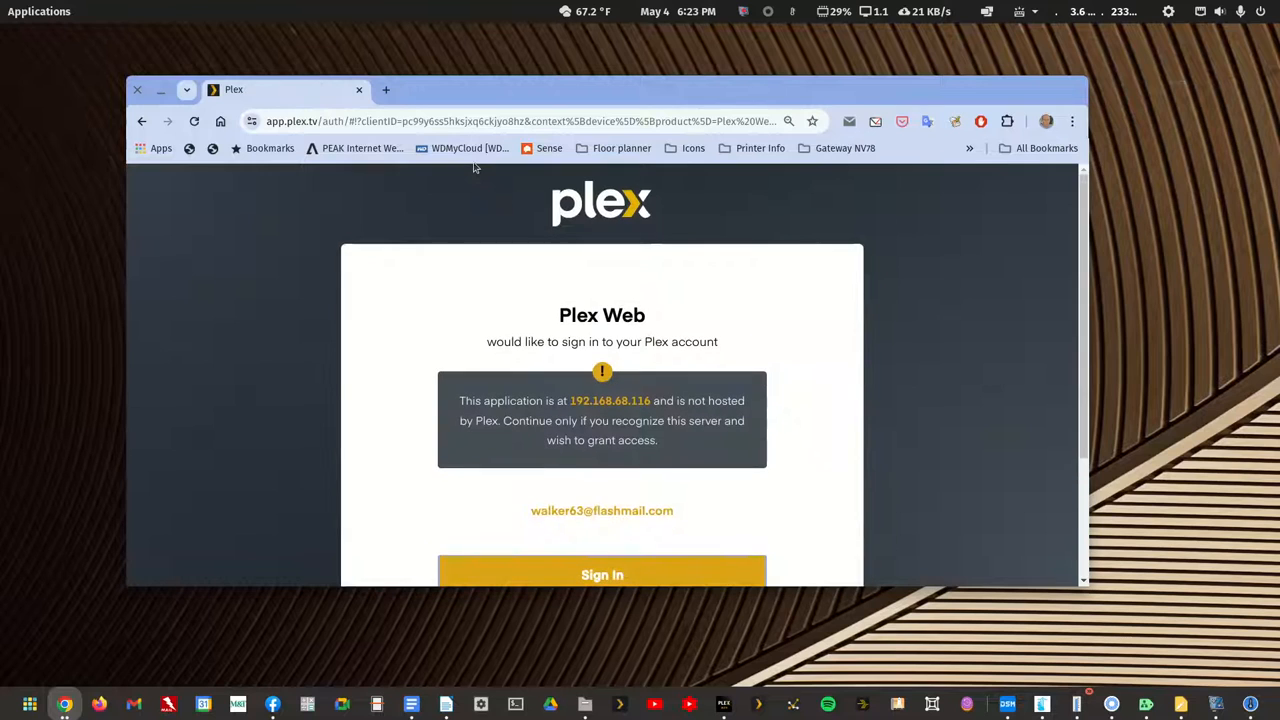
left_click_drag(593, 94, 576, 62)
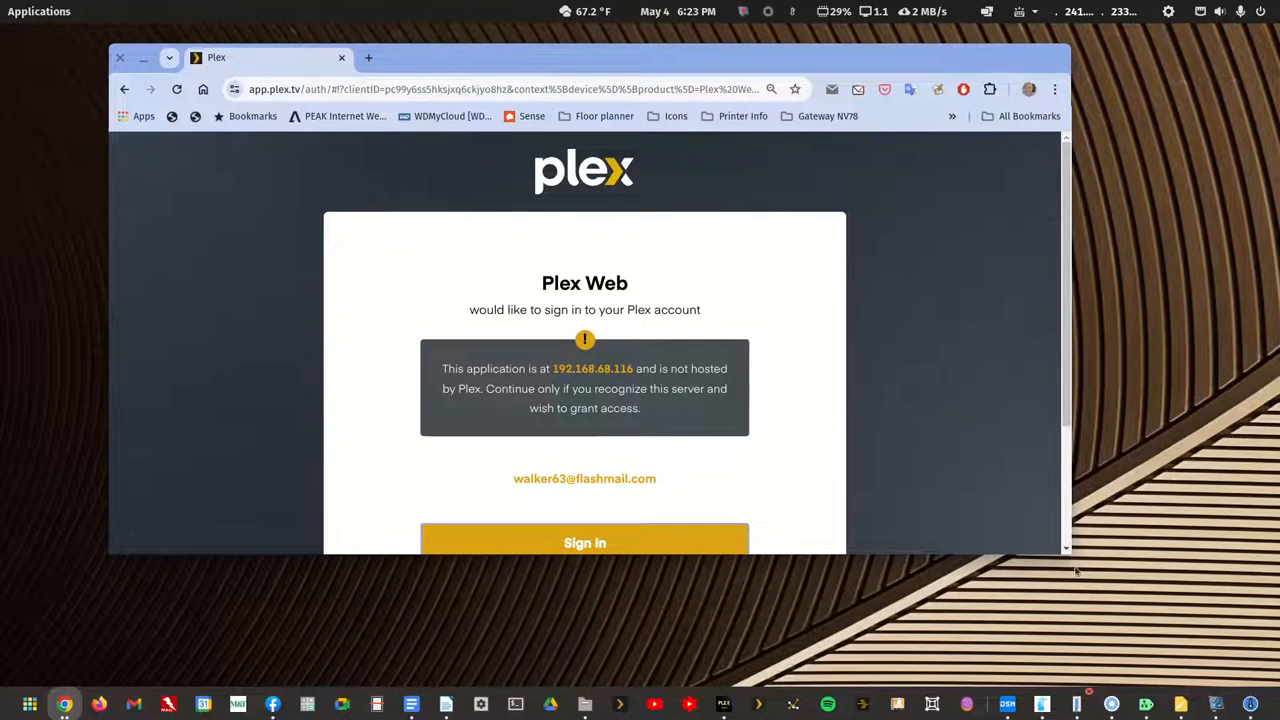
left_click_drag(999, 550, 997, 672)
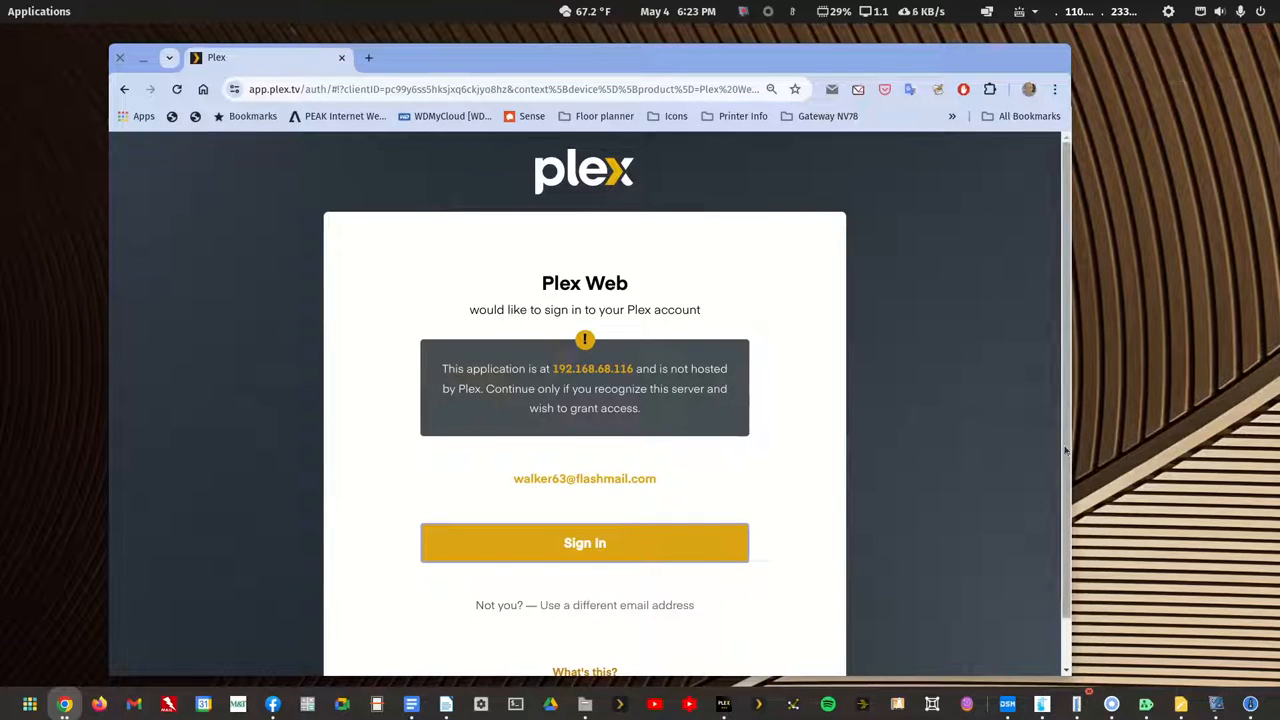
scroll(1065, 518, "down", 2)
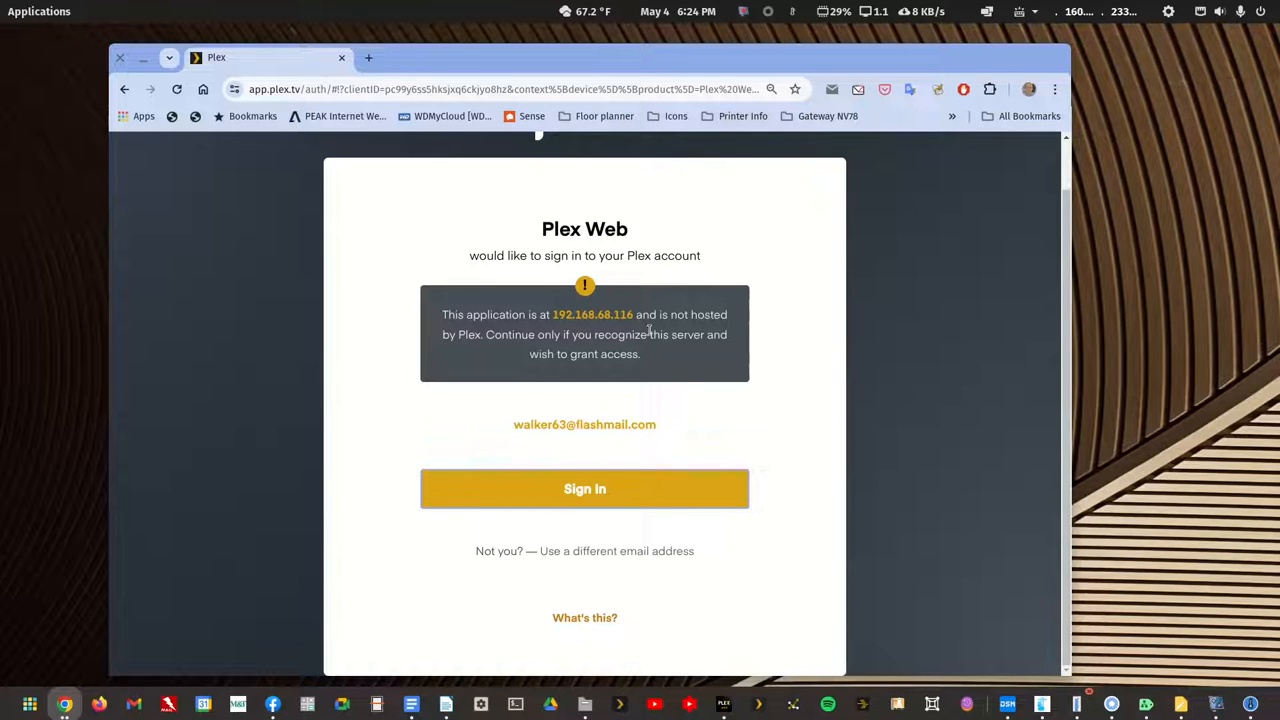
Dismiss the Facebook notification, swap the loading Plex setup tab for a new tab, and move Chrome out of view.
left_click(64, 704)
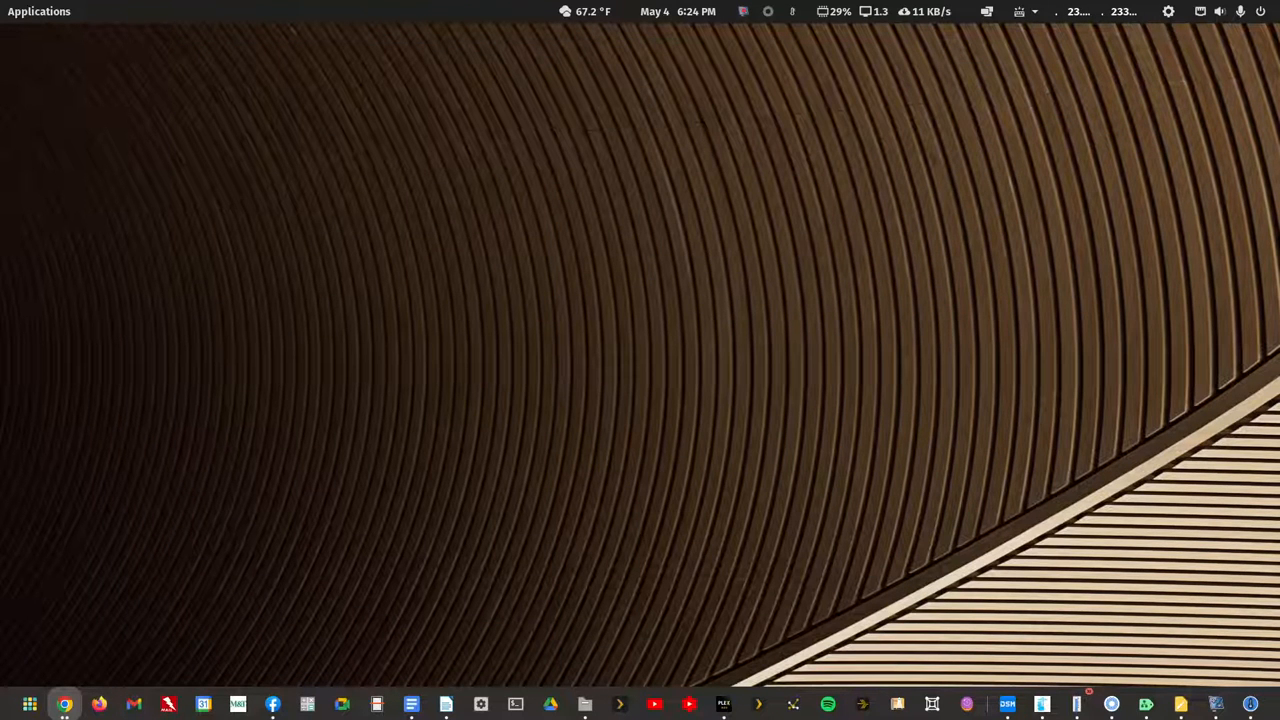
left_click_drag(1279, 108, 664, 58)
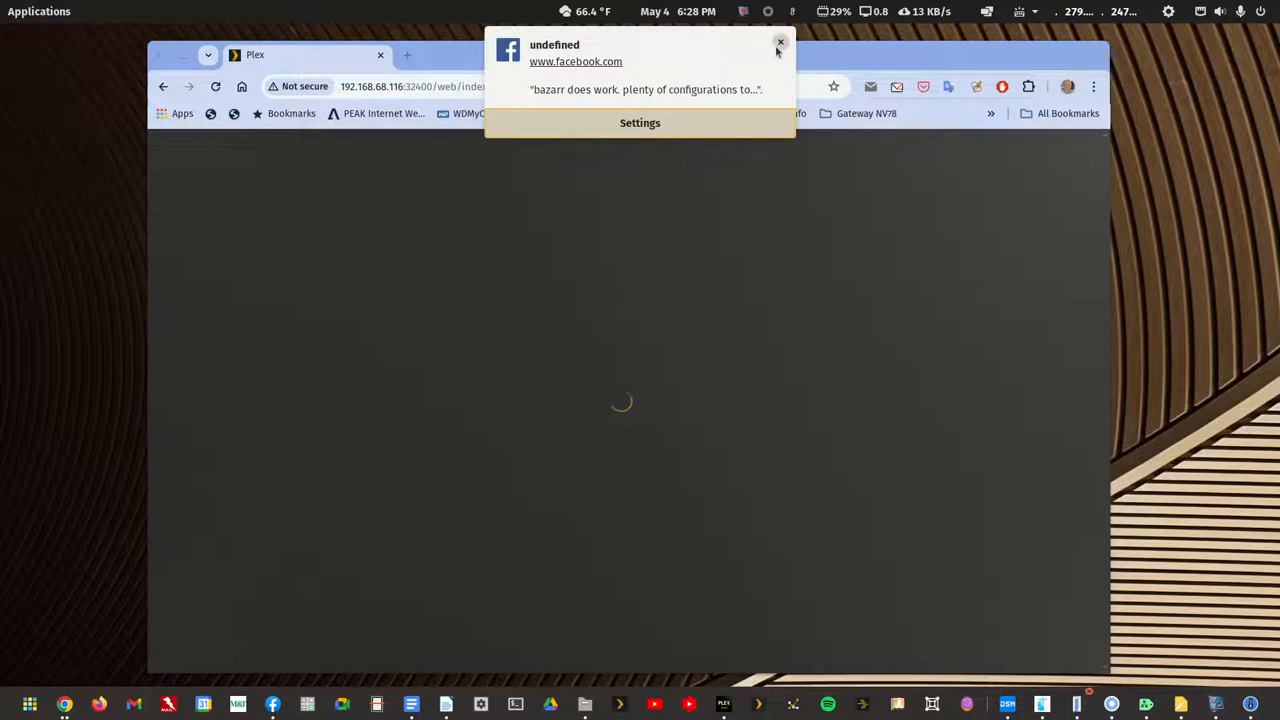
left_click(780, 42)
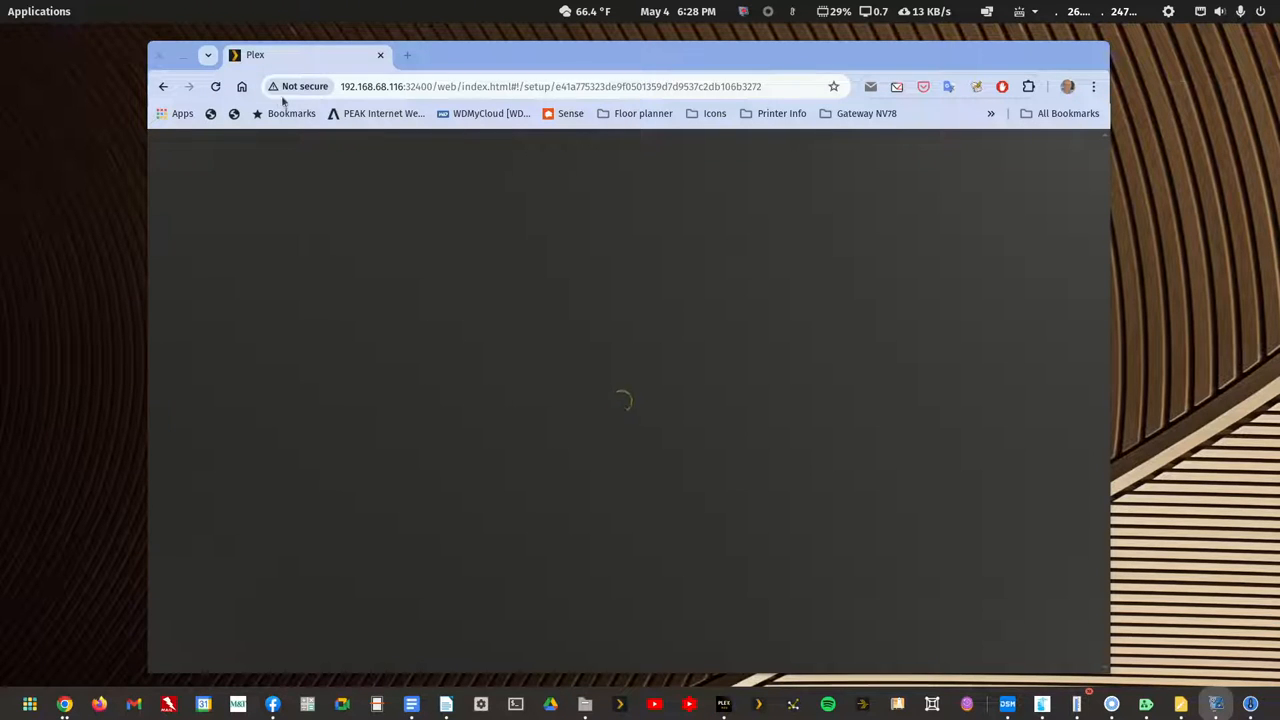
left_click(408, 55)
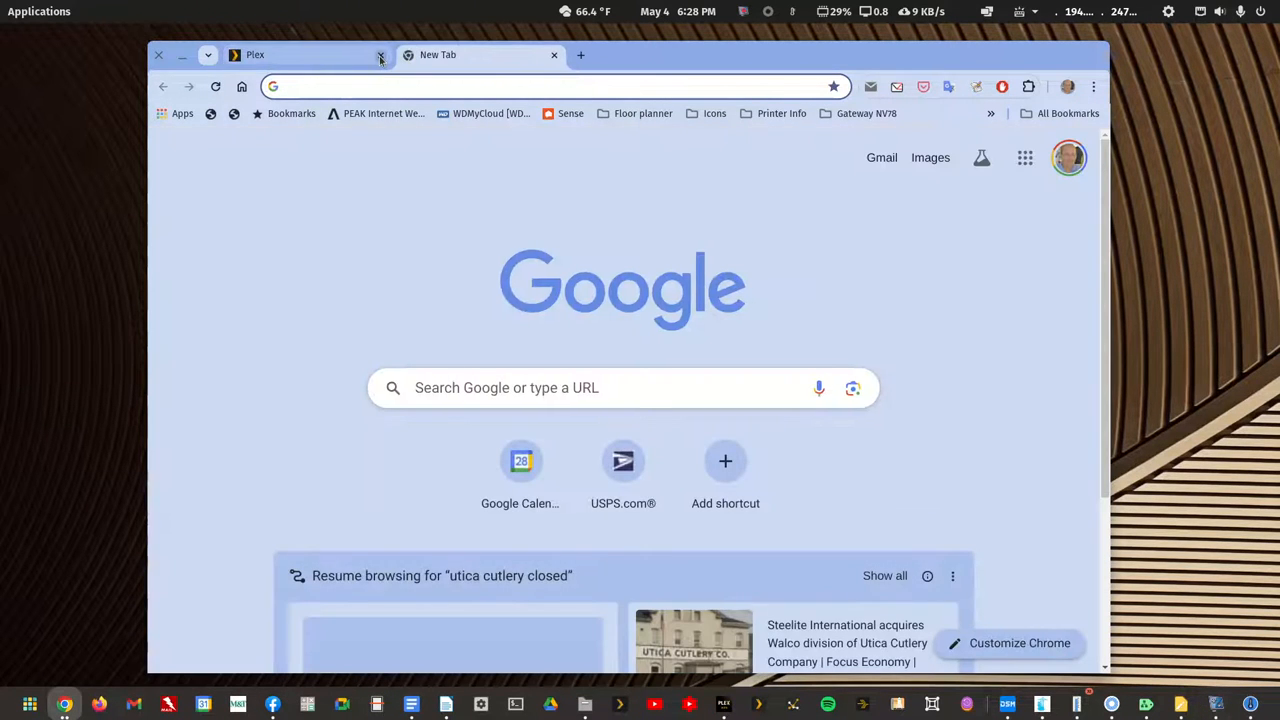
left_click(380, 56)
left_click_drag(489, 48, 1279, 270)
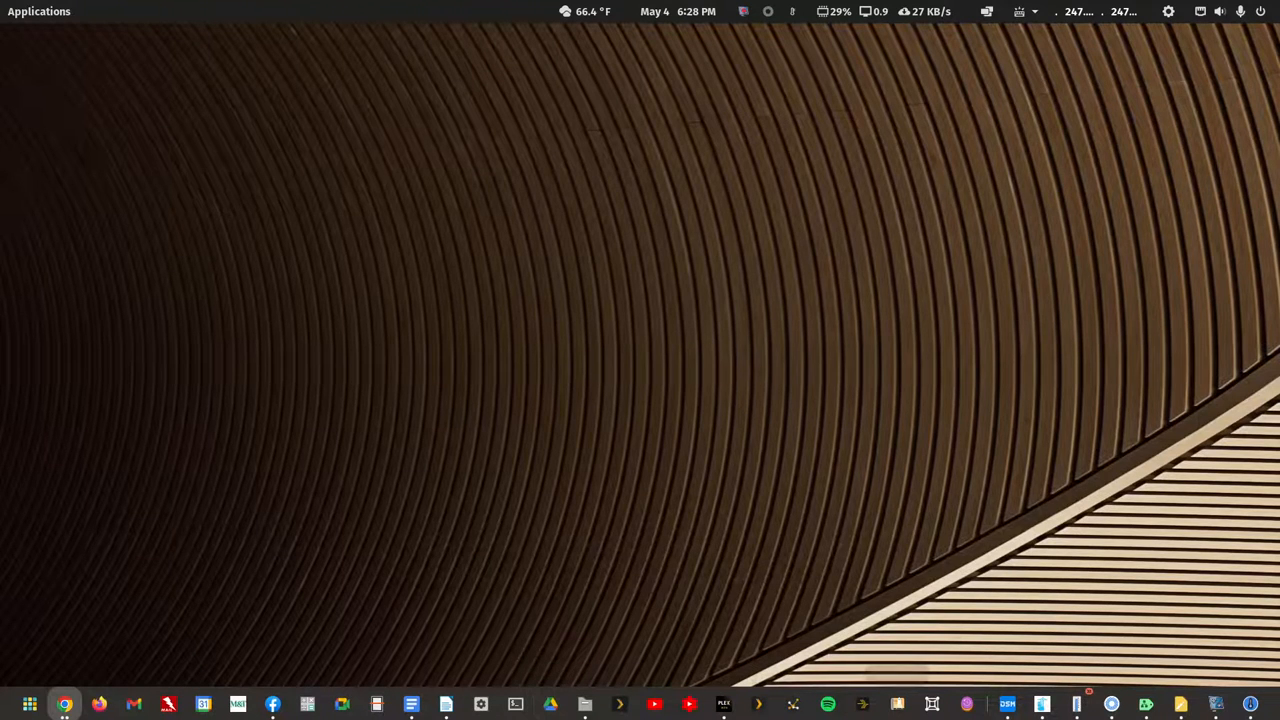
Switch to DSM and check the Plex Media Server package's status in Package Center.
left_click(1007, 704)
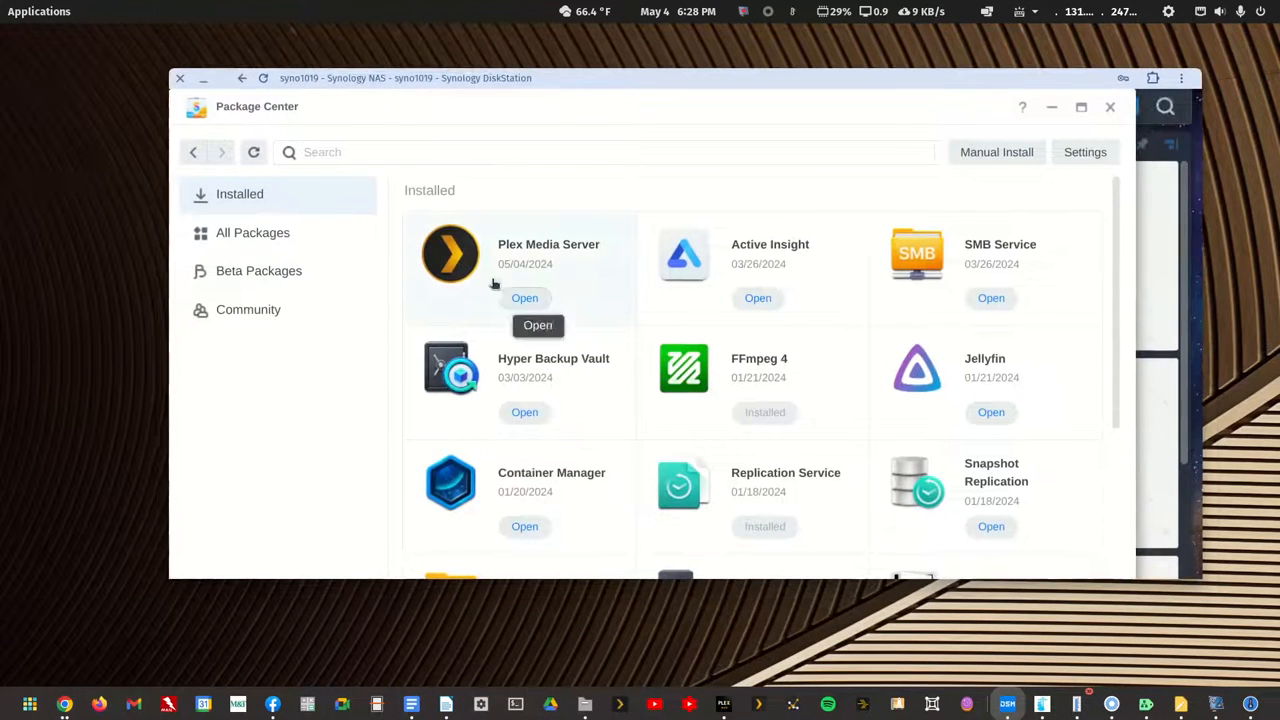
left_click(529, 248)
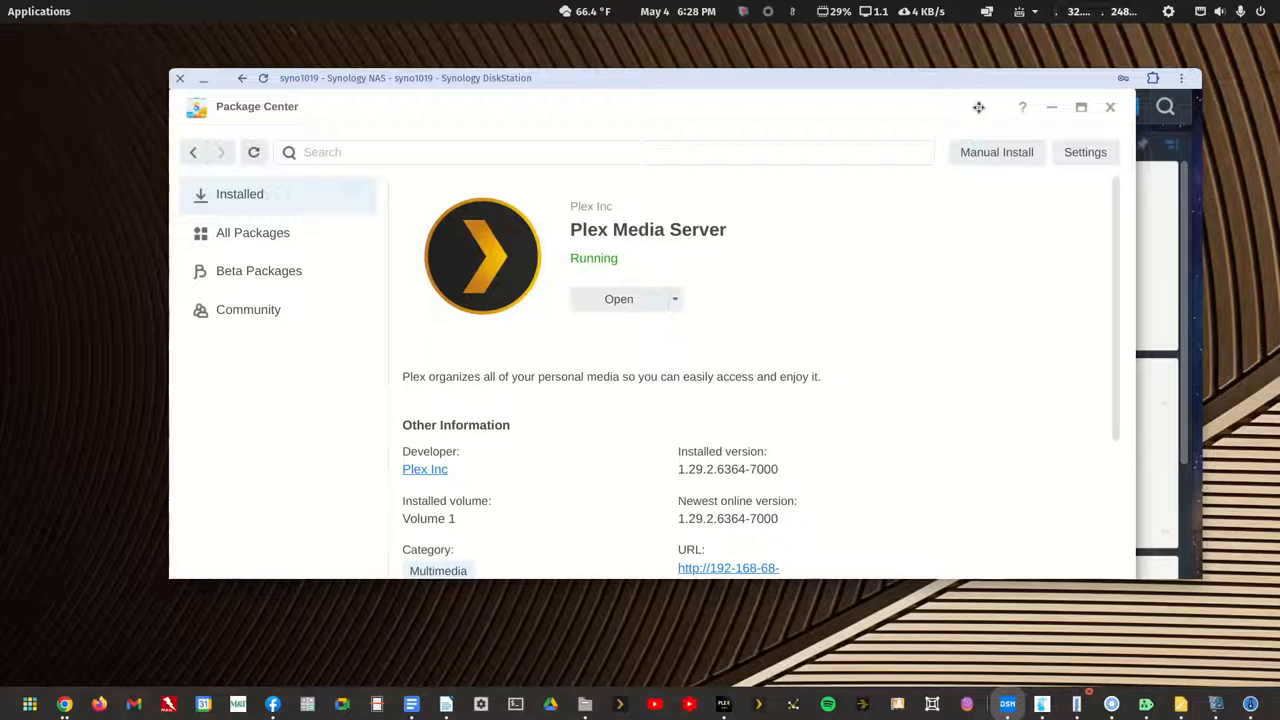
left_click_drag(1279, 172, 516, 58)
right_click(487, 100)
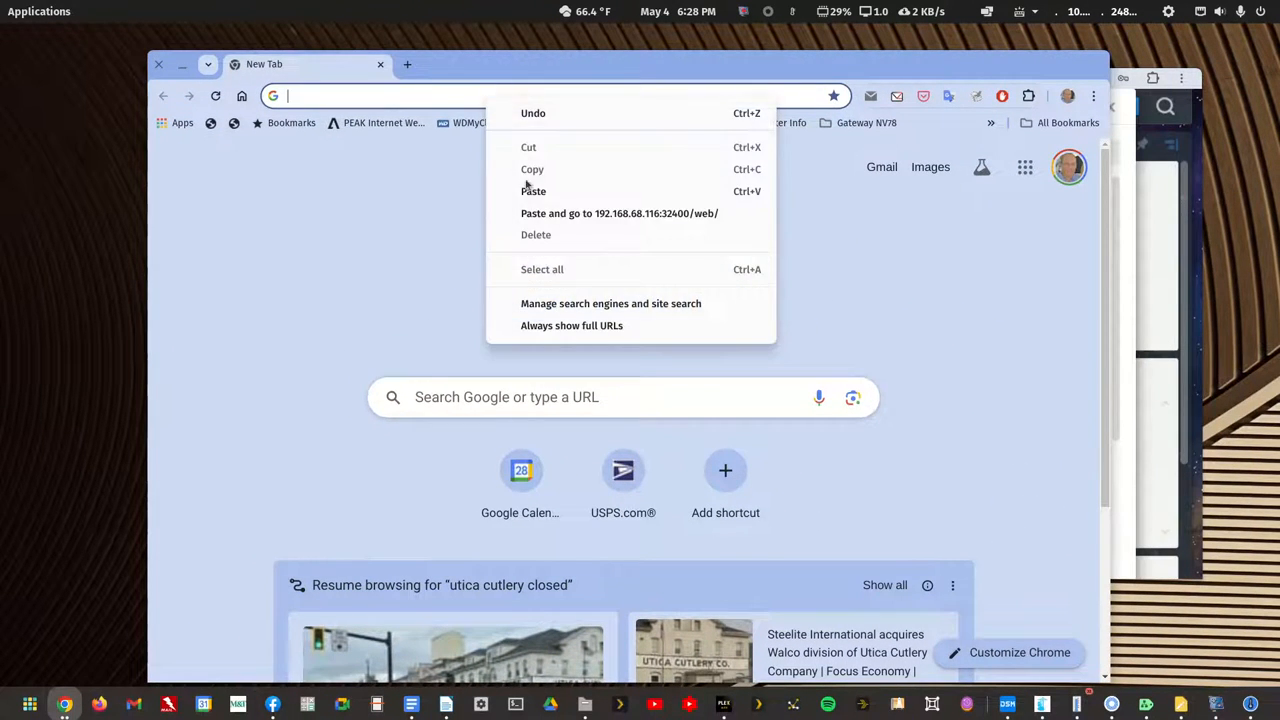
left_click(533, 191)
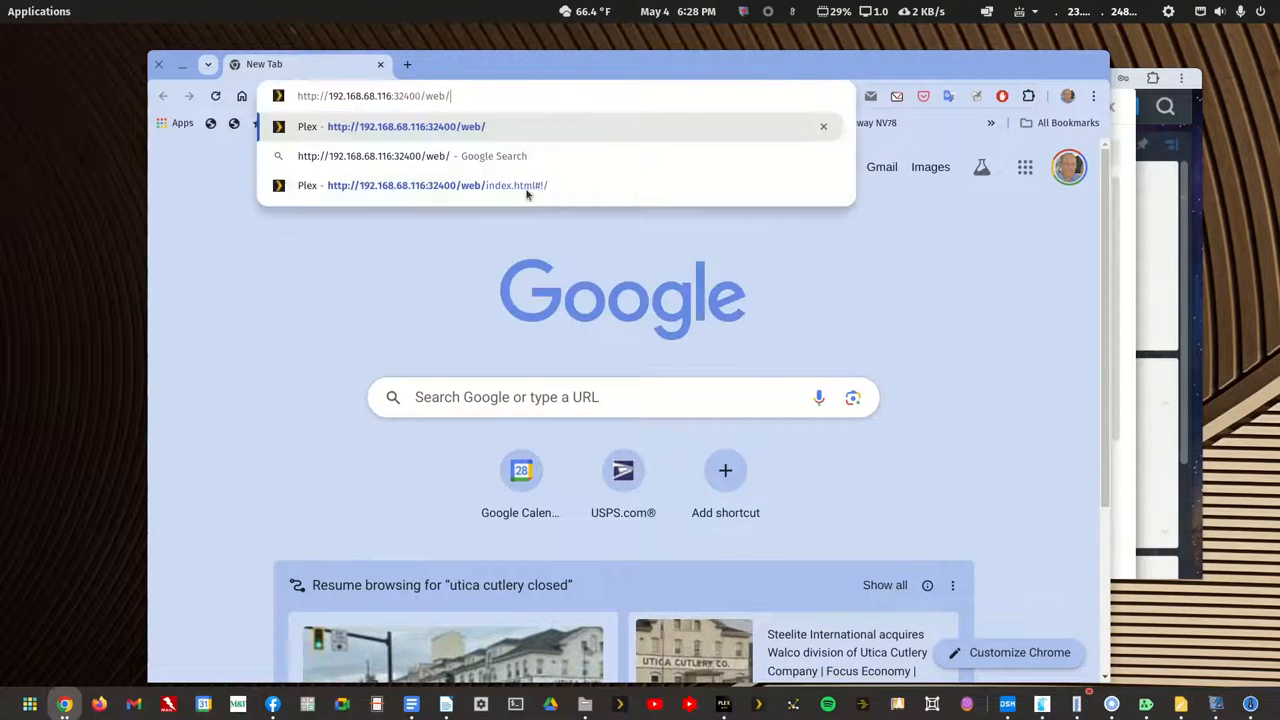
left_click(528, 136)
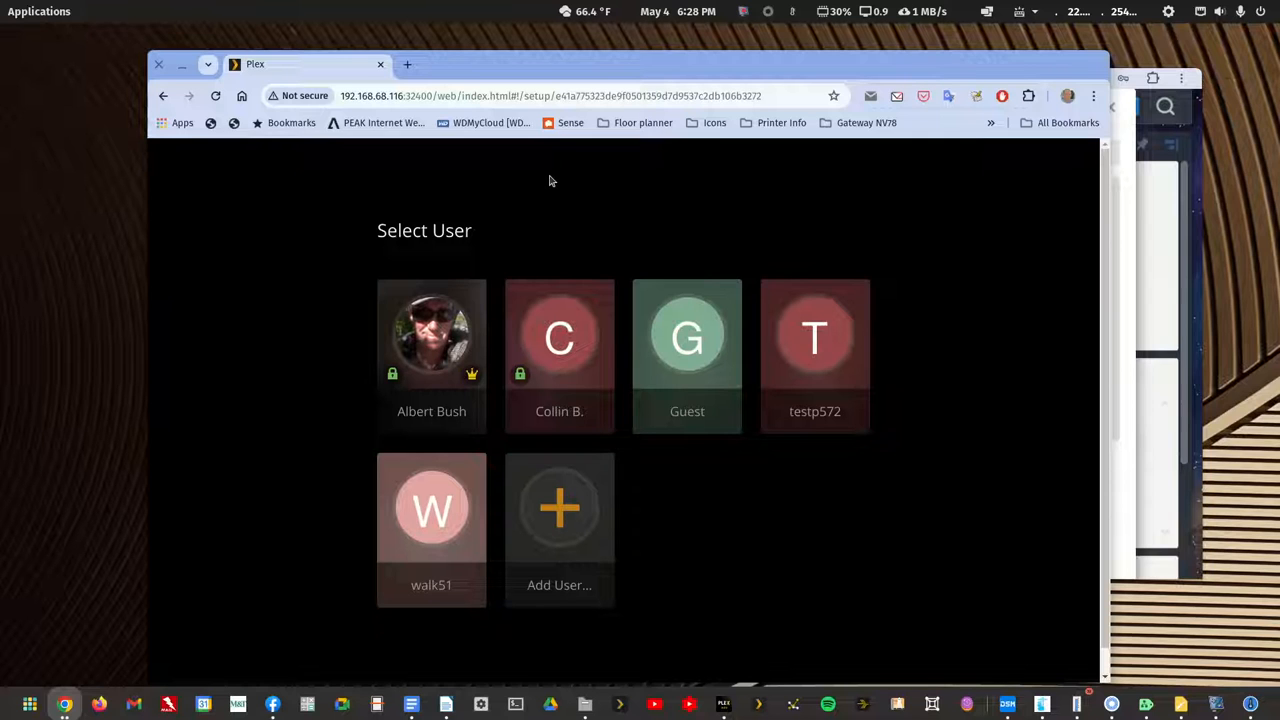
left_click(448, 318)
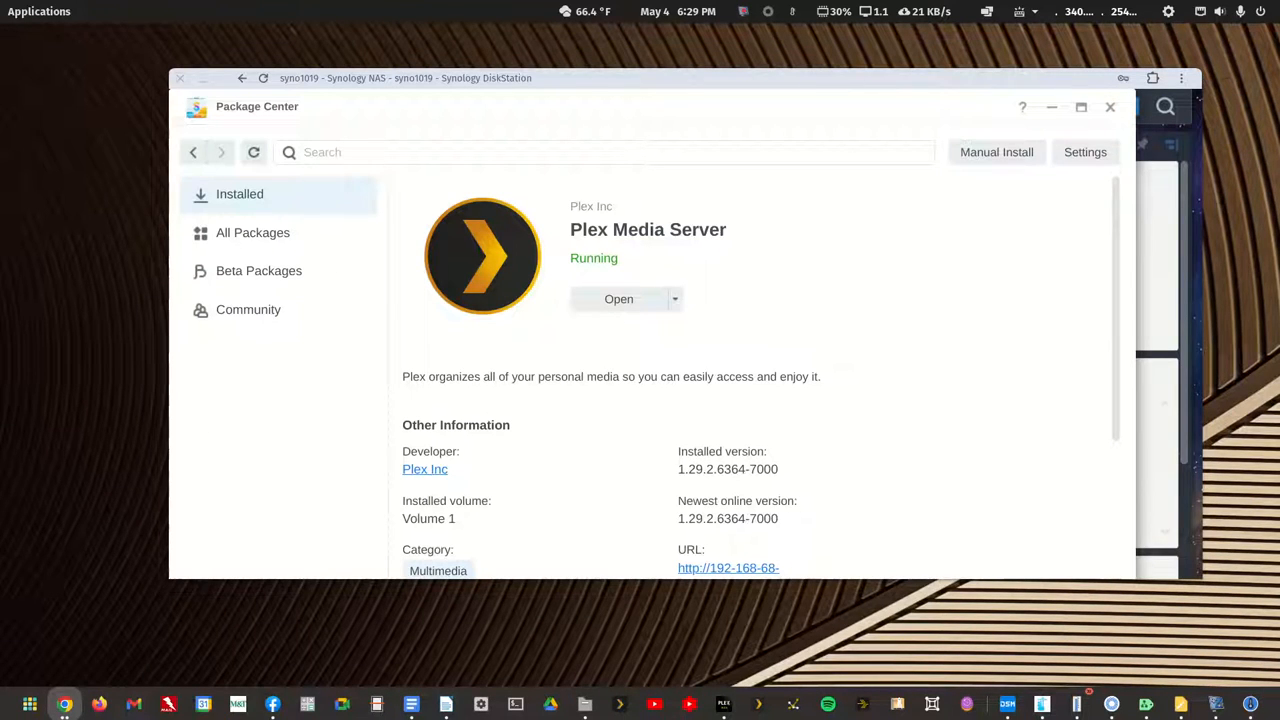
Return the Chrome window to view, maximize it, and accept the How Plex Works introduction.
left_click_drag(1279, 85, 694, 55)
double_click(694, 55)
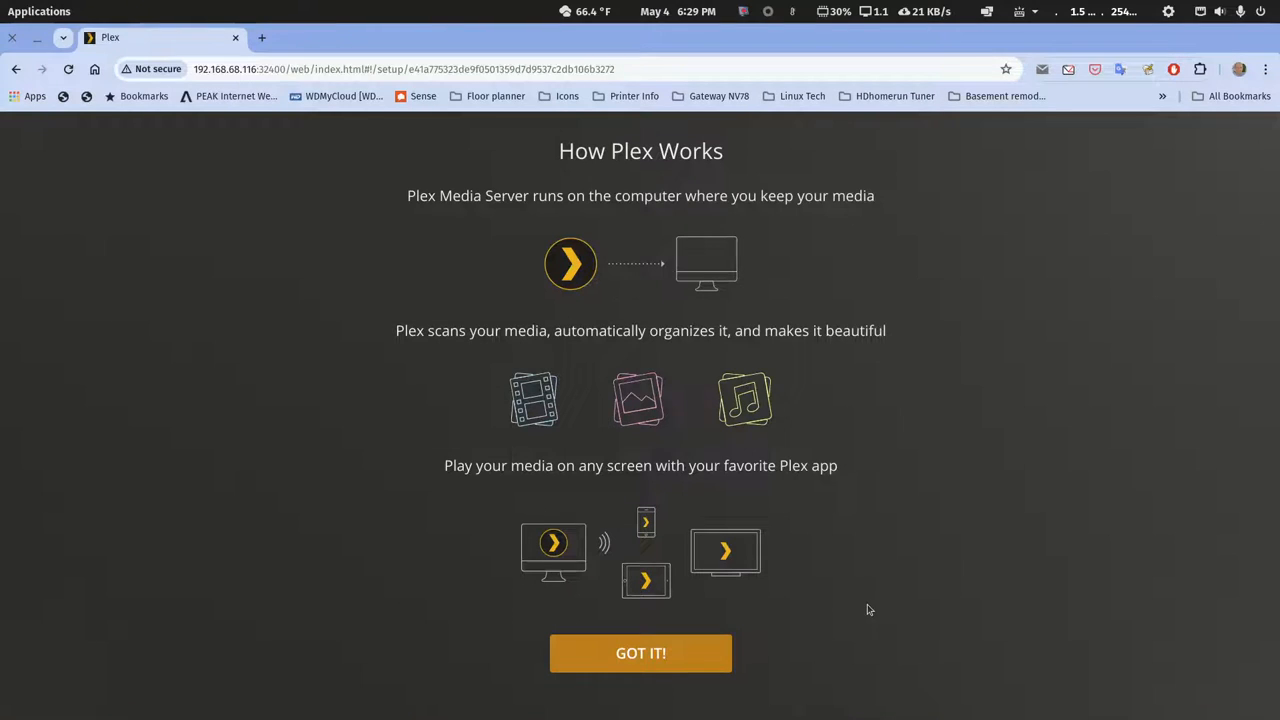
left_click(636, 665)
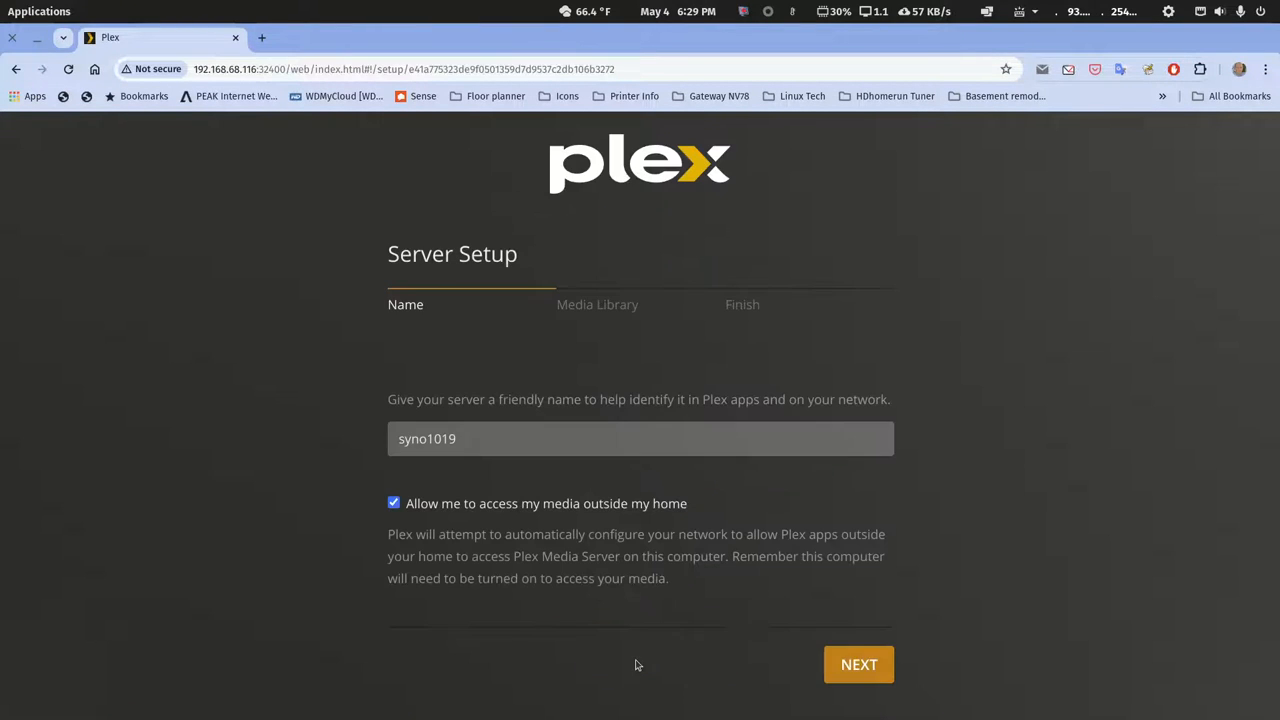
Name the server syno1019-Test in Server Setup and start adding a media library.
left_click(466, 446)
left_click(520, 433)
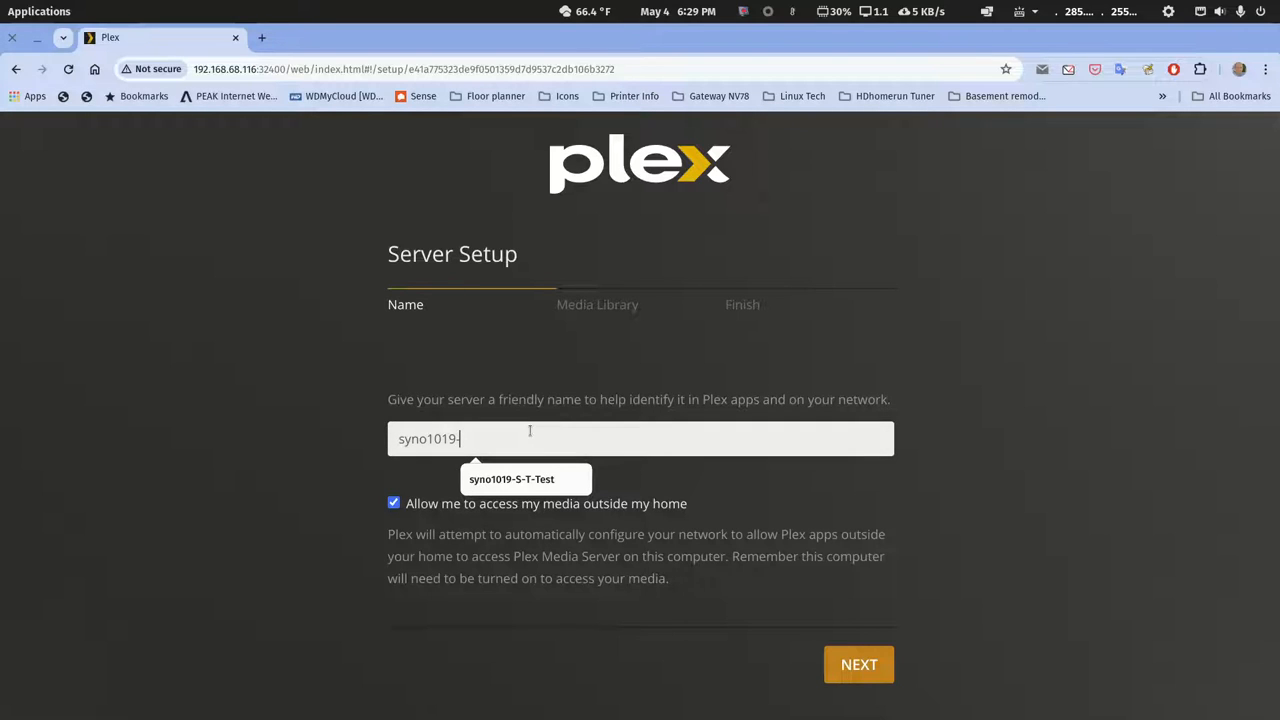
type("-Test")
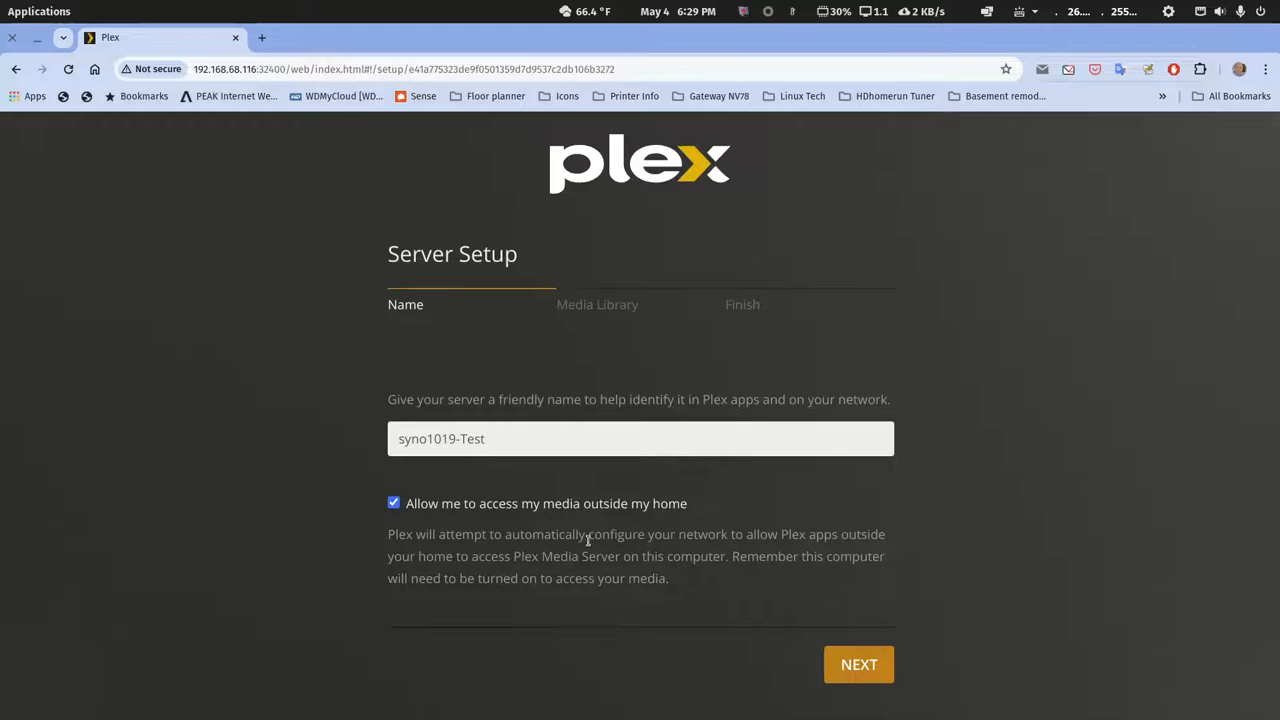
left_click(877, 669)
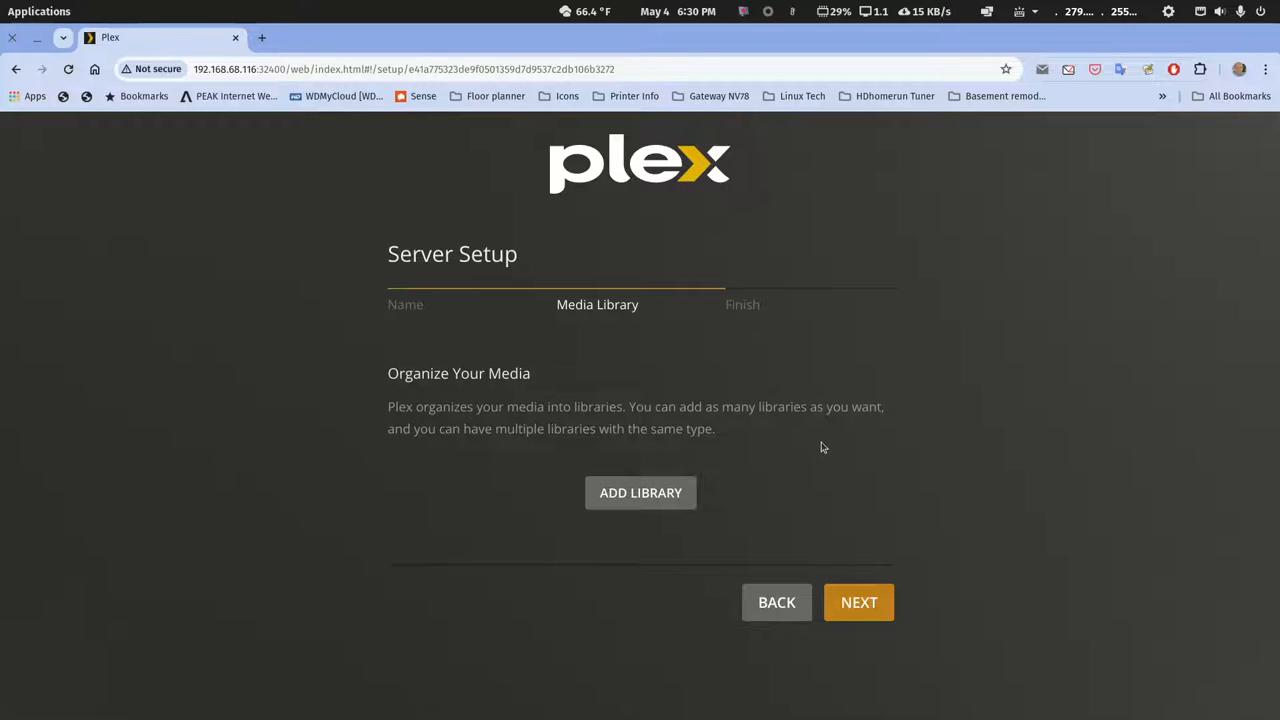
left_click(658, 493)
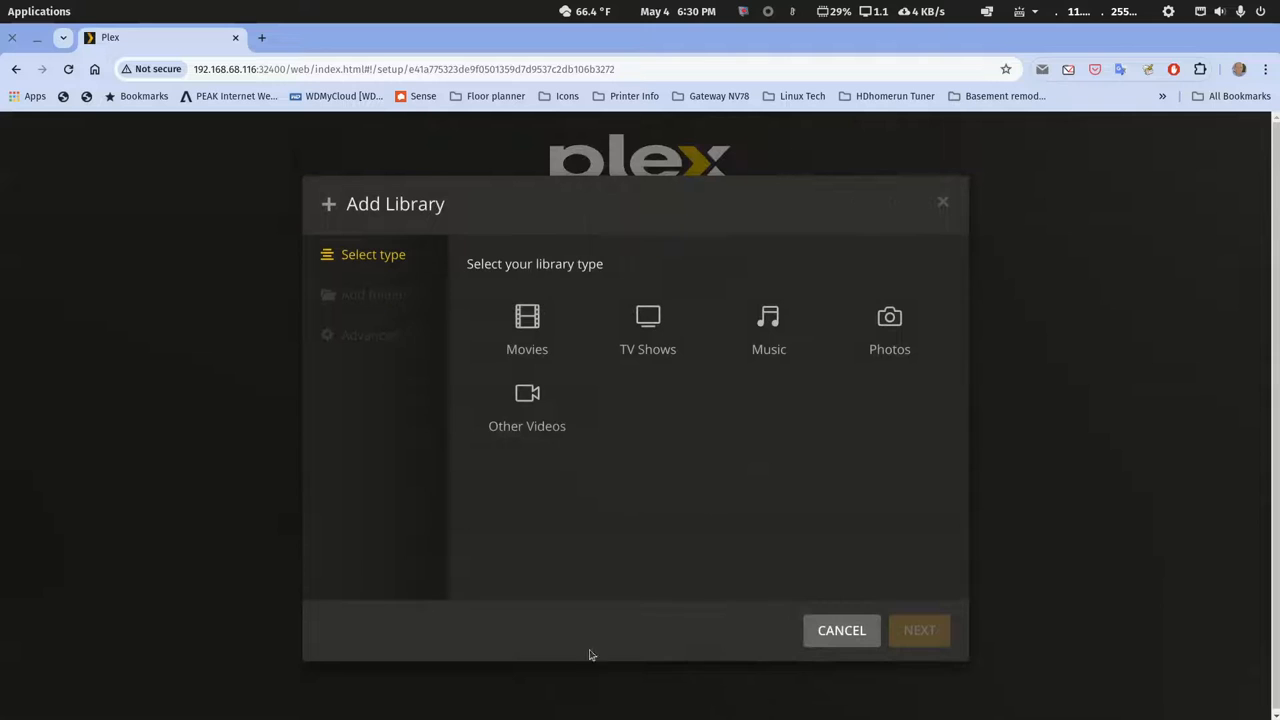
Switch to Files, examine the mediapd share's movie-libraries and movie-main folders, and close the file manager.
mouse_move(592, 712)
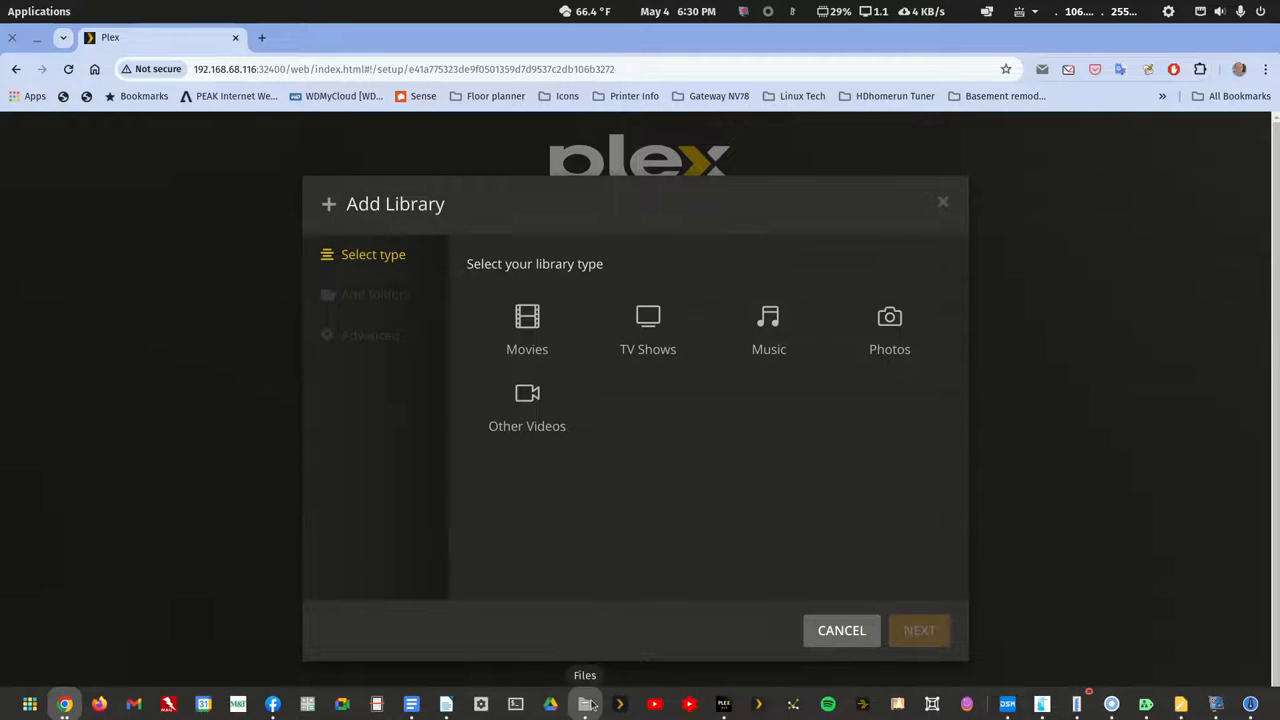
left_click(590, 705)
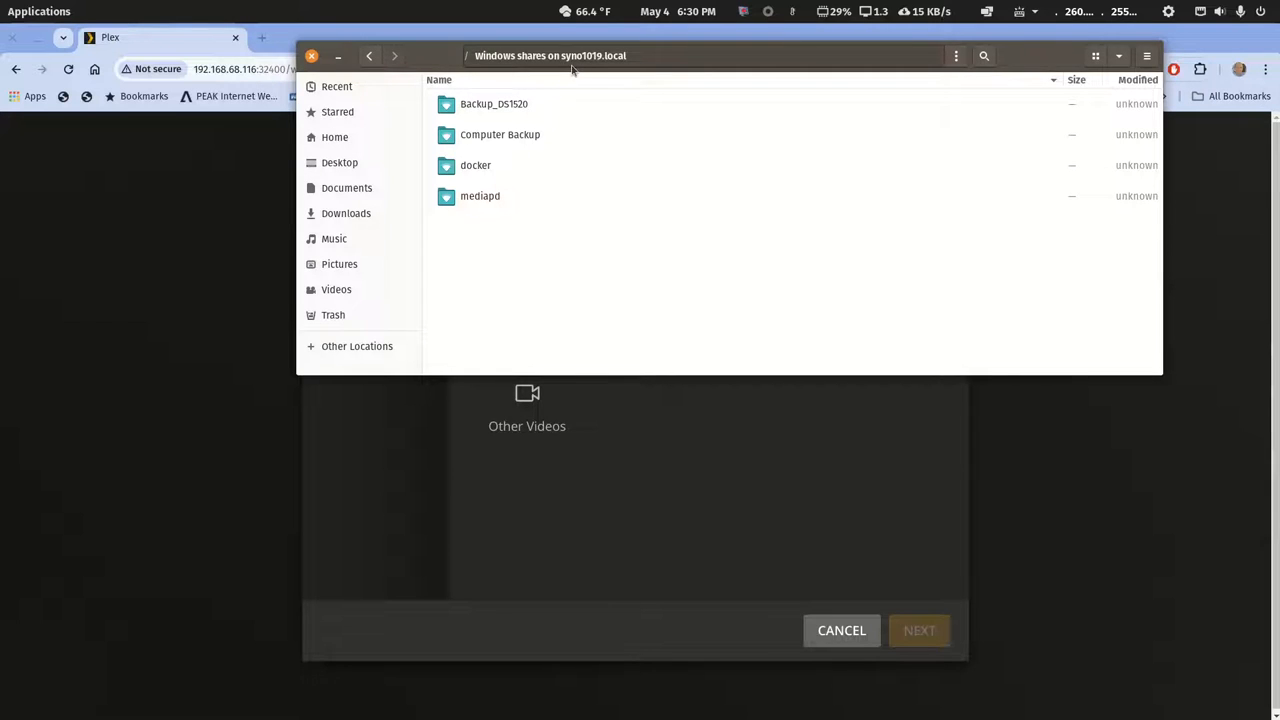
double_click(494, 199)
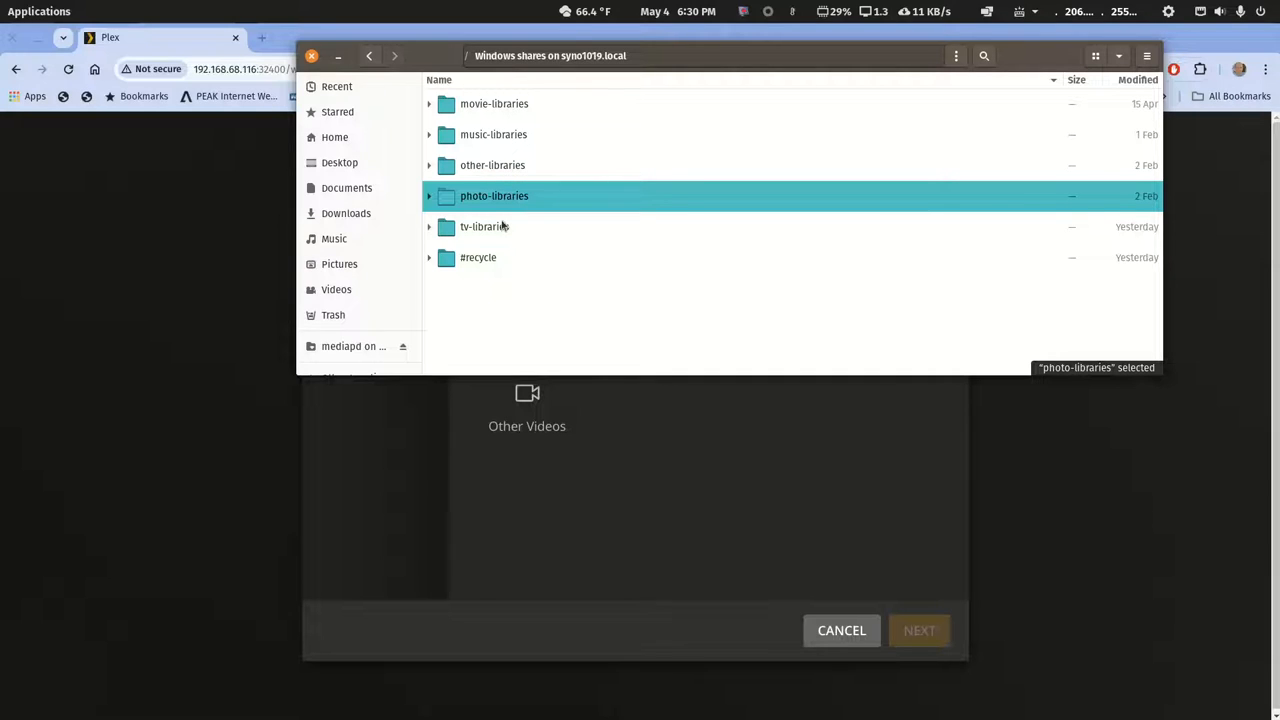
double_click(503, 111)
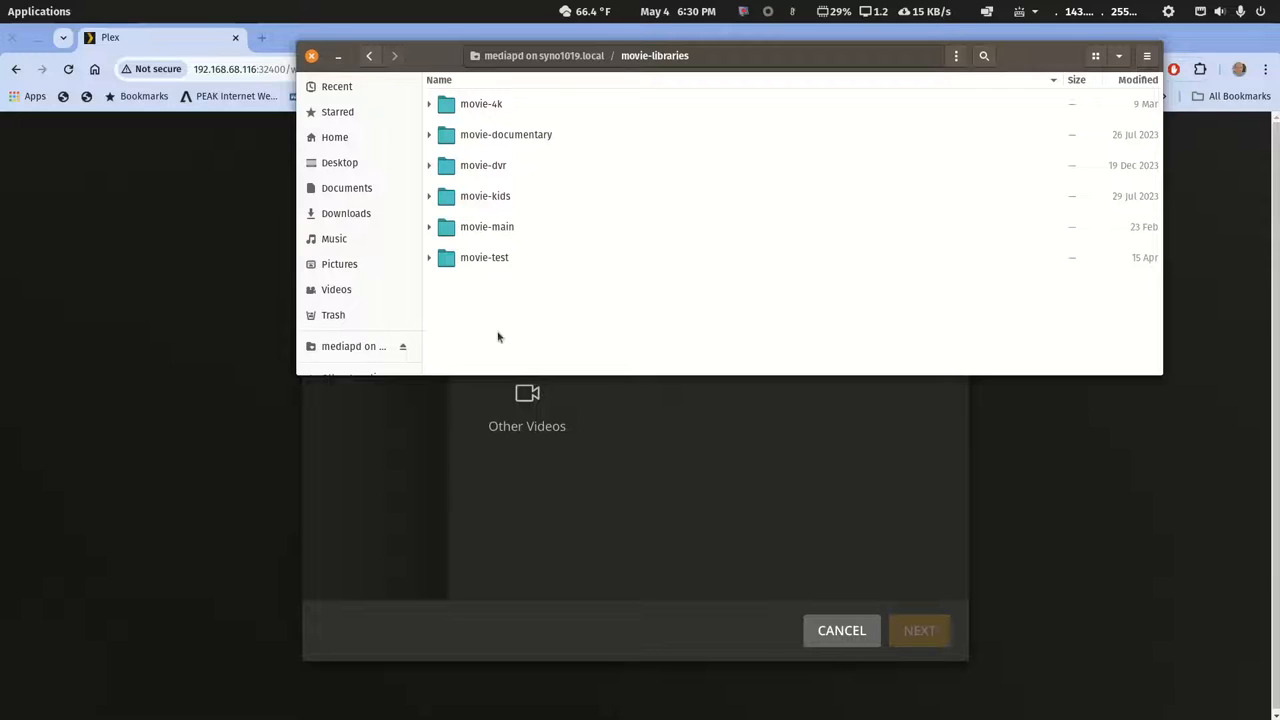
double_click(492, 227)
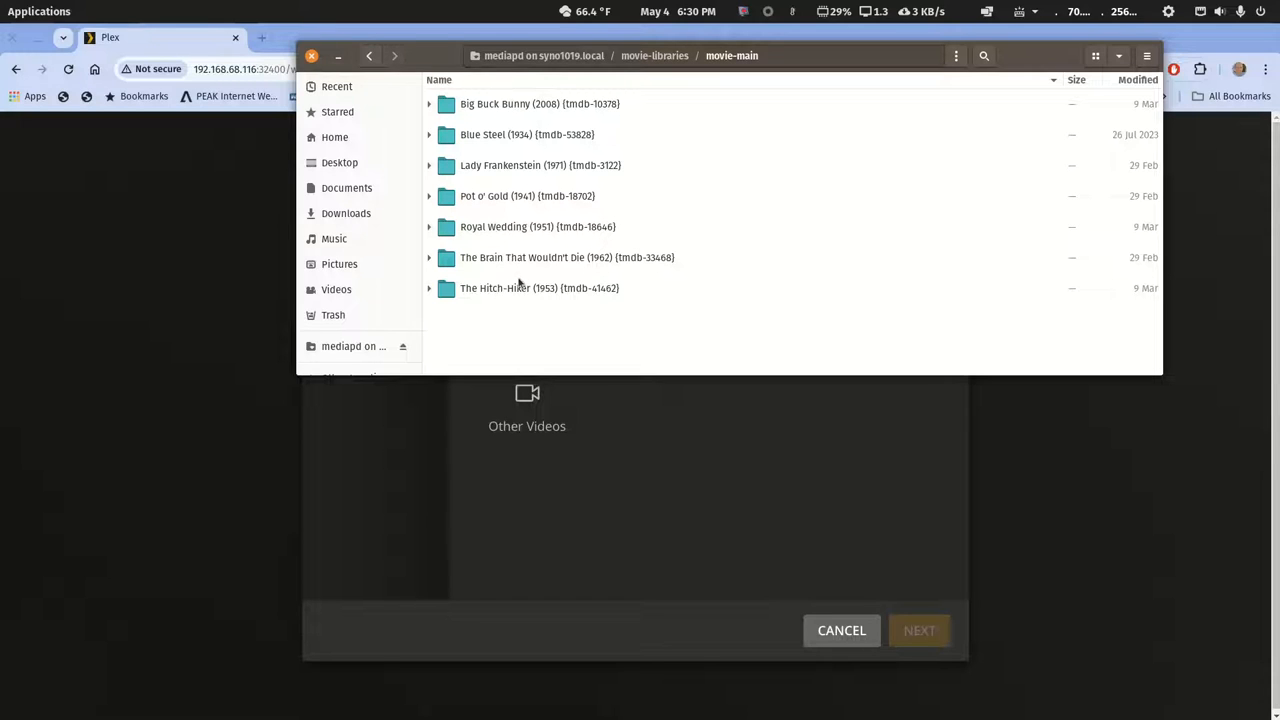
left_click(369, 56)
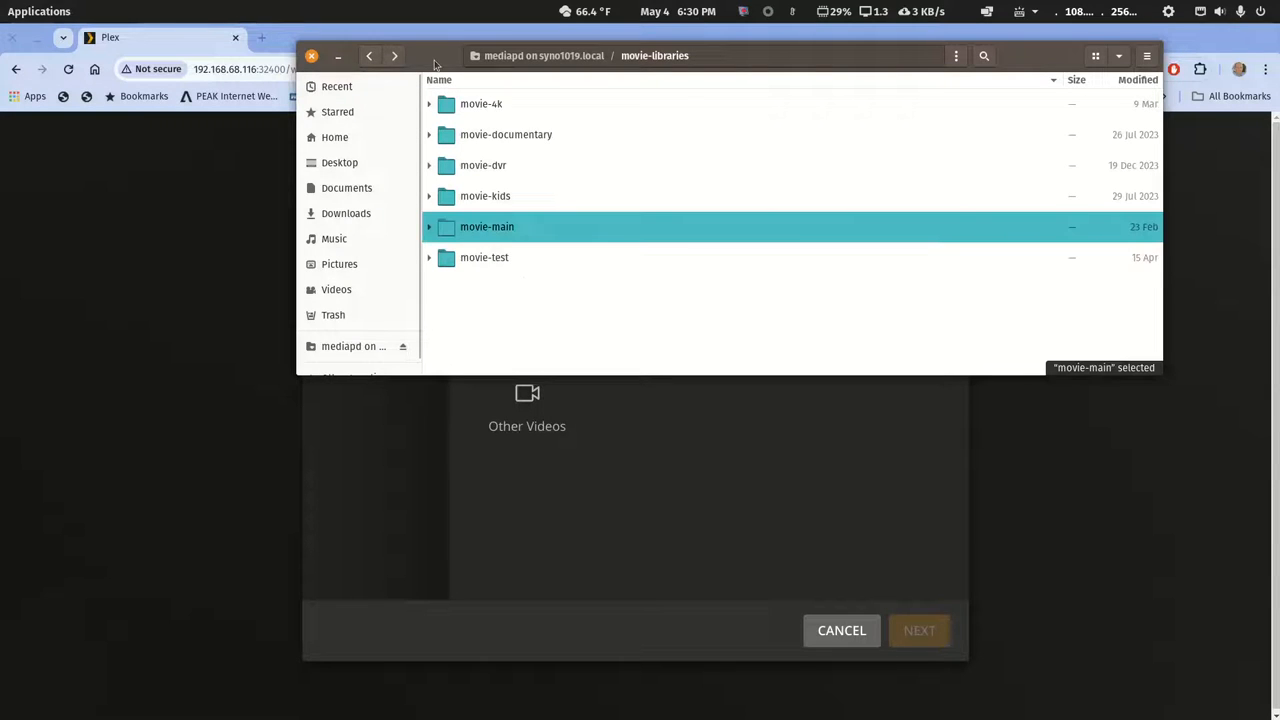
left_click(311, 56)
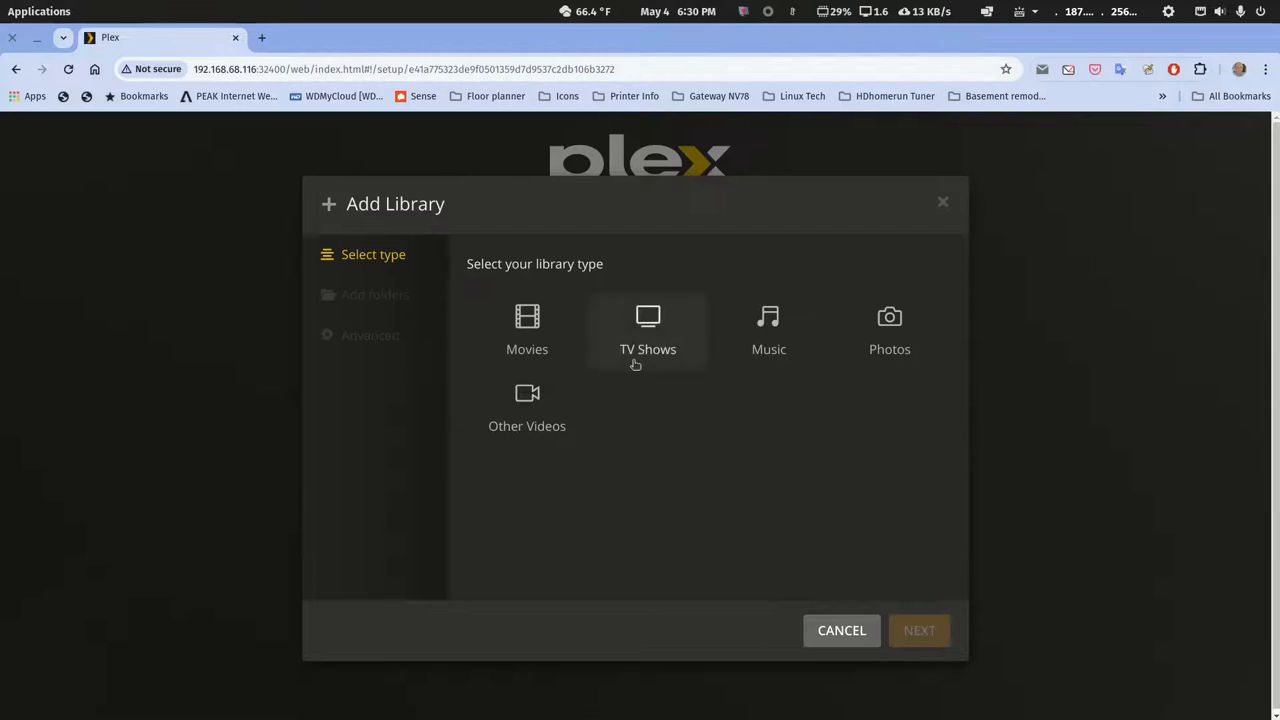
Choose the Movies library type and add the media folder /volume1/mediapd/movie-libraries/movie-main.
left_click(522, 318)
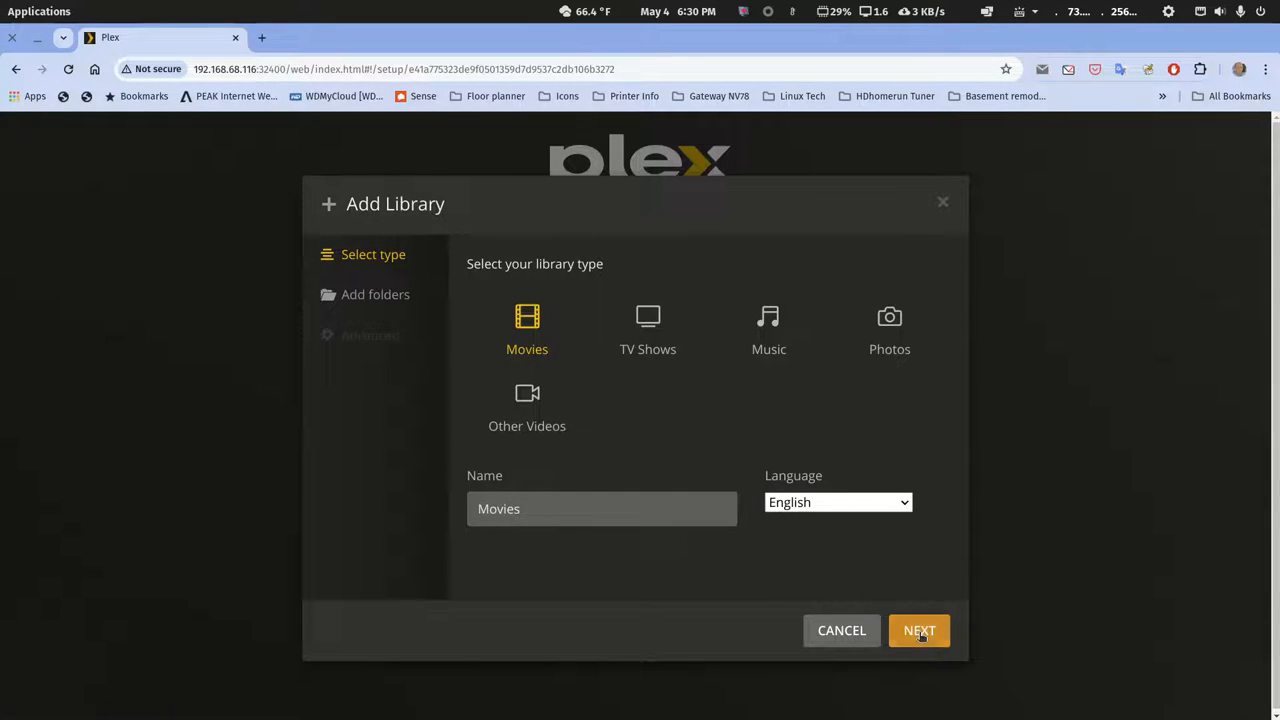
left_click(919, 632)
left_click(715, 320)
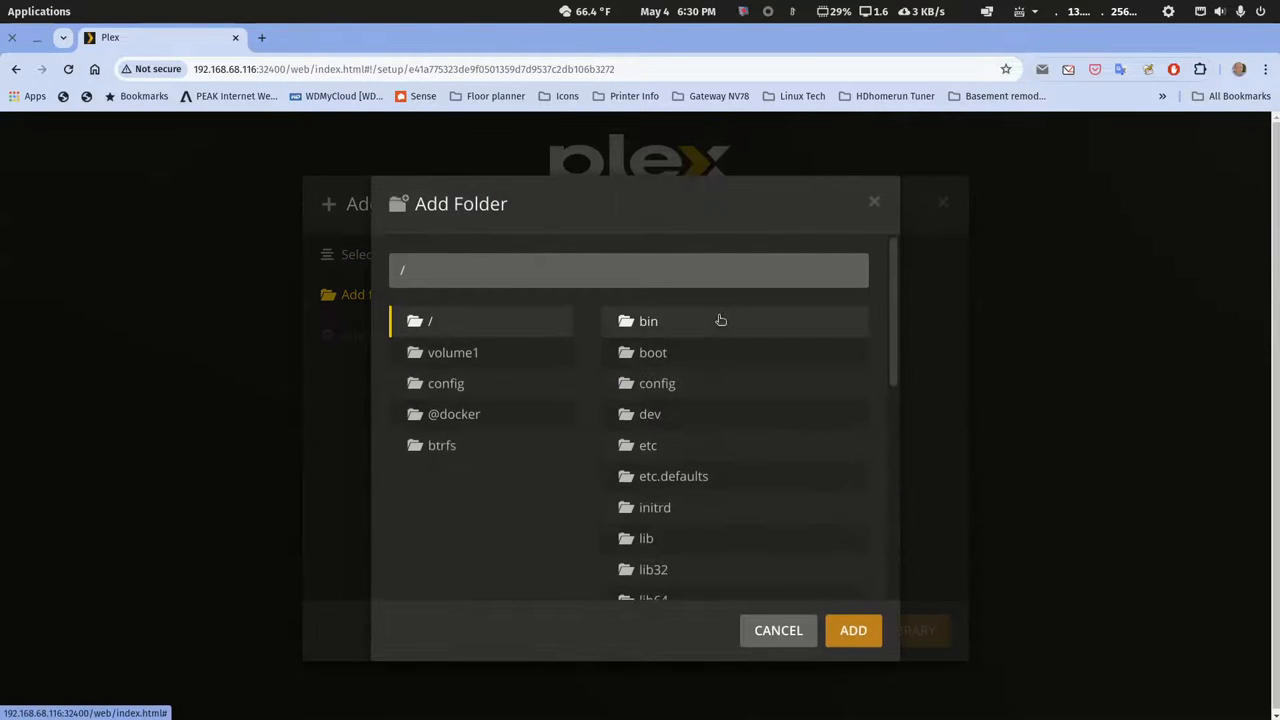
left_click(467, 360)
scroll(706, 446, "down", 3)
scroll(706, 446, "down", 3)
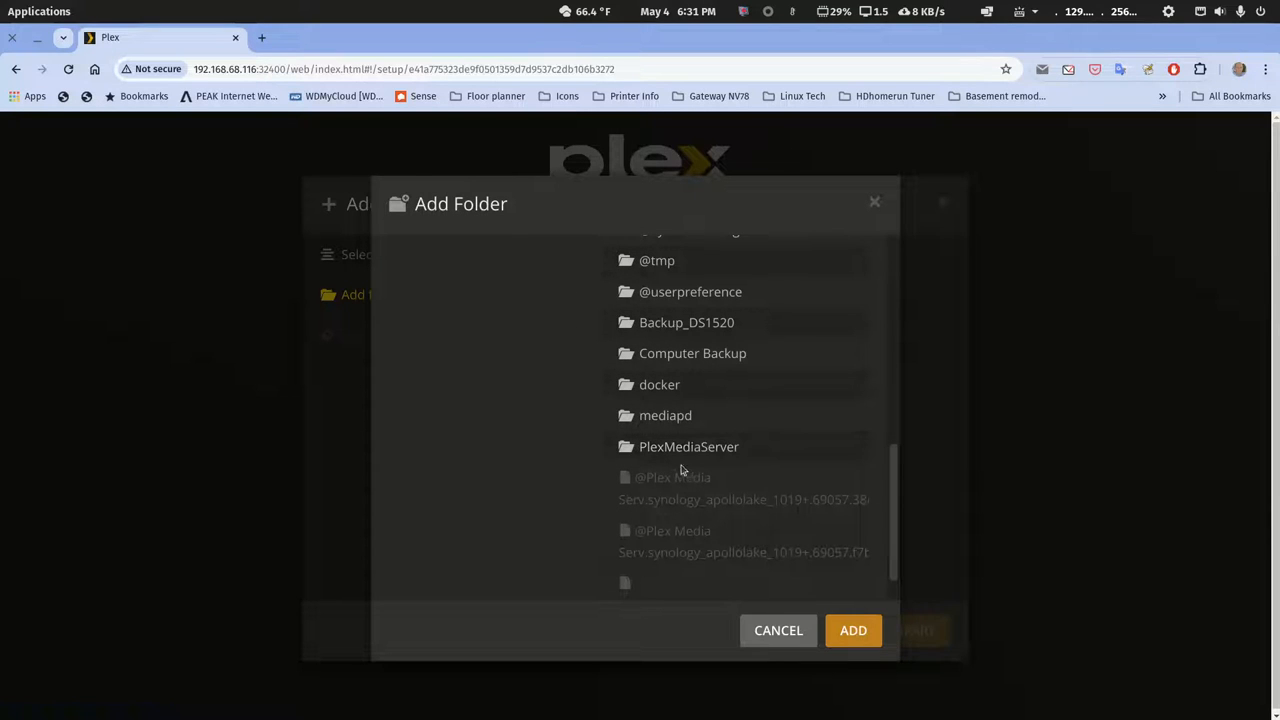
scroll(681, 470, "down", 1)
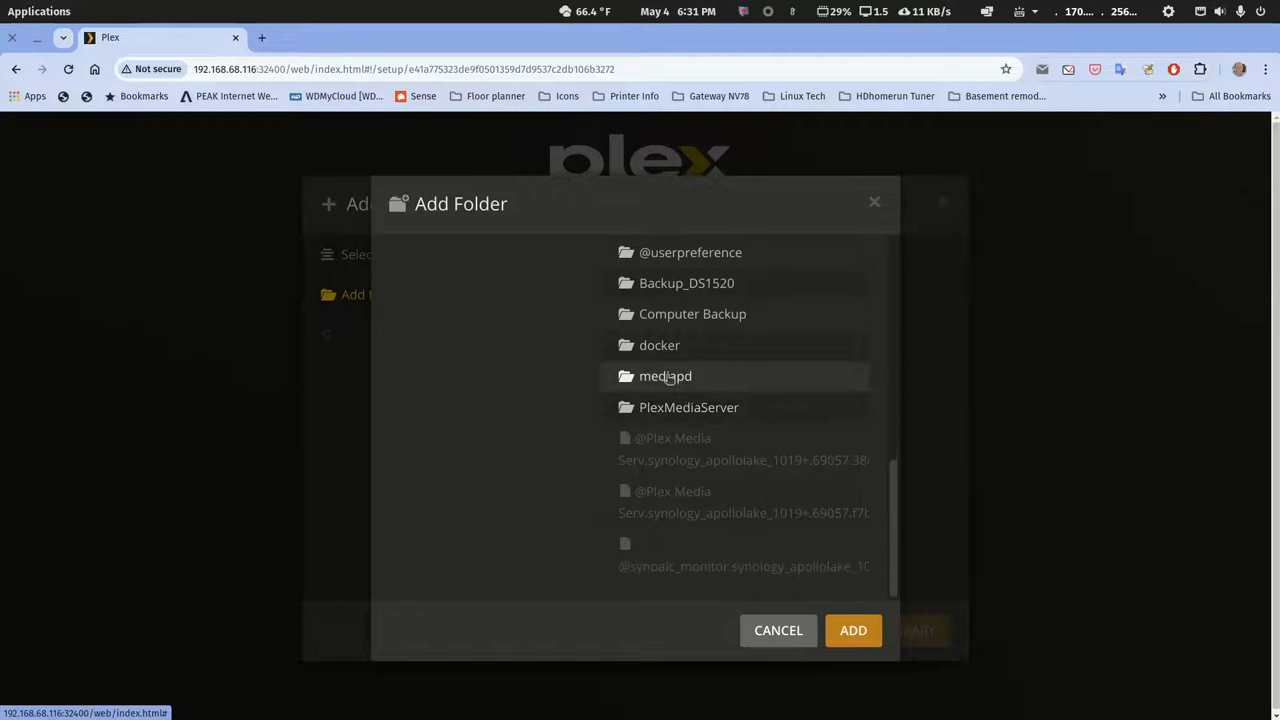
left_click(668, 377)
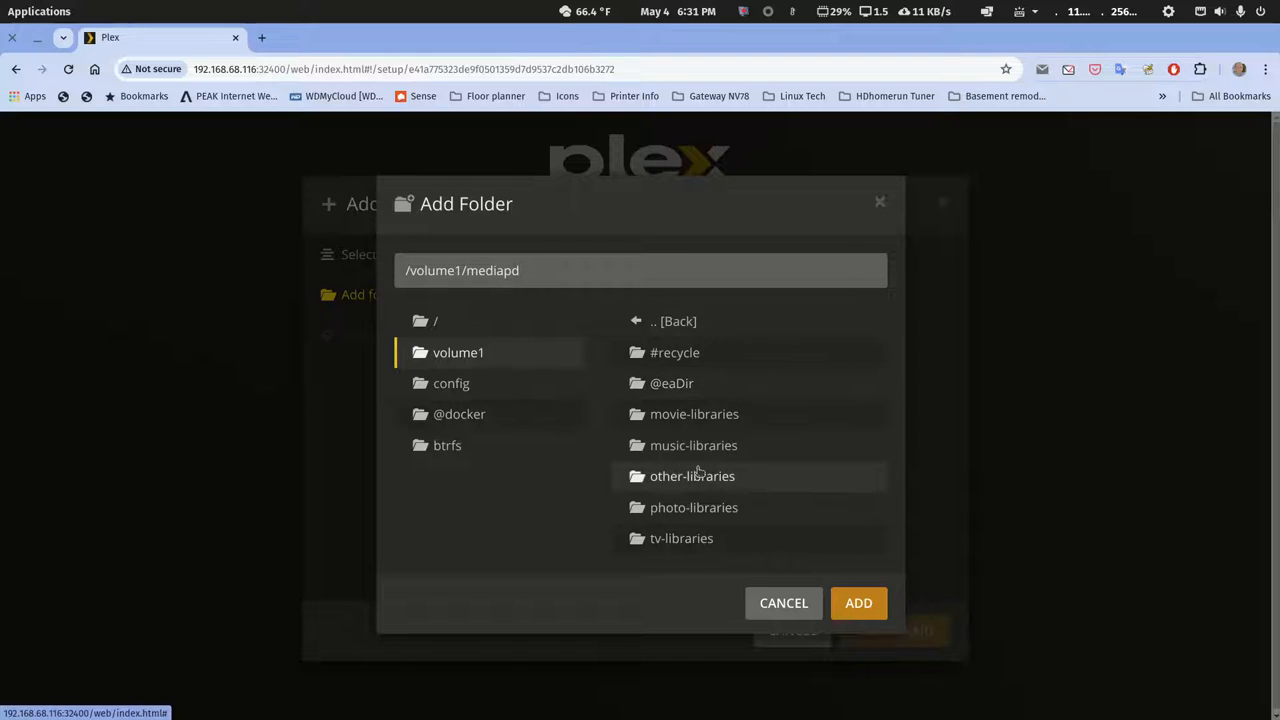
left_click(694, 414)
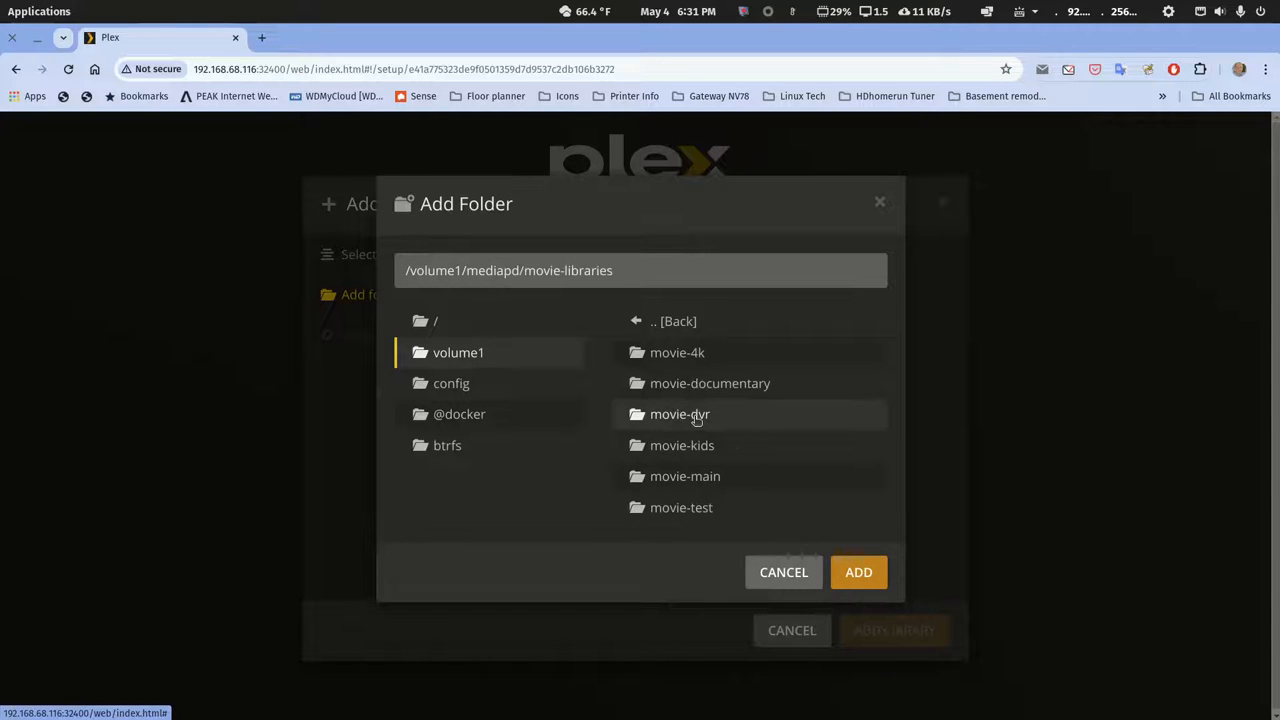
left_click(685, 478)
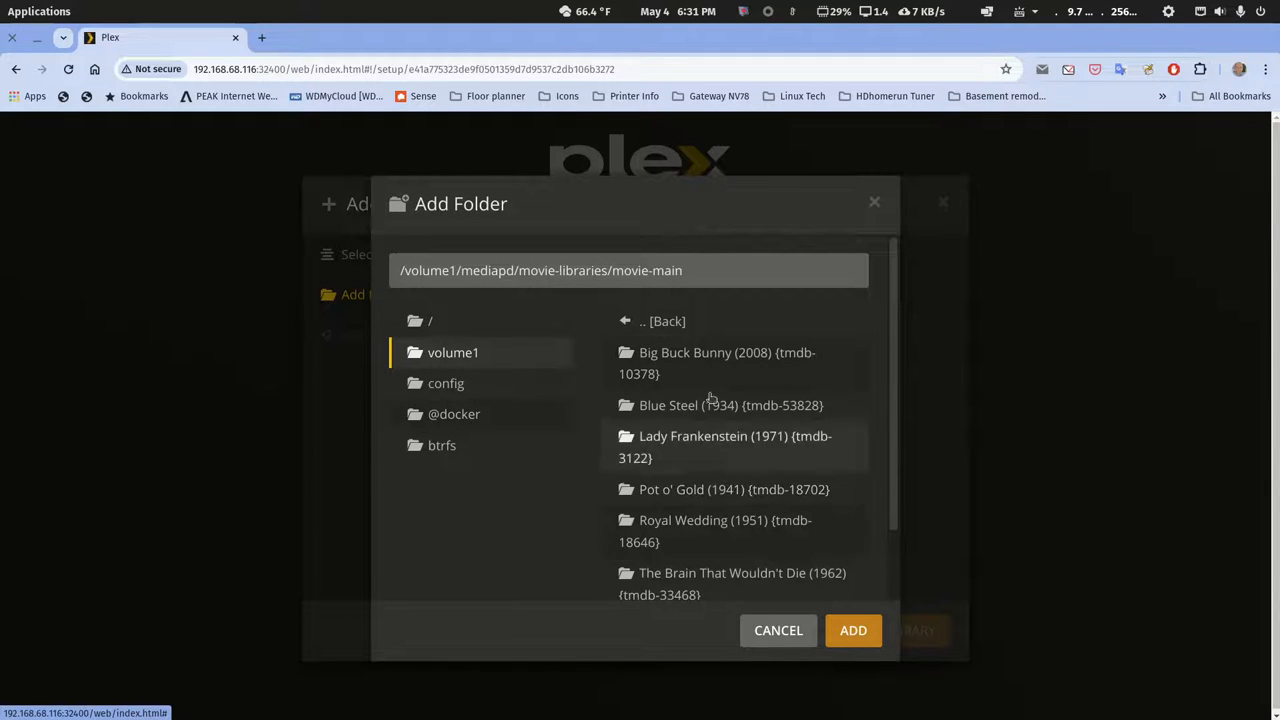
left_click(866, 630)
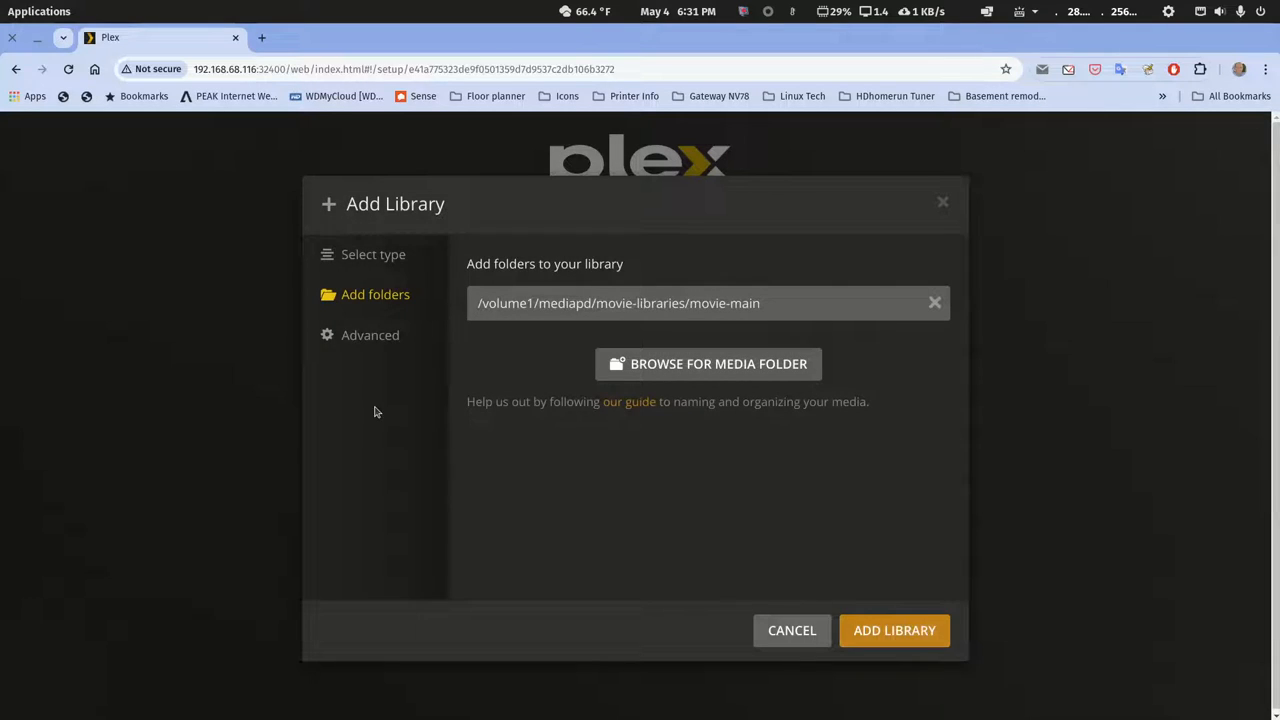
Set the Movies library's minimum automatic collection size to 2 in the advanced options and add the library.
left_click(370, 337)
scroll(453, 483, "down", 5)
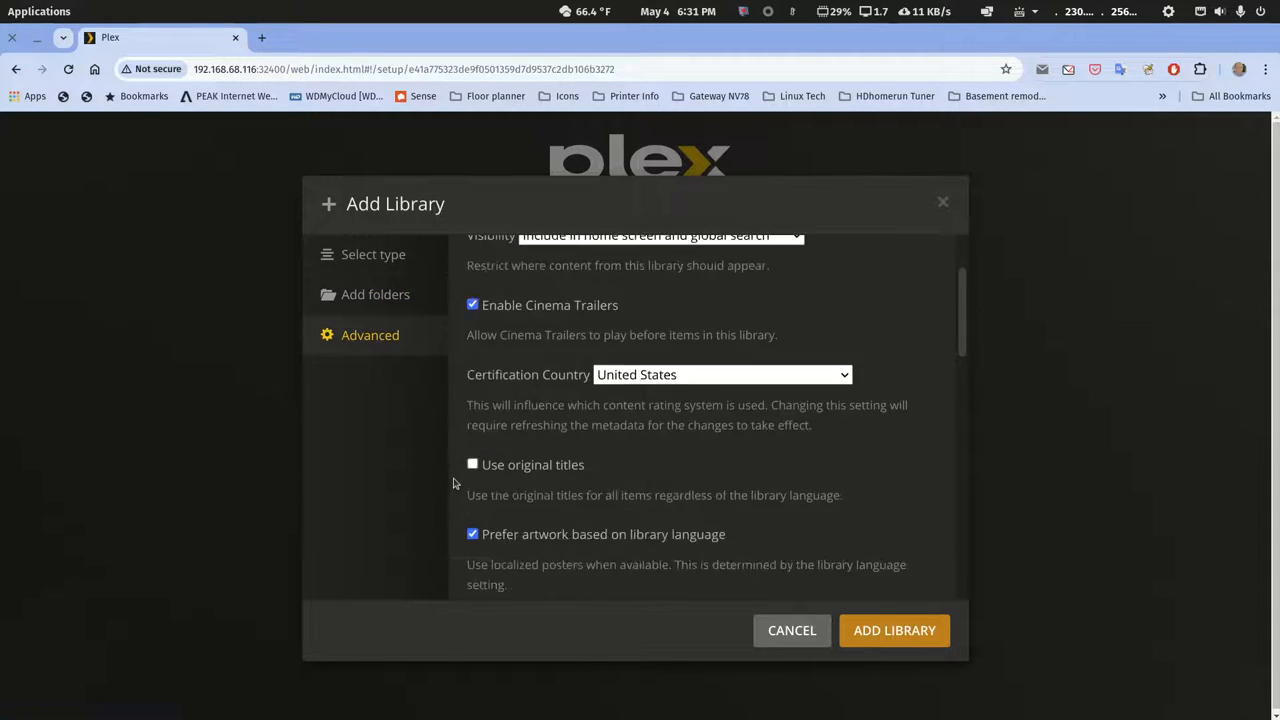
scroll(453, 483, "down", 4)
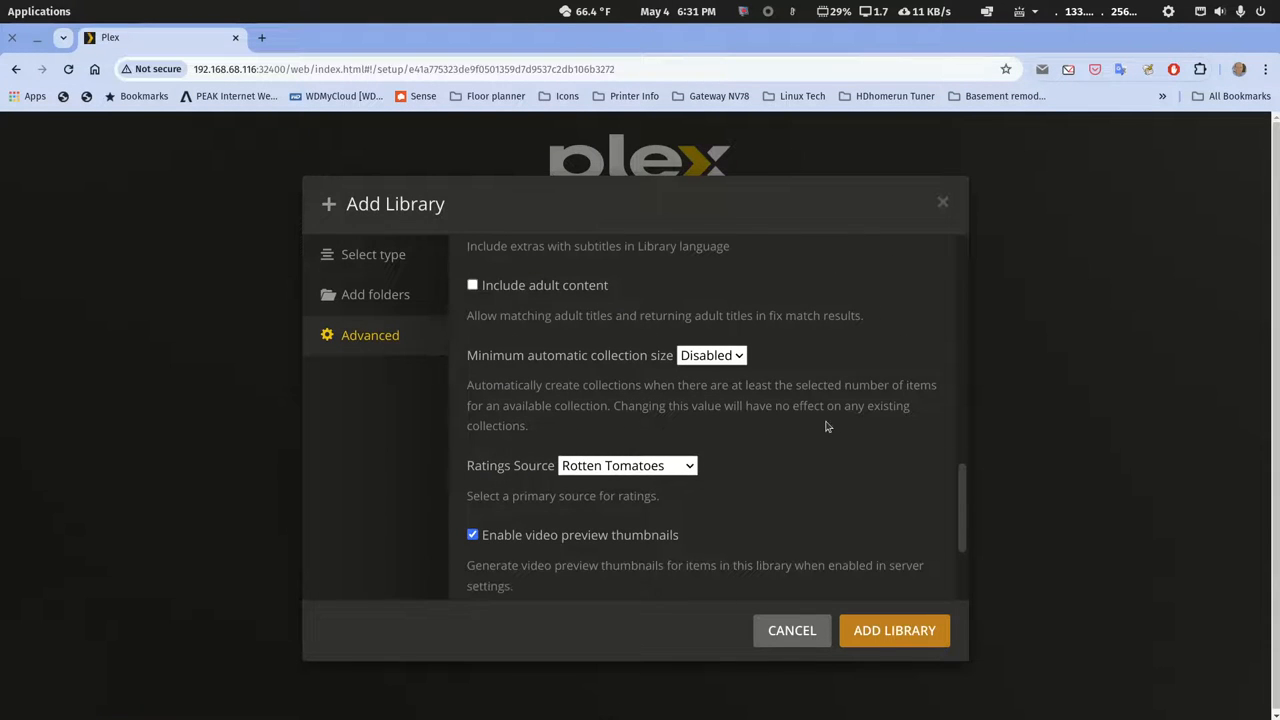
left_click(740, 356)
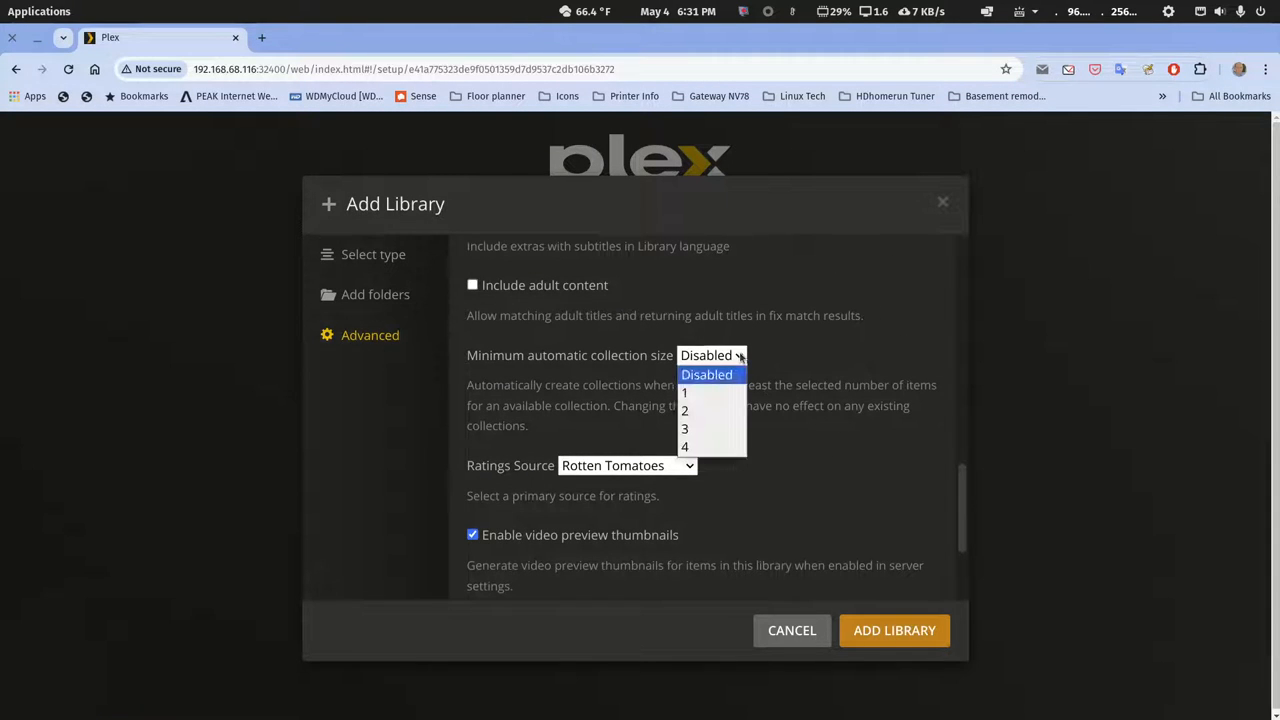
left_click(705, 412)
left_click_drag(960, 514, 966, 203)
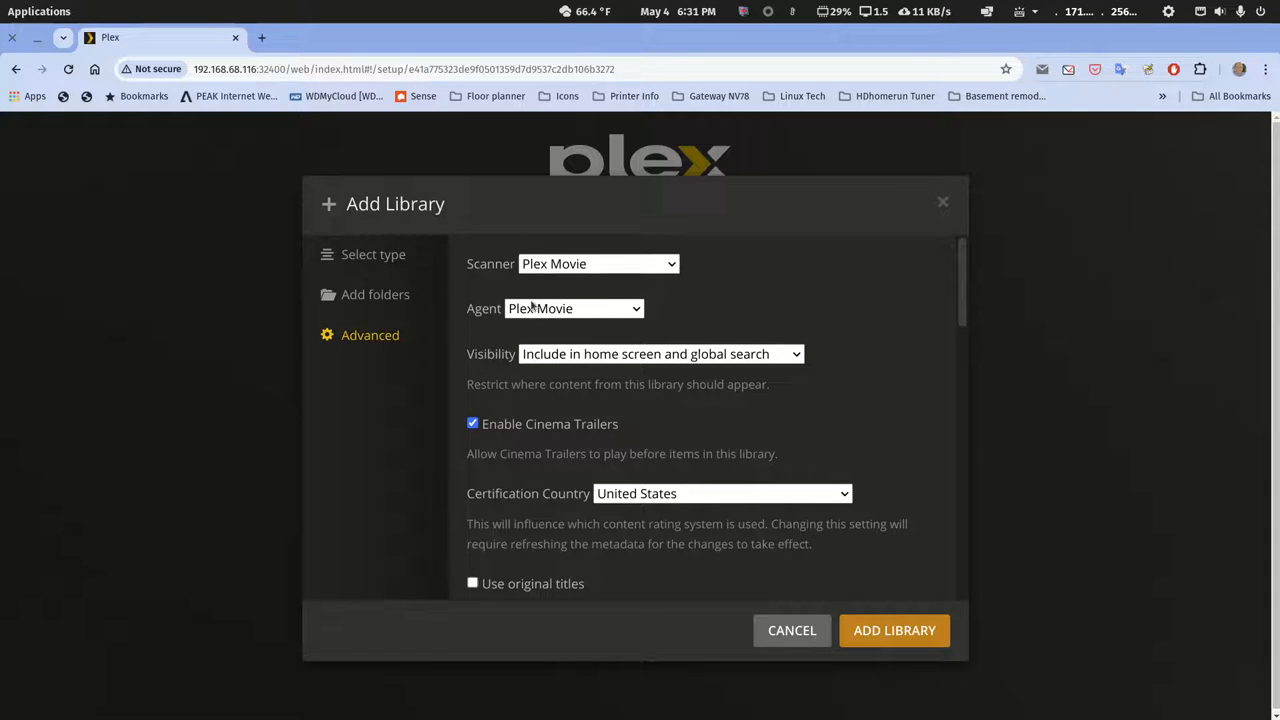
left_click(895, 645)
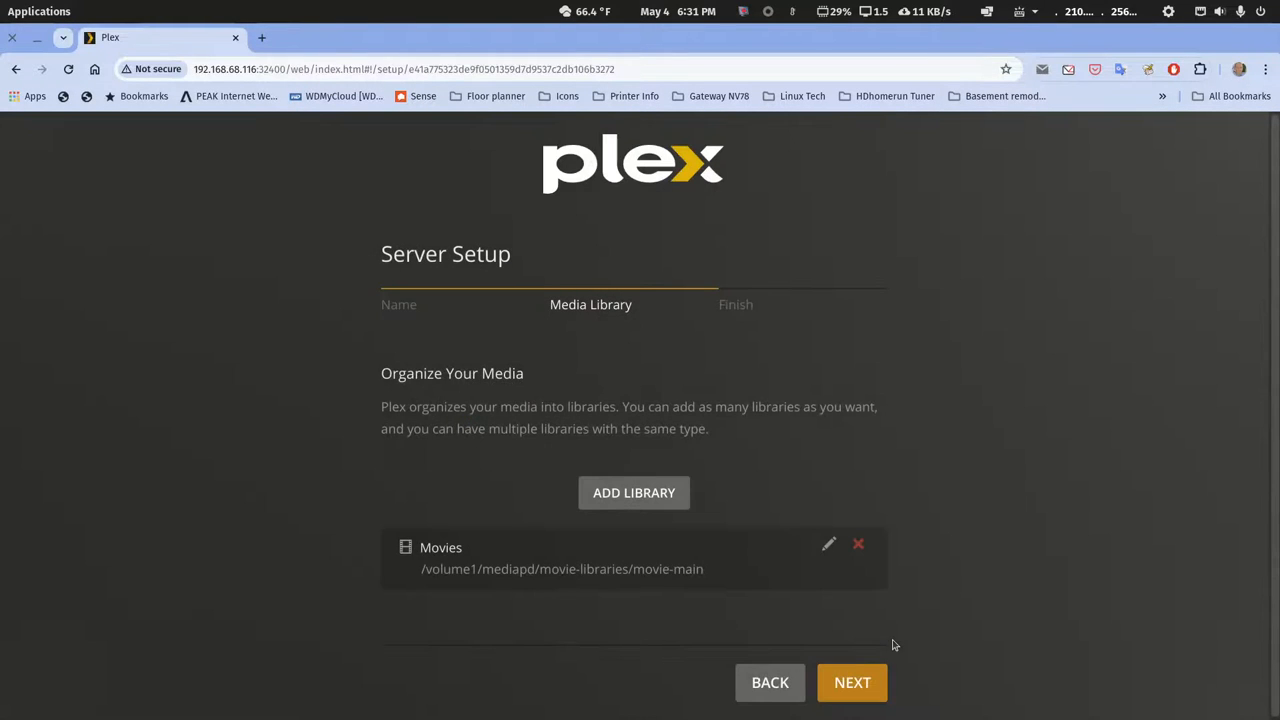
Complete Server Setup and continue with syno1019-Test as the preferred server.
left_click(852, 684)
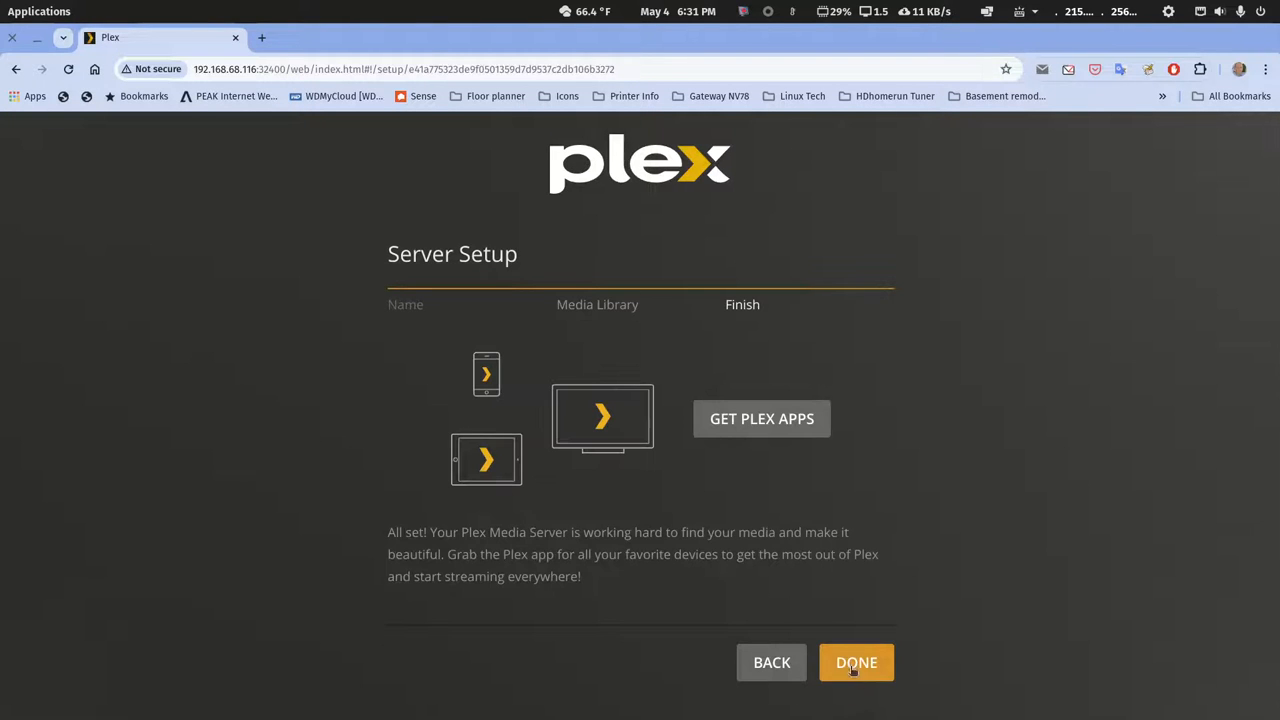
left_click(852, 672)
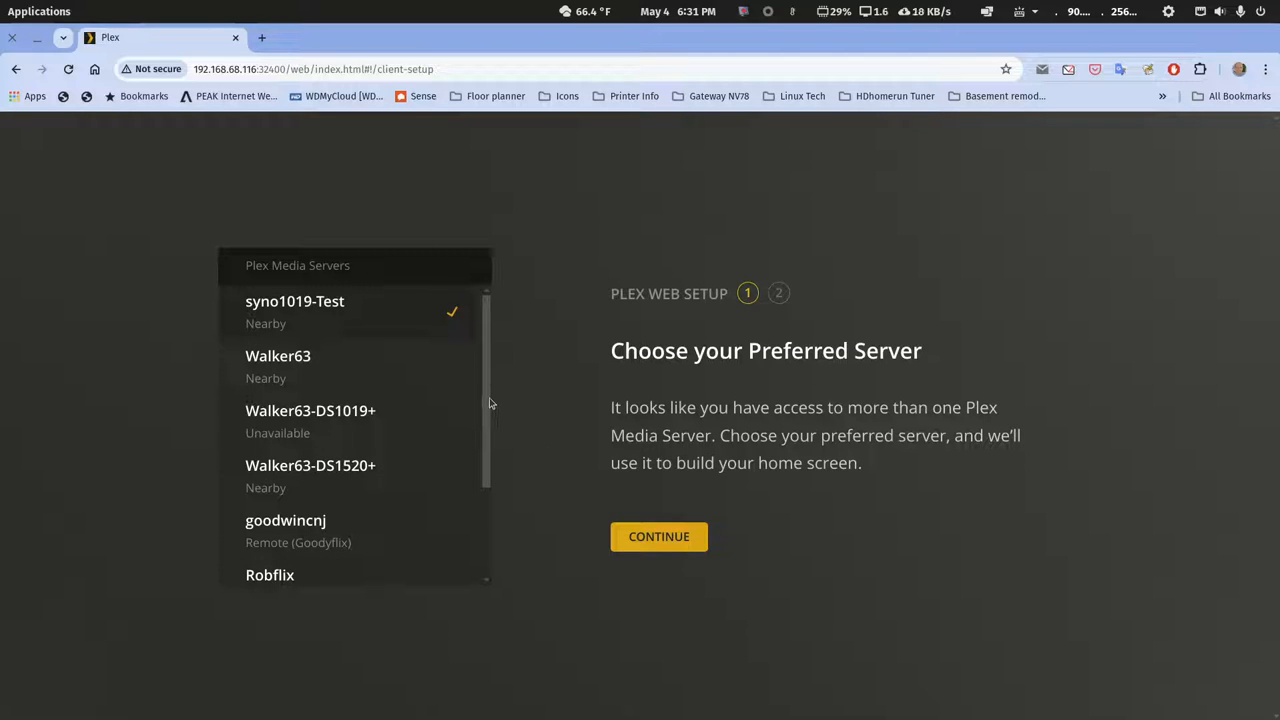
left_click_drag(484, 405, 496, 371)
left_click(683, 545)
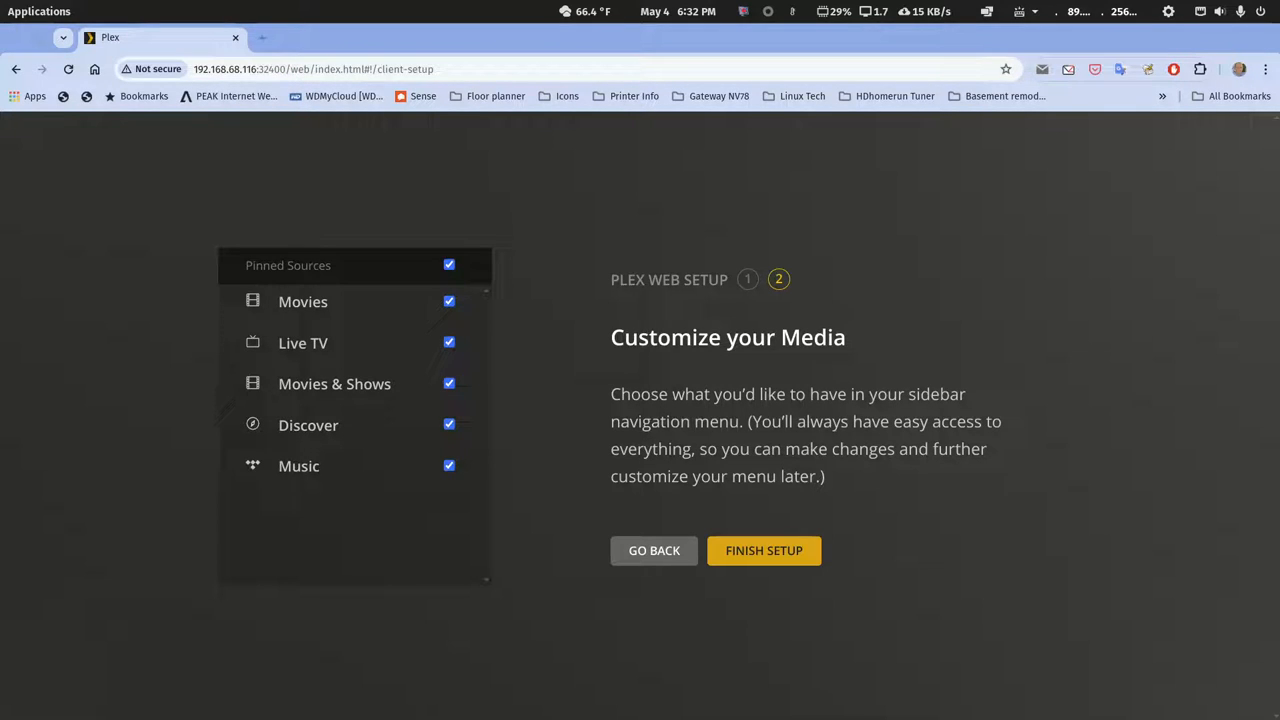
Bring up the Authorized Devices window and the Plex desktop app, examine the desktop settings' server list, and return to Home.
left_click_drag(1279, 111, 802, 103)
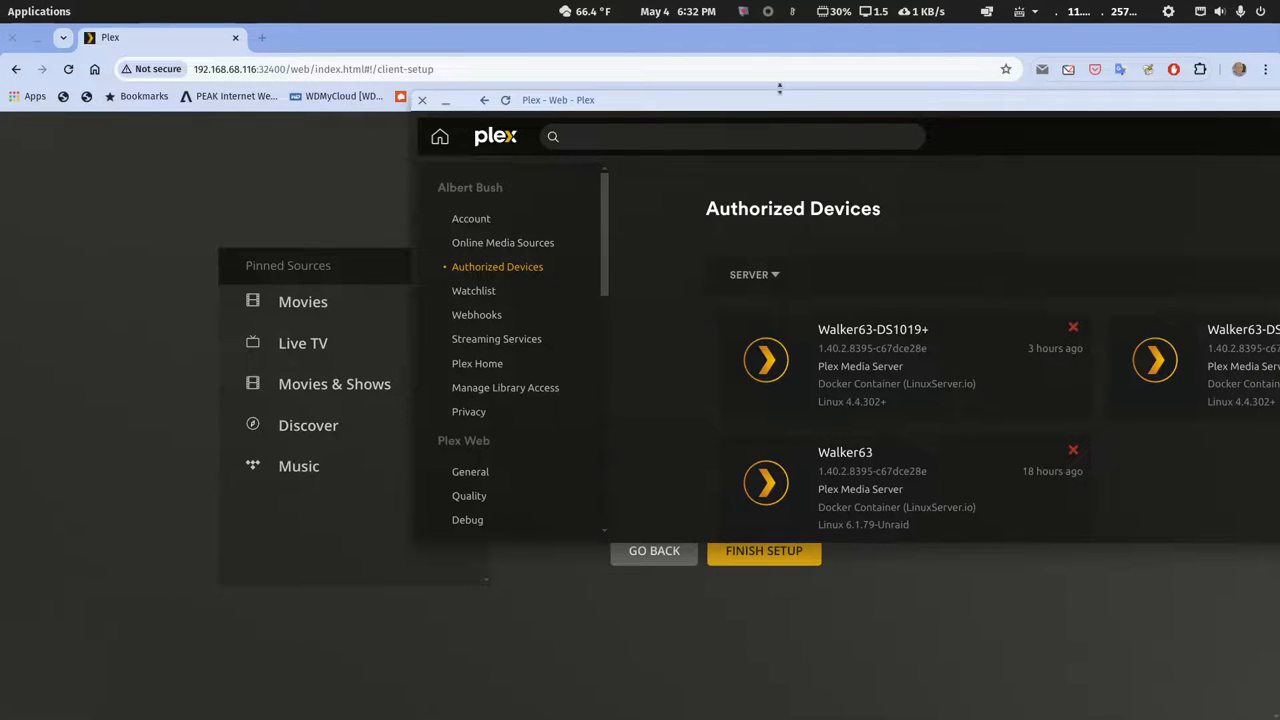
mouse_move(632, 715)
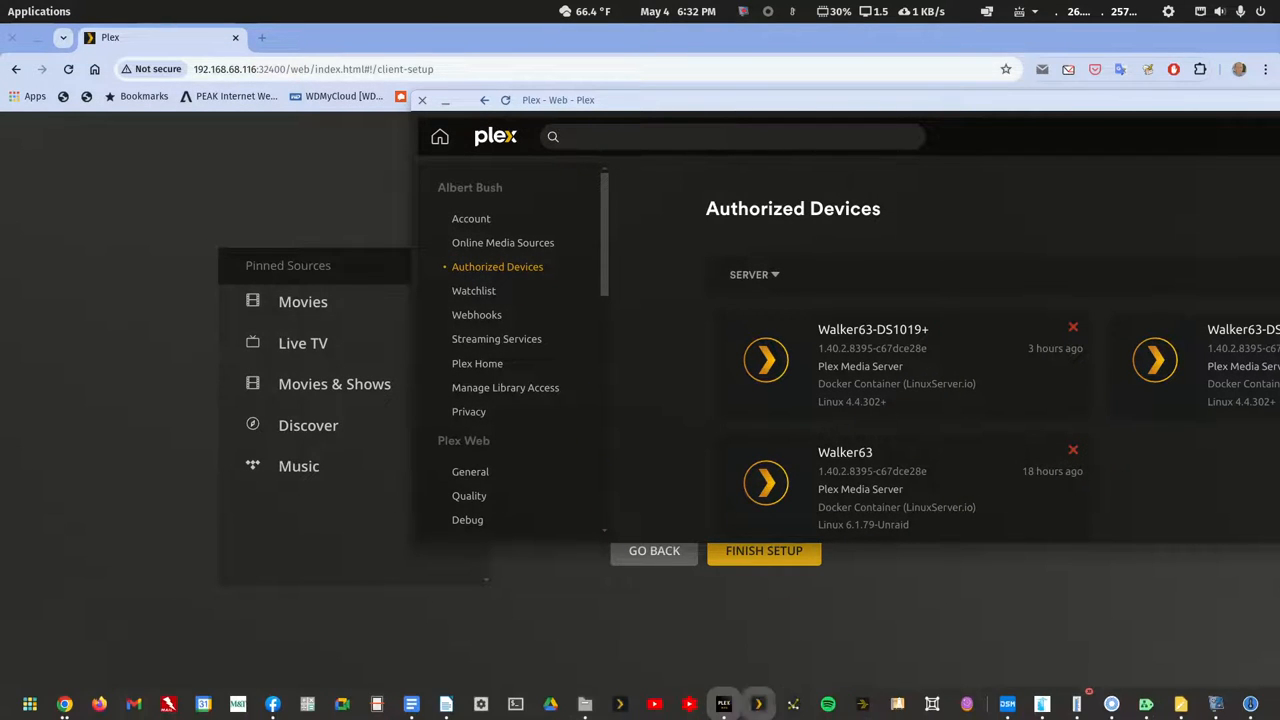
left_click(760, 706)
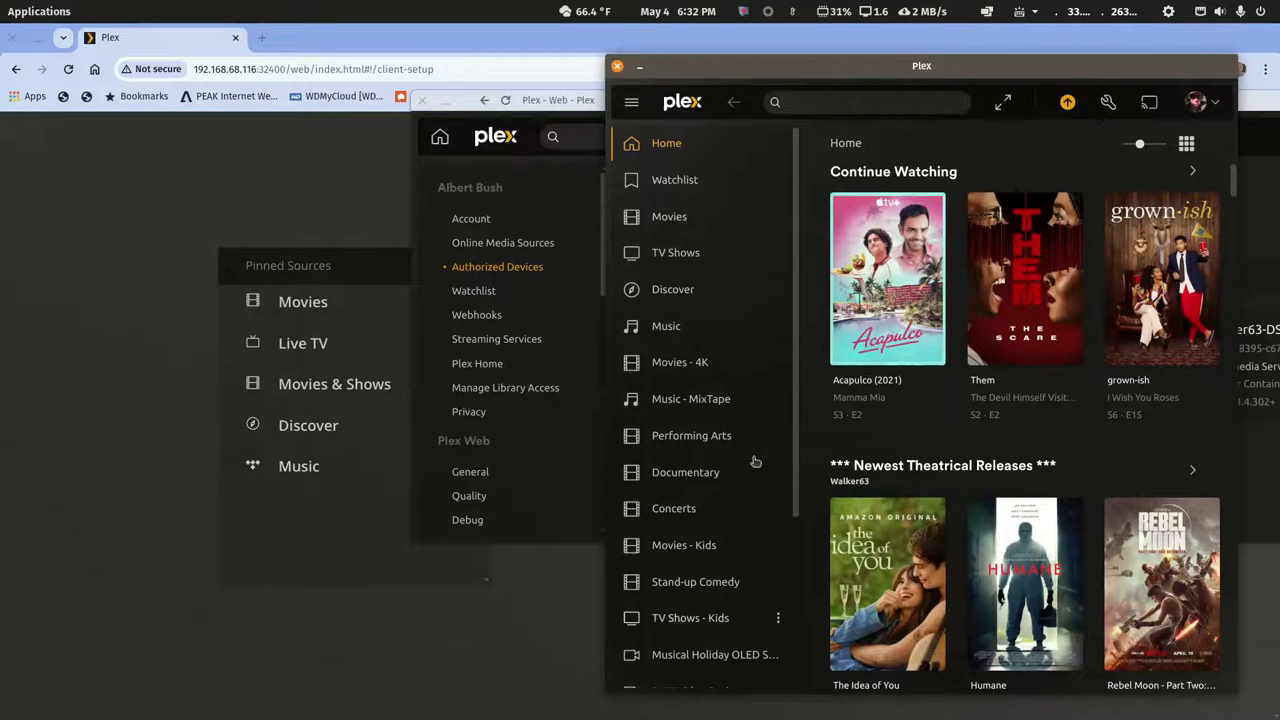
left_click(1108, 103)
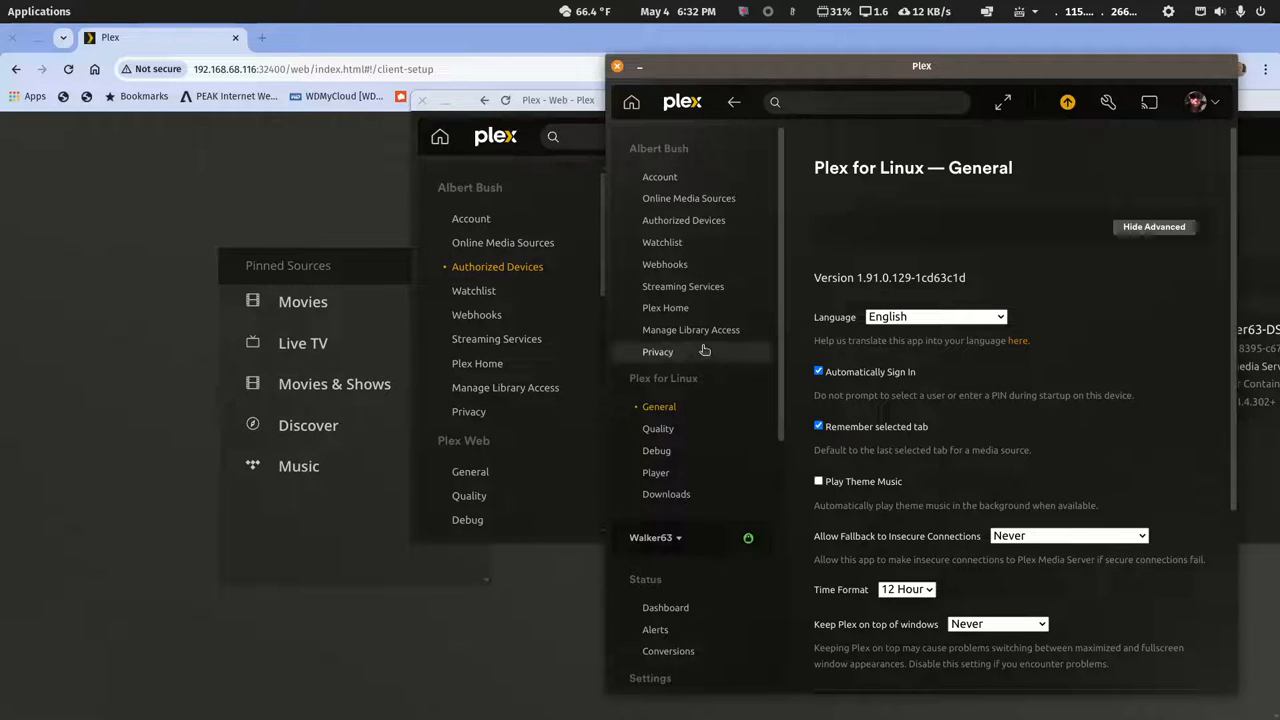
left_click(652, 537)
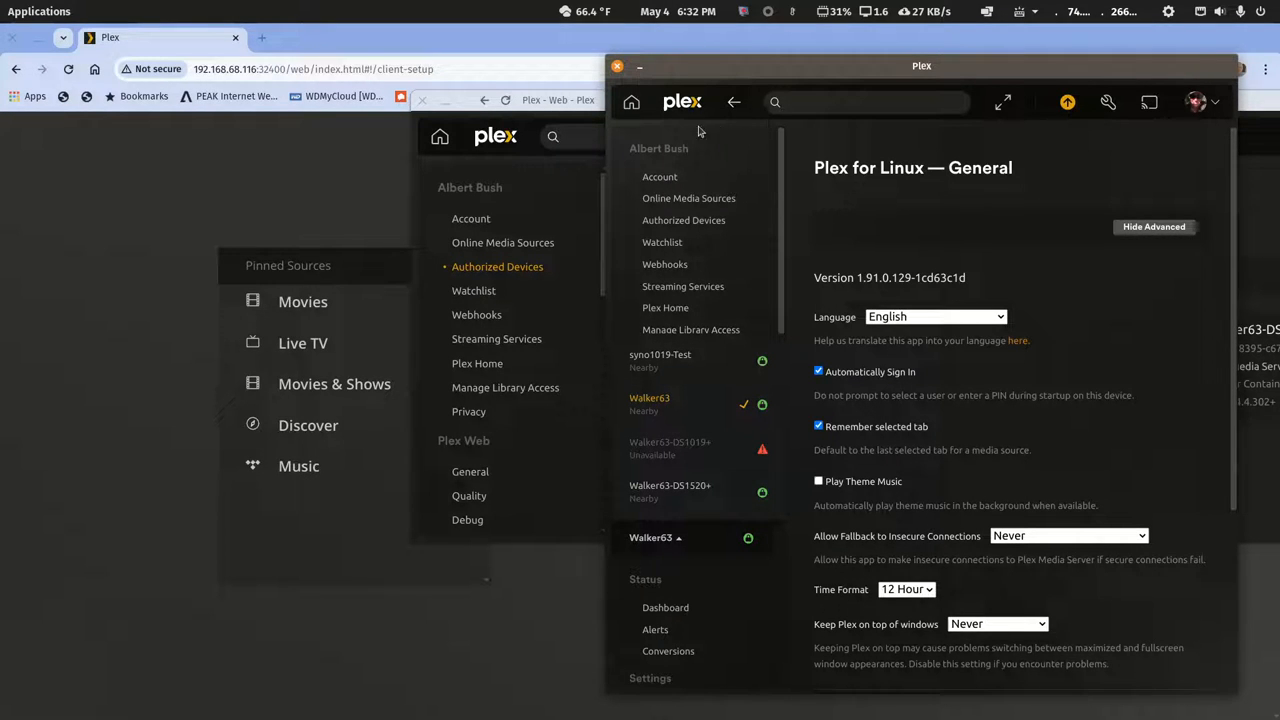
left_click(632, 104)
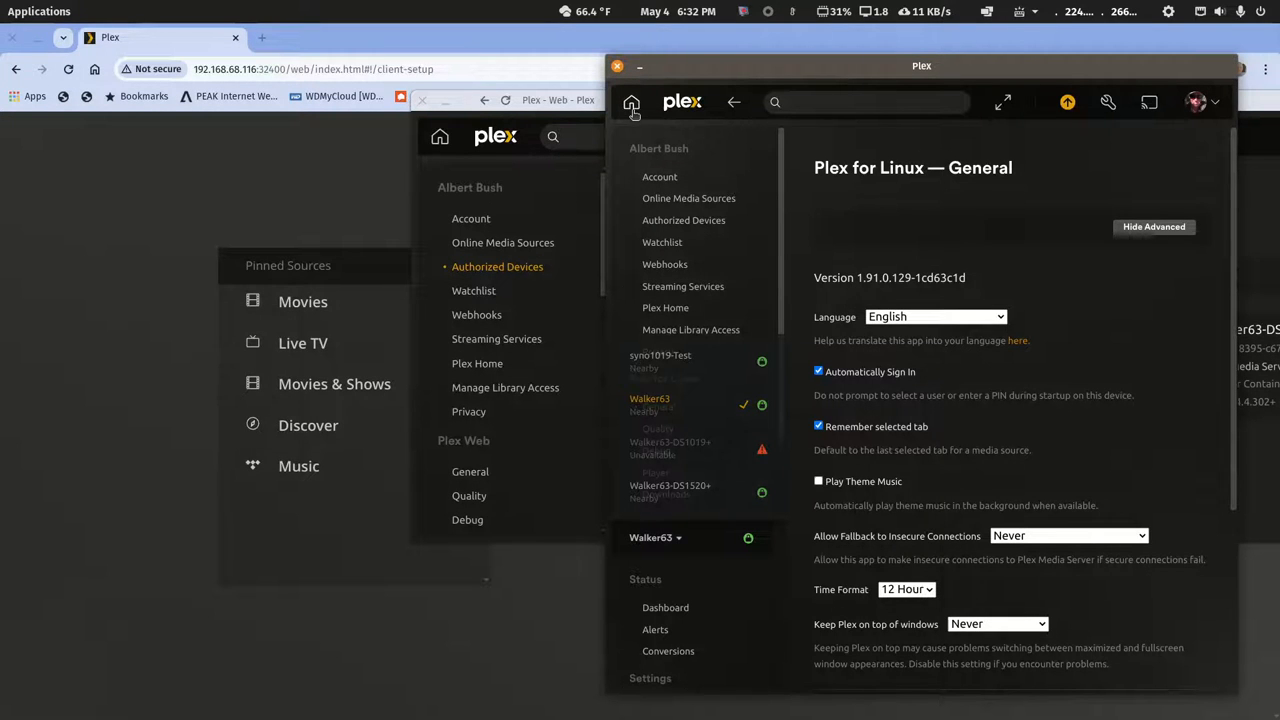
left_click(633, 107)
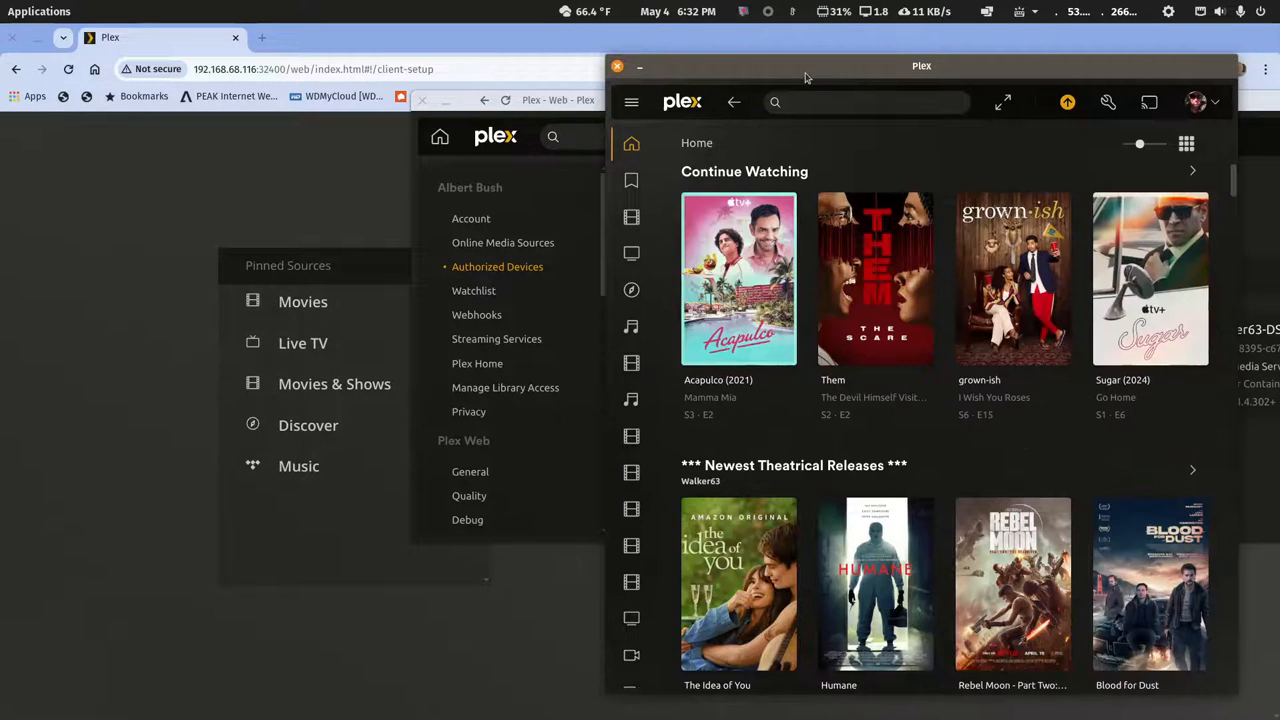
left_click_drag(806, 78, 1279, 90)
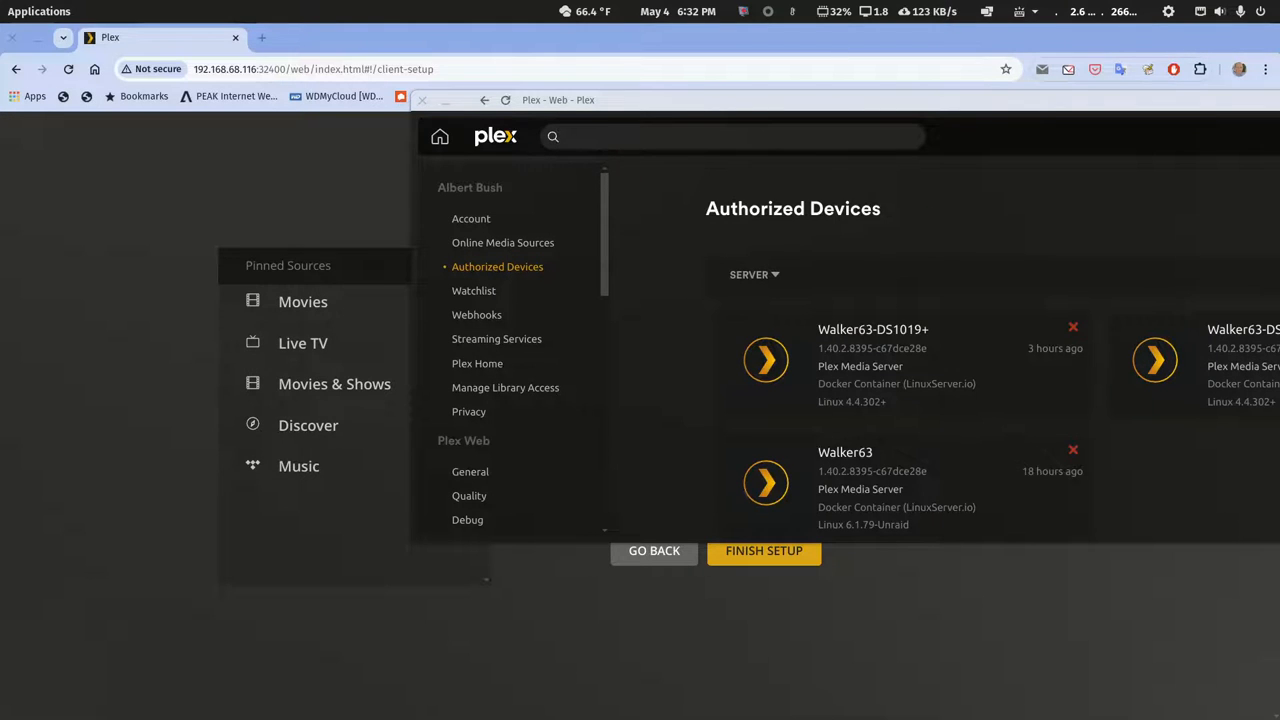
Return to the Plex Web setup, unpin Music from the sidebar sources, and finish the setup.
left_click_drag(1031, 100, 1279, 114)
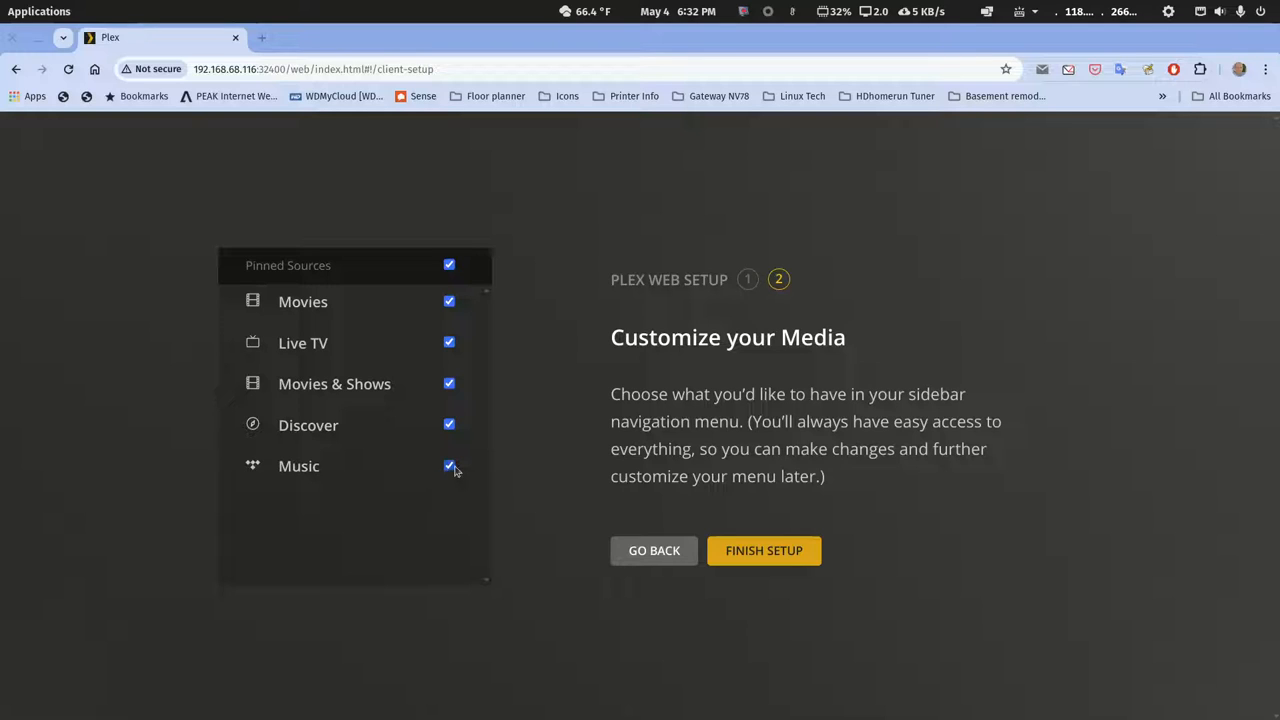
left_click(449, 467)
left_click(768, 553)
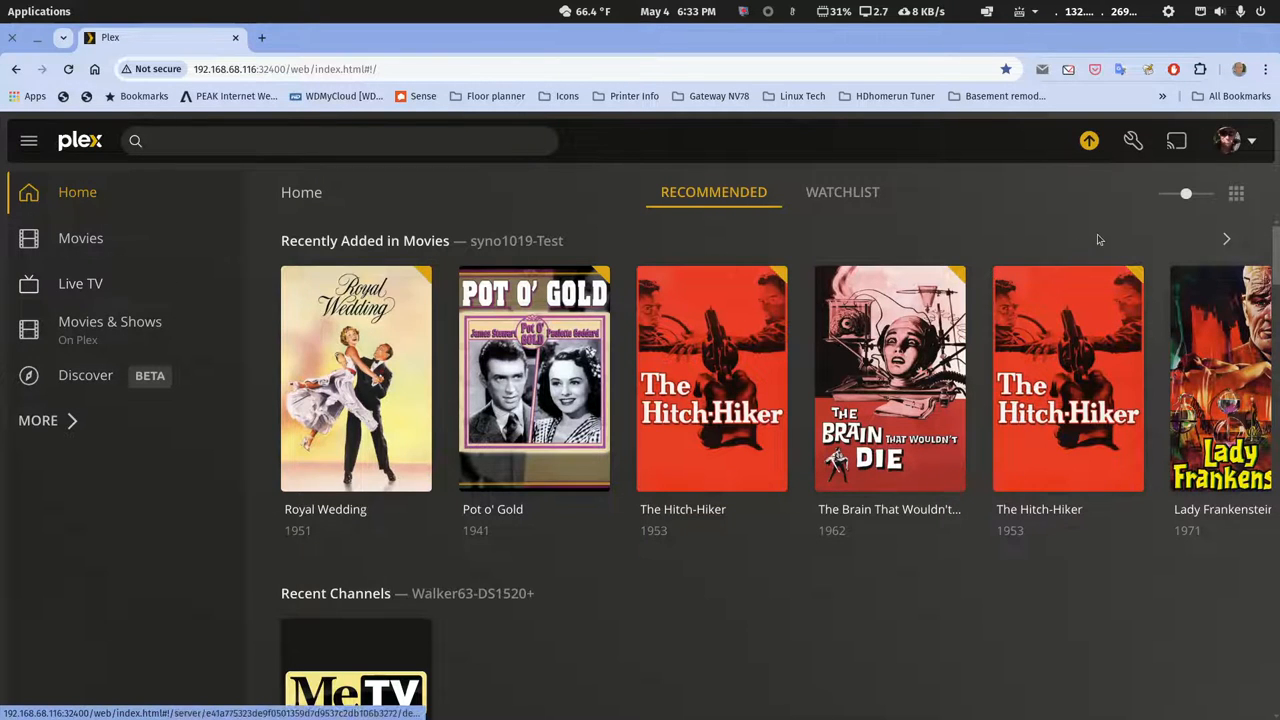
Download the syno1019-Test server update, version 1.40.2.8395, and save the DSM7 .spk package in Downloads.
left_click(1089, 143)
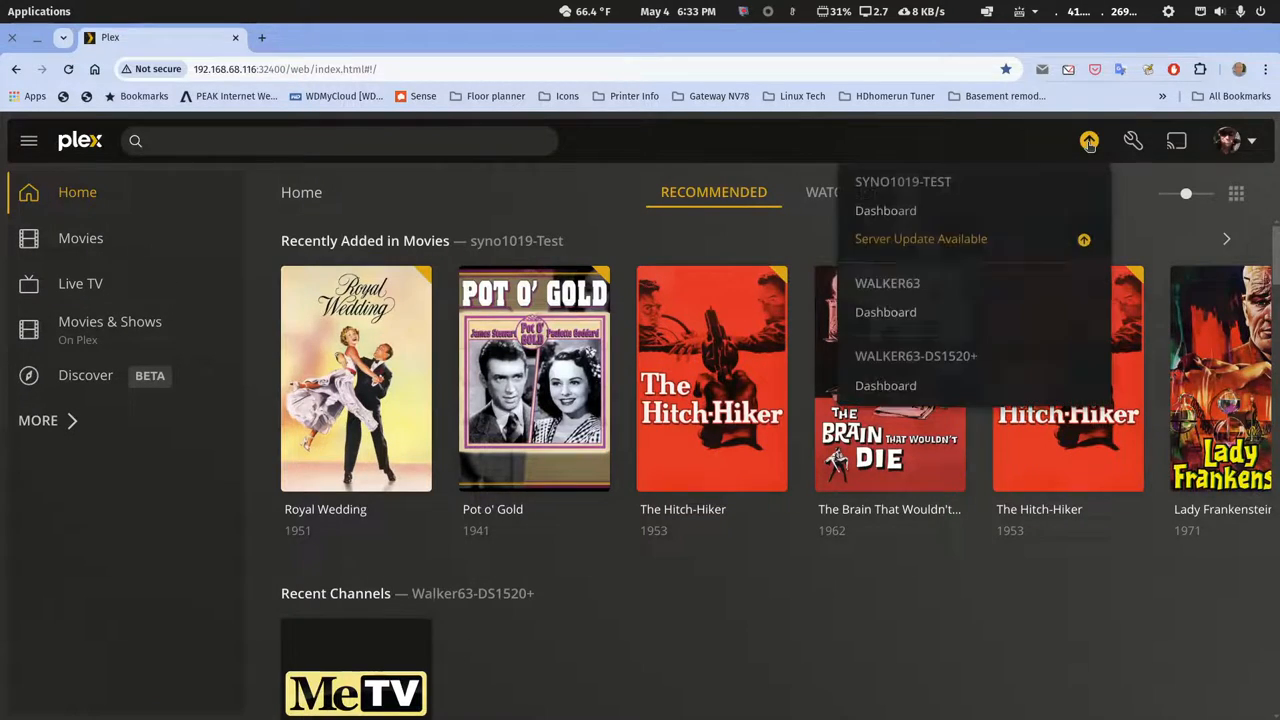
left_click(936, 240)
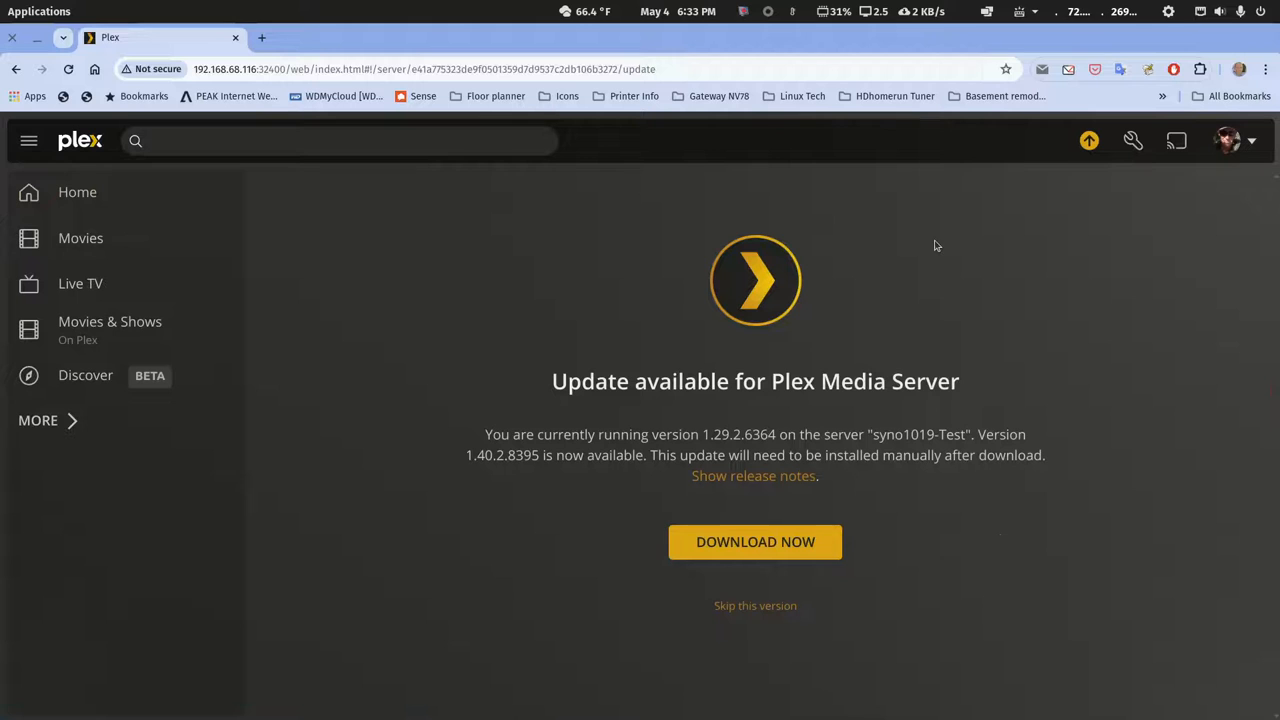
left_click(785, 543)
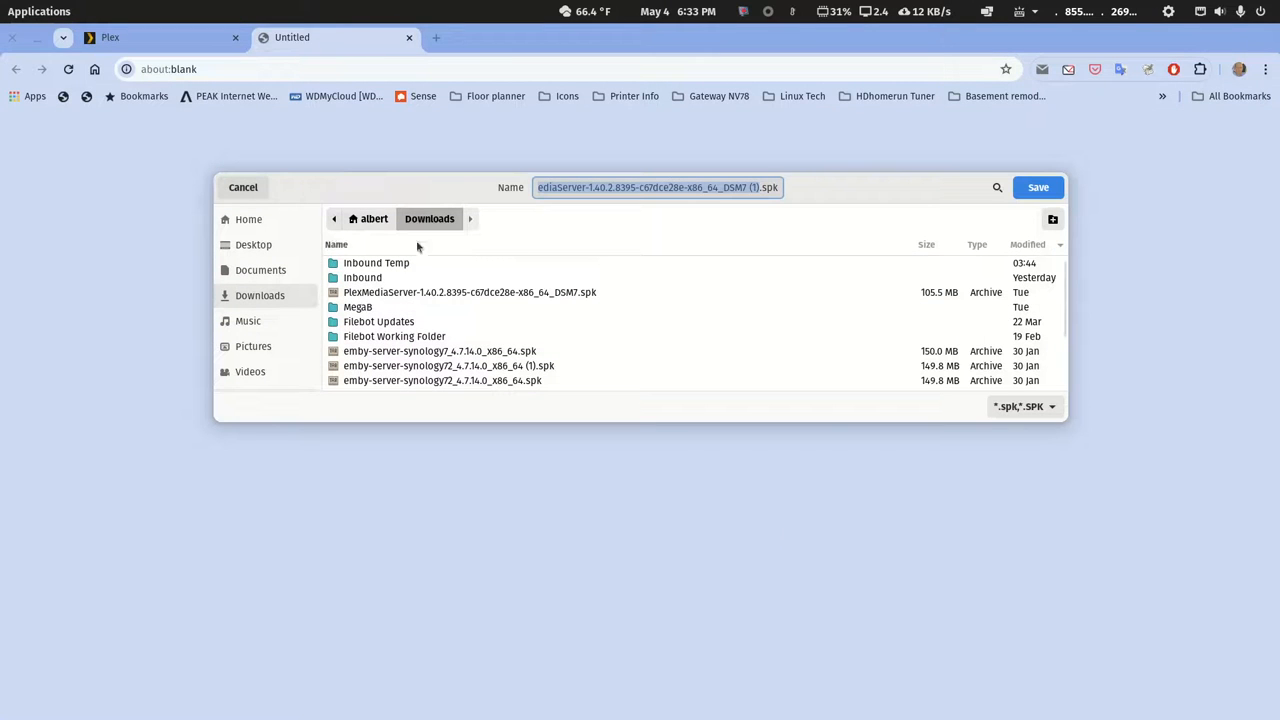
left_click(1048, 191)
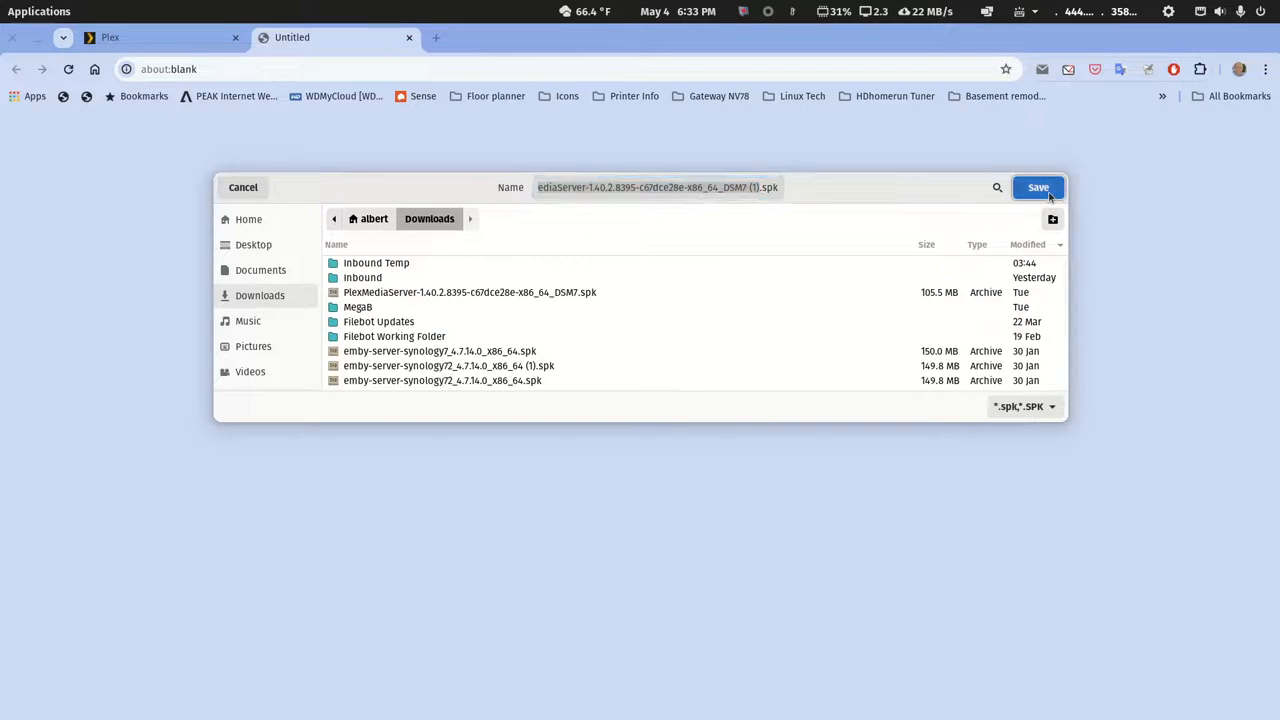
double_click(808, 46)
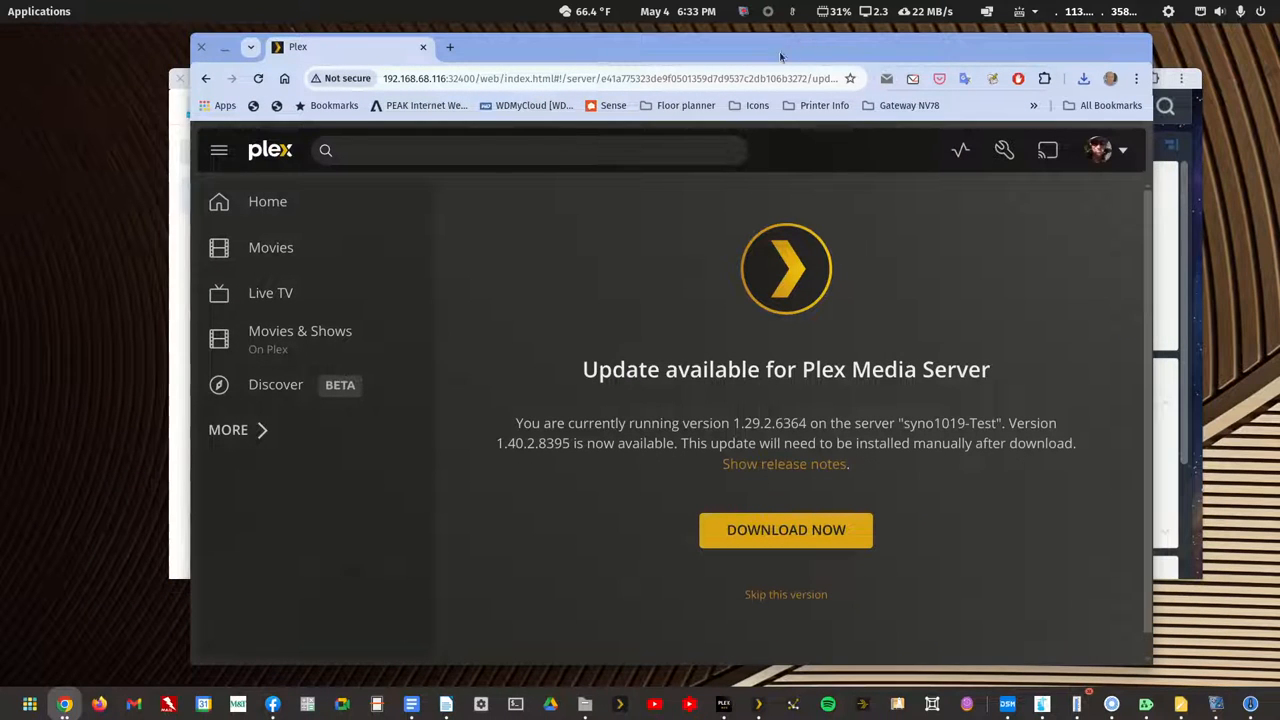
Open the syno1019-Test Movies library, briefly play Royal Wedding, and close the player.
left_click(281, 250)
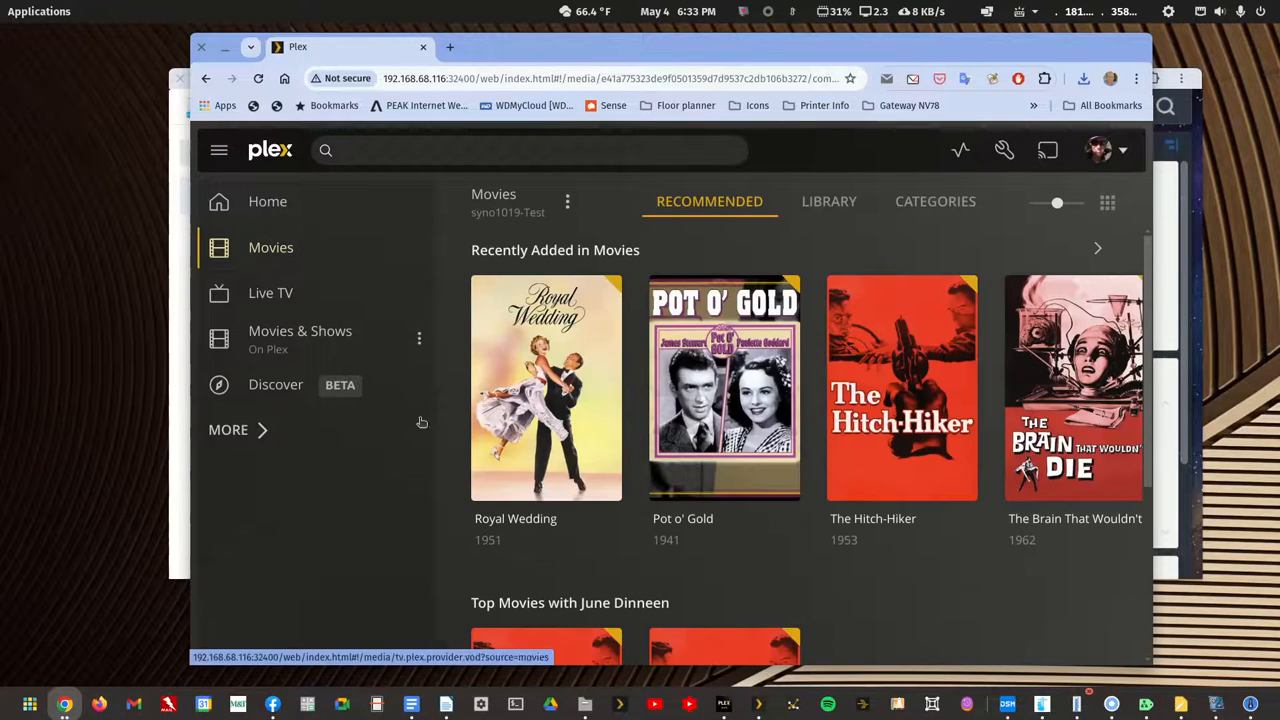
left_click(557, 400)
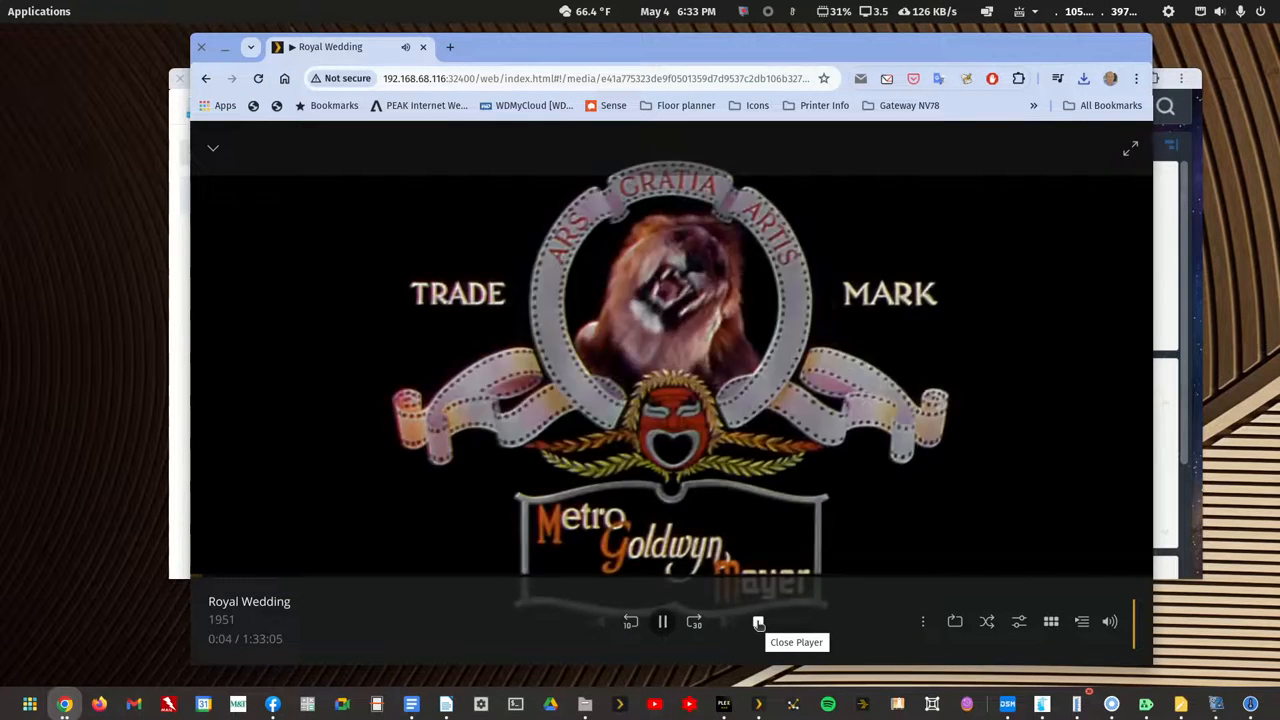
left_click(758, 622)
mouse_move(845, 395)
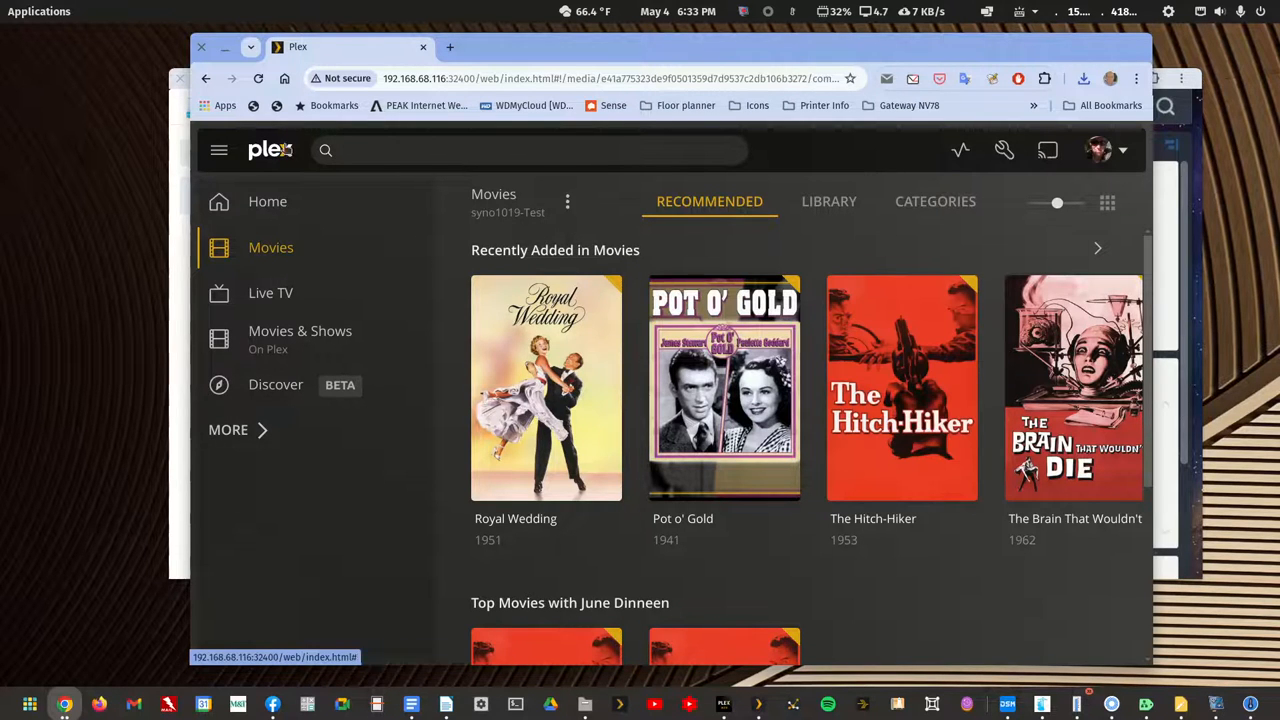
Switch to Synology Package Center, stop the Plex Media Server package, and run it again.
left_click_drag(506, 49, 1279, 140)
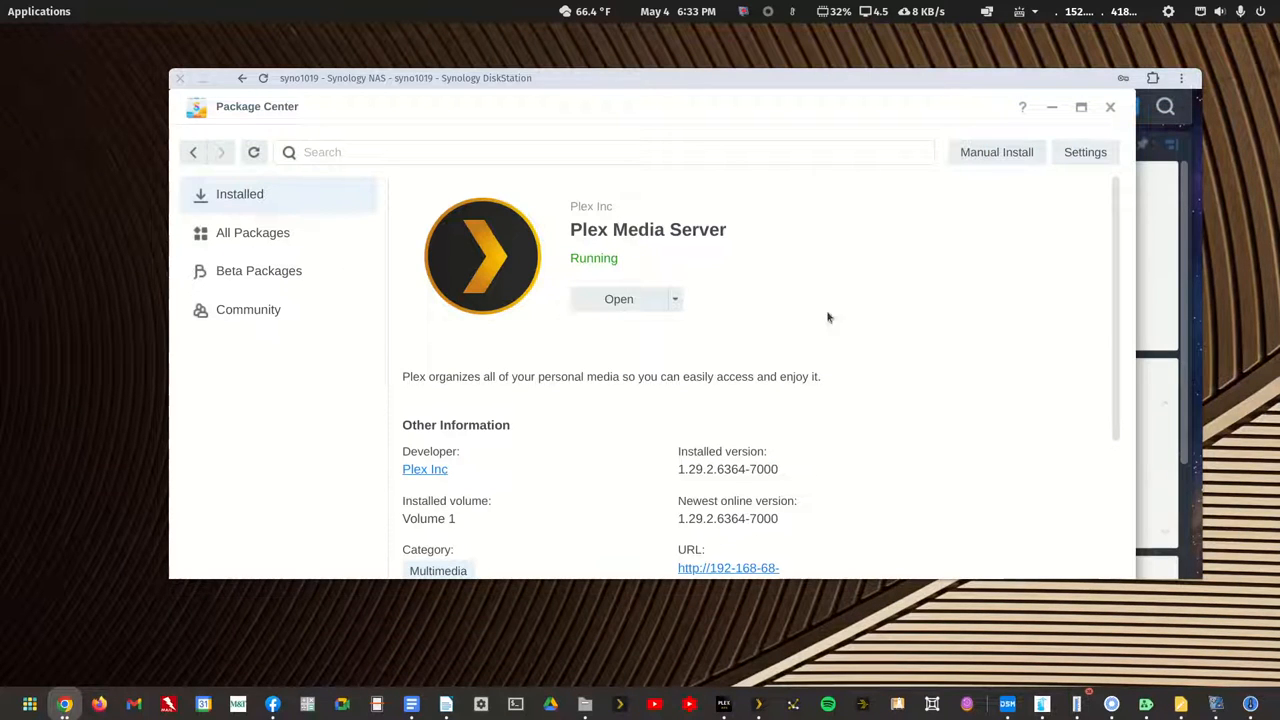
left_click(675, 301)
left_click(630, 334)
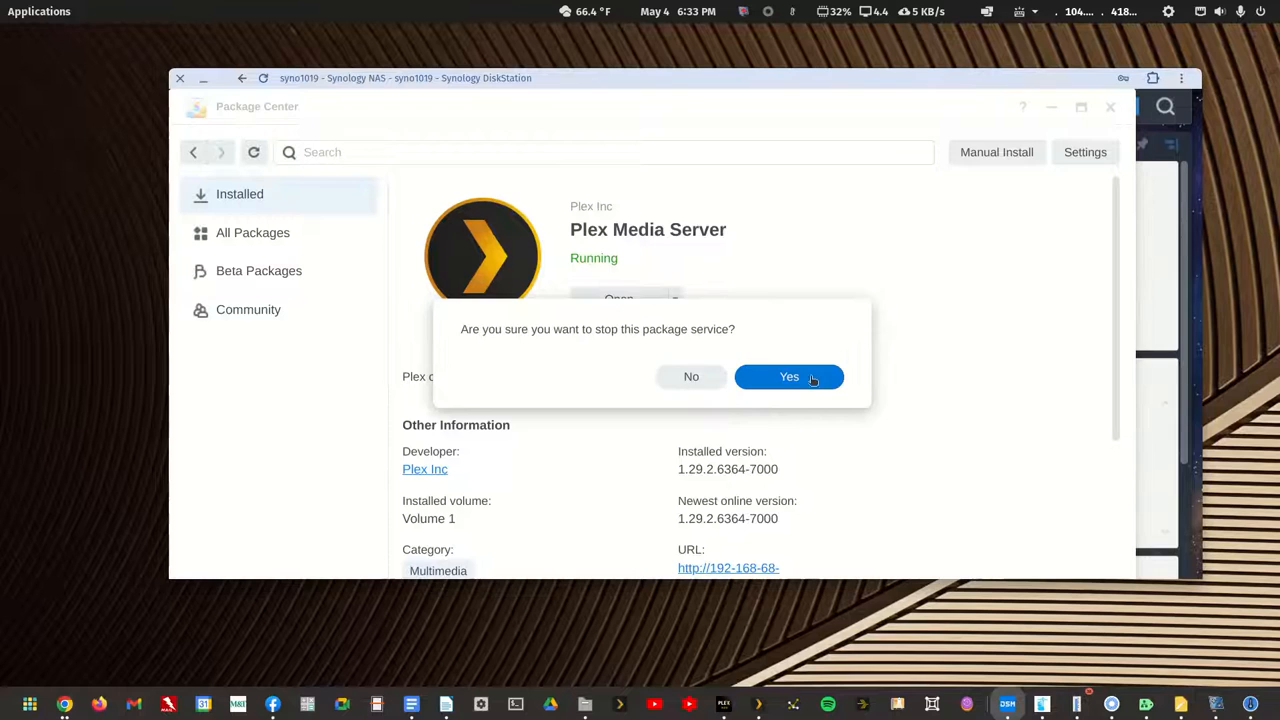
left_click(789, 377)
left_click_drag(1279, 150, 608, 48)
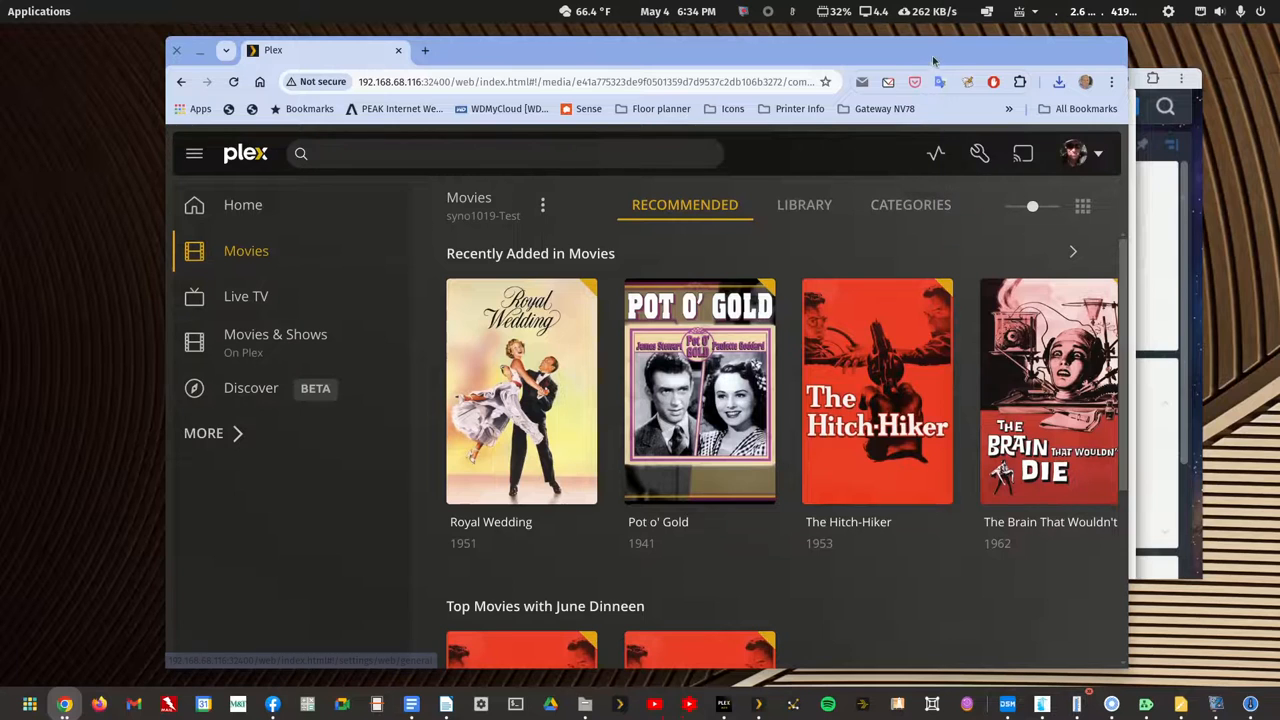
left_click_drag(933, 60, 1279, 76)
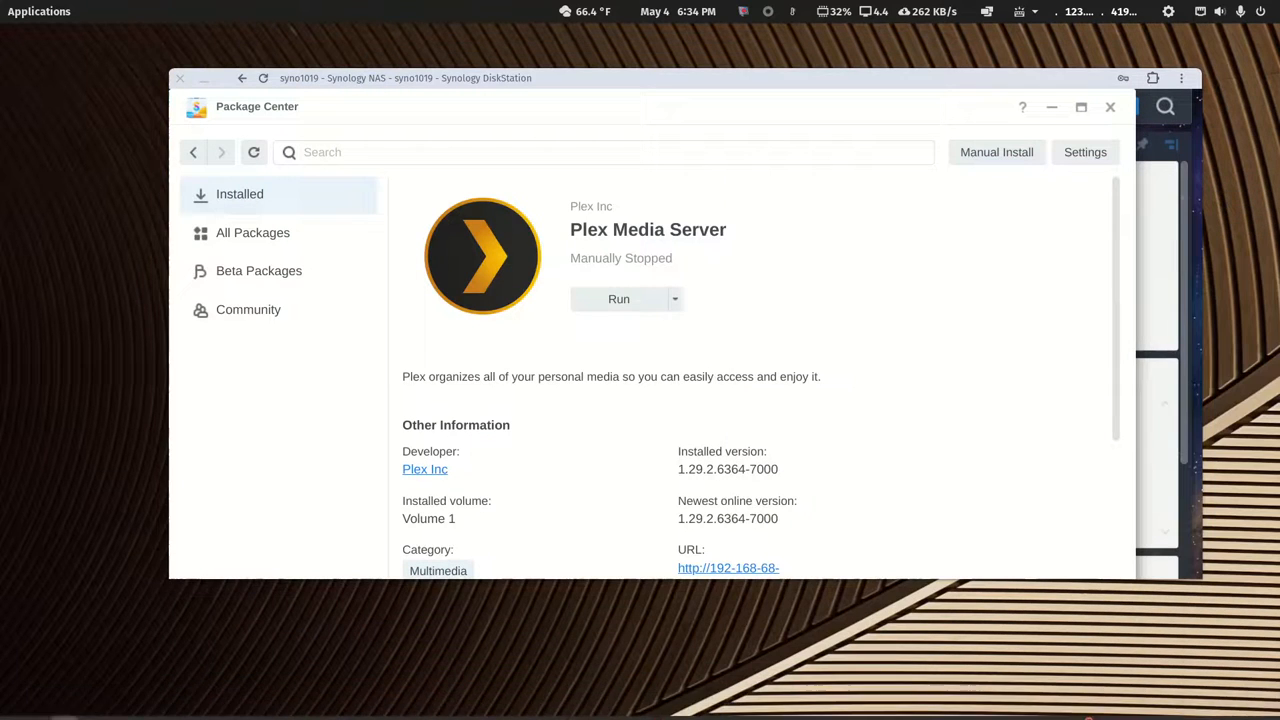
left_click(626, 305)
Switch to Plex Web, open its settings, reload the page, and select the server owner's user profile.
left_click_drag(1275, 76, 917, 66)
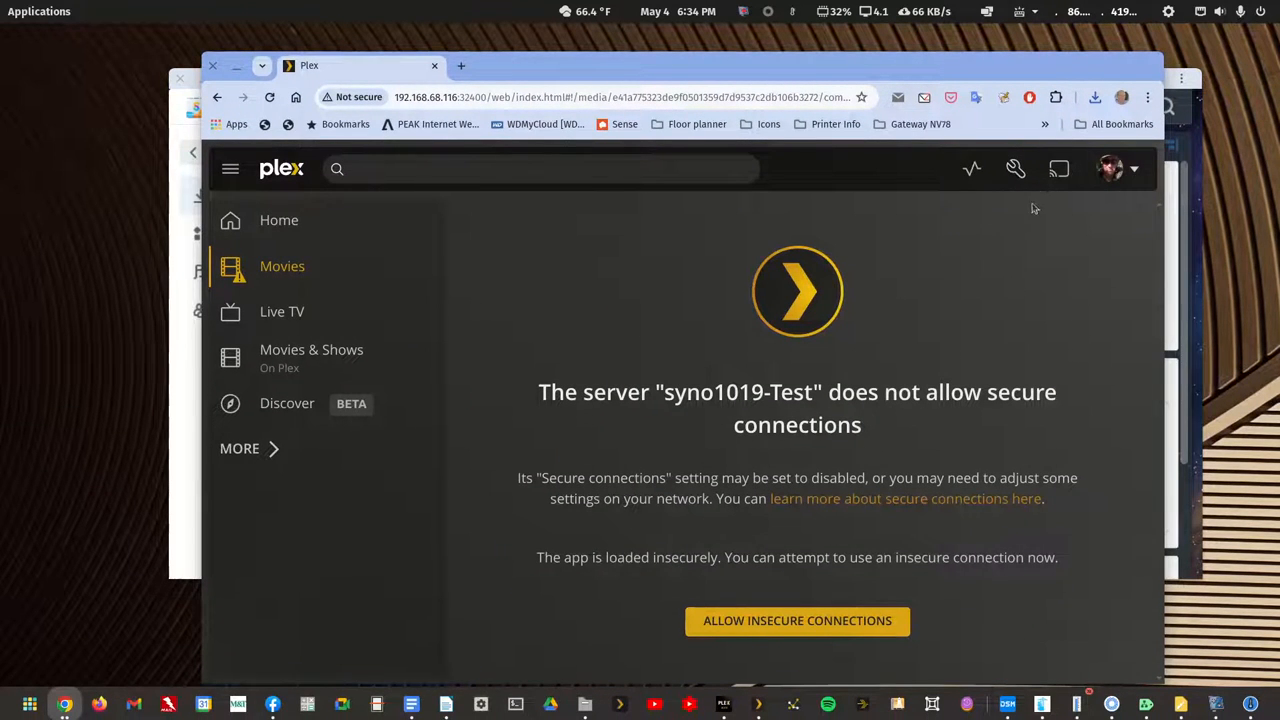
left_click(1020, 174)
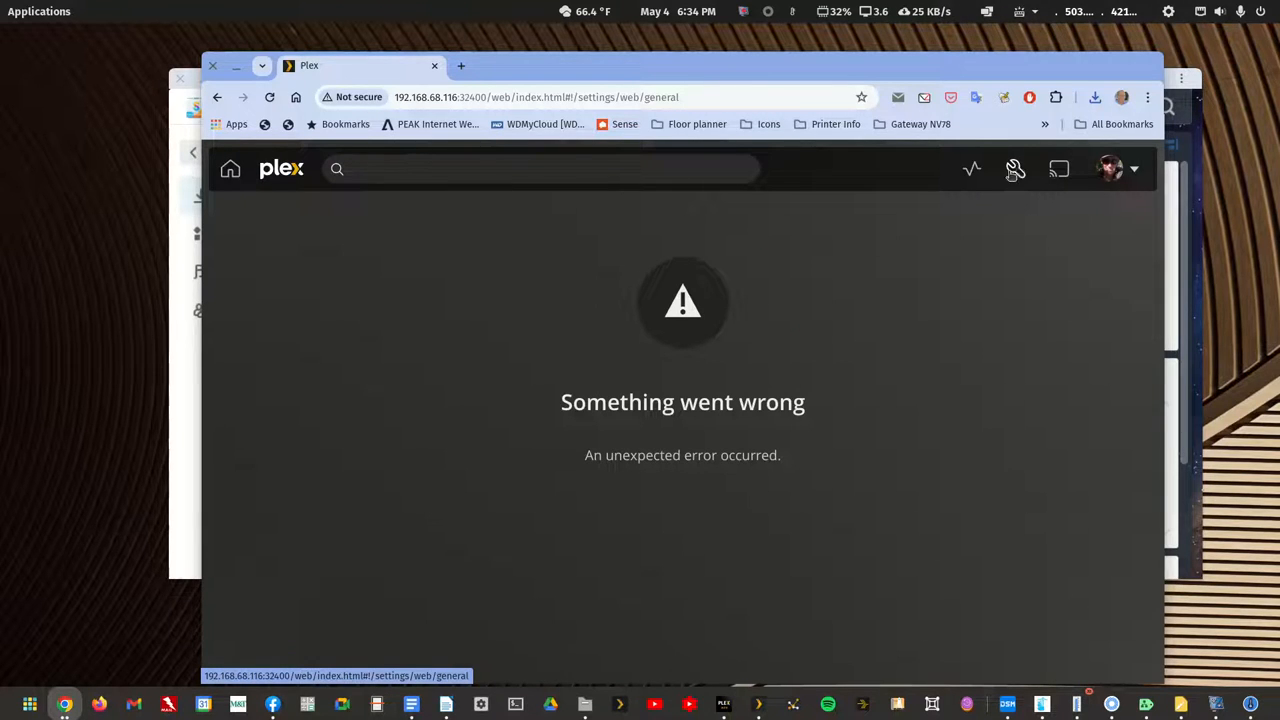
left_click(269, 98)
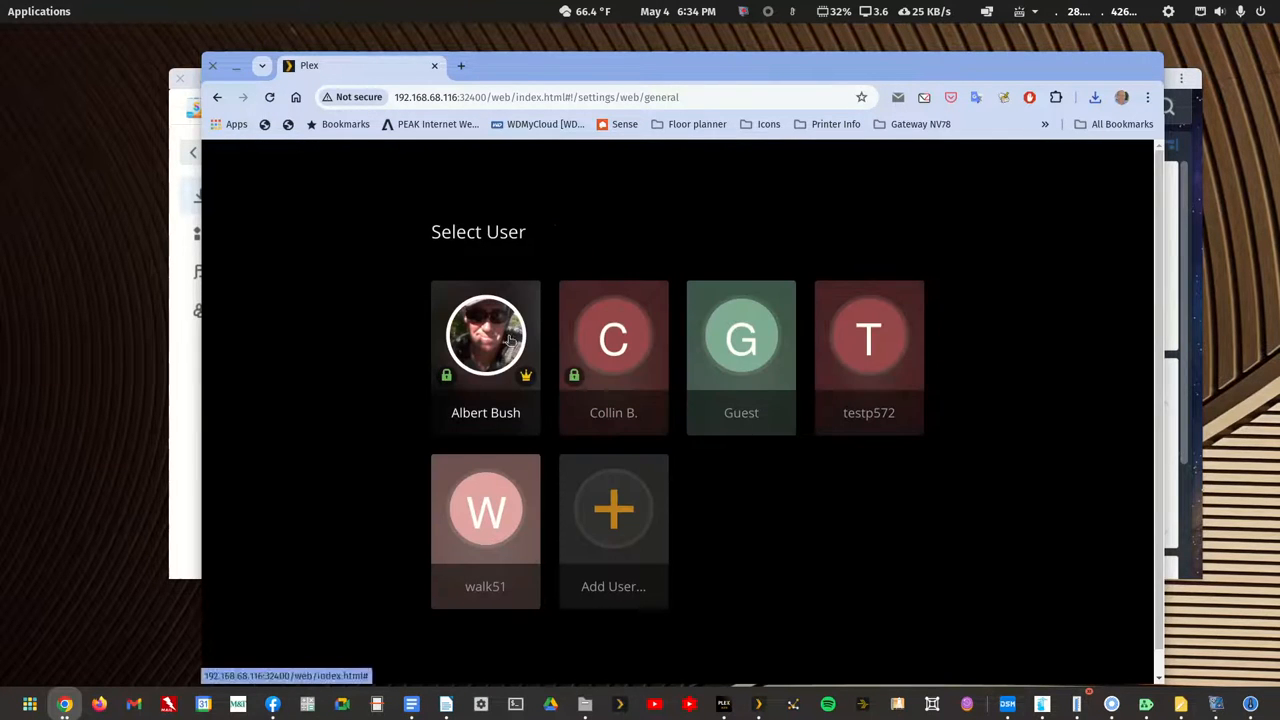
left_click(500, 337)
left_click_drag(753, 73, 1279, 80)
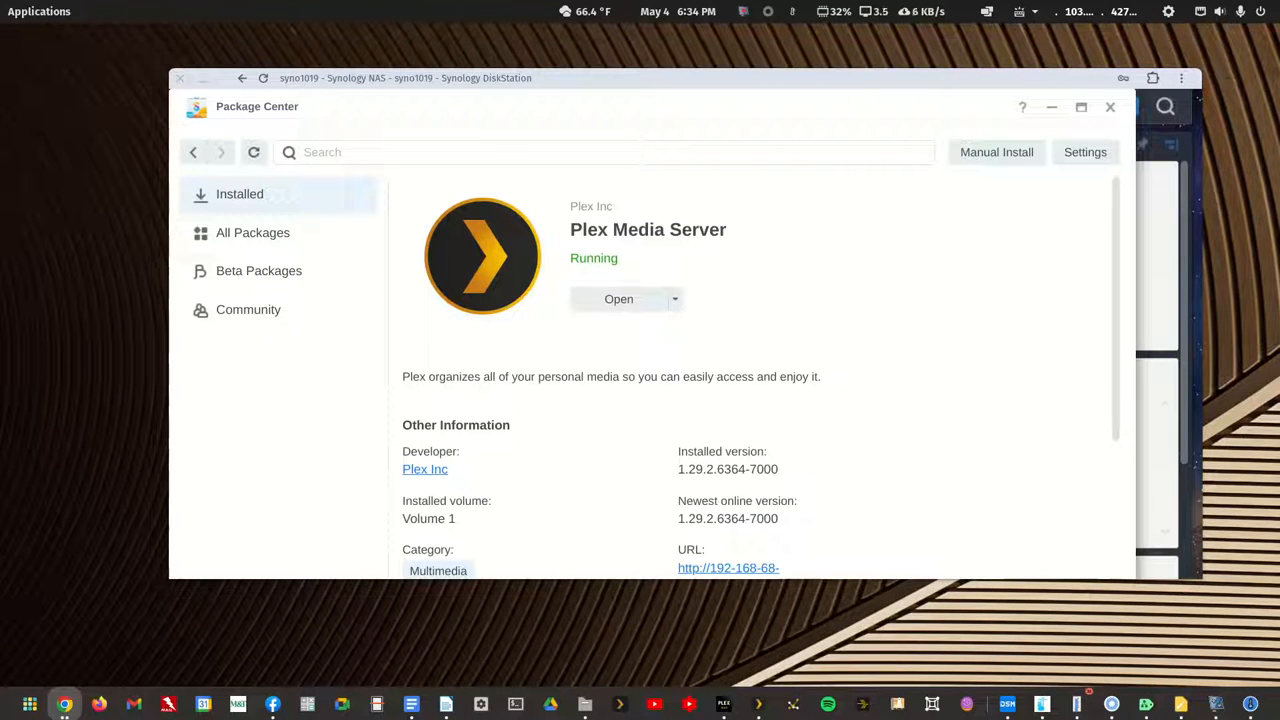
Enable Automatically Sign In in Plex Web's General settings and save the changes.
left_click_drag(1279, 66, 806, 62)
left_click(416, 508)
scroll(571, 503, "down", 3)
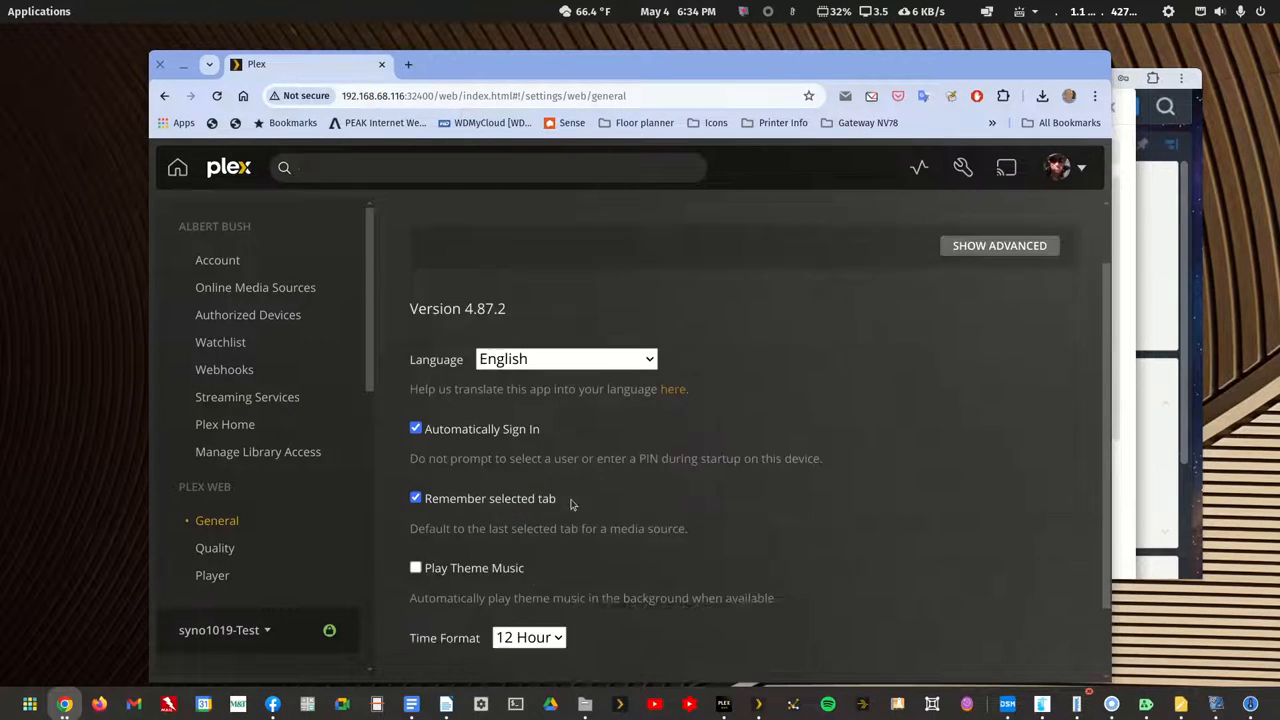
left_click(478, 624)
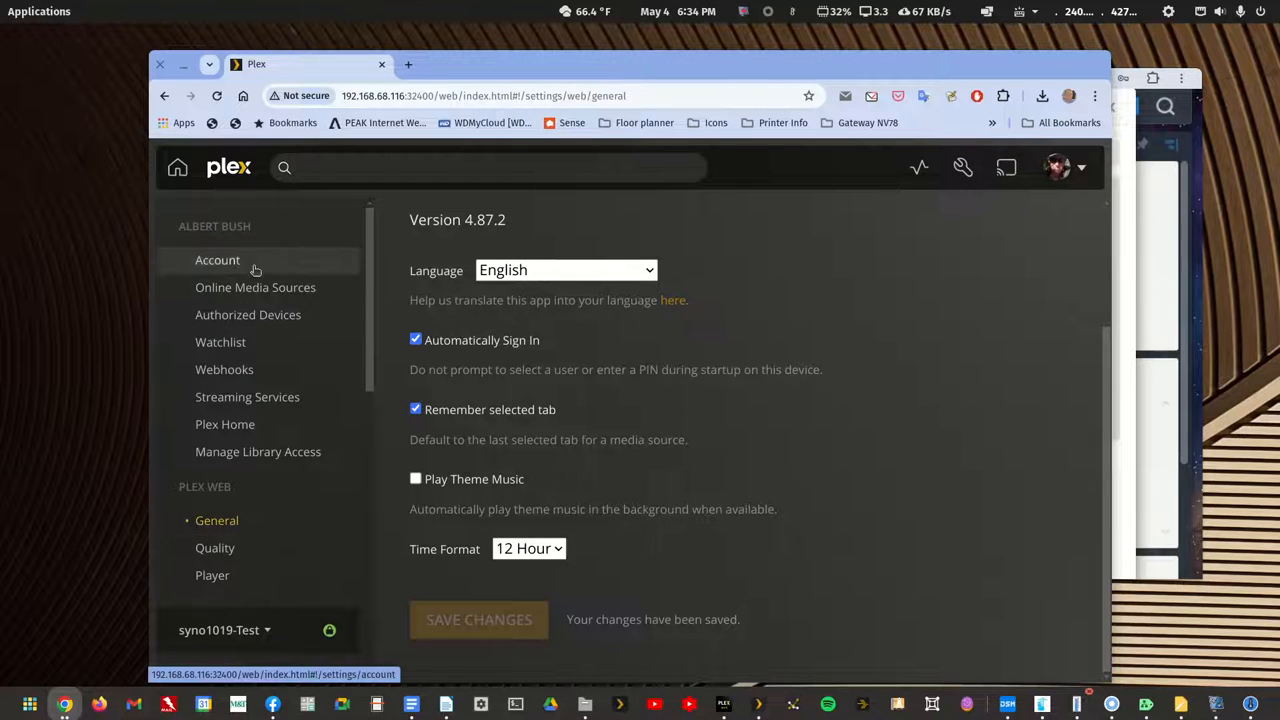
Examine the version in the syno1019-Test server's General settings, and switch back to Synology Package Center.
scroll(268, 343, "down", 4)
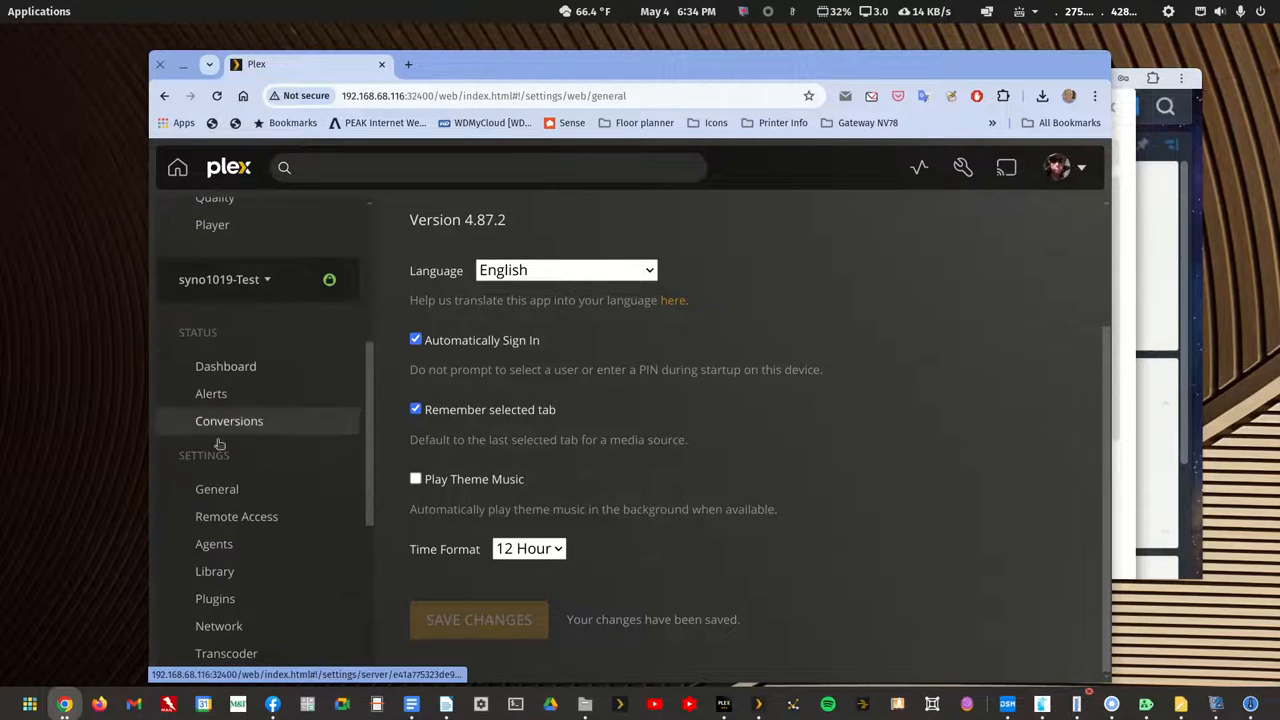
left_click(216, 487)
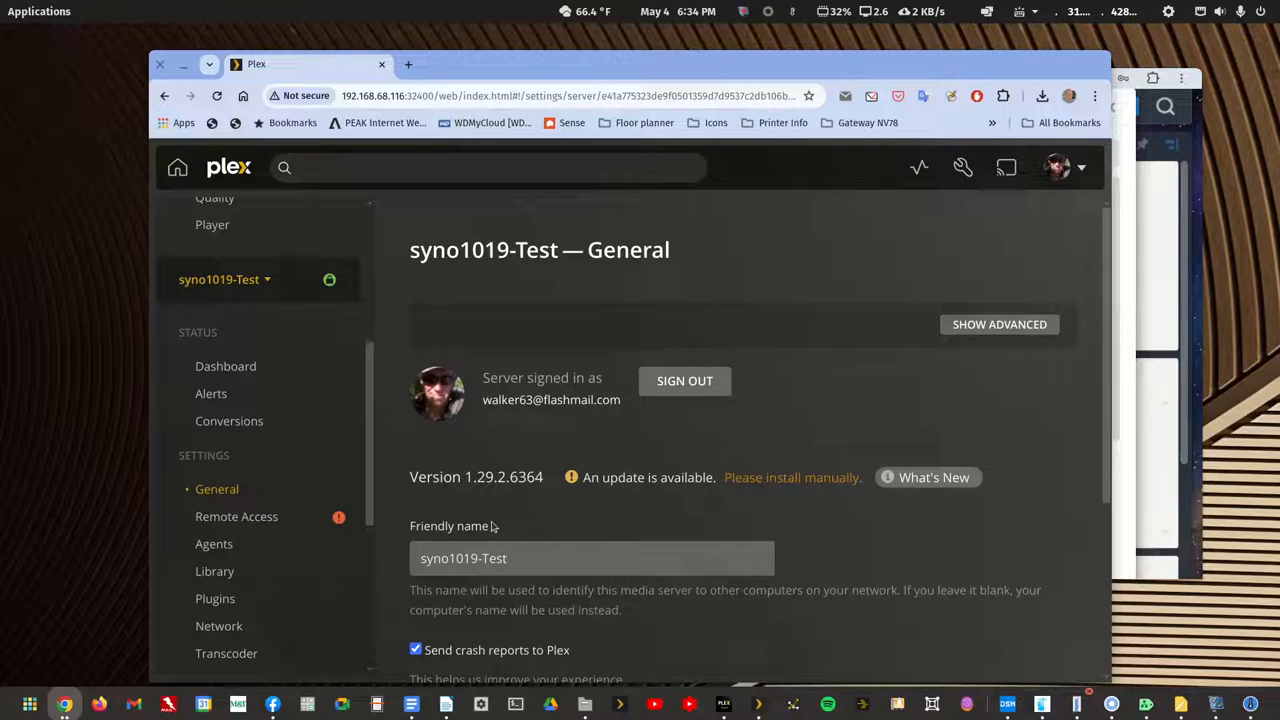
left_click_drag(482, 63, 1042, 719)
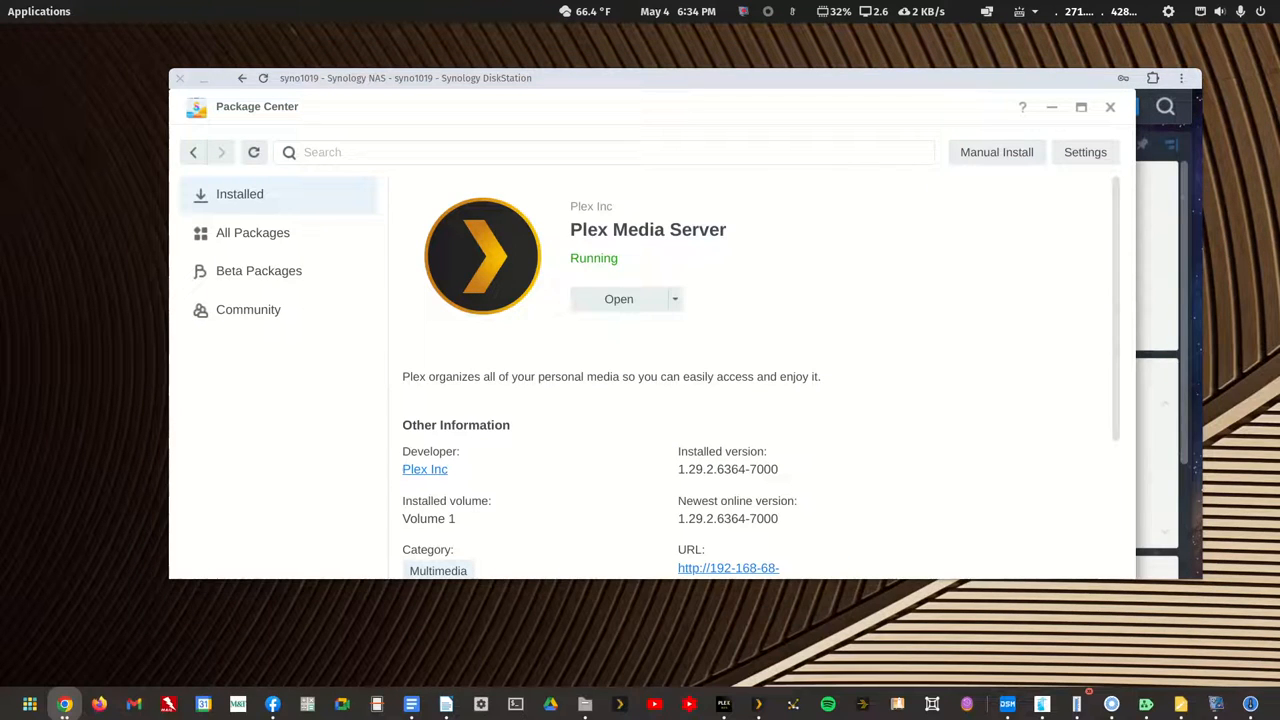
Stop the Plex Media Server package and confirm stopping the service.
left_click(675, 299)
left_click(640, 346)
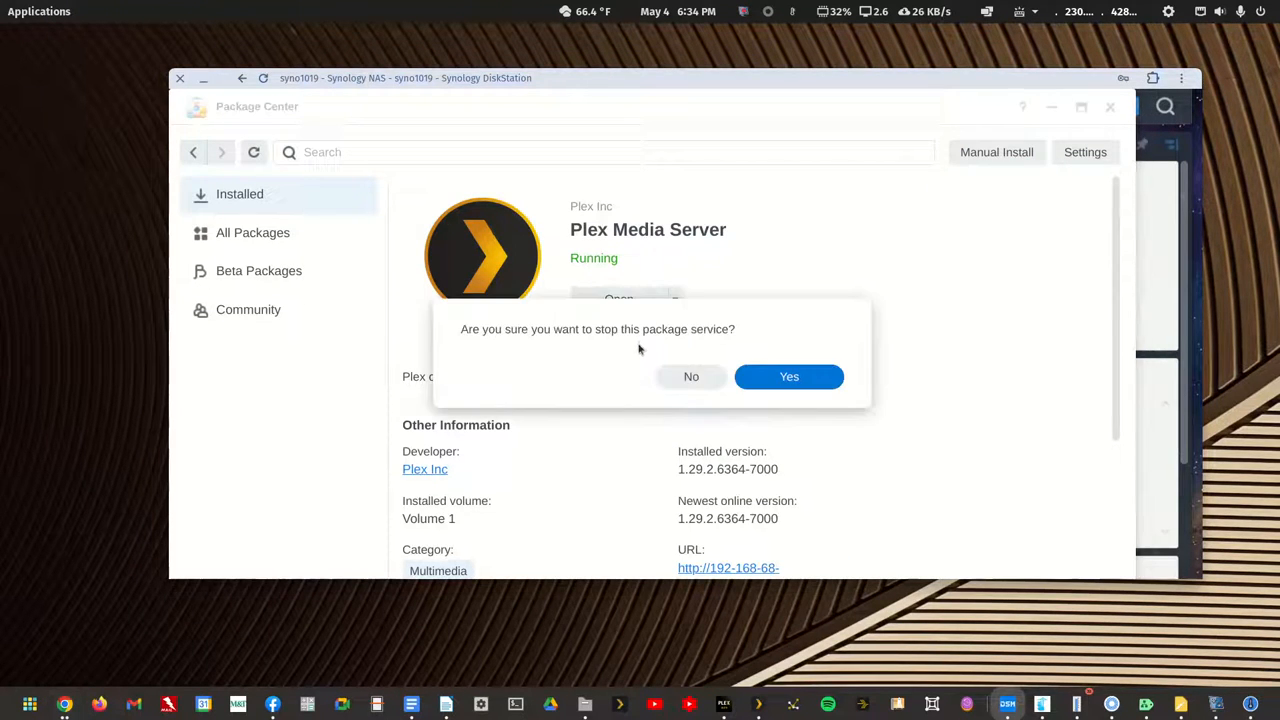
left_click(802, 380)
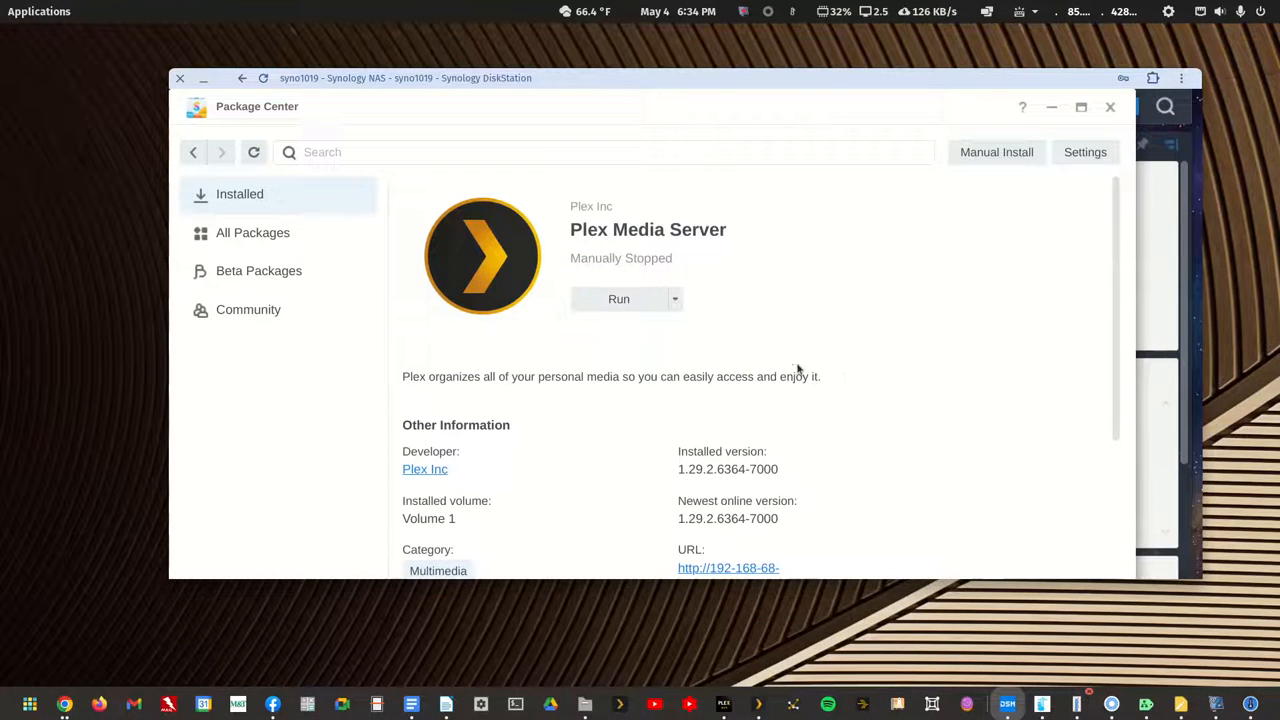
left_click(1001, 157)
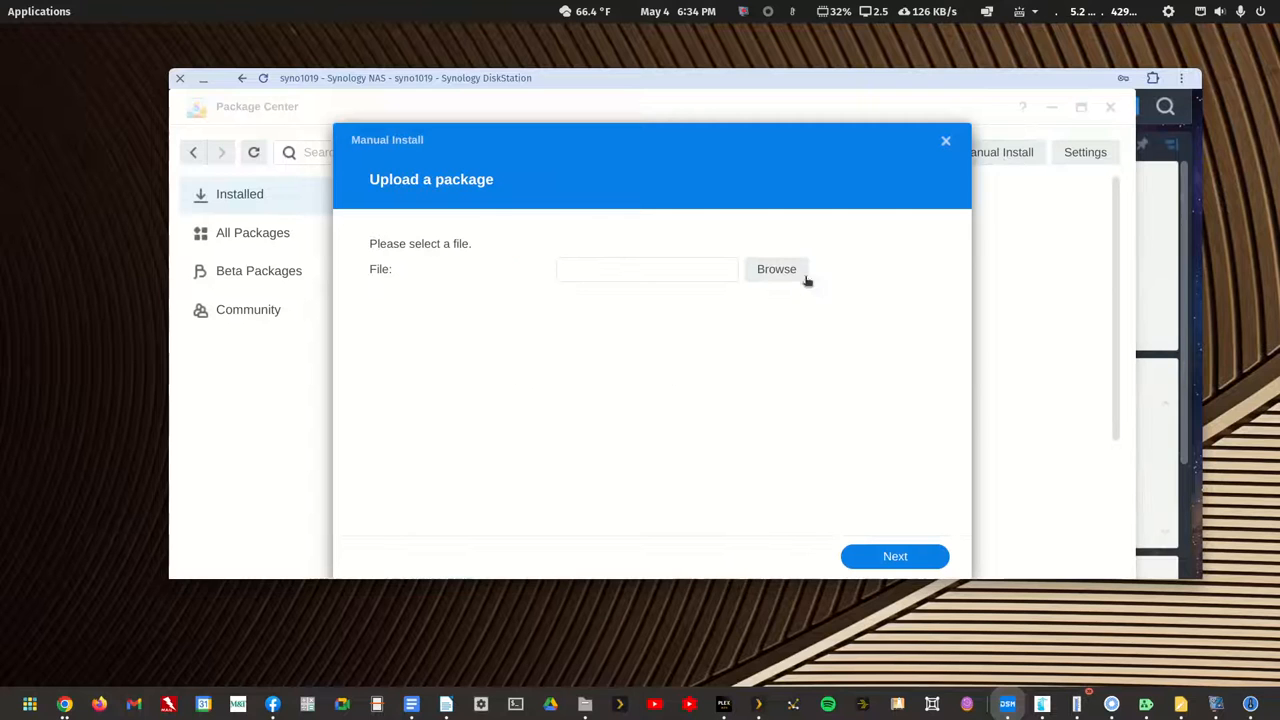
left_click(772, 272)
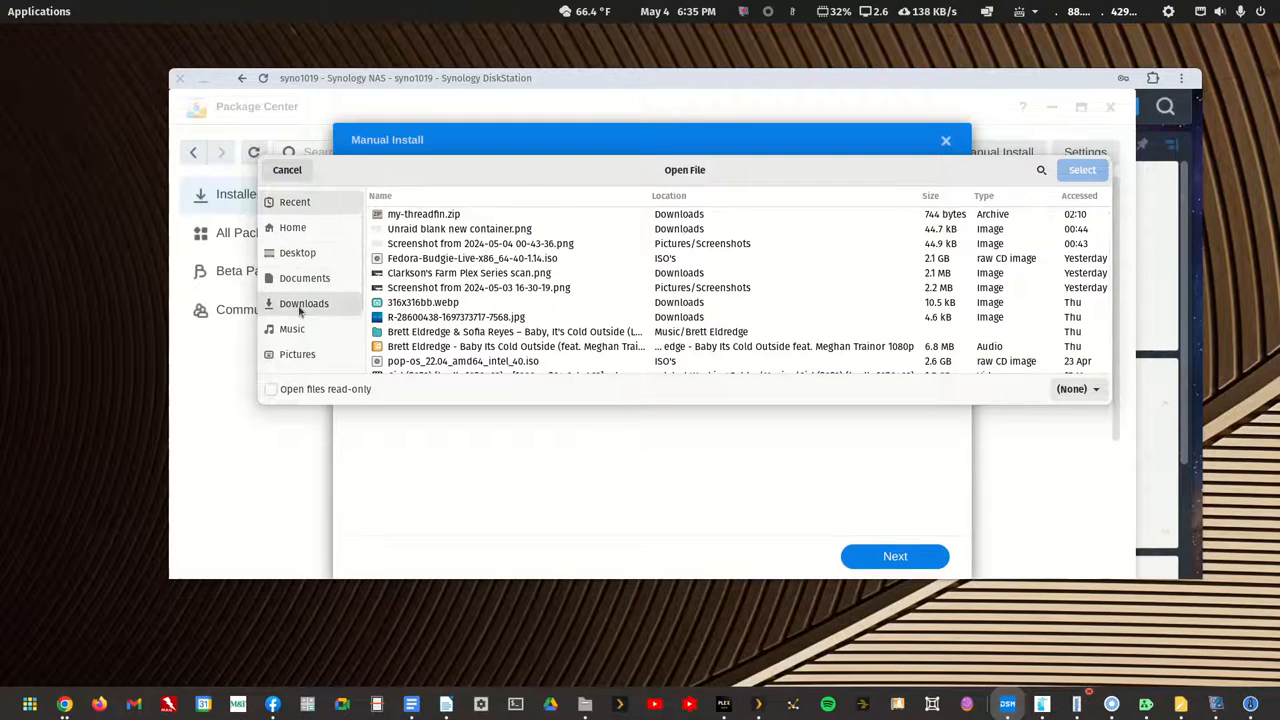
left_click(299, 308)
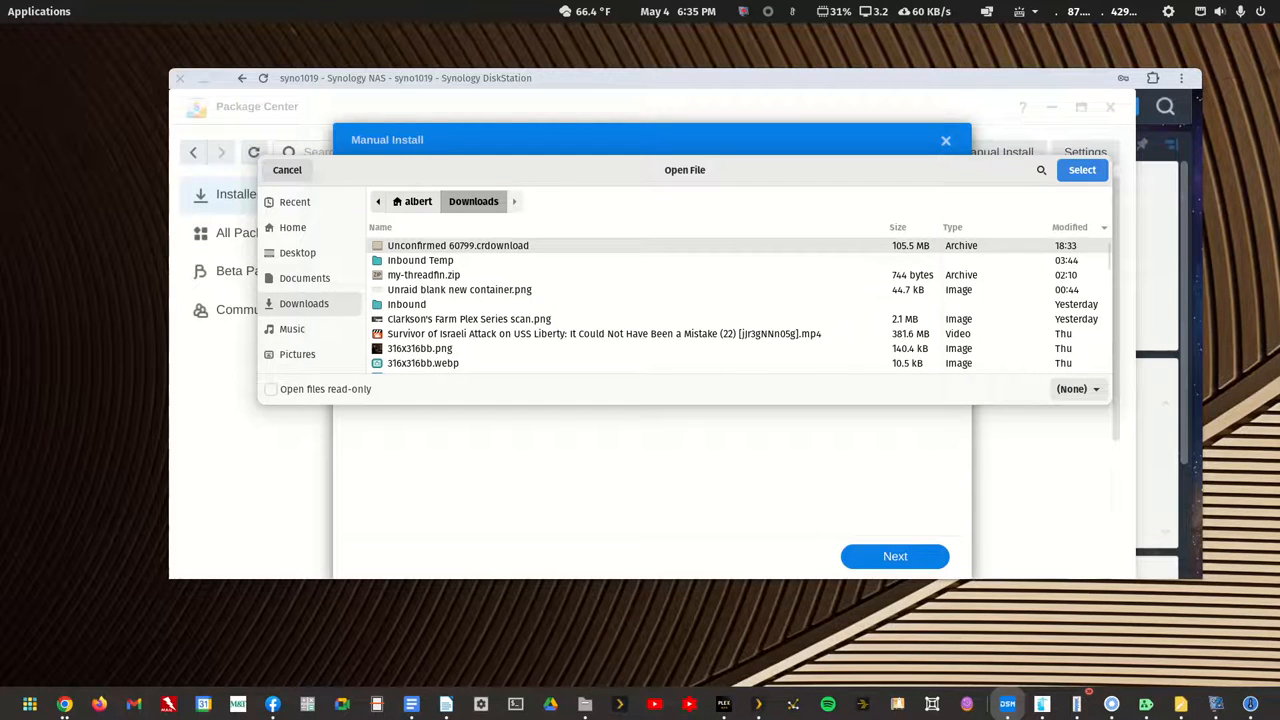
left_click_drag(0, 140, 636, 115)
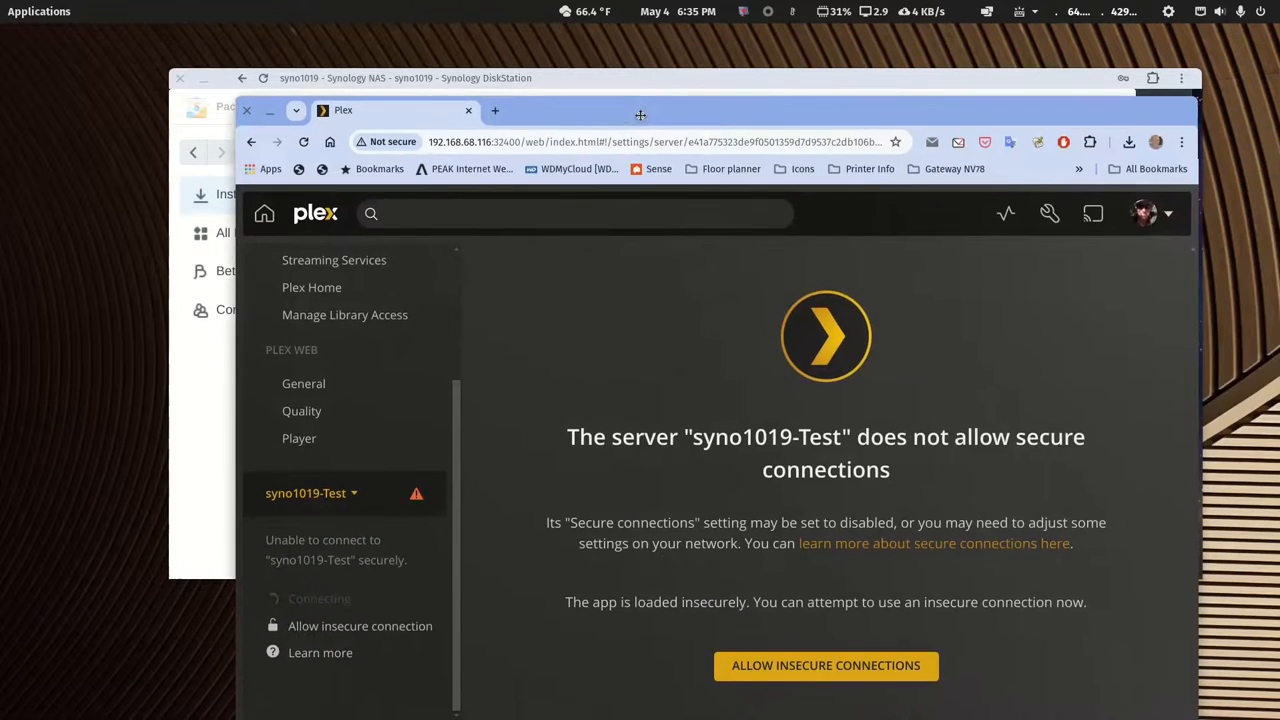
left_click(1128, 142)
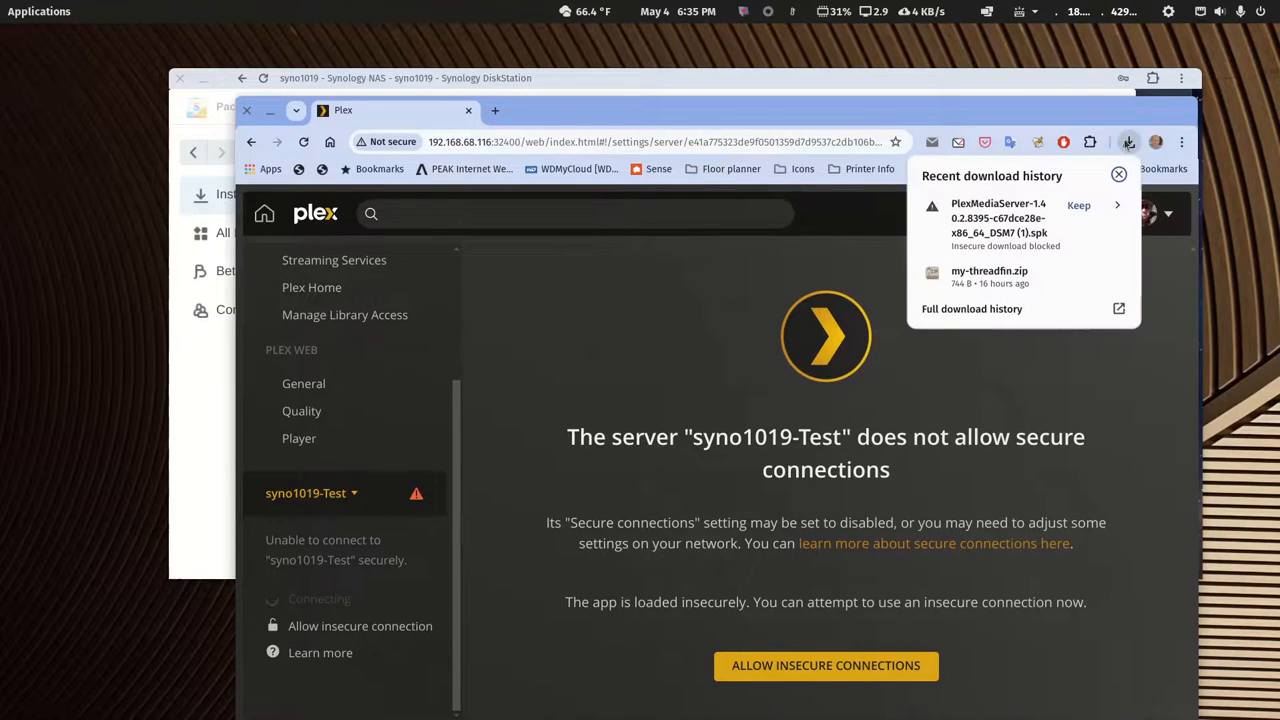
left_click_drag(989, 111, 0, 120)
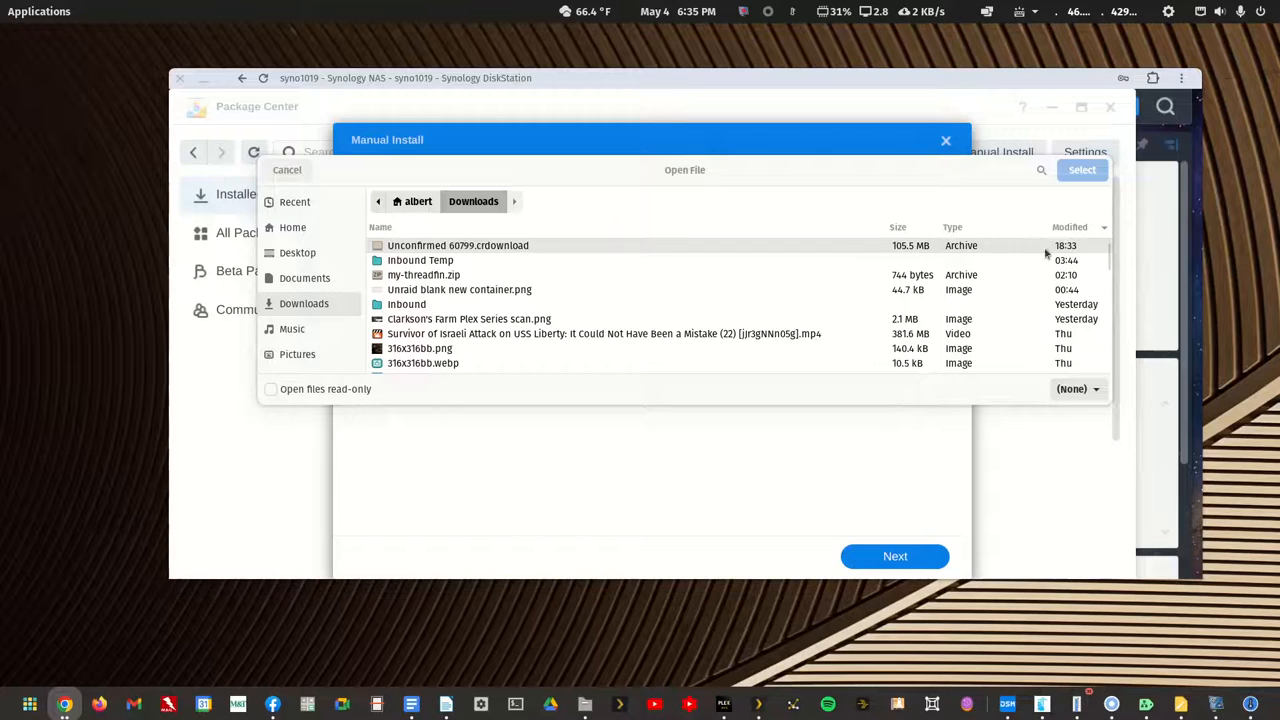
left_click(1064, 229)
left_click(1064, 229)
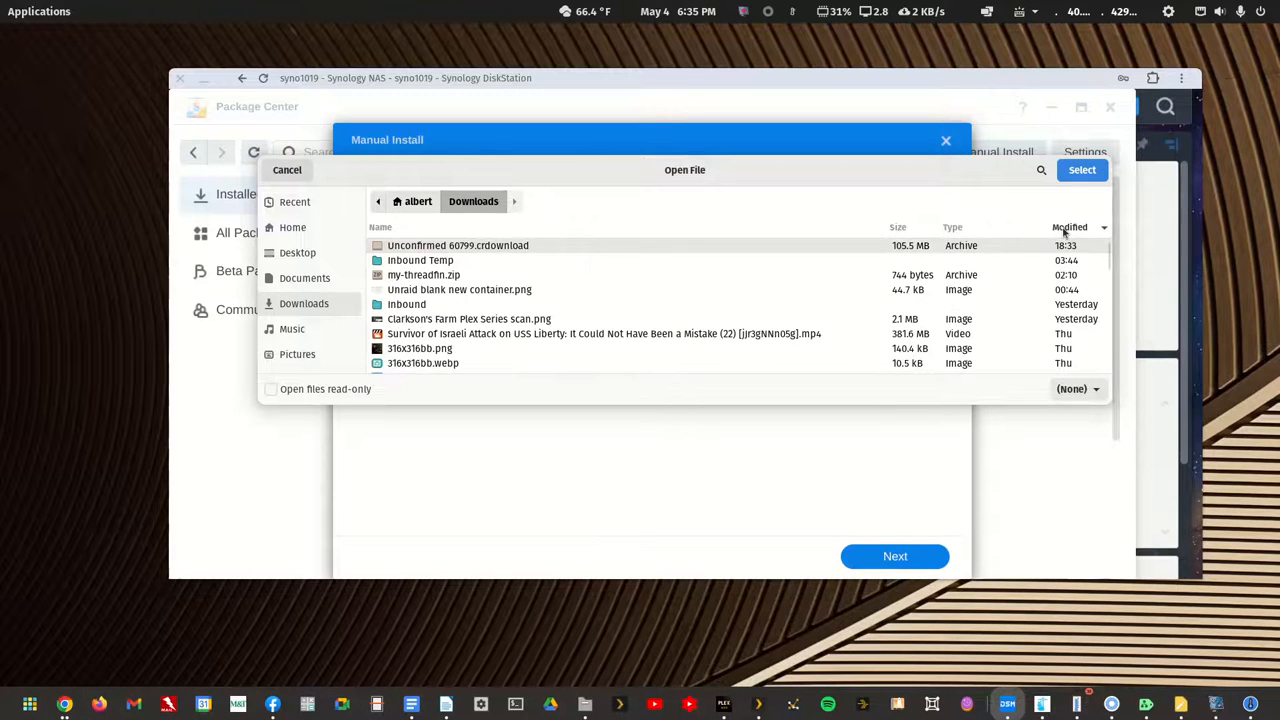
left_click(1064, 229)
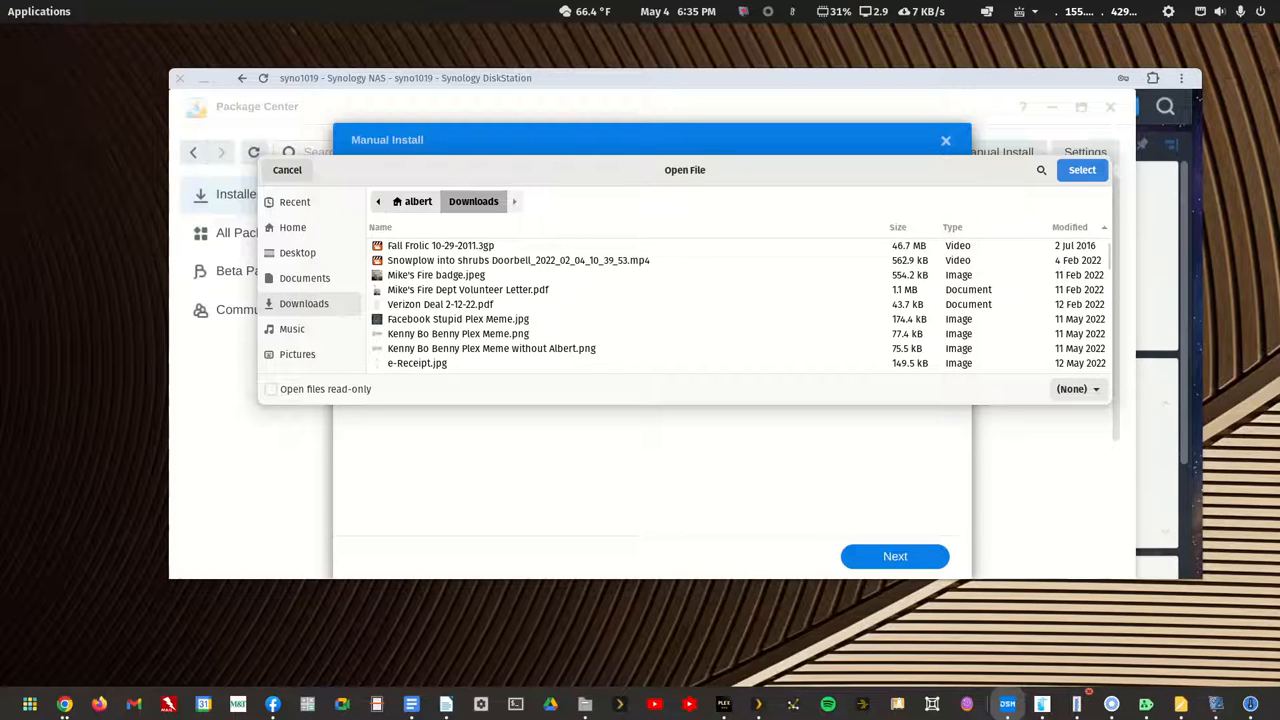
key("alt+Tab")
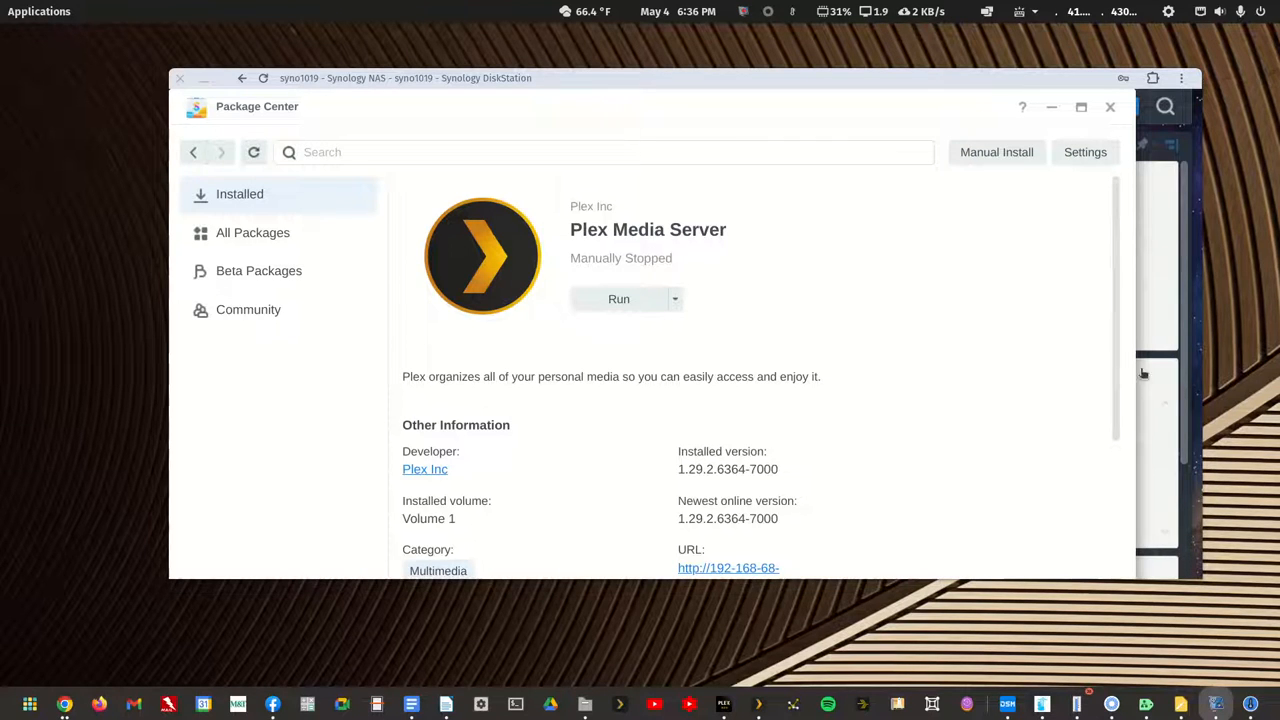
Run the Plex Media Server package again, switch to Plex Web, and reload it after checking its server list.
left_click(617, 299)
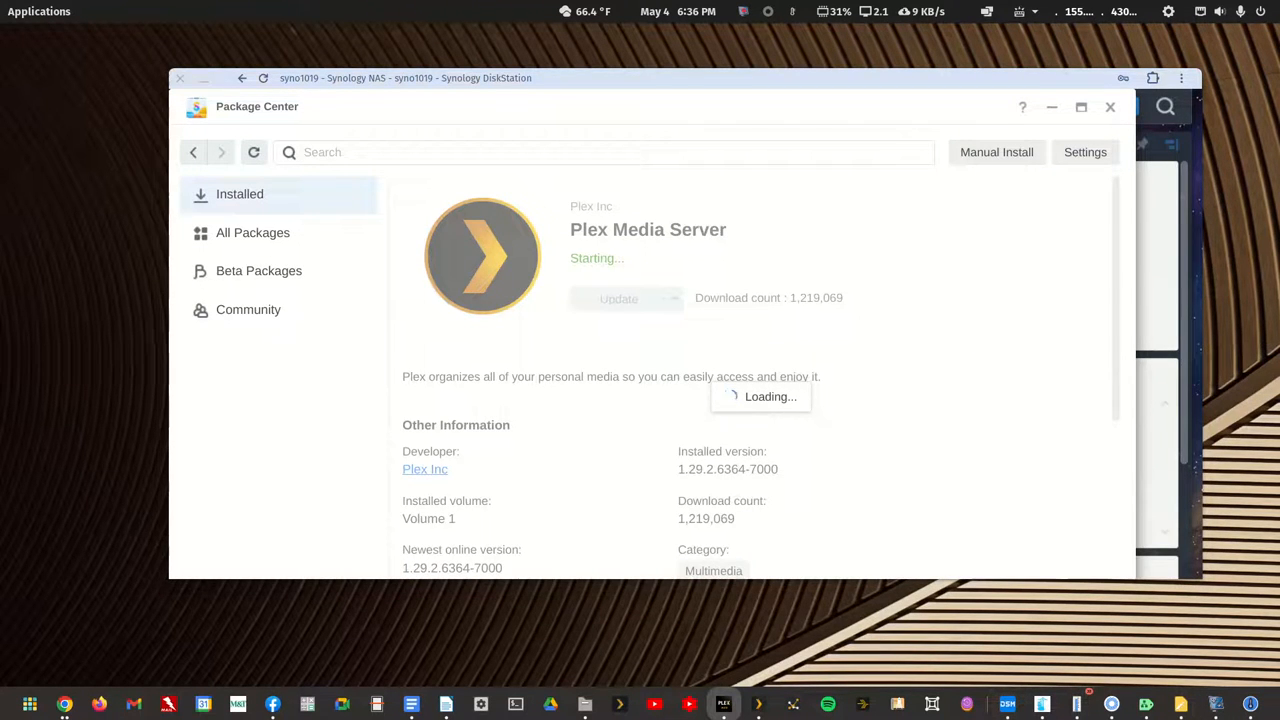
left_click_drag(1279, 112, 1031, 37)
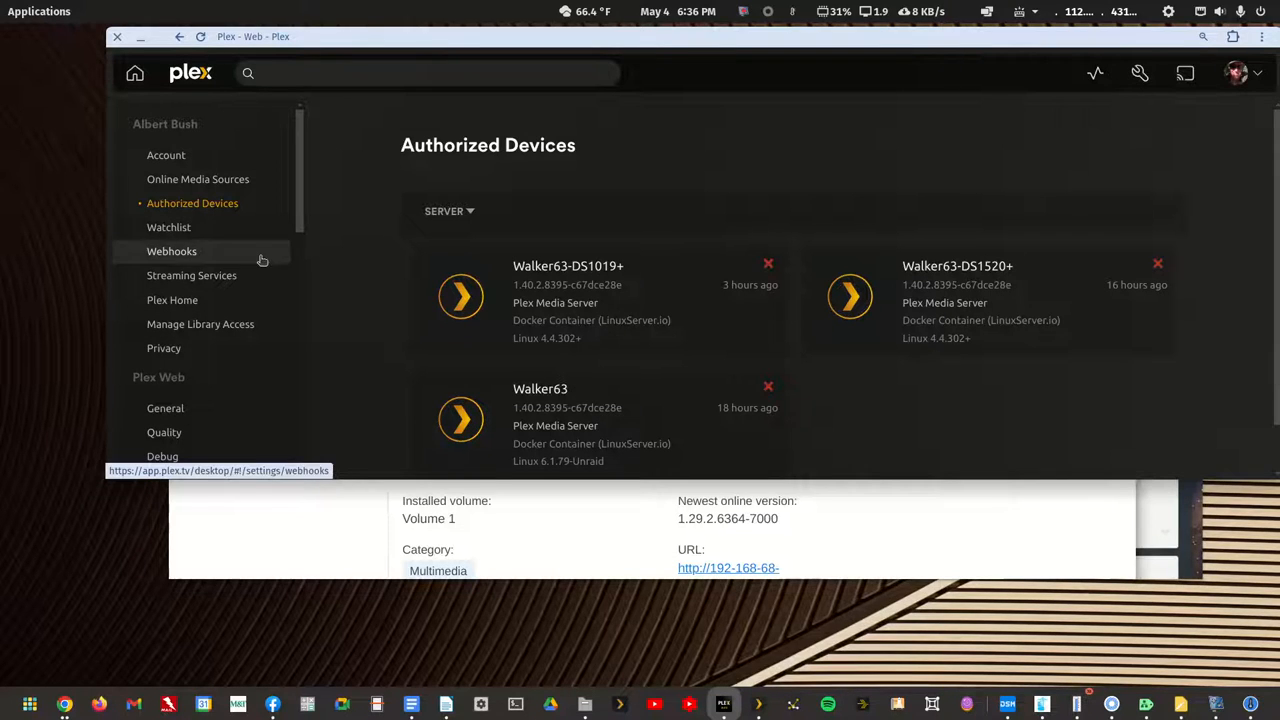
scroll(190, 215, "down", 4)
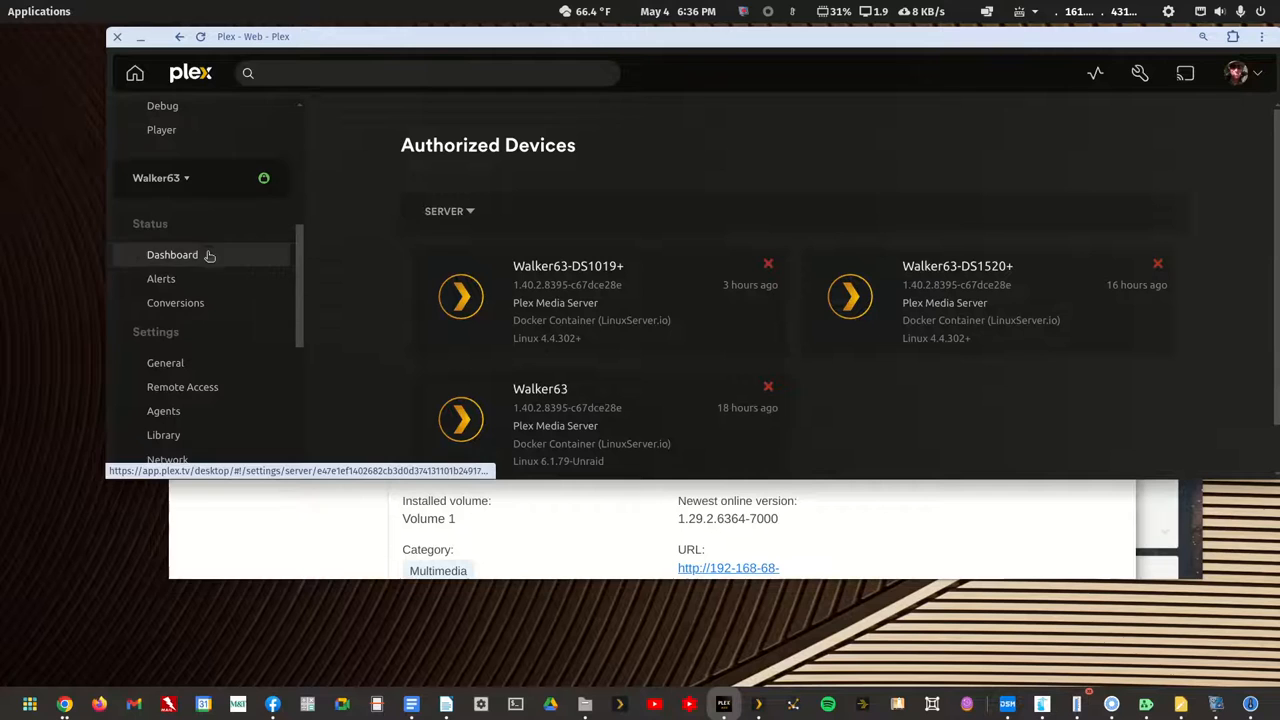
left_click(188, 180)
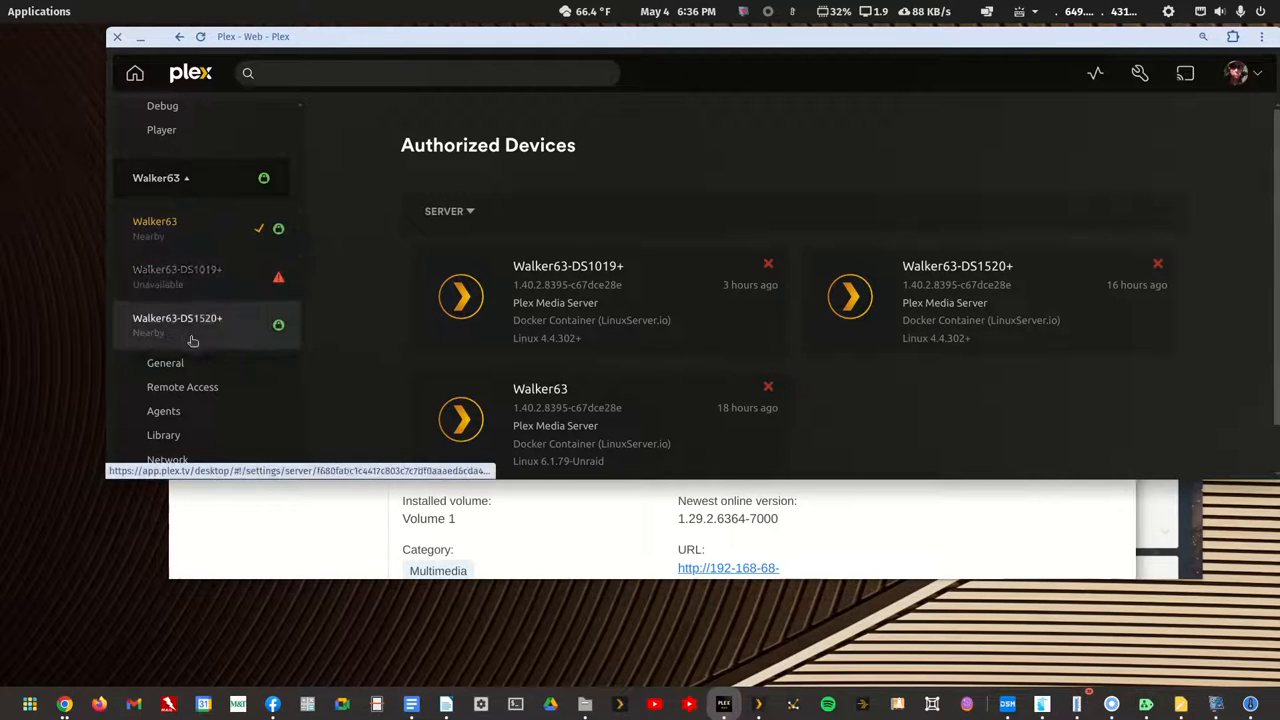
left_click(571, 150)
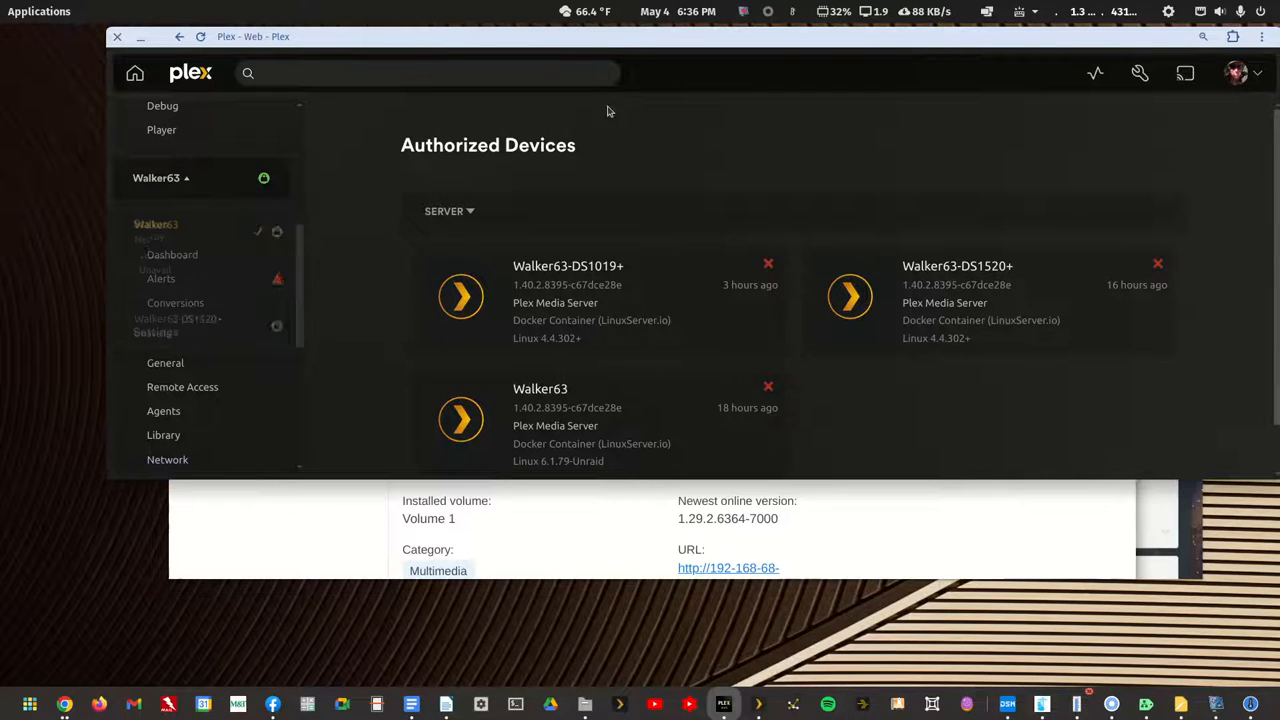
left_click(201, 37)
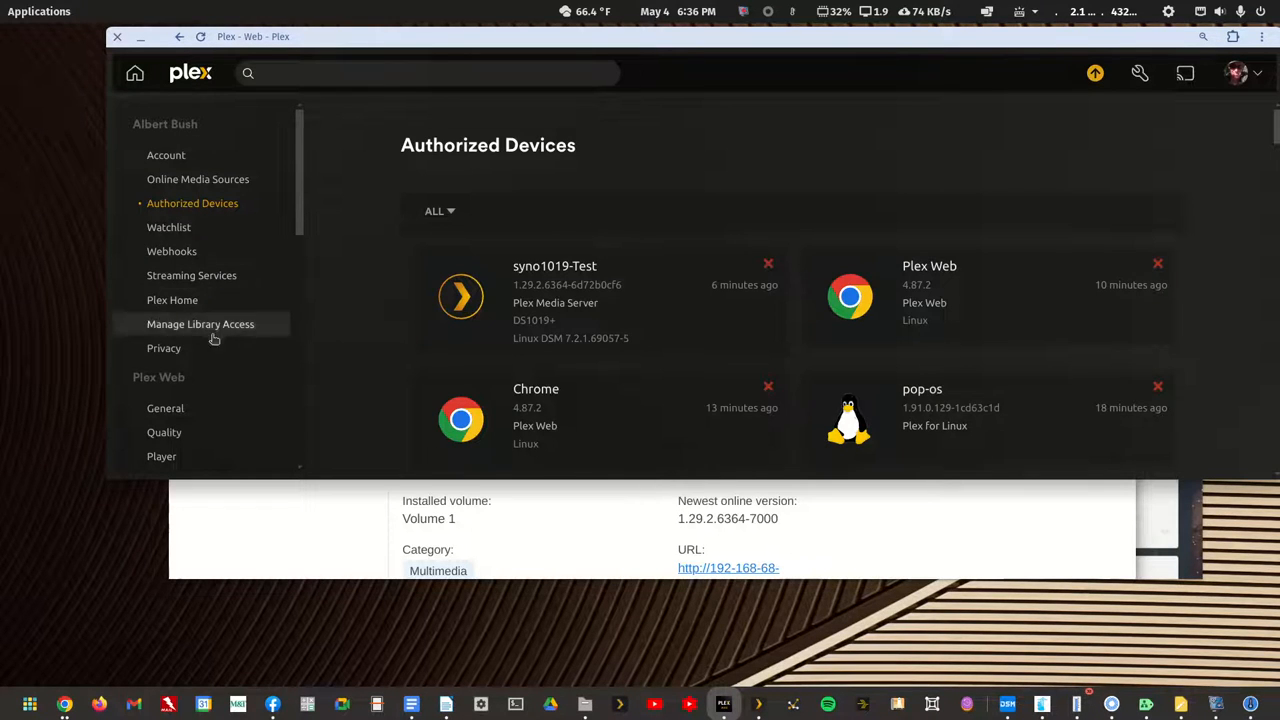
Open the available server update for syno1019-Test and download version 1.40.2.8395.
left_click(1095, 73)
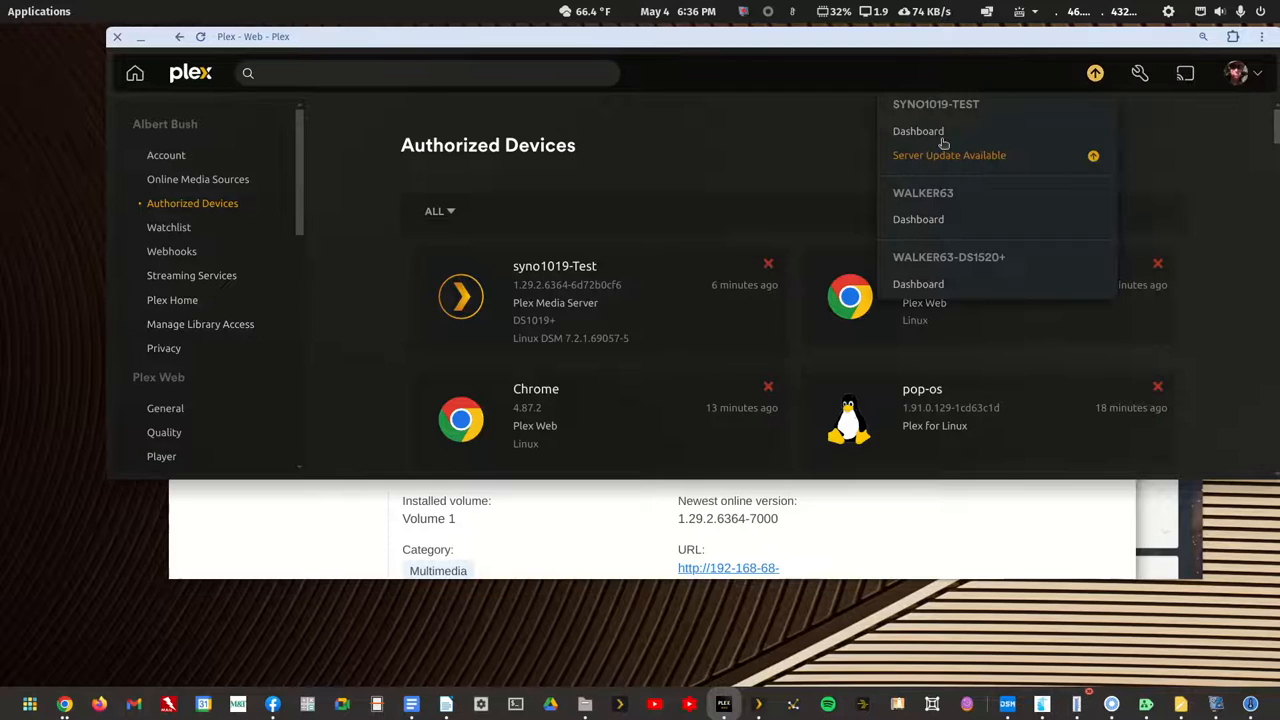
left_click(1088, 156)
left_click(778, 414)
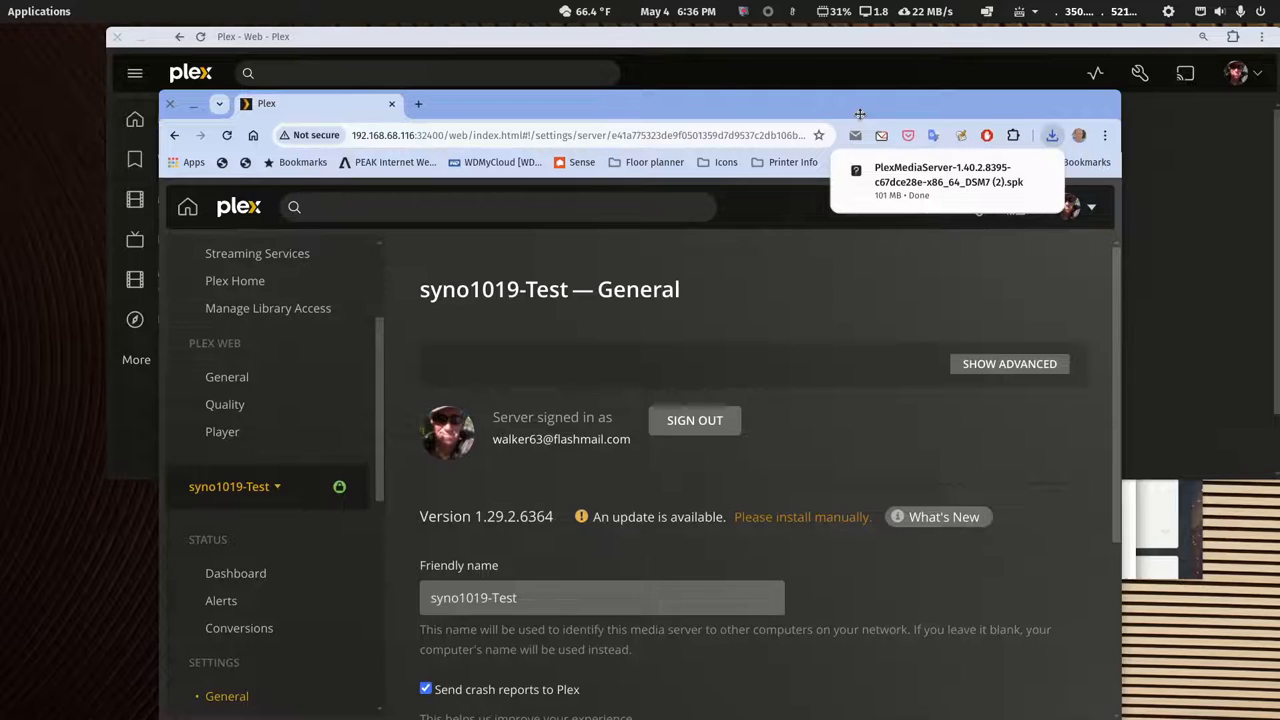
Check the browser's recent downloads and the Downloads folder for the PlexMediaServer 1.40.2.8395 package file.
left_click(1058, 137)
left_click(1060, 137)
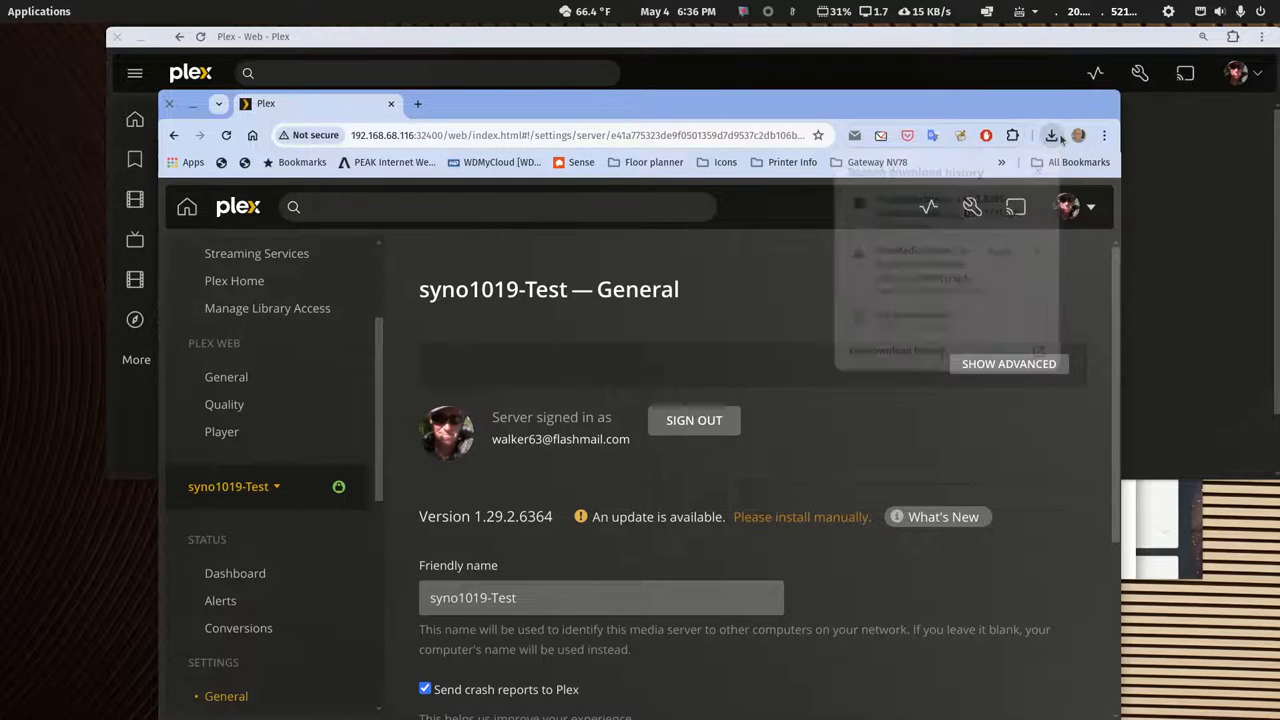
mouse_move(593, 714)
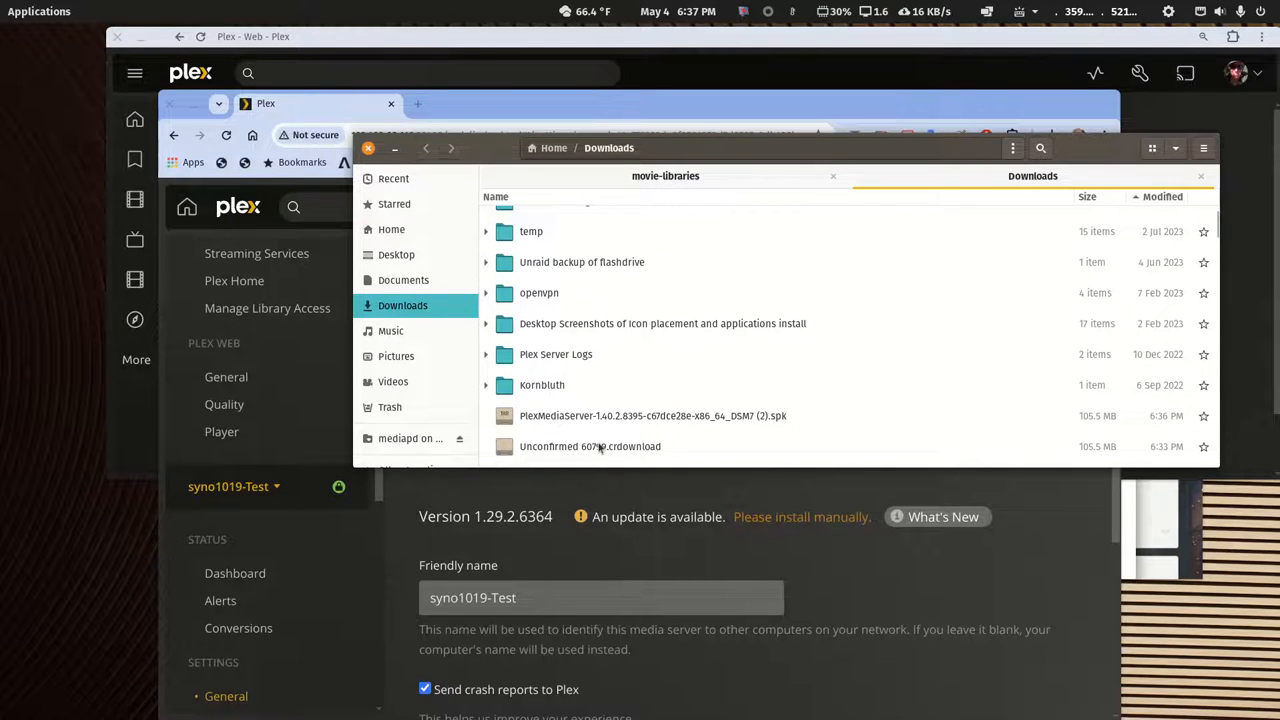
key("super+h")
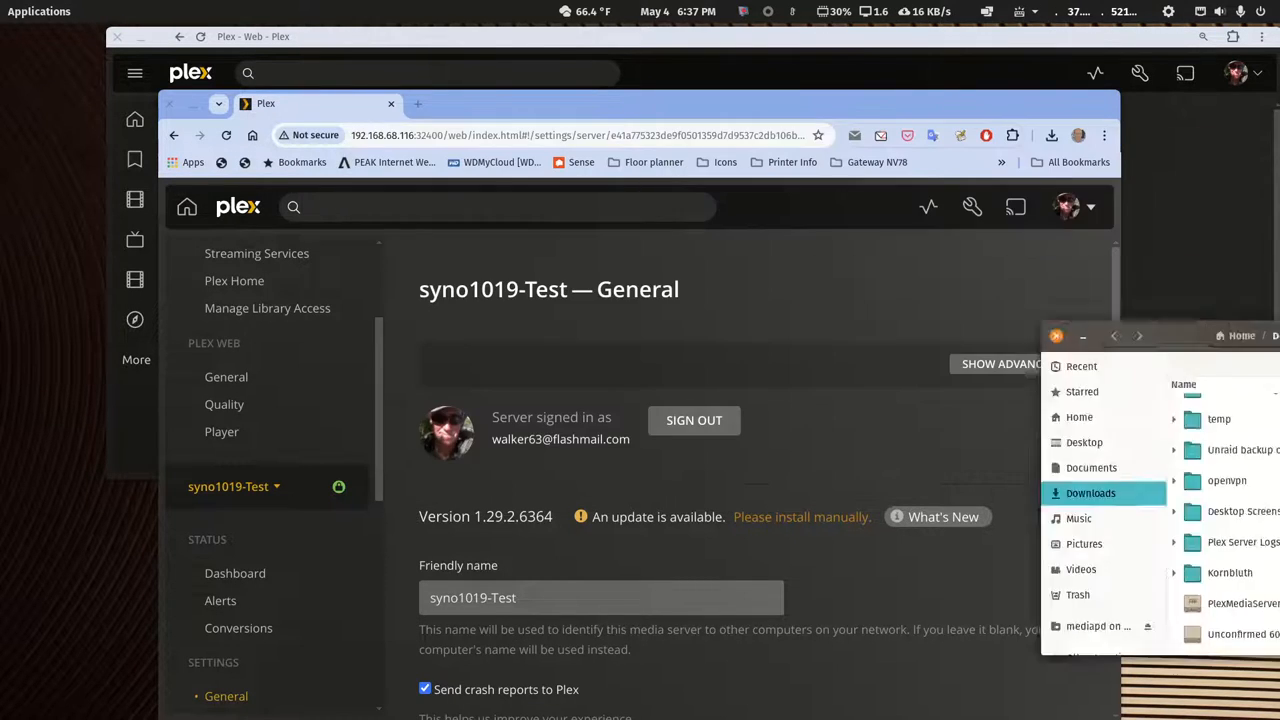
key("super+h")
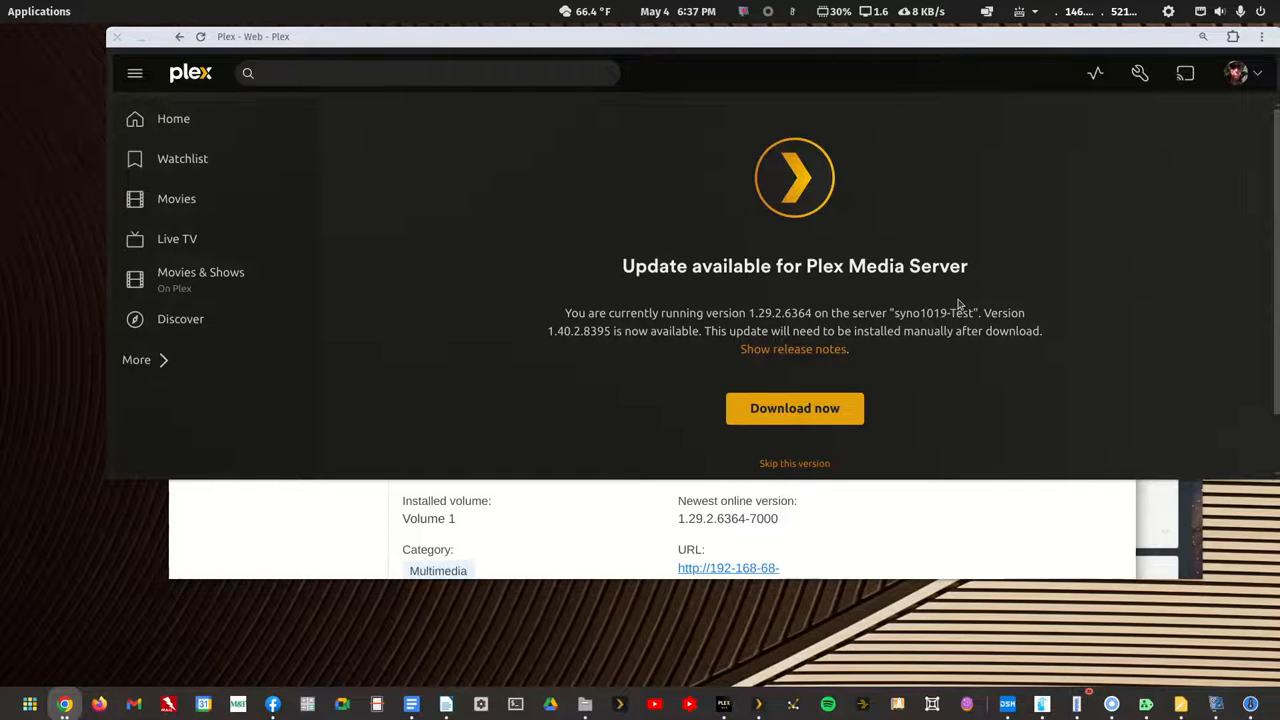
Switch to Synology Package Center, stop the running Plex Media Server package, and confirm stopping it.
left_click(286, 540)
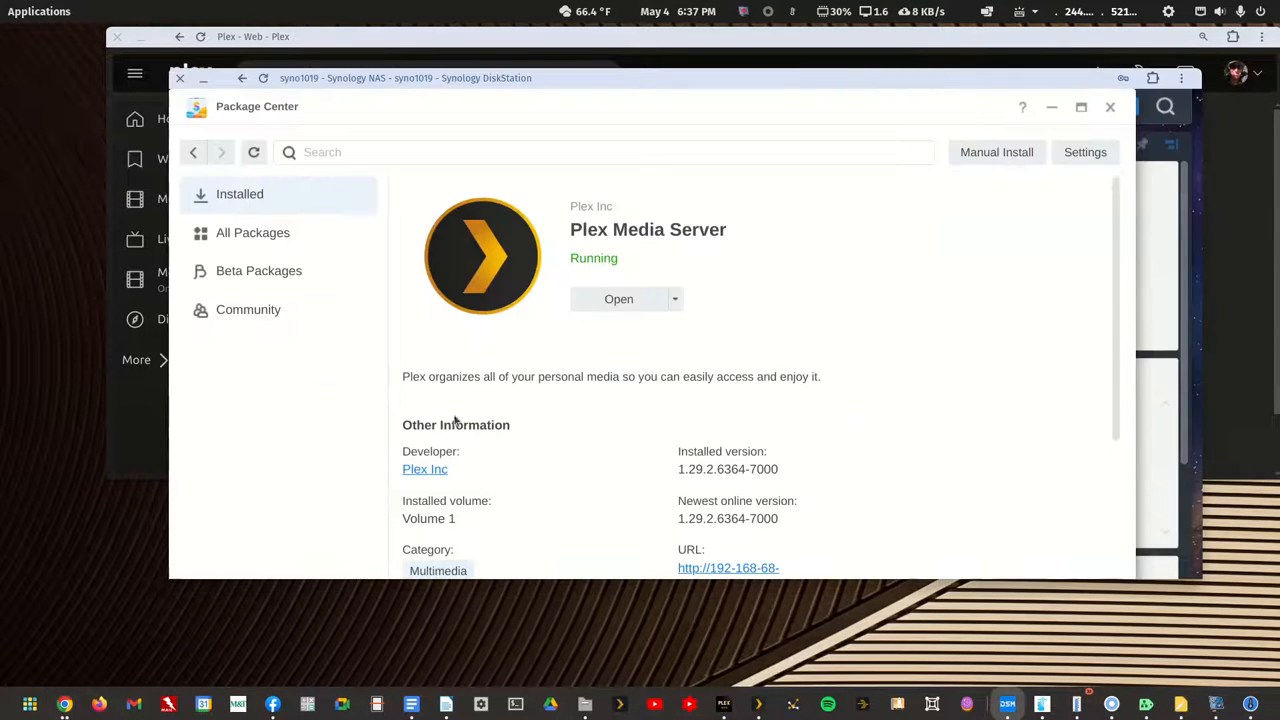
left_click(676, 301)
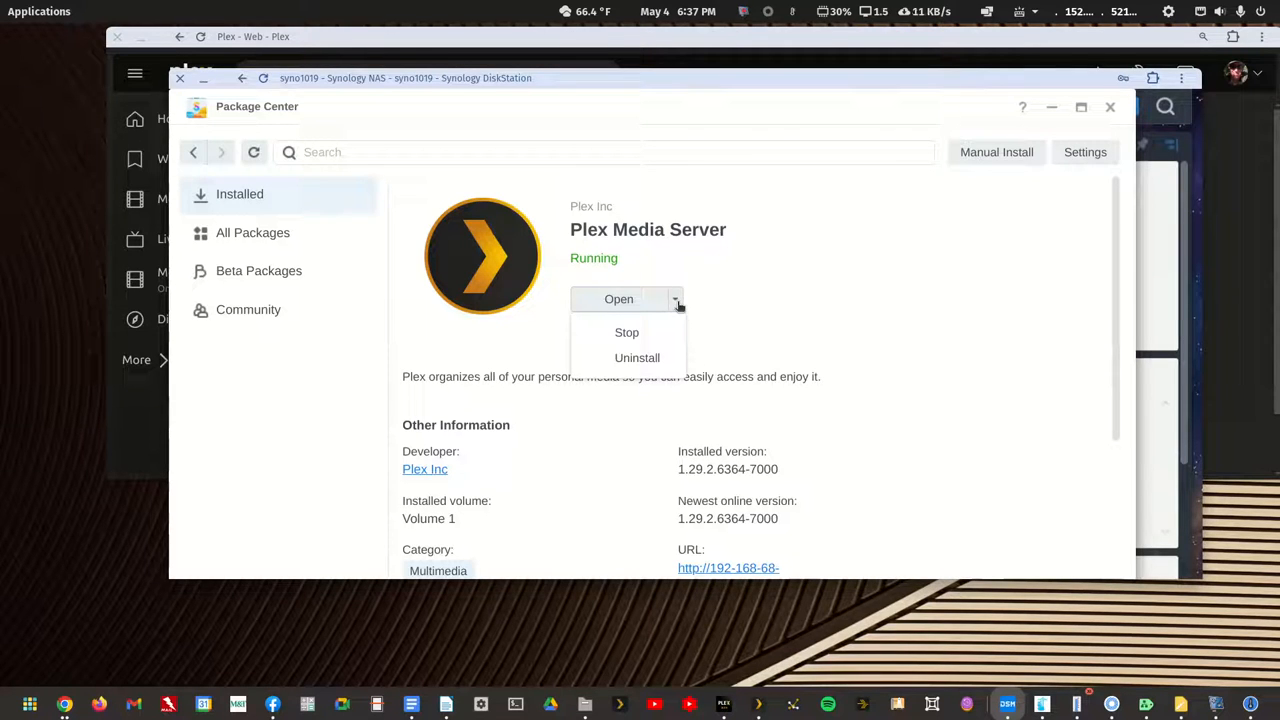
left_click(635, 334)
left_click(777, 382)
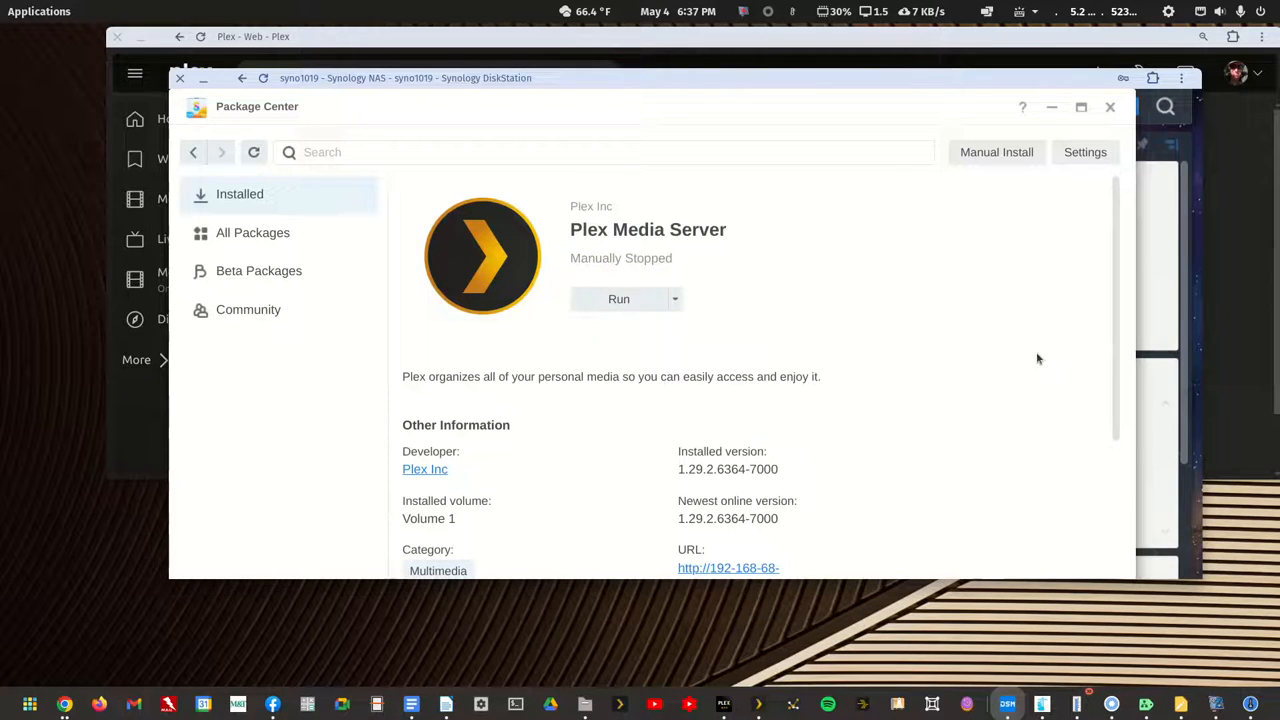
Start a manual package install and choose the recent file PlexMediaServer-1.40.2.8395-c67dce28e-x86_64_DSM7 (2).spk.
left_click(990, 152)
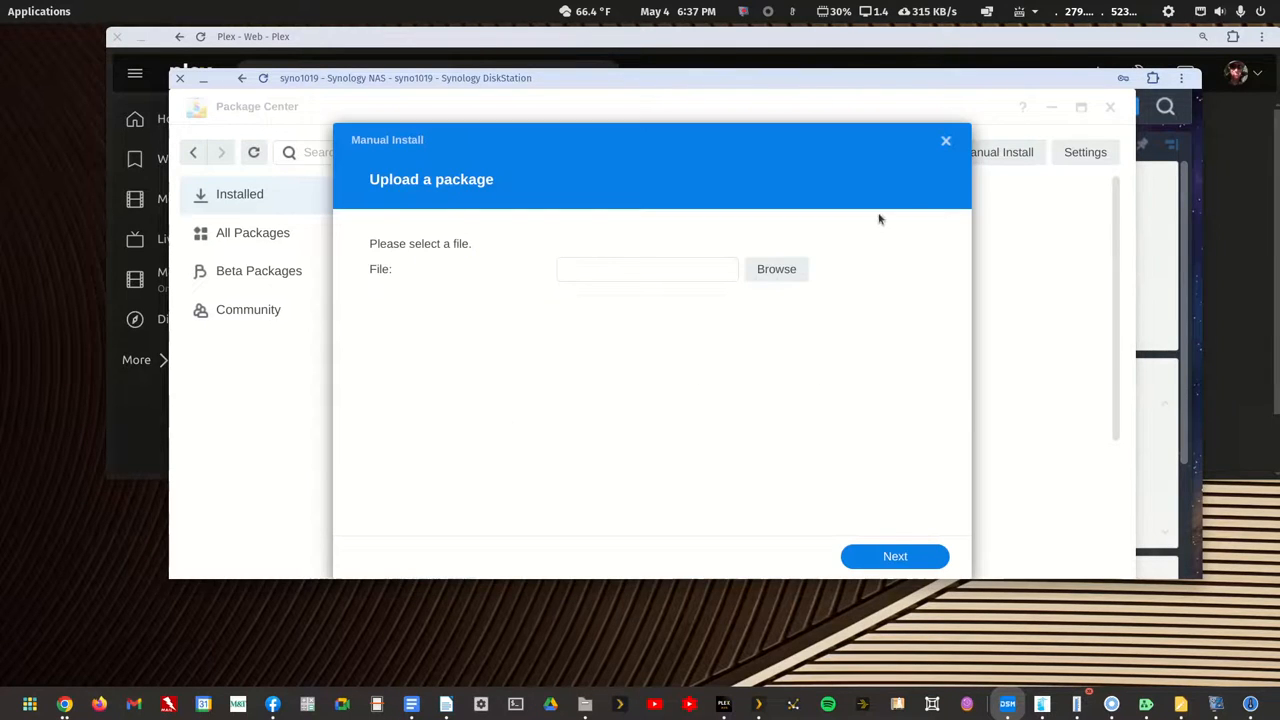
left_click(772, 270)
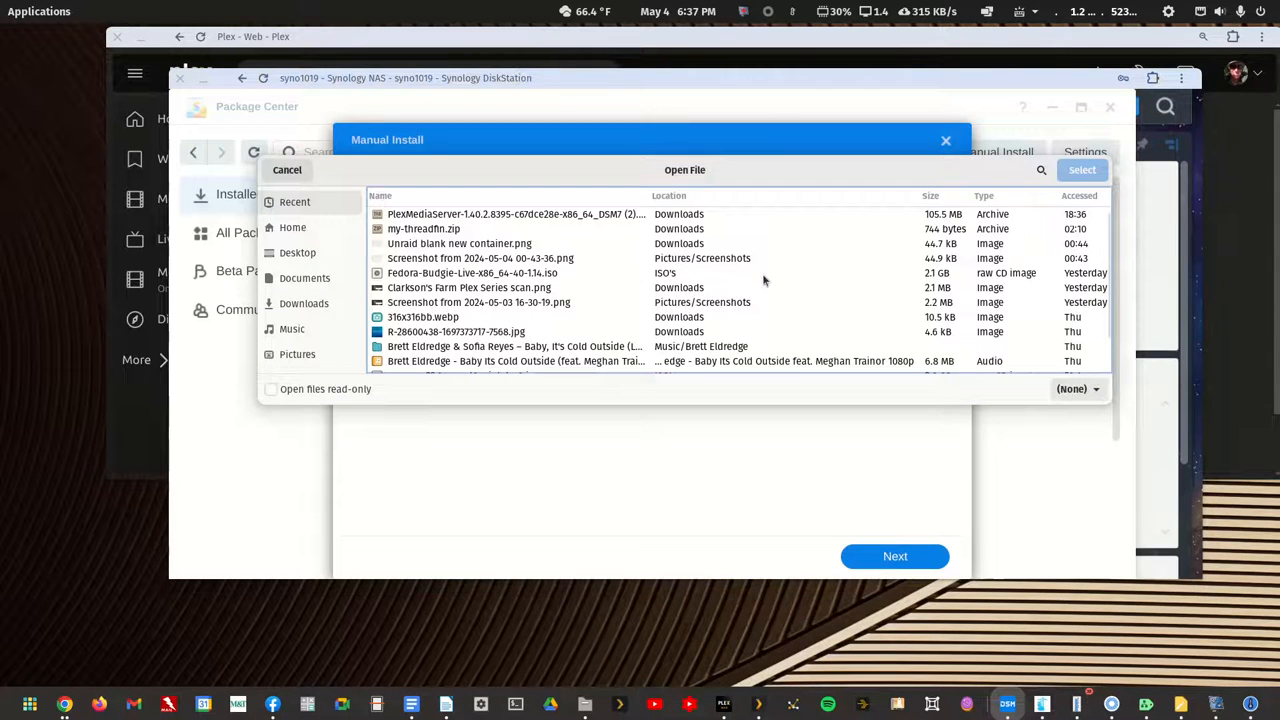
left_click(458, 222)
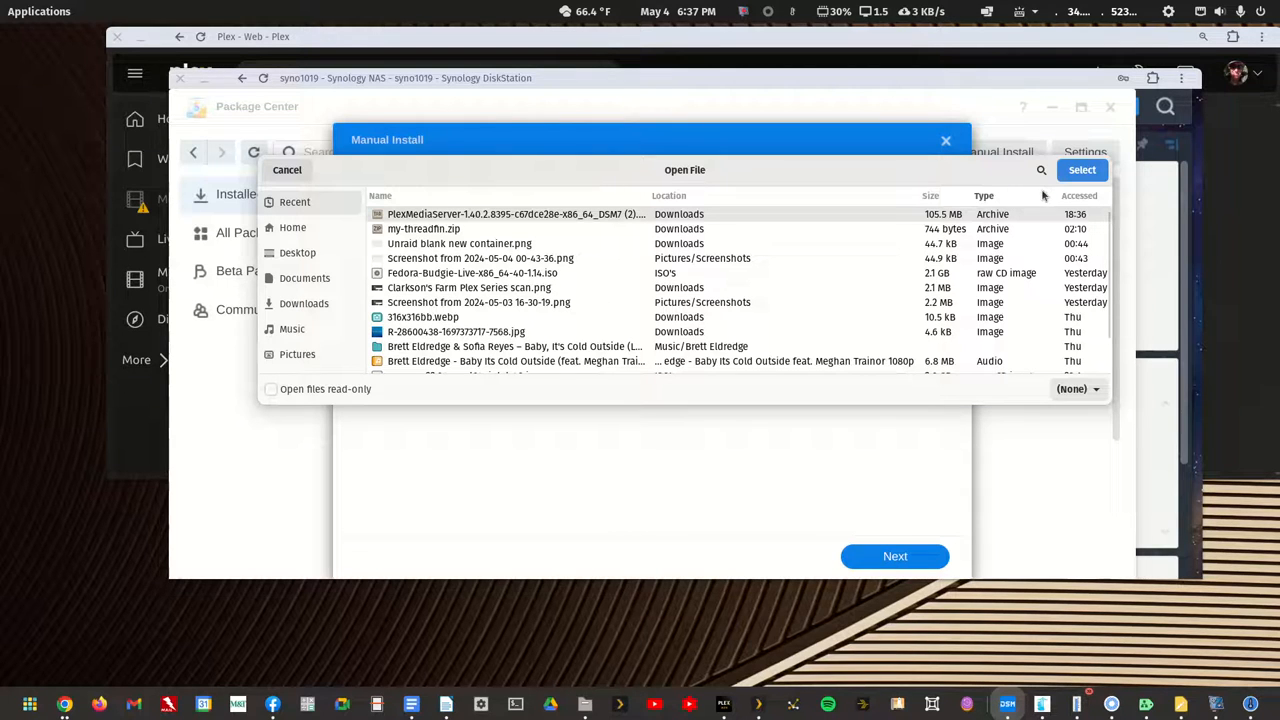
left_click(1080, 170)
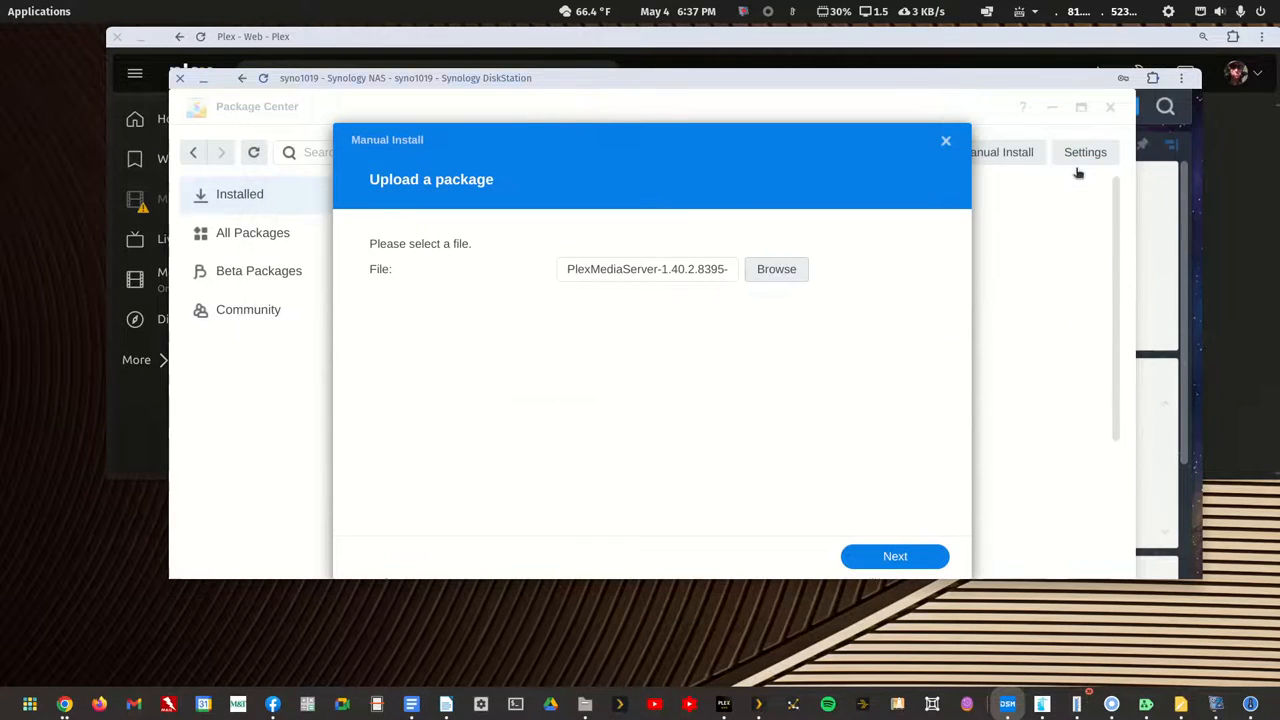
Upload the chosen package, agree to the third-party developer terms, and apply the Plex Media Server update.
left_click(895, 557)
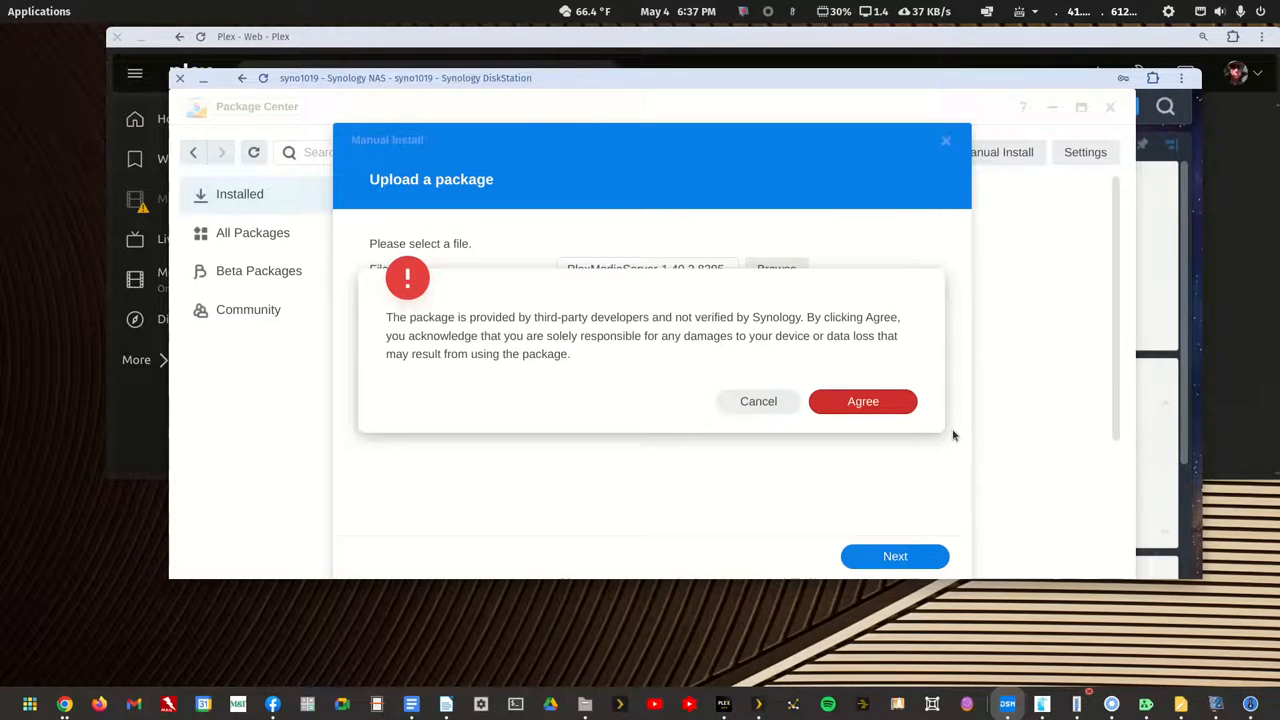
left_click(843, 402)
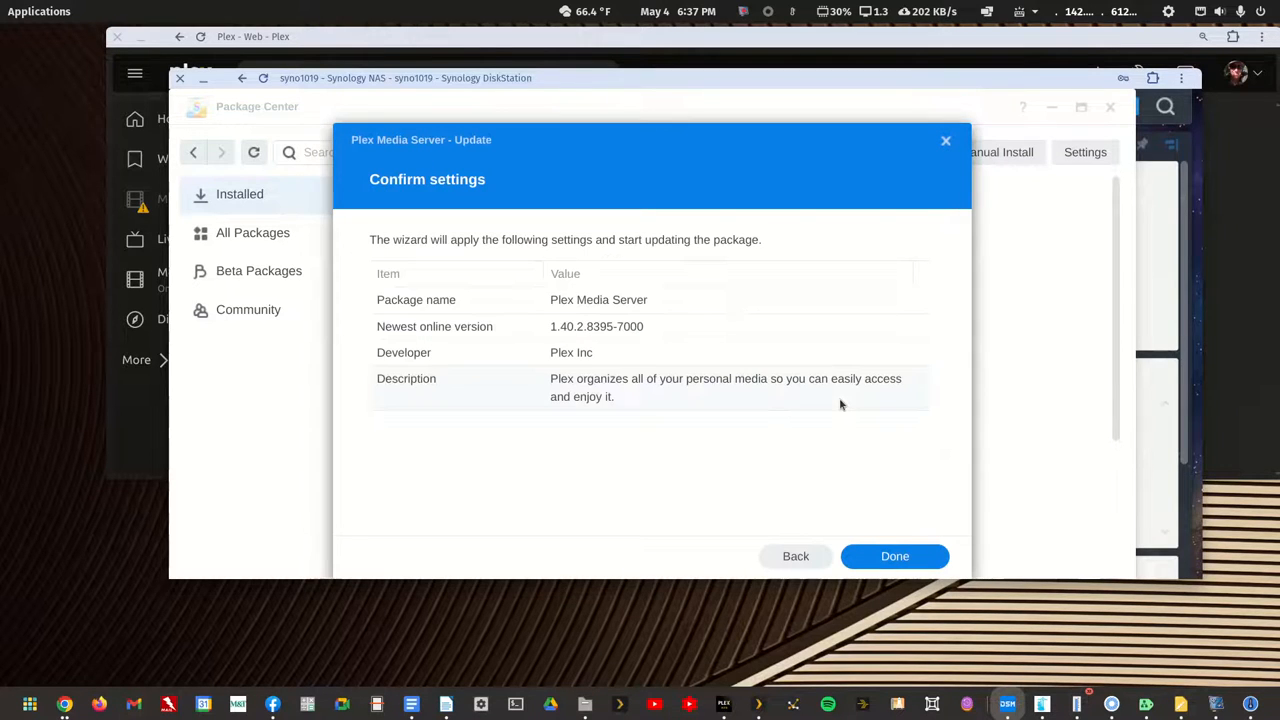
left_click(894, 560)
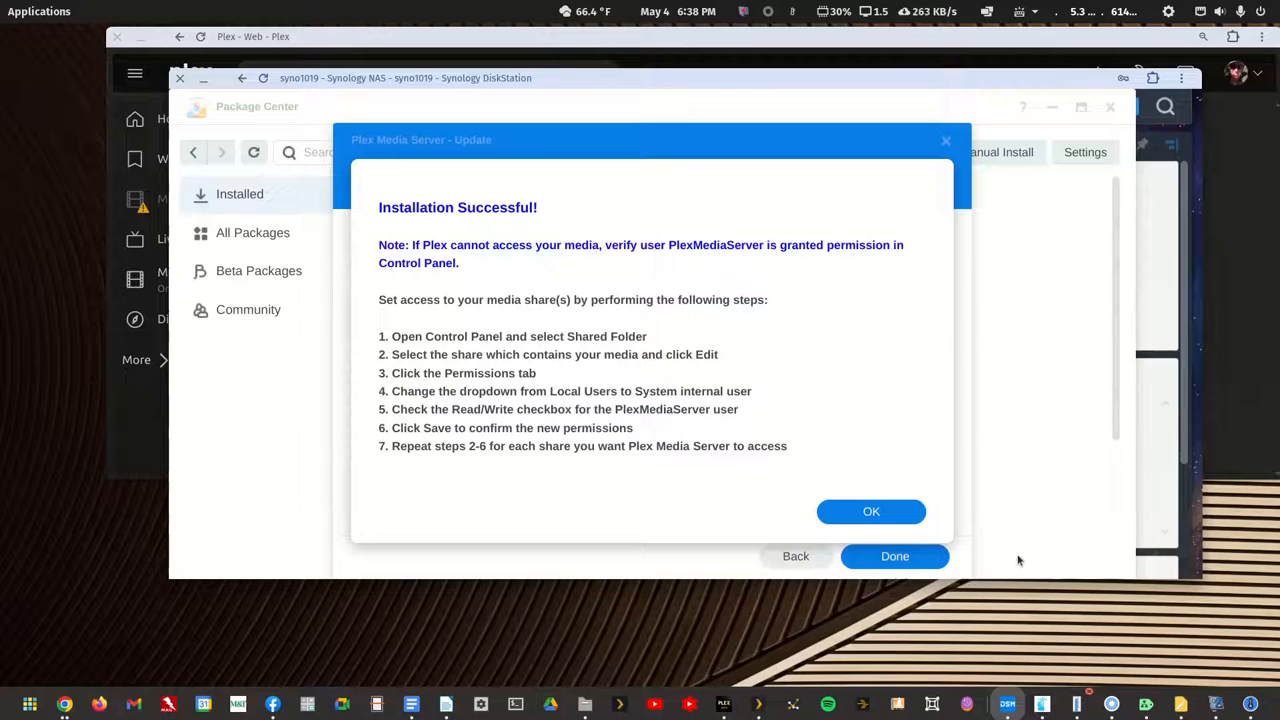
left_click(880, 512)
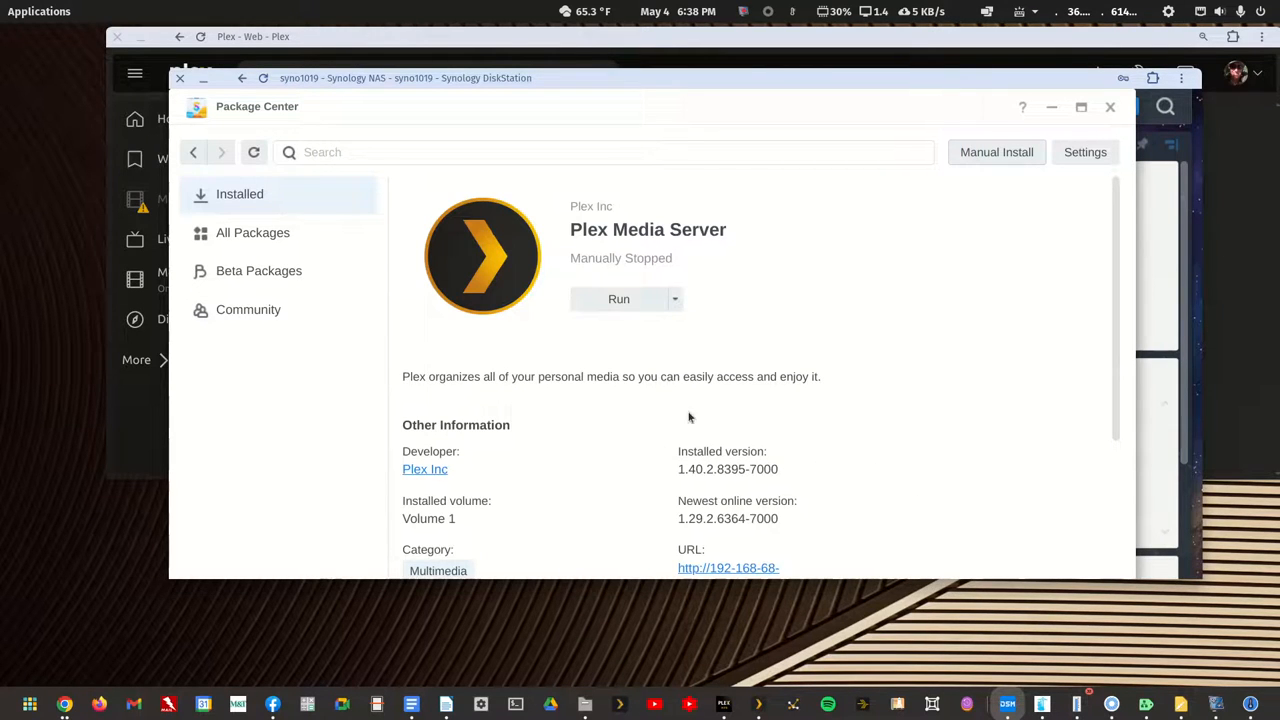
Run the updated Plex Media Server package, switch back to Plex Web, and reload the page.
left_click(624, 300)
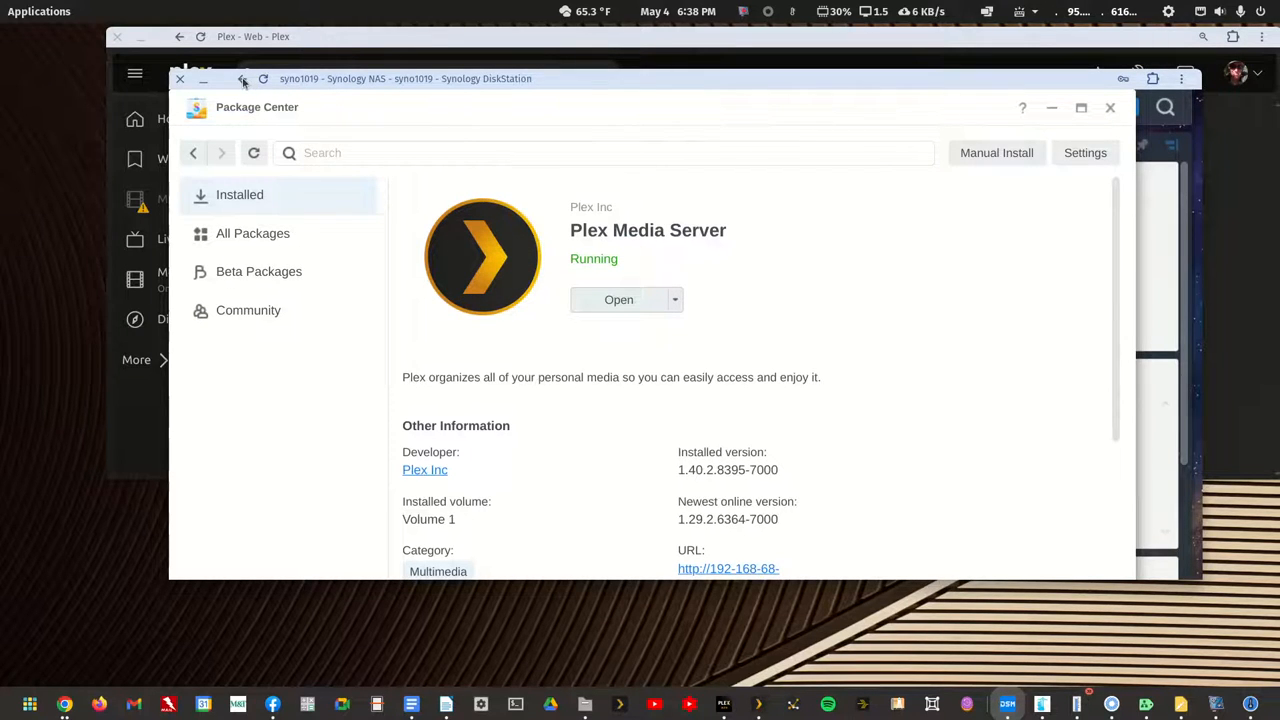
left_click(205, 80)
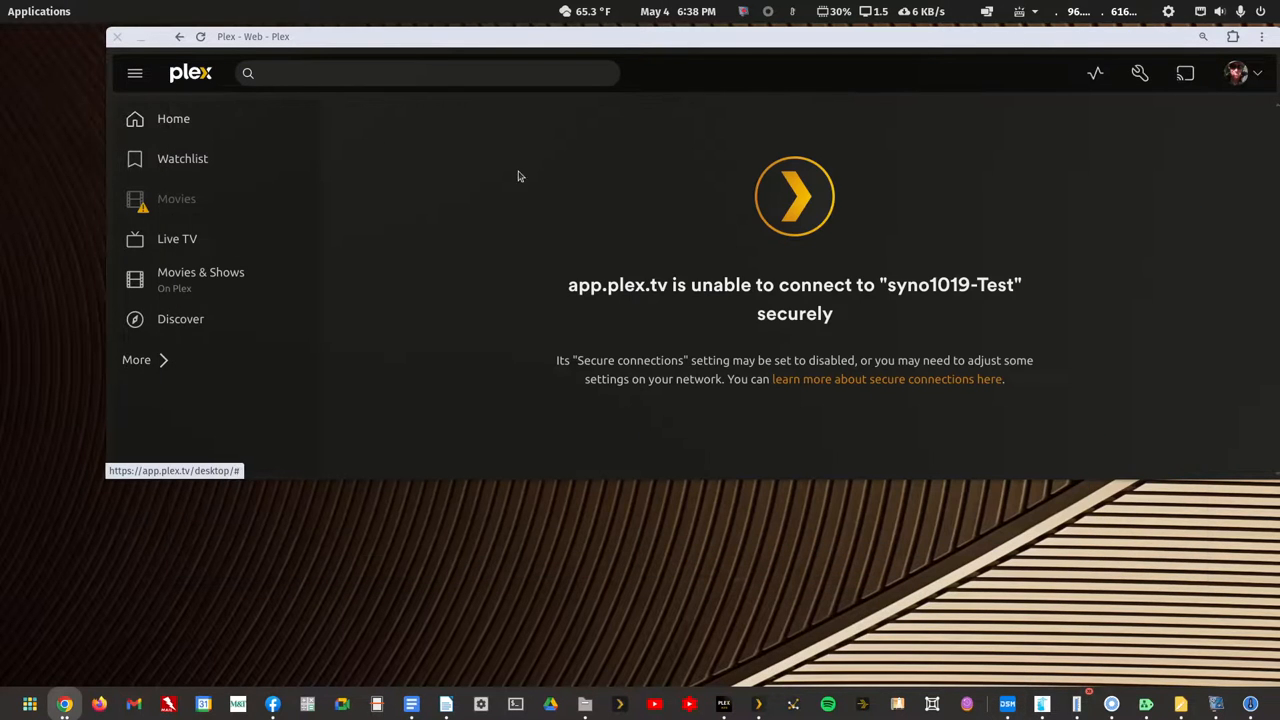
left_click(200, 37)
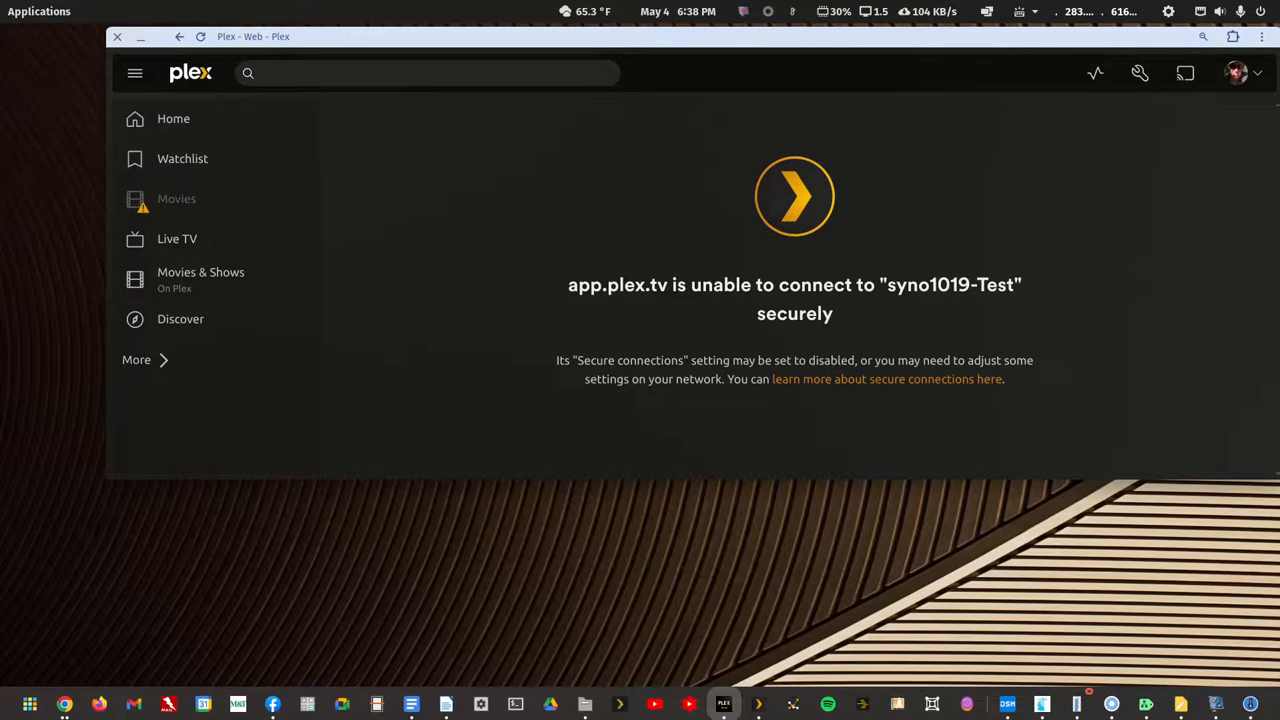
Check syno1019-Test's connection in the local Plex browser window, return to Plex Web, and dismiss the limited connection notice.
left_click_drag(1279, 150, 772, 78)
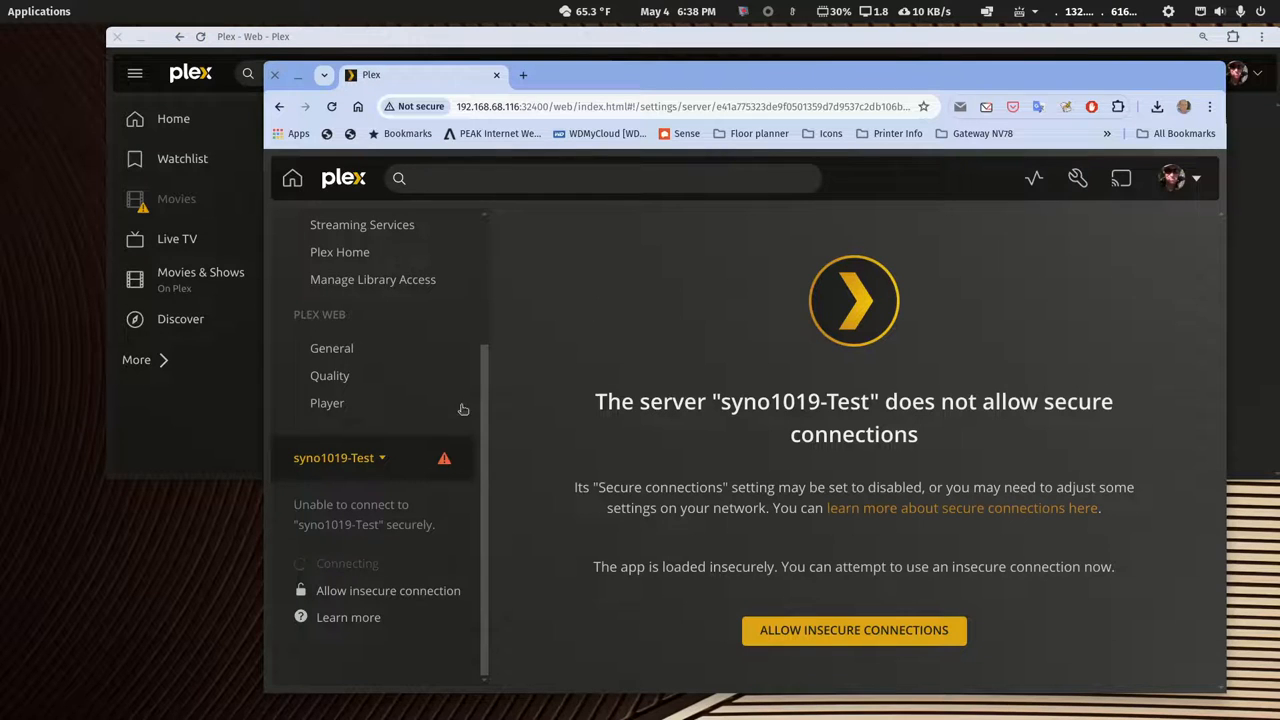
left_click(383, 462)
left_click_drag(537, 85, 1279, 180)
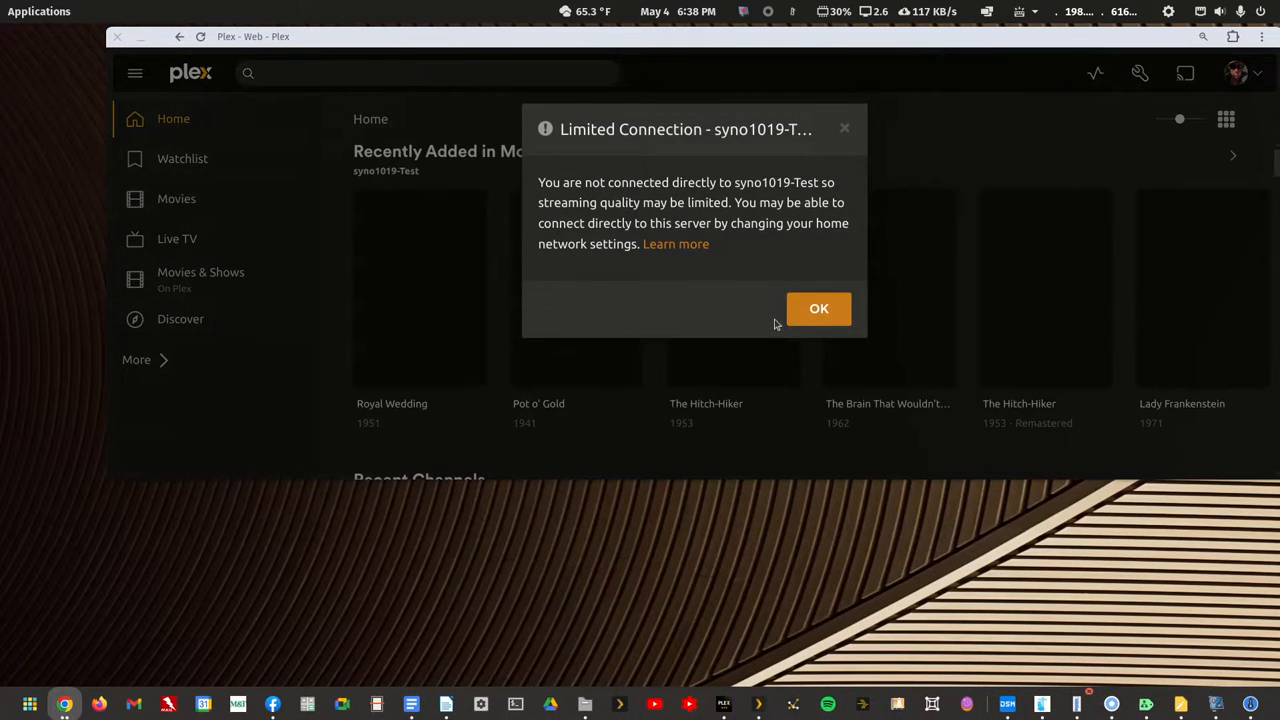
left_click(812, 309)
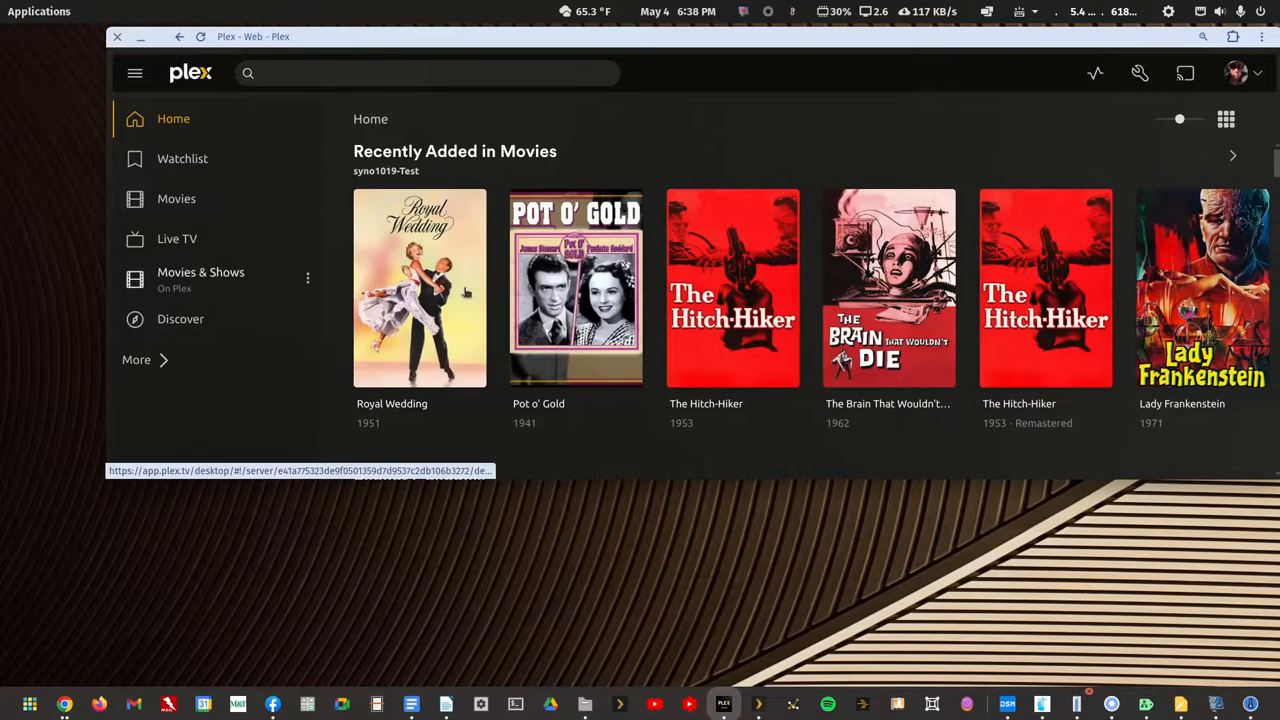
Open the Plex Web settings, check syno1019-Test's status in the server list, and reload the page.
left_click(1140, 73)
scroll(124, 322, "down", 3)
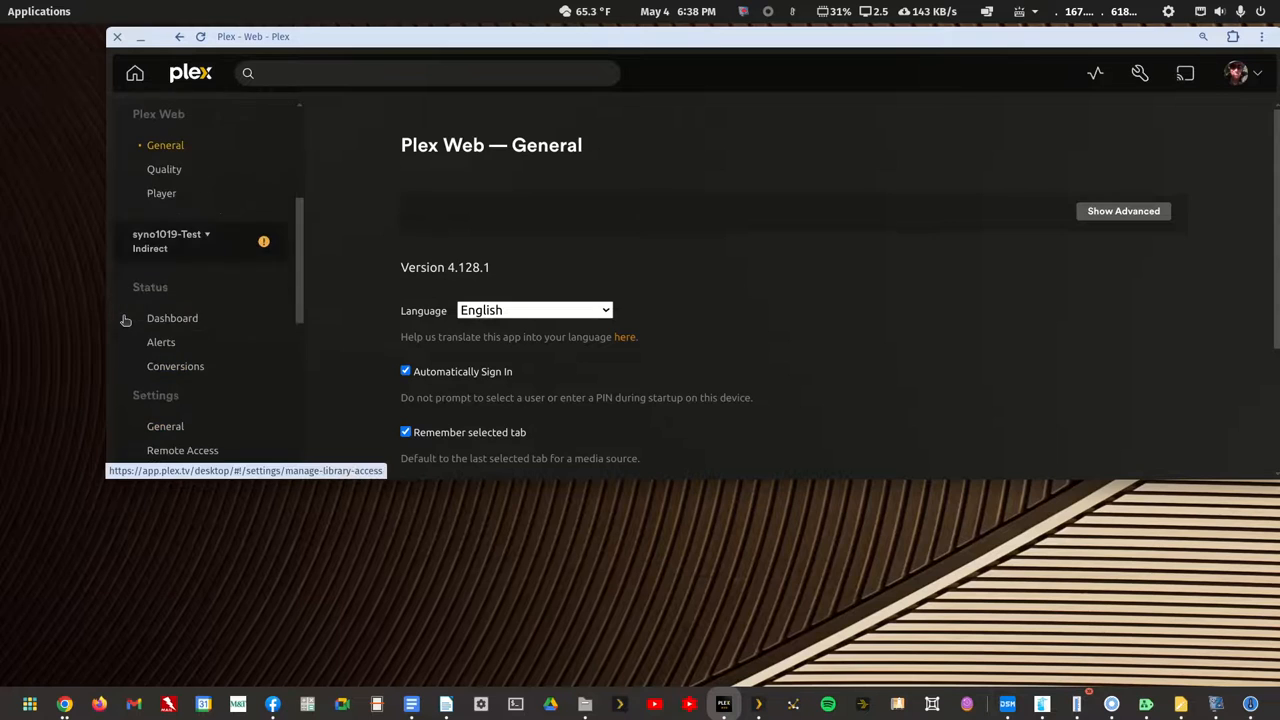
left_click(179, 245)
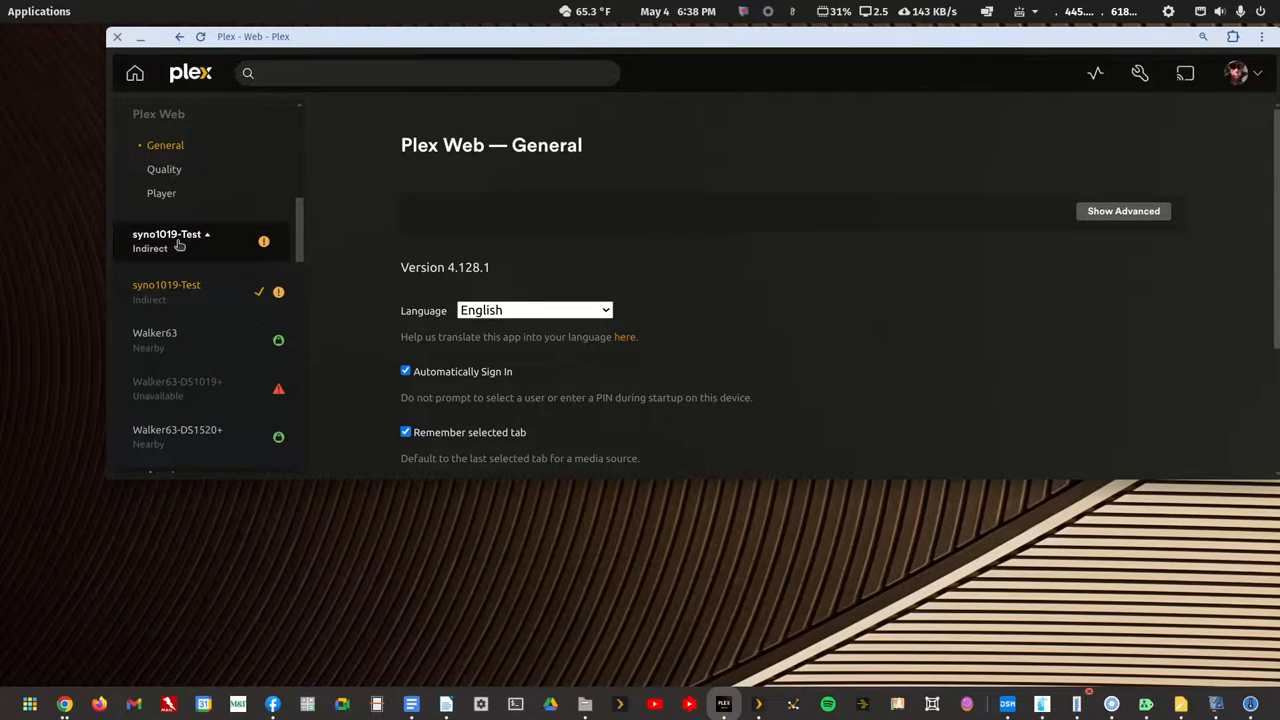
left_click(201, 36)
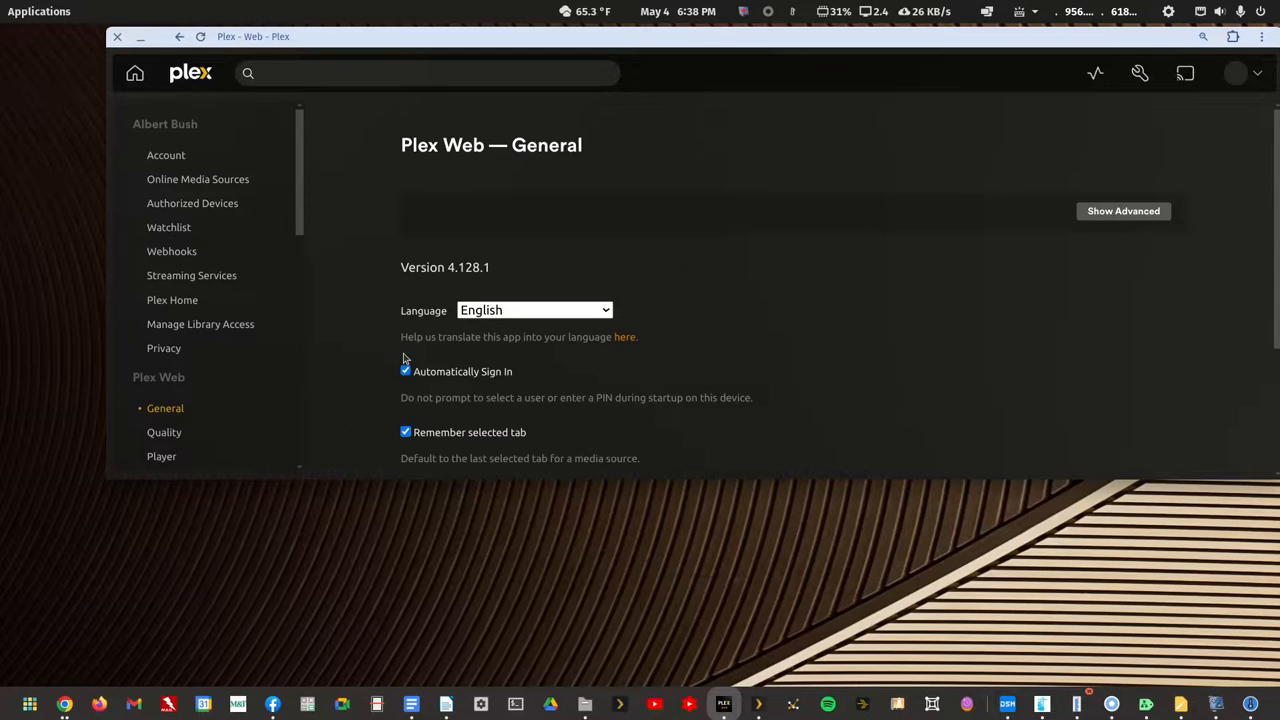
Recheck syno1019-Test's connection status in the reloaded server list, collapse the list, and reposition the Plex Web window.
scroll(211, 391, "down", 4)
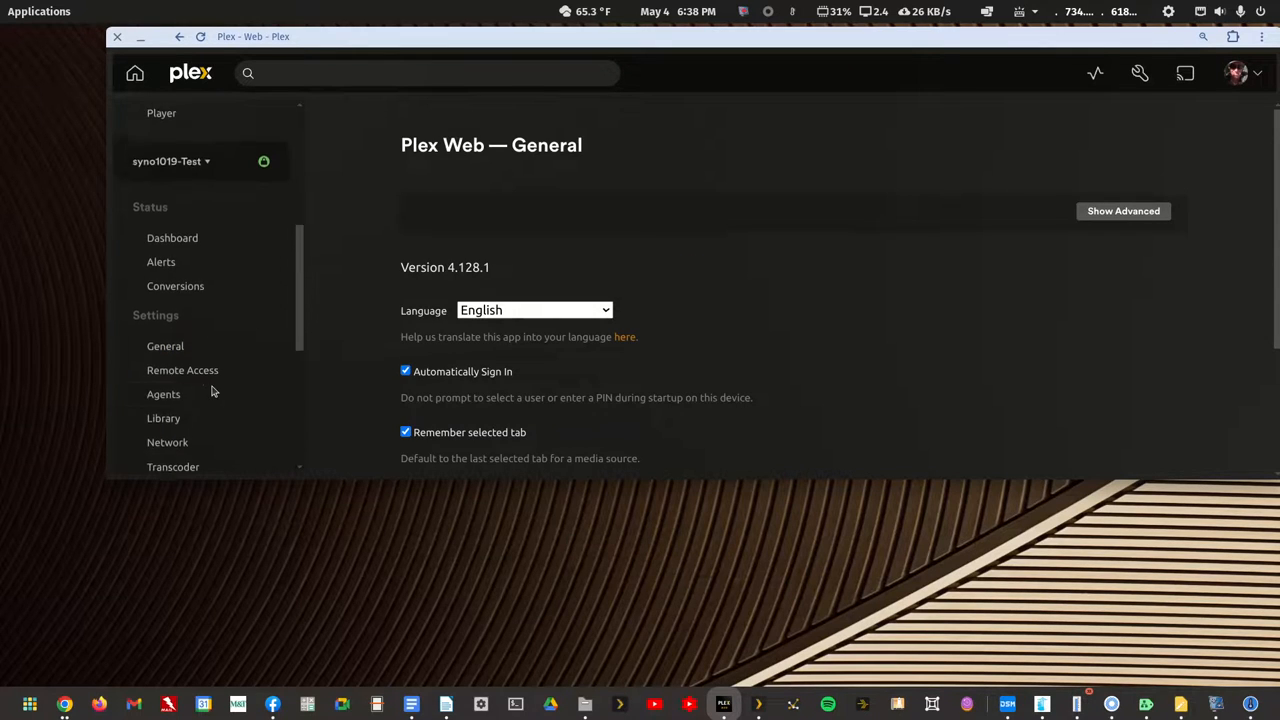
left_click(177, 156)
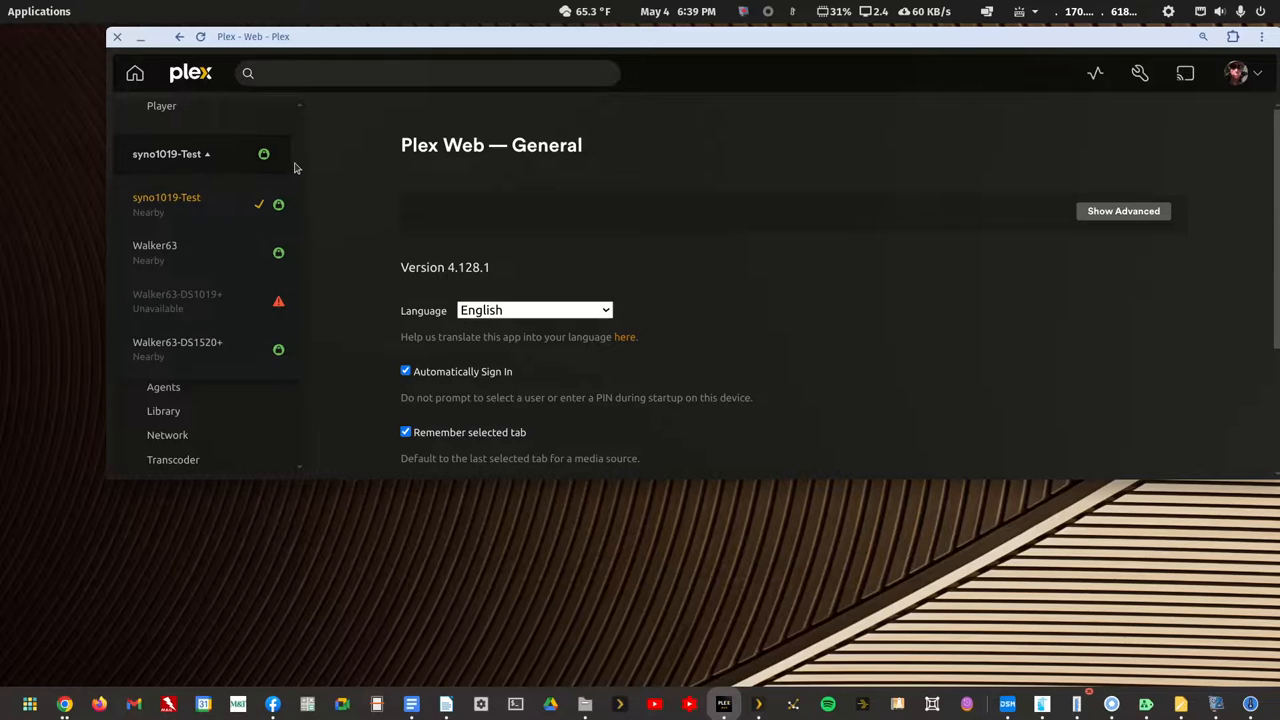
left_click(737, 199)
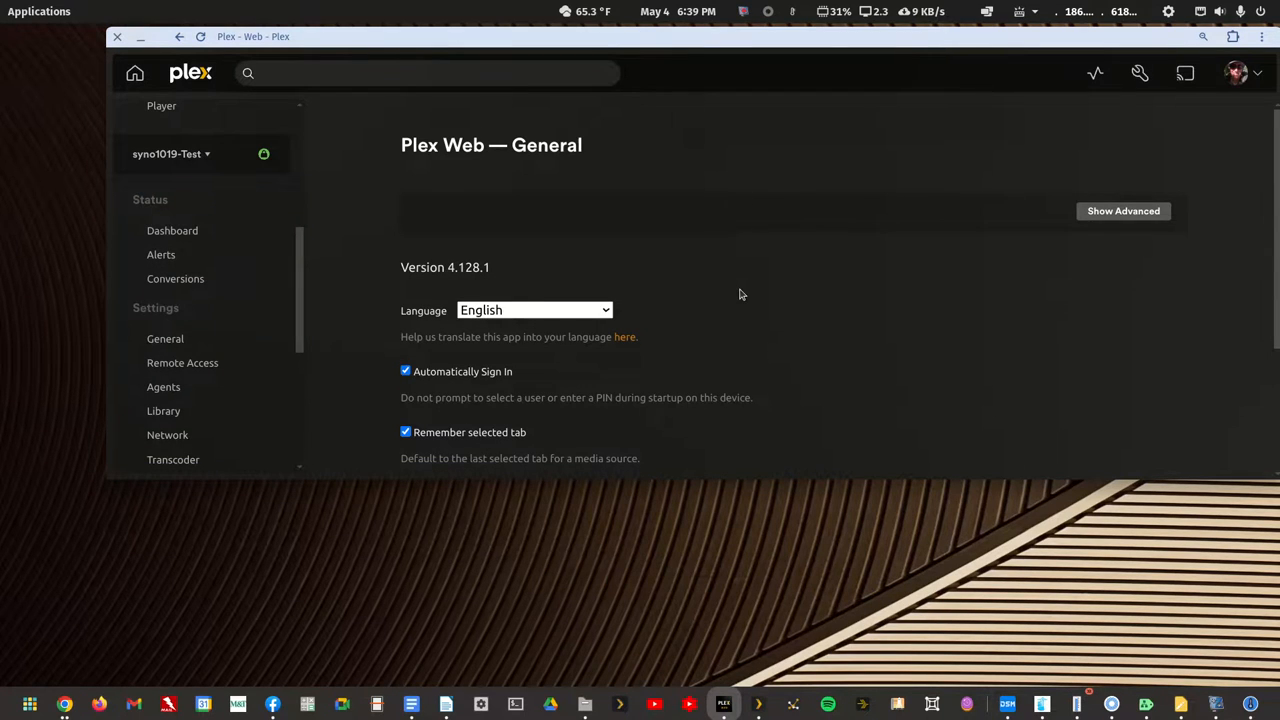
scroll(737, 291, "down", 2)
scroll(740, 293, "up", 2)
left_click_drag(1005, 38, 959, 114)
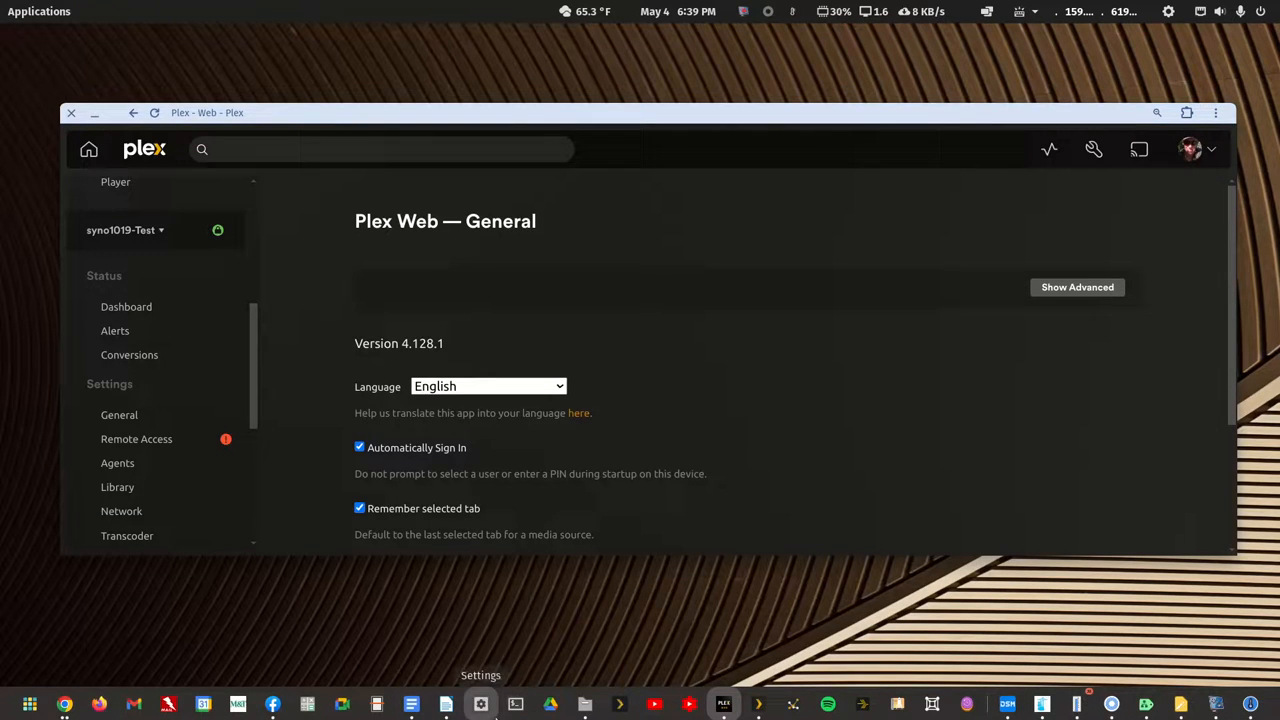
left_click(446, 706)
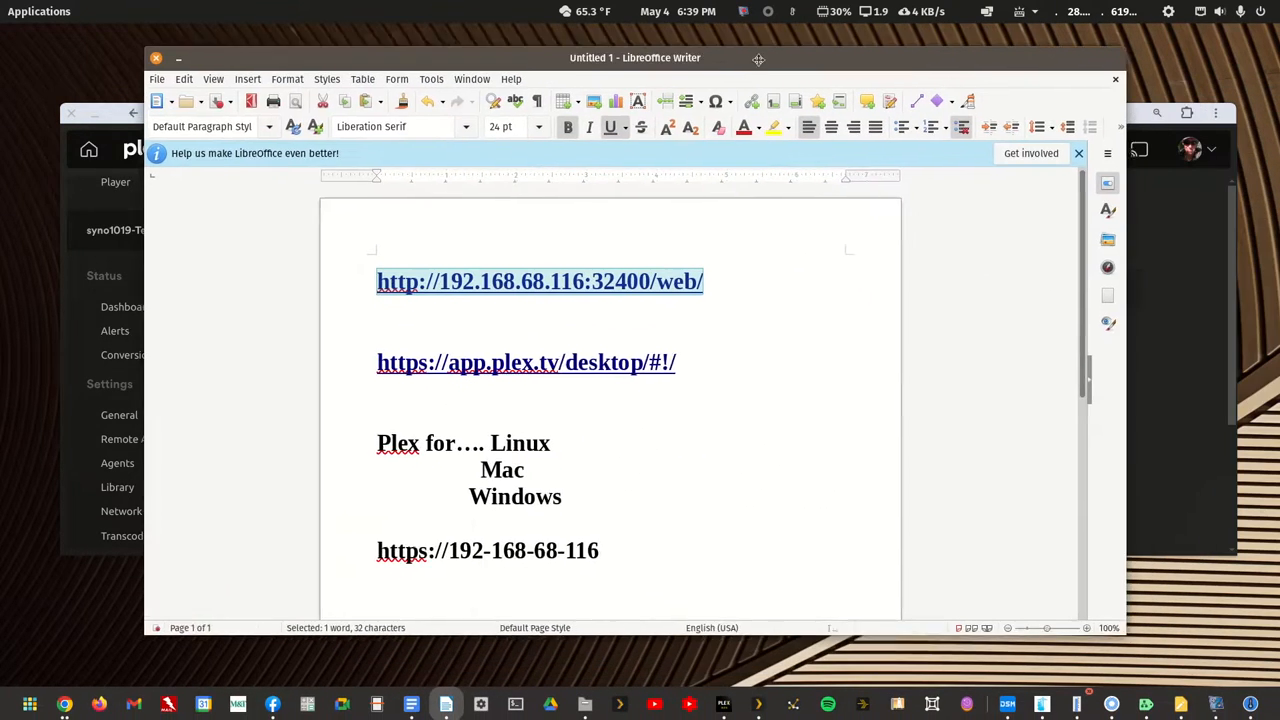
left_click_drag(758, 60, 735, 53)
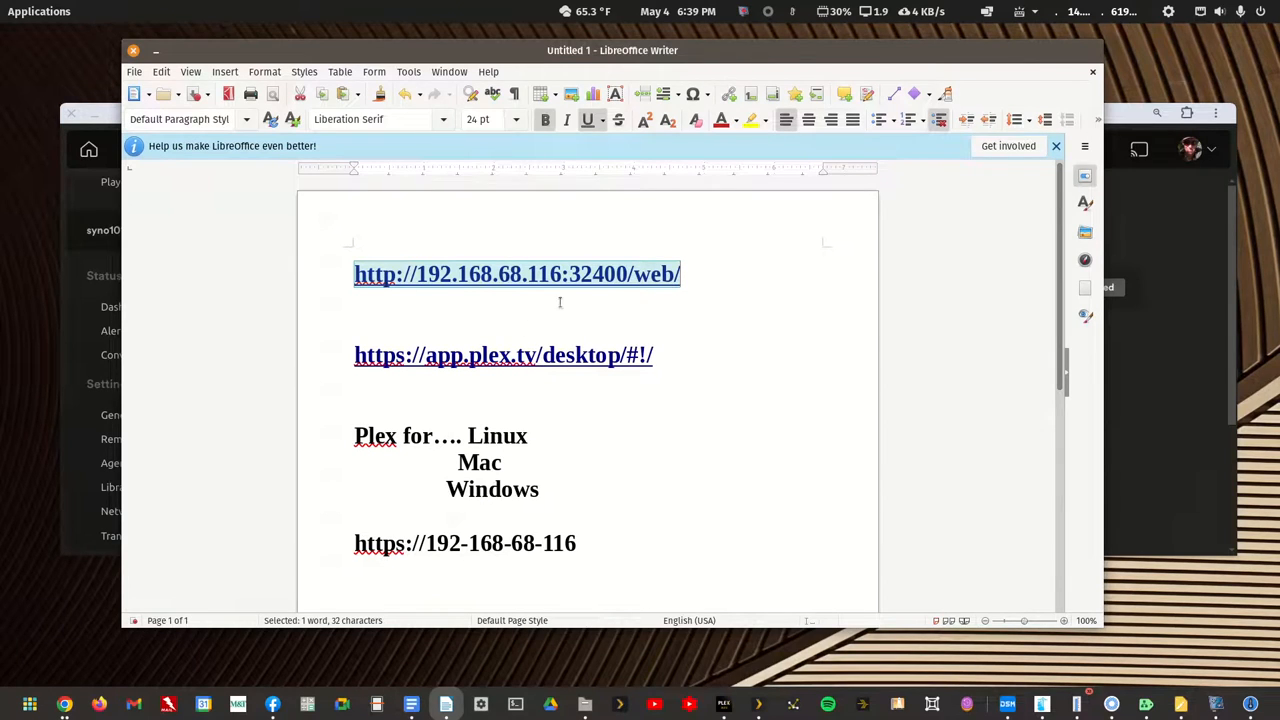
left_click(510, 320)
left_click_drag(416, 274, 562, 274)
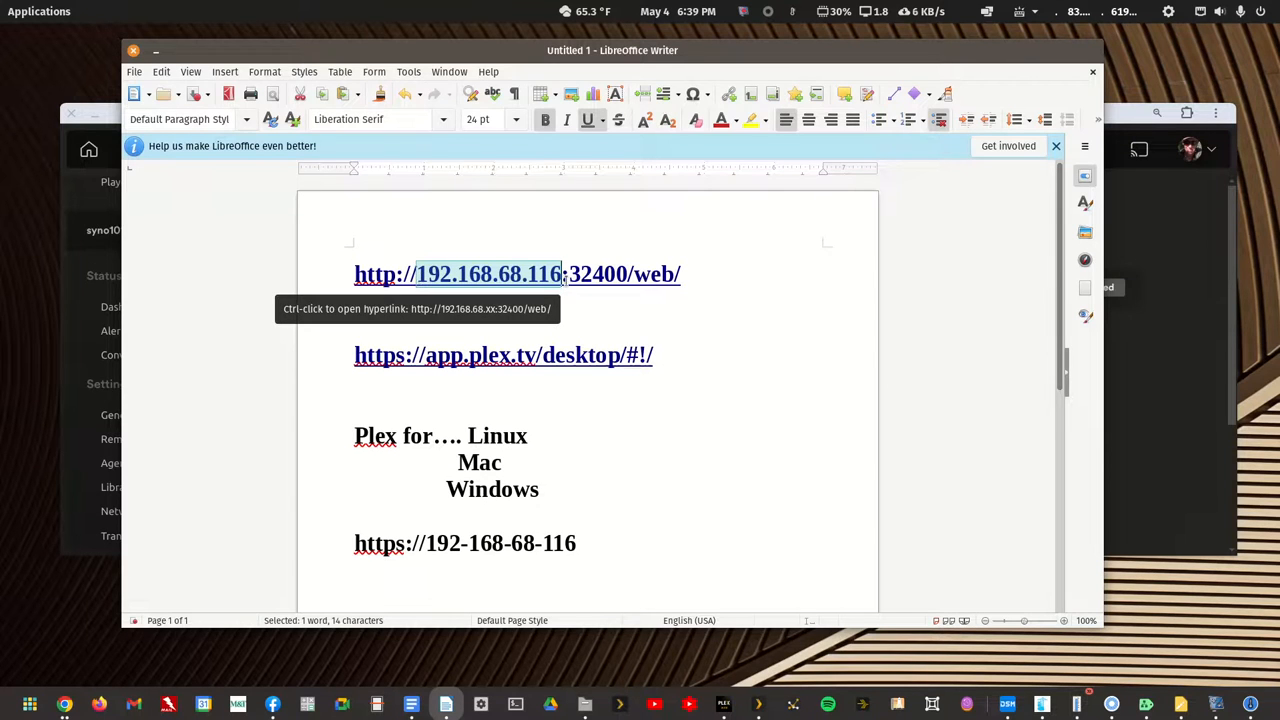
left_click(680, 276)
key("BackSpace")
left_click(751, 354)
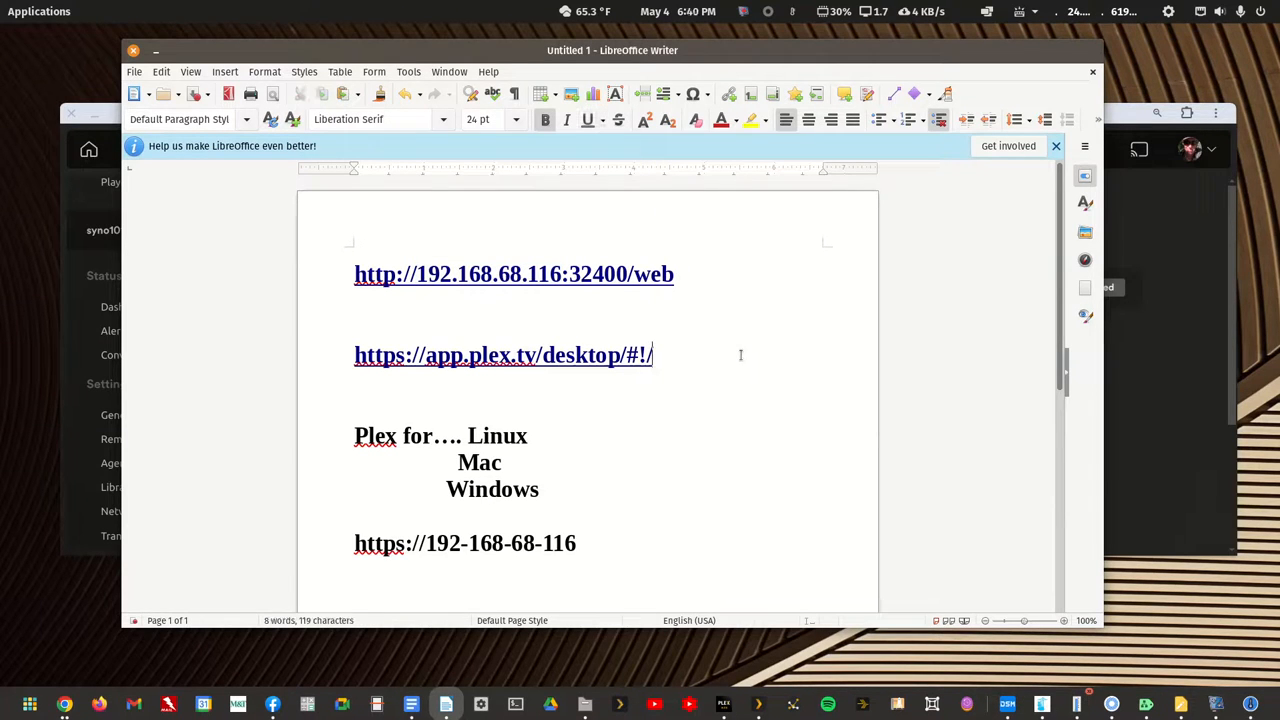
left_click_drag(677, 276, 355, 274)
key("super+c")
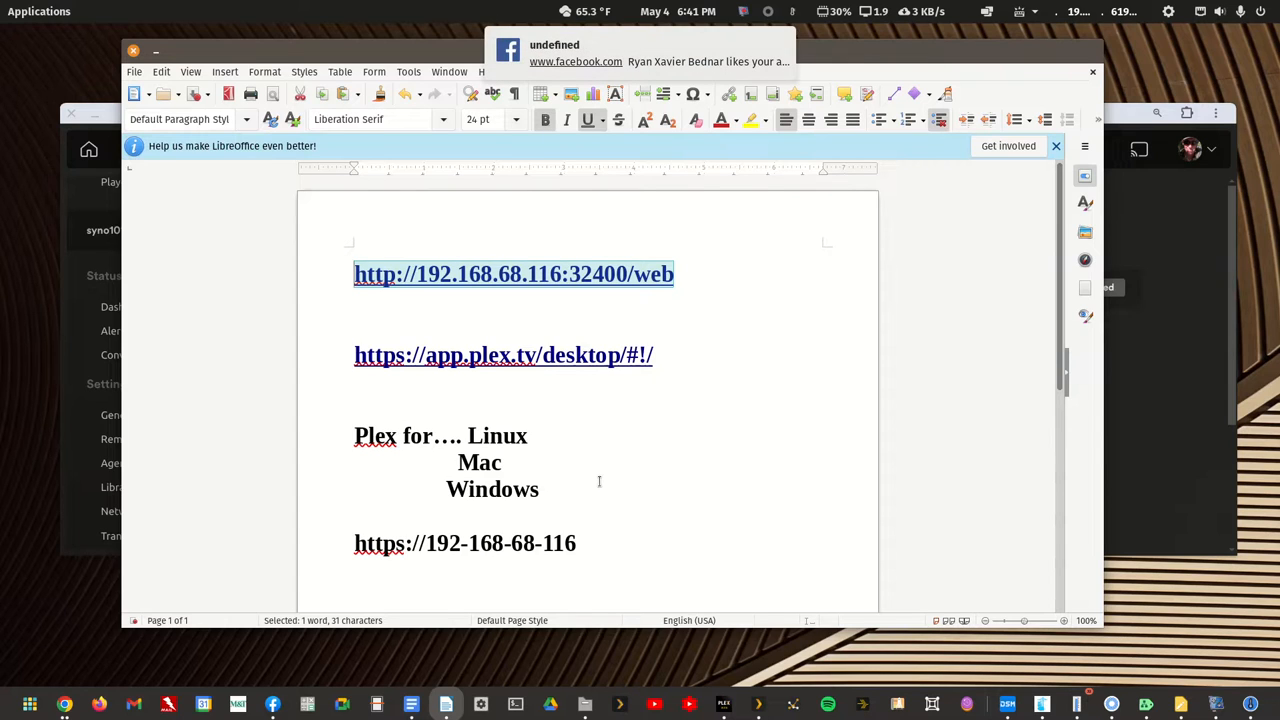
left_click(782, 43)
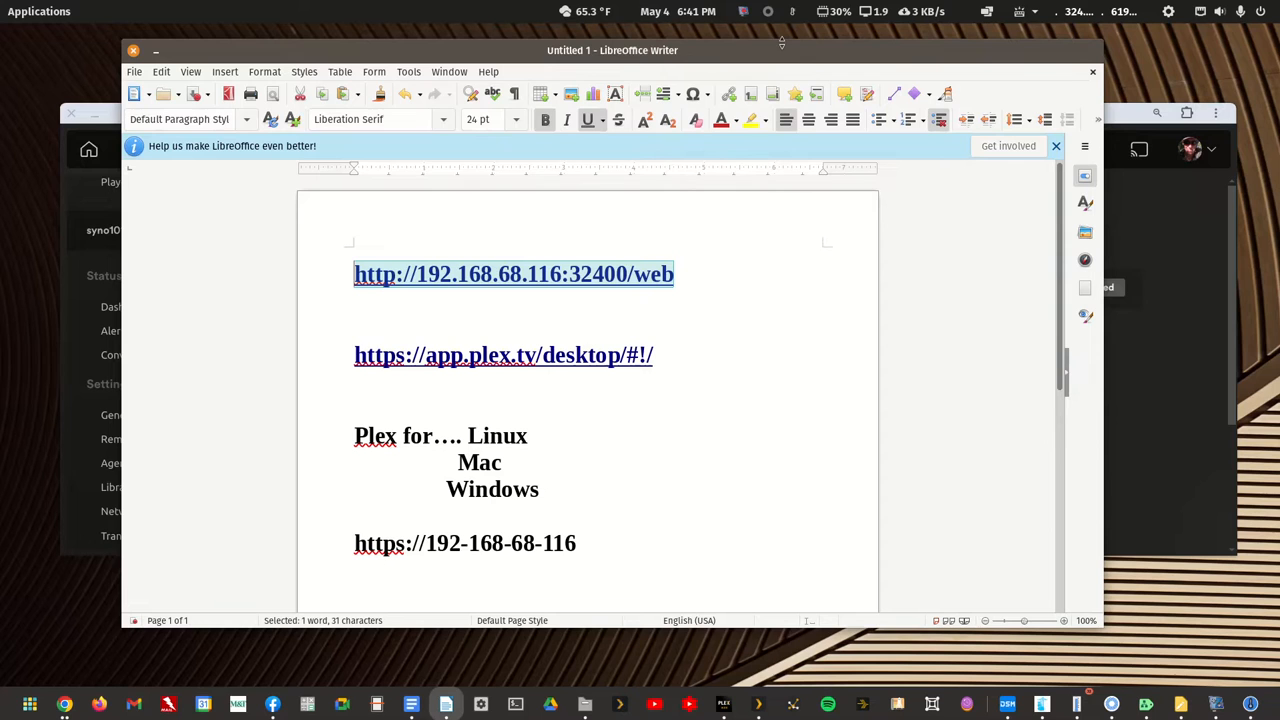
double_click(708, 58)
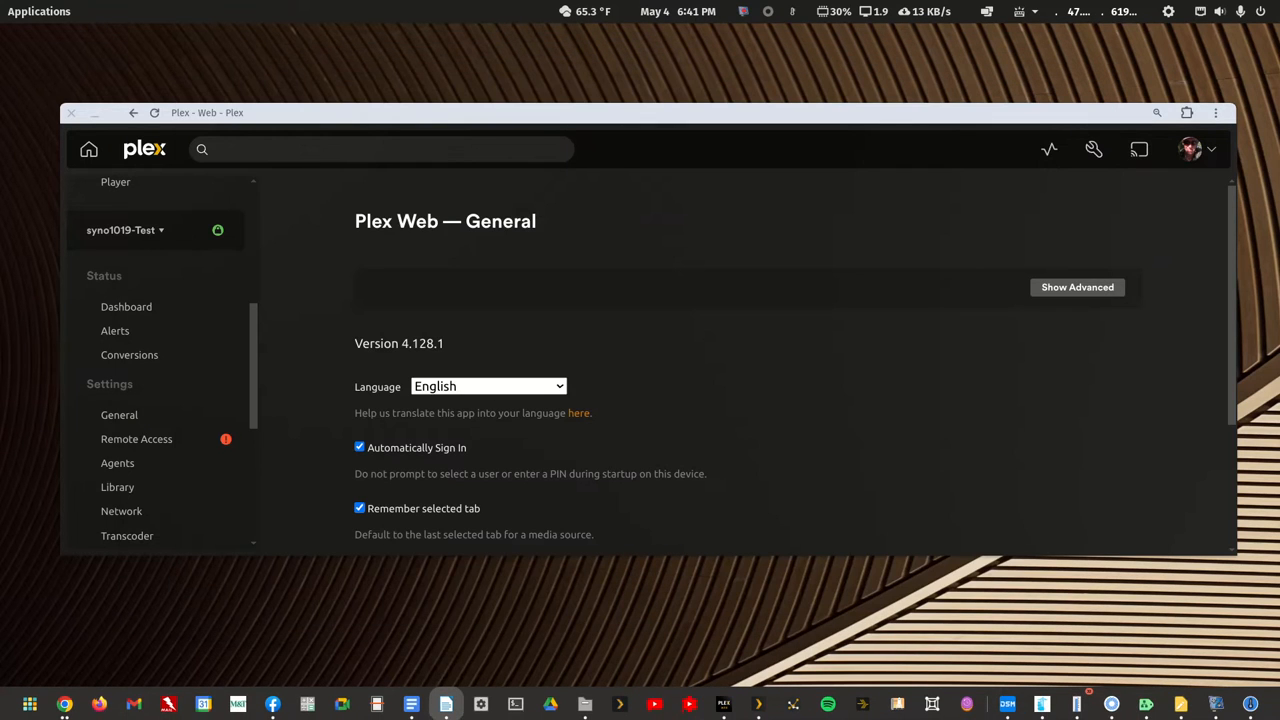
Switch to Chrome, load the copied Plex server address in a new tab, and hide the browser window.
left_click(64, 703)
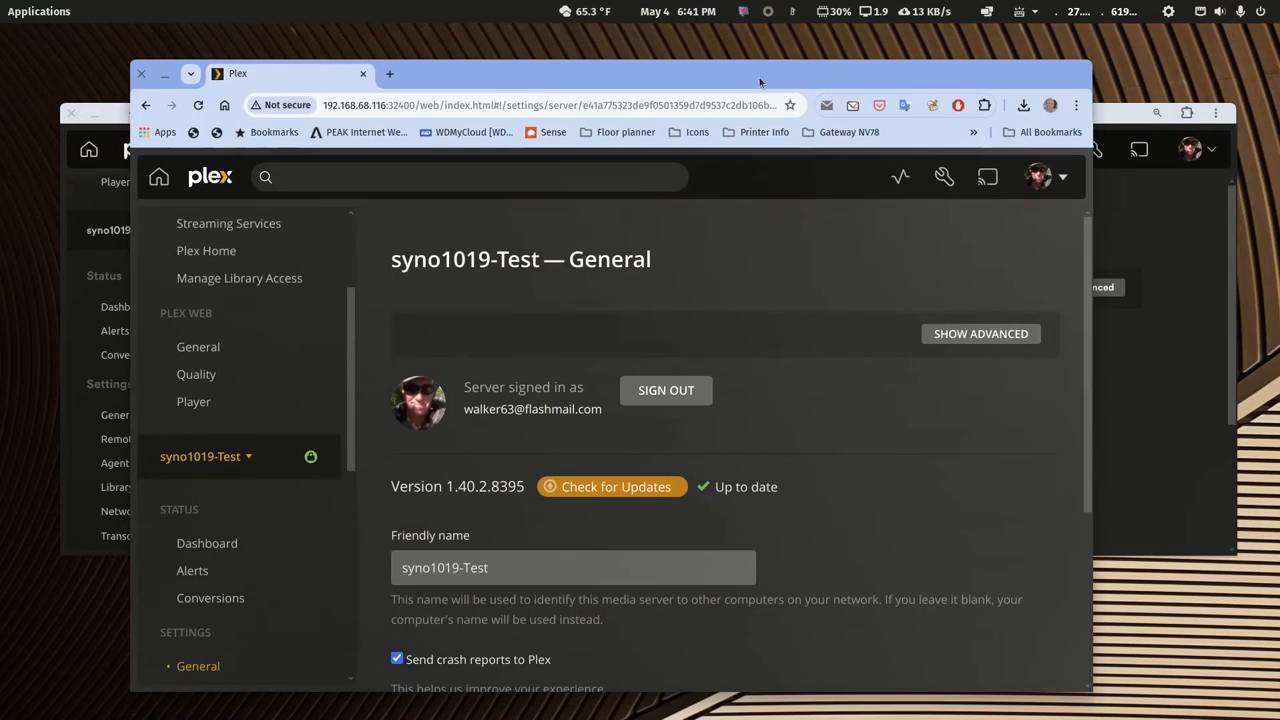
left_click(389, 76)
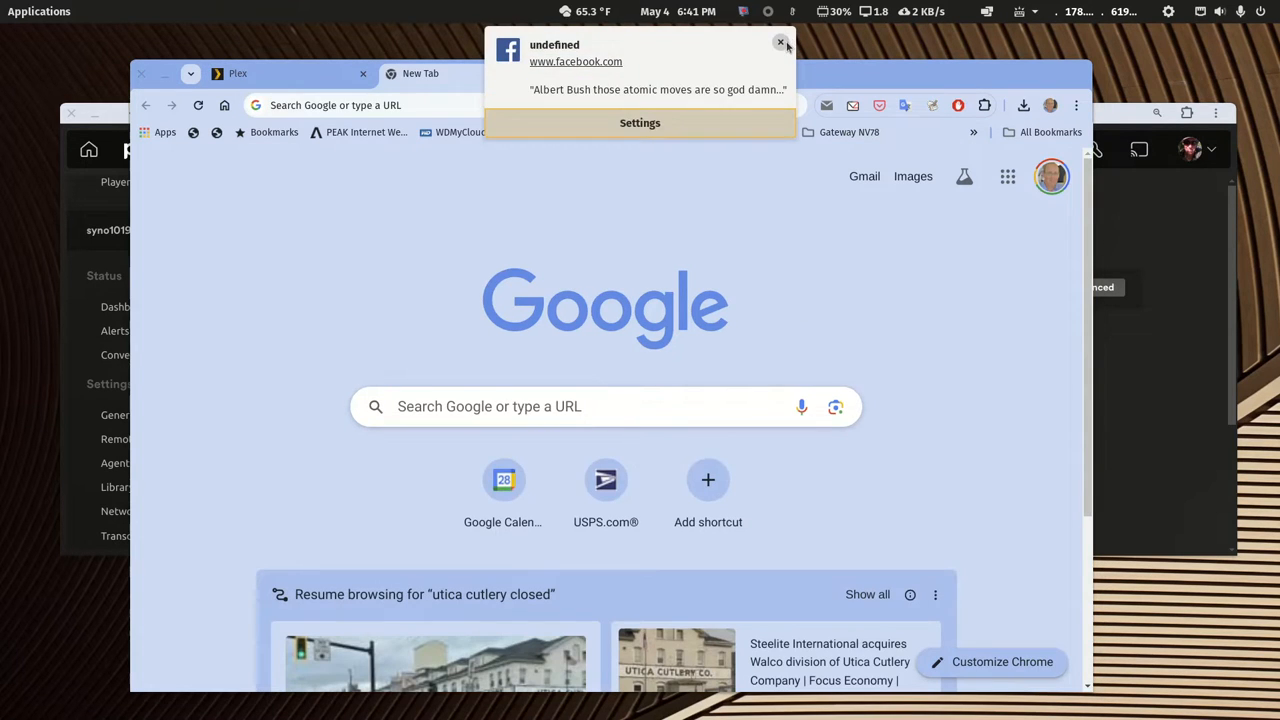
right_click(494, 105)
left_click(530, 207)
key("Return")
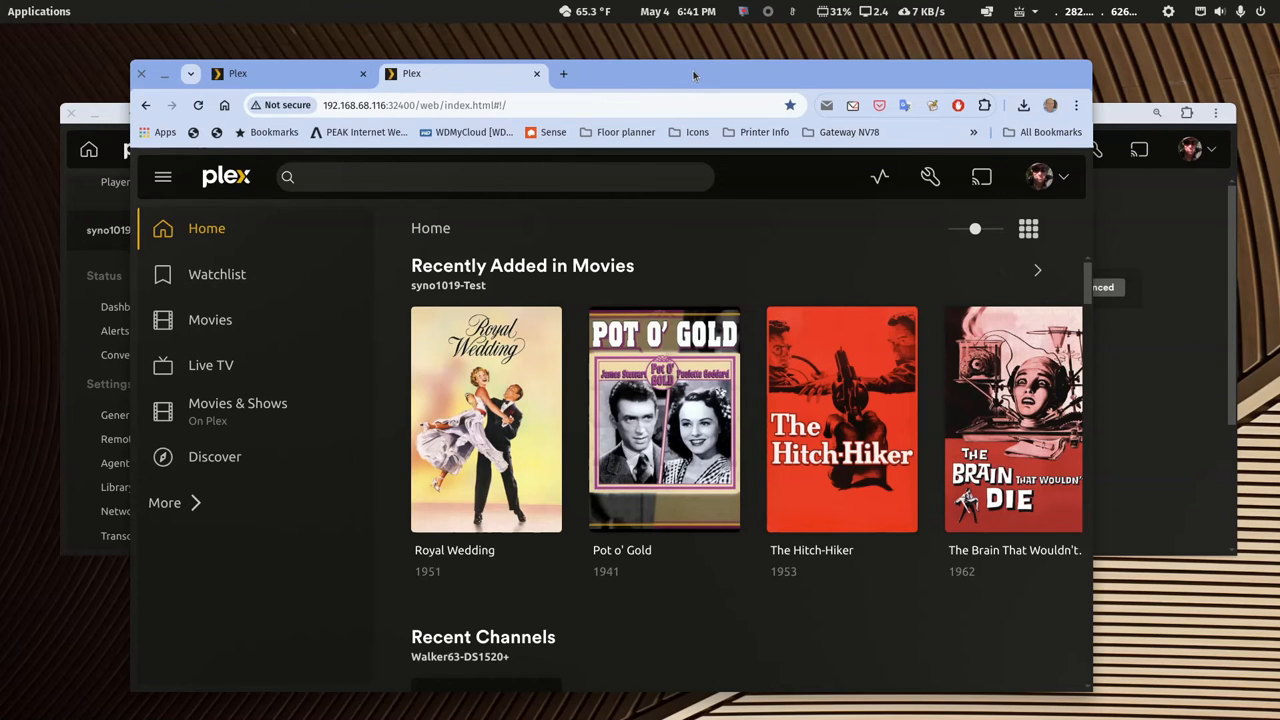
left_click_drag(693, 75, 749, 110)
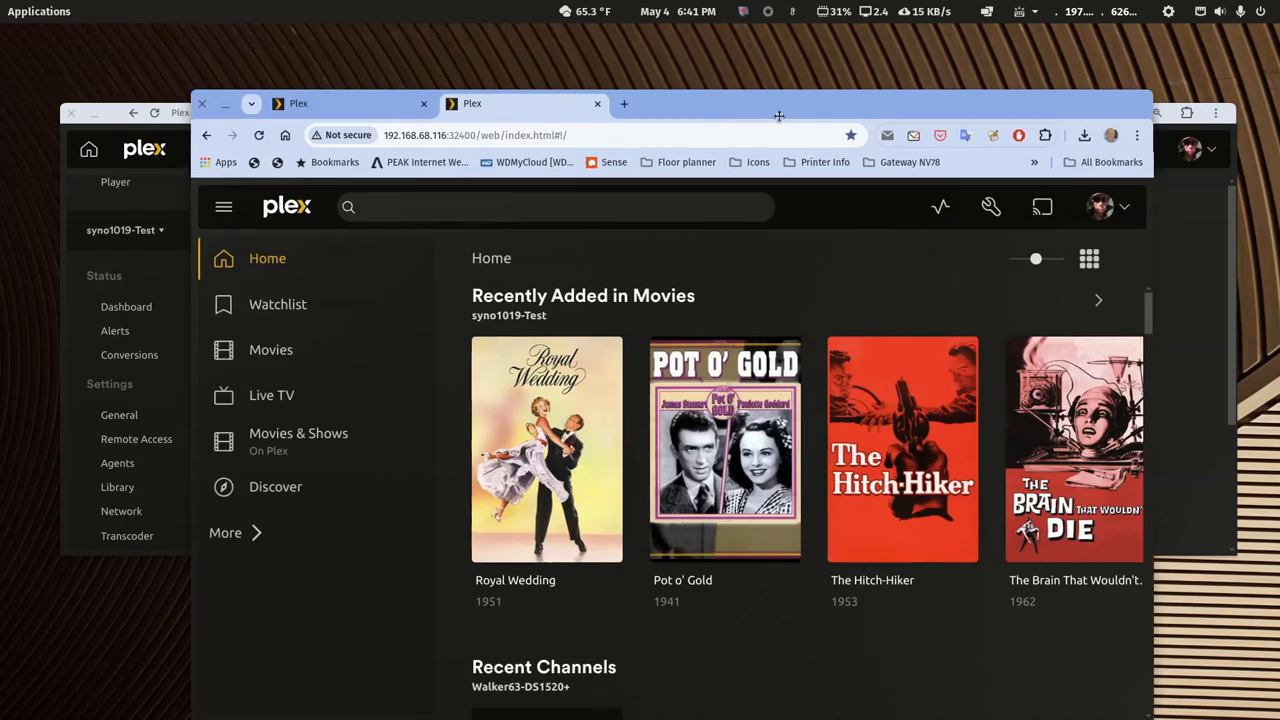
key("super+h")
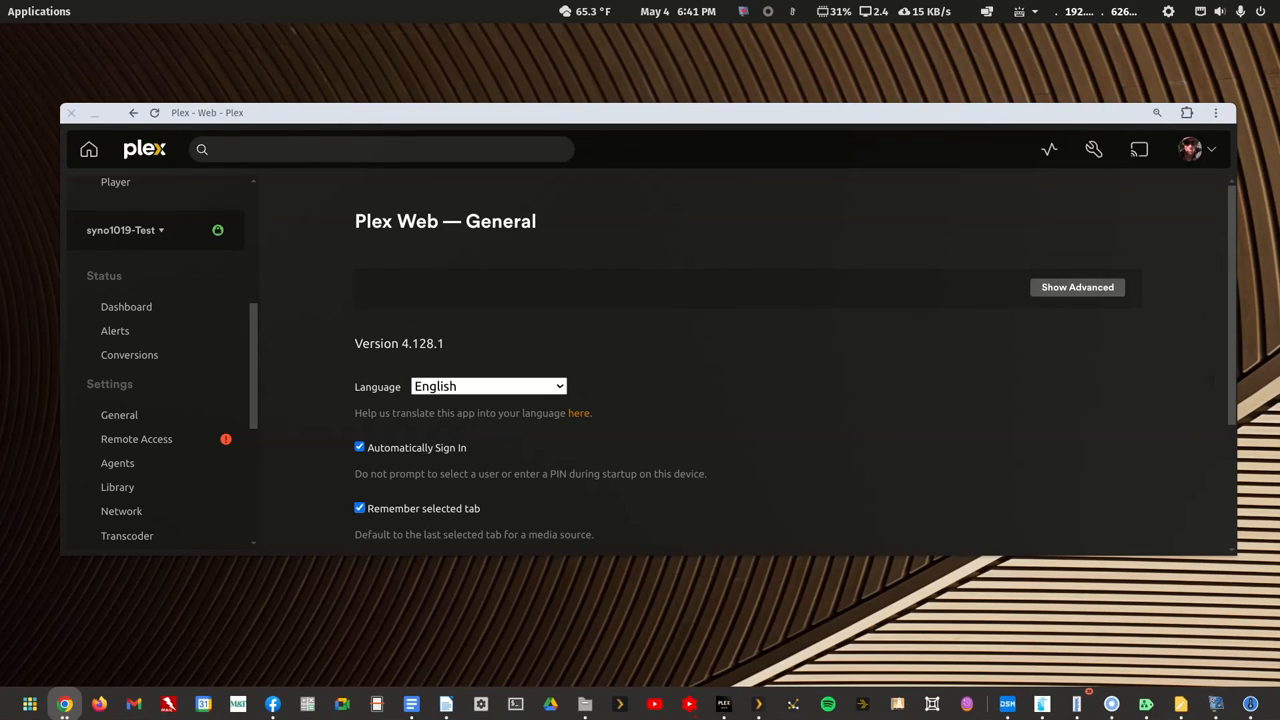